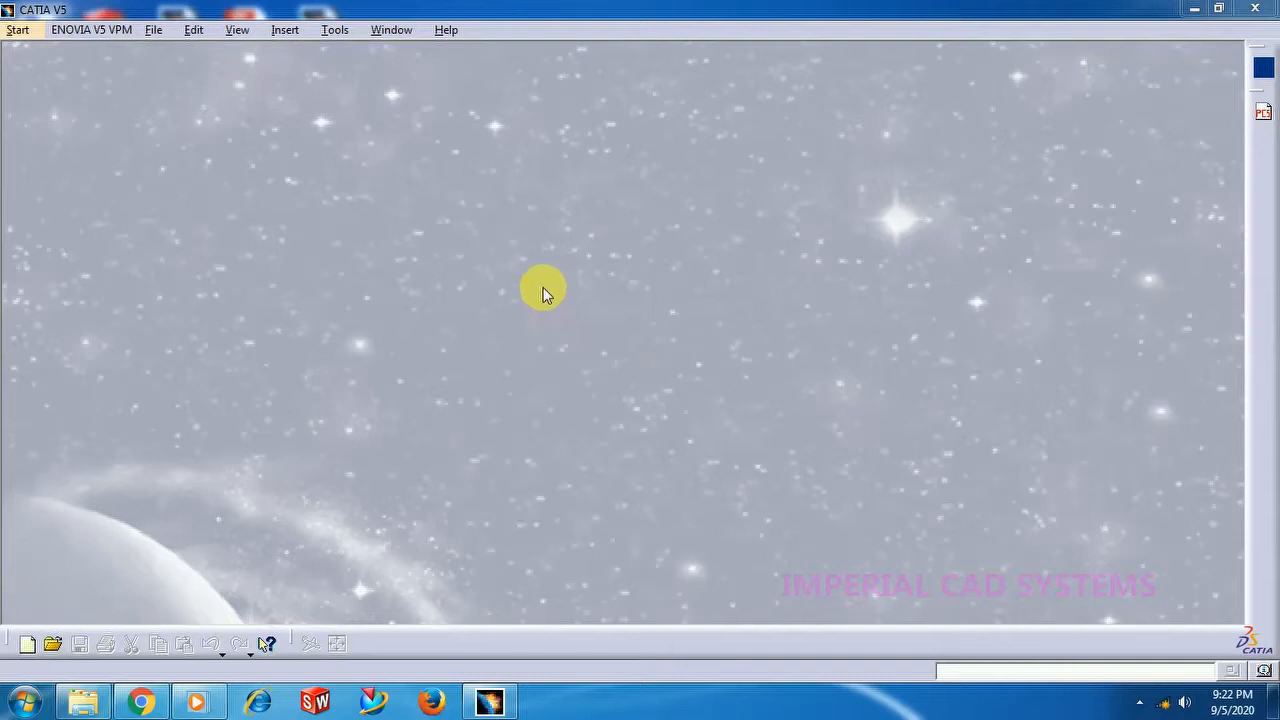
Create a new part named Part1 in the Generative Shape Design workbench.
click(17, 31)
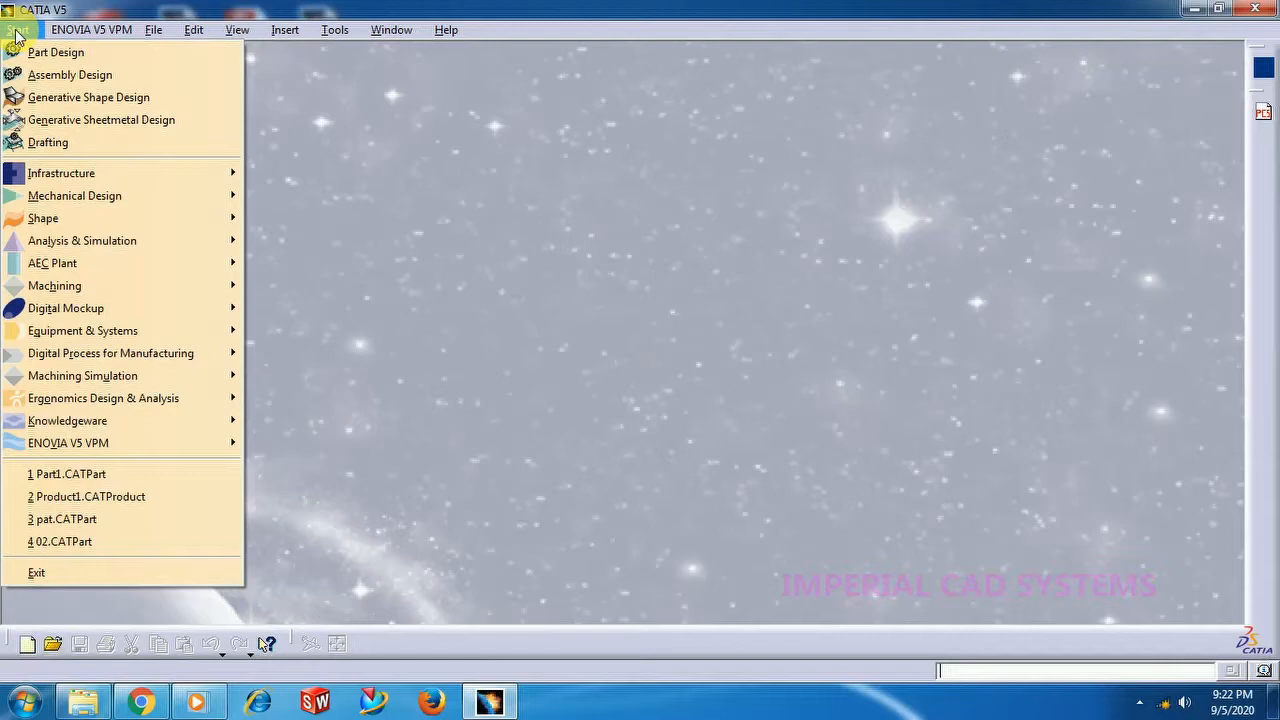
mouse_move(120, 217)
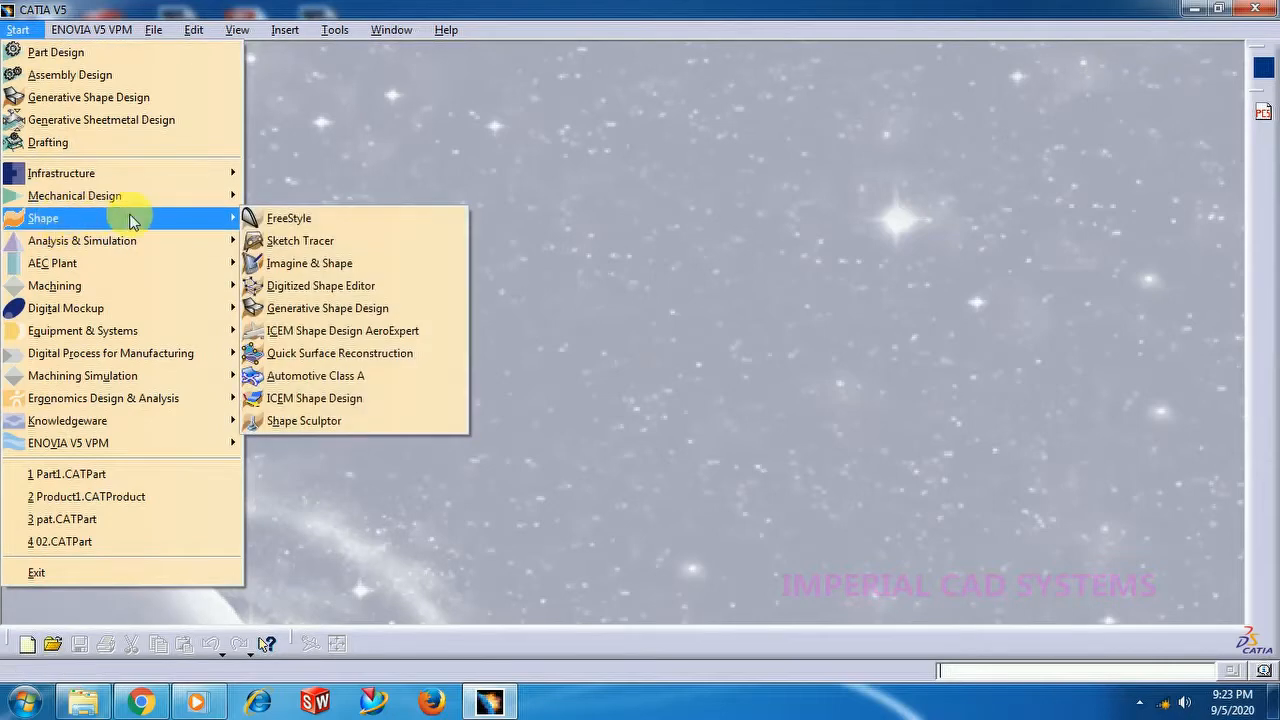
click(323, 308)
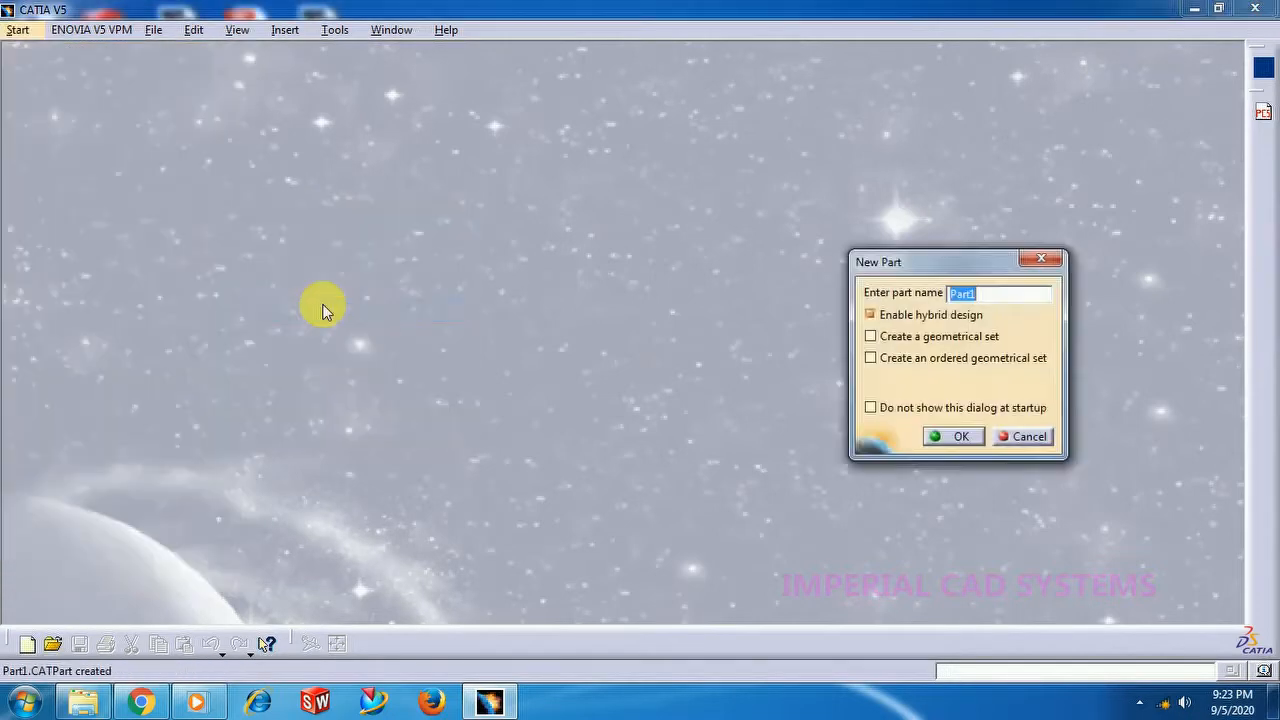
click(985, 443)
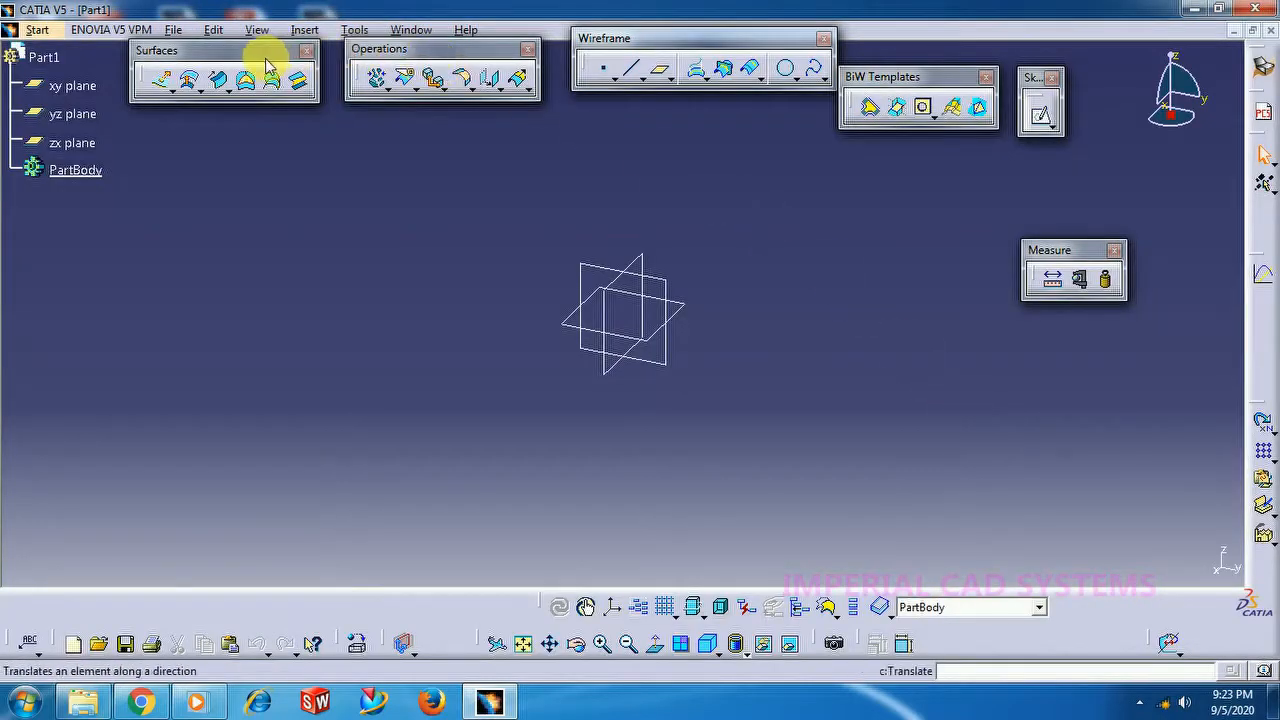
Examine the two and three guide curve subtypes of the conic swept surface definition without creating a surface.
click(219, 80)
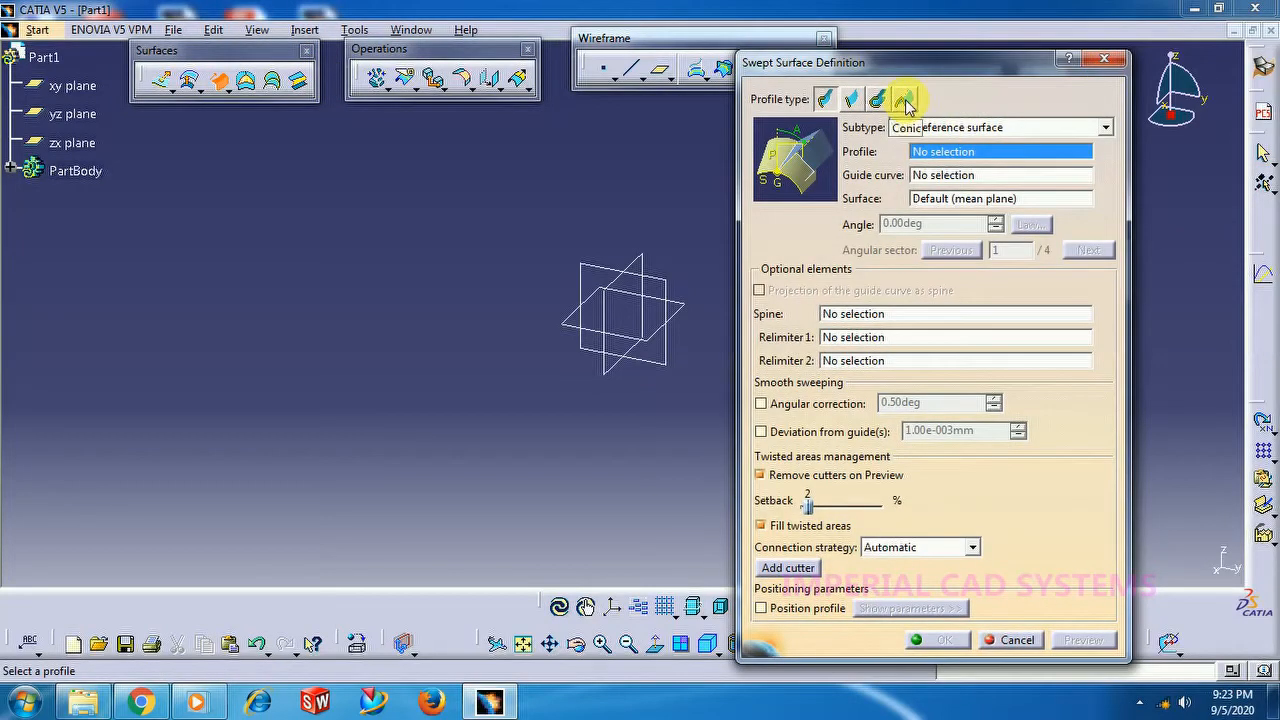
click(904, 100)
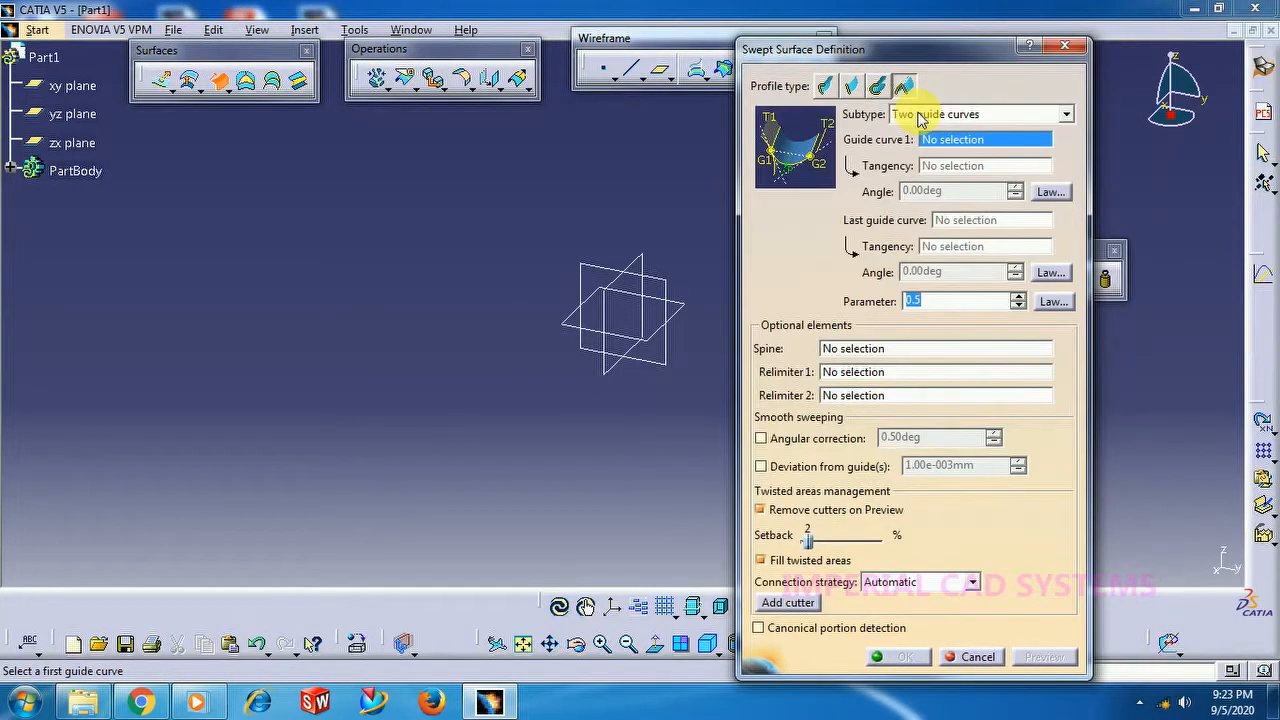
click(920, 117)
click(923, 128)
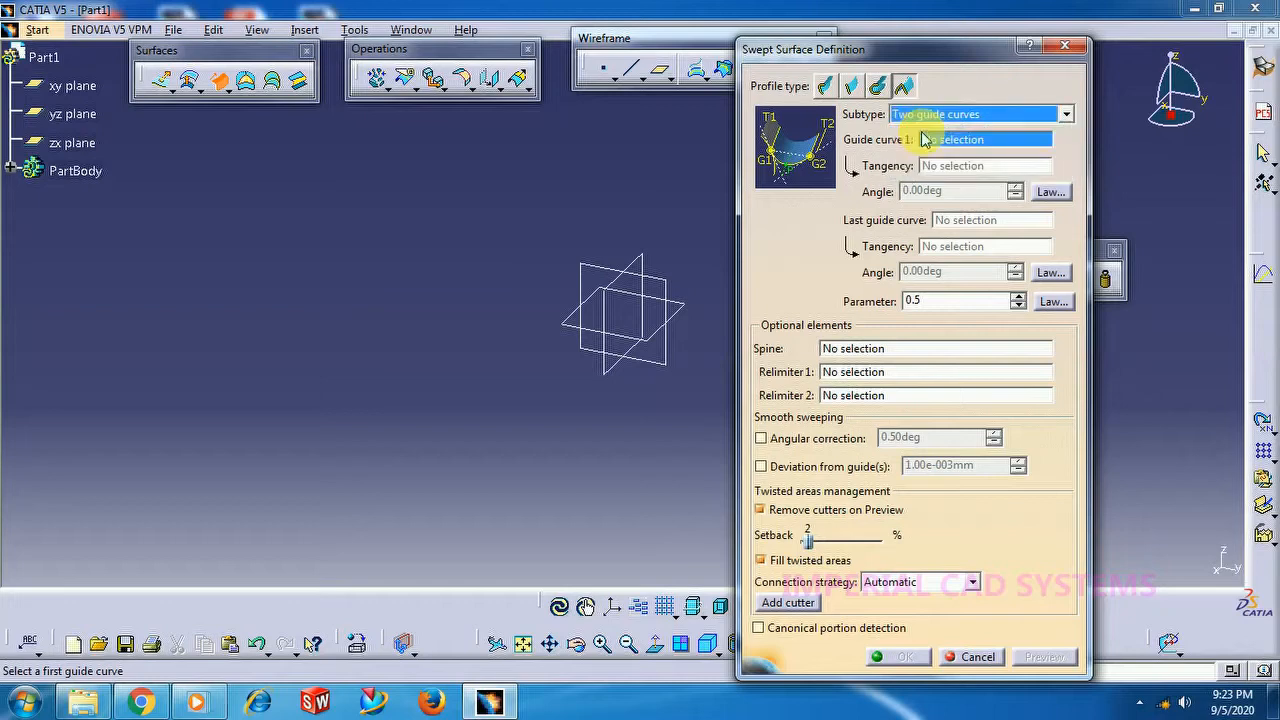
click(913, 119)
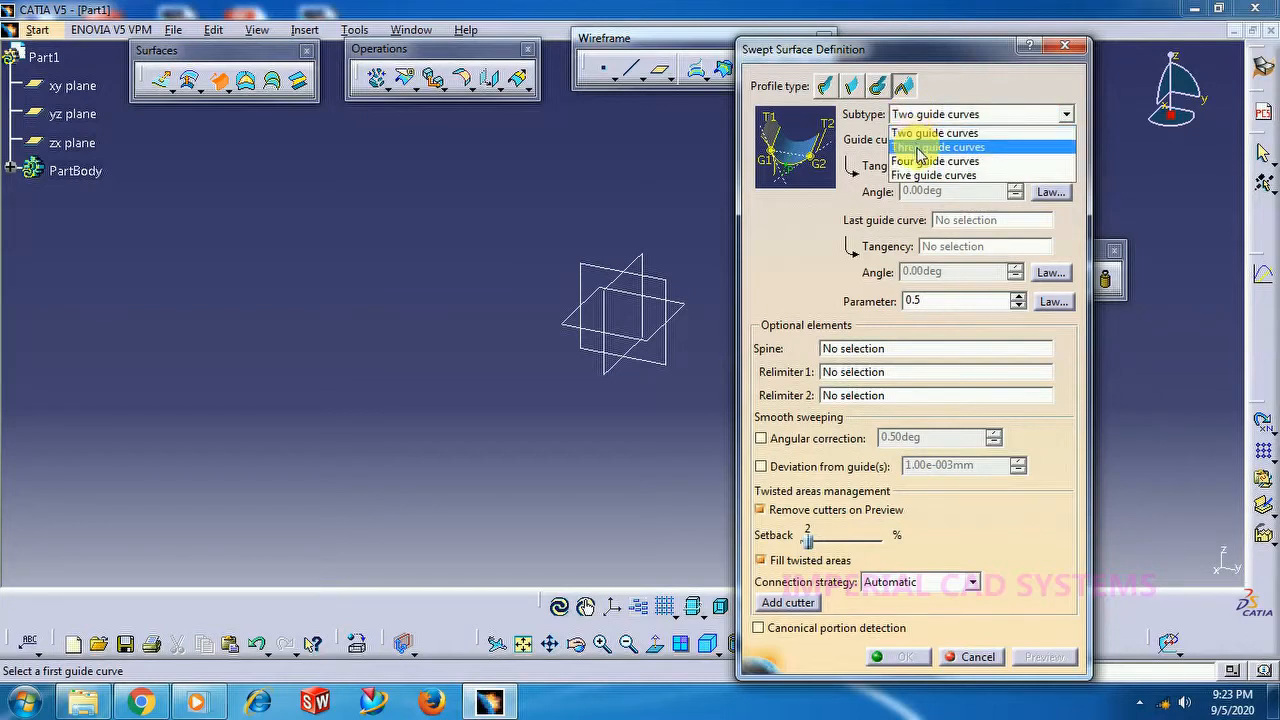
click(918, 148)
click(914, 121)
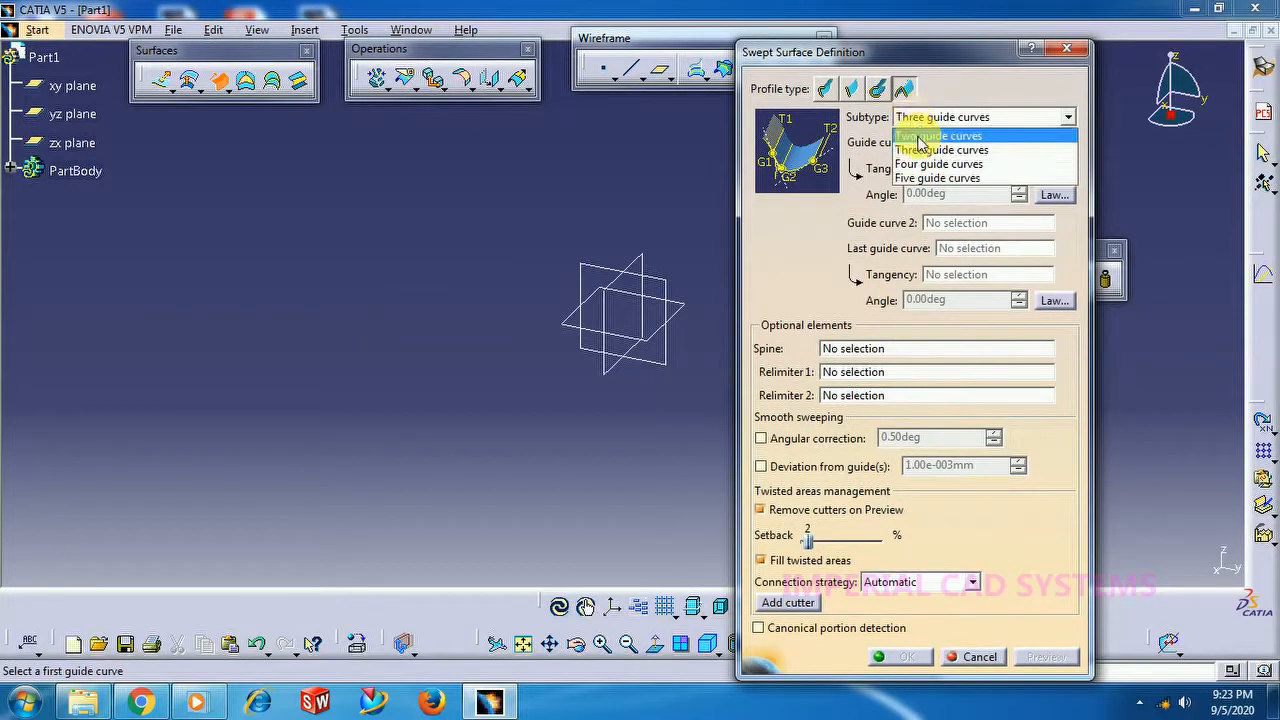
click(920, 138)
click(918, 116)
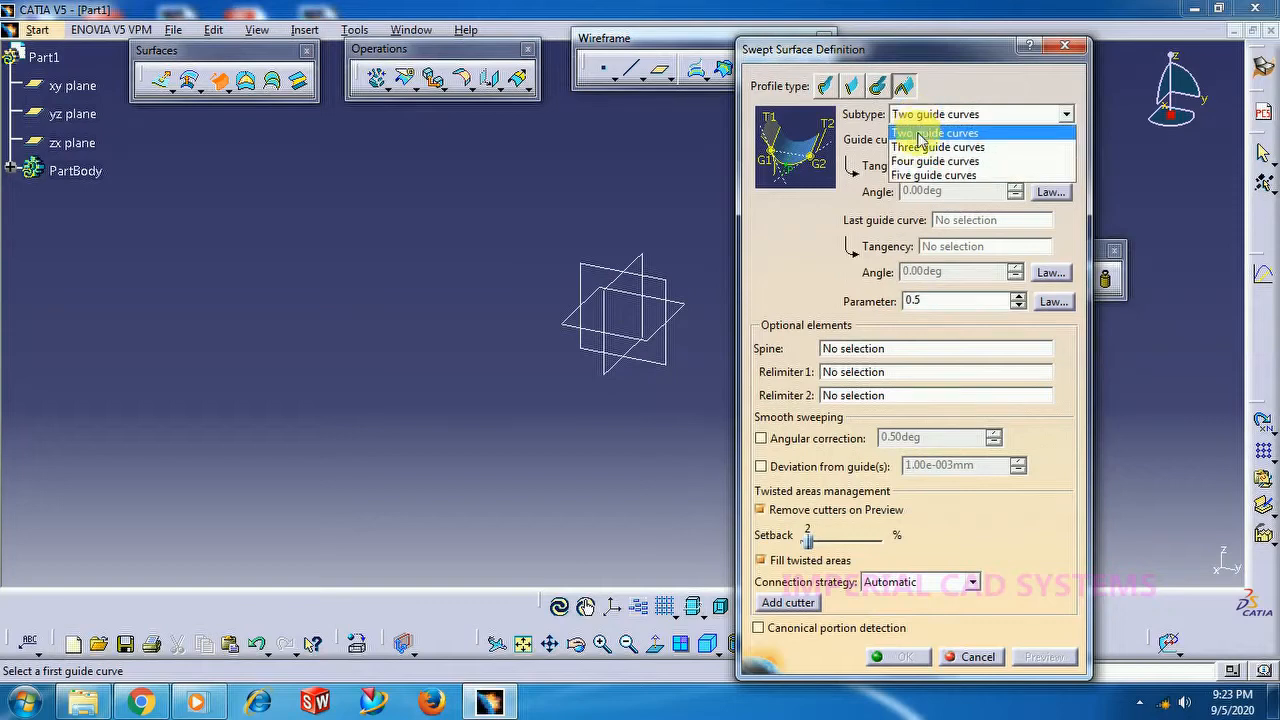
click(918, 147)
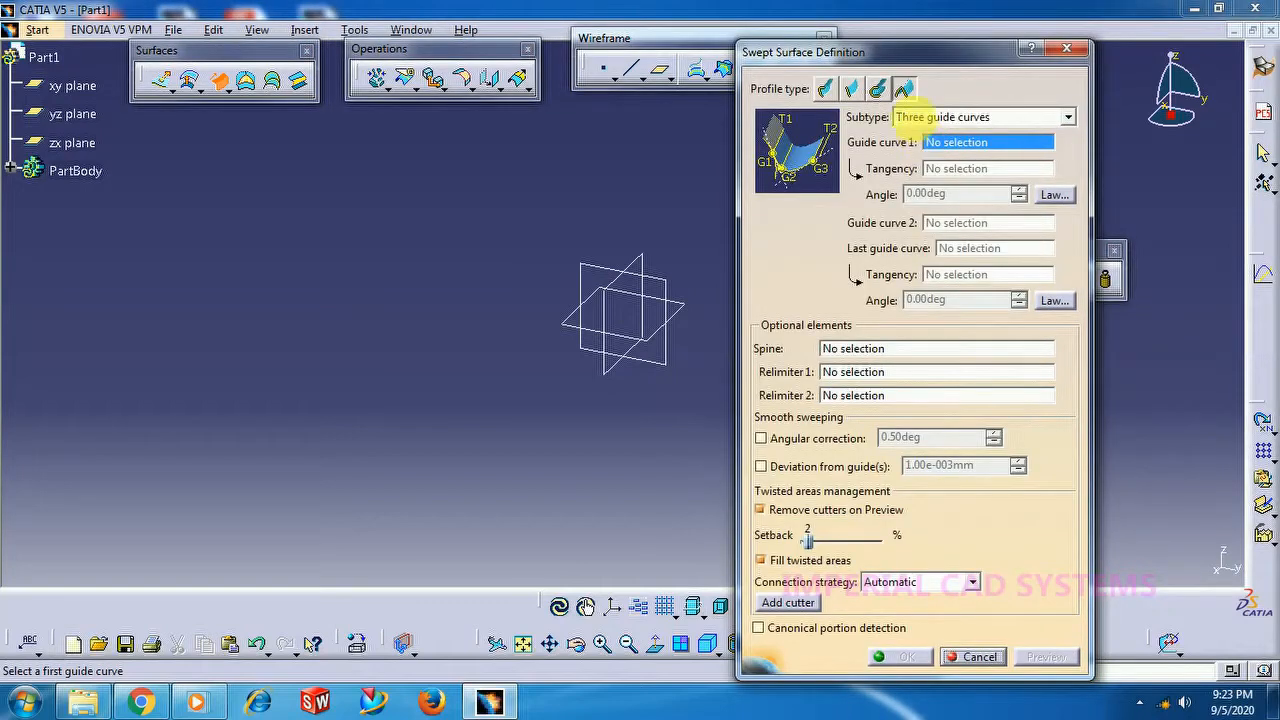
click(978, 657)
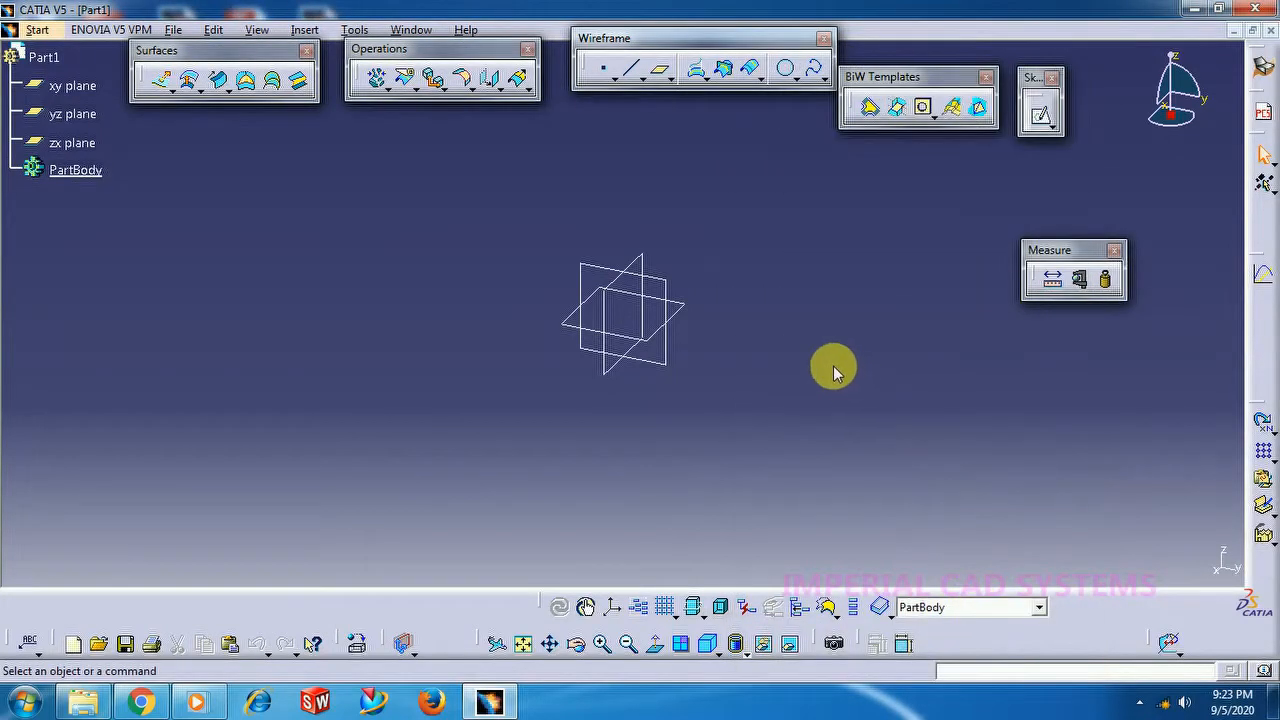
Sketch a three-point arc on the yz plane, on the negative H side and bulging toward the vertical axis, and shift it slightly farther from the origin.
click(666, 358)
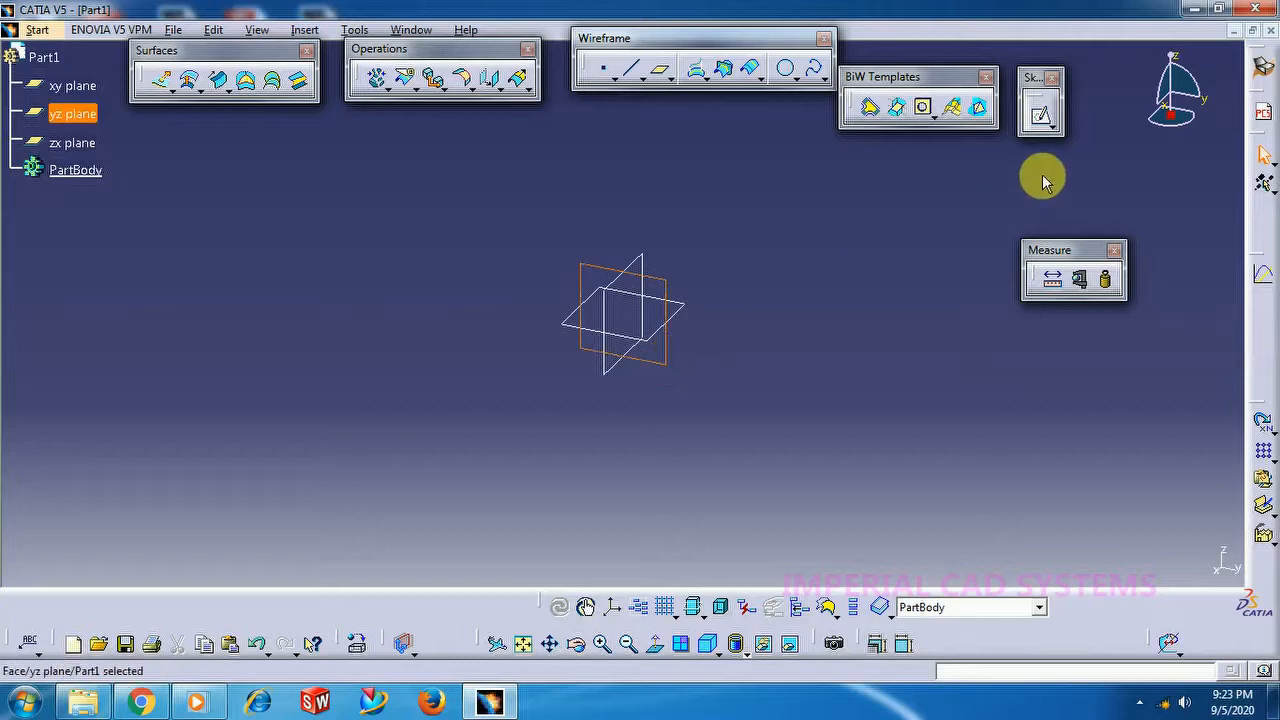
click(1040, 117)
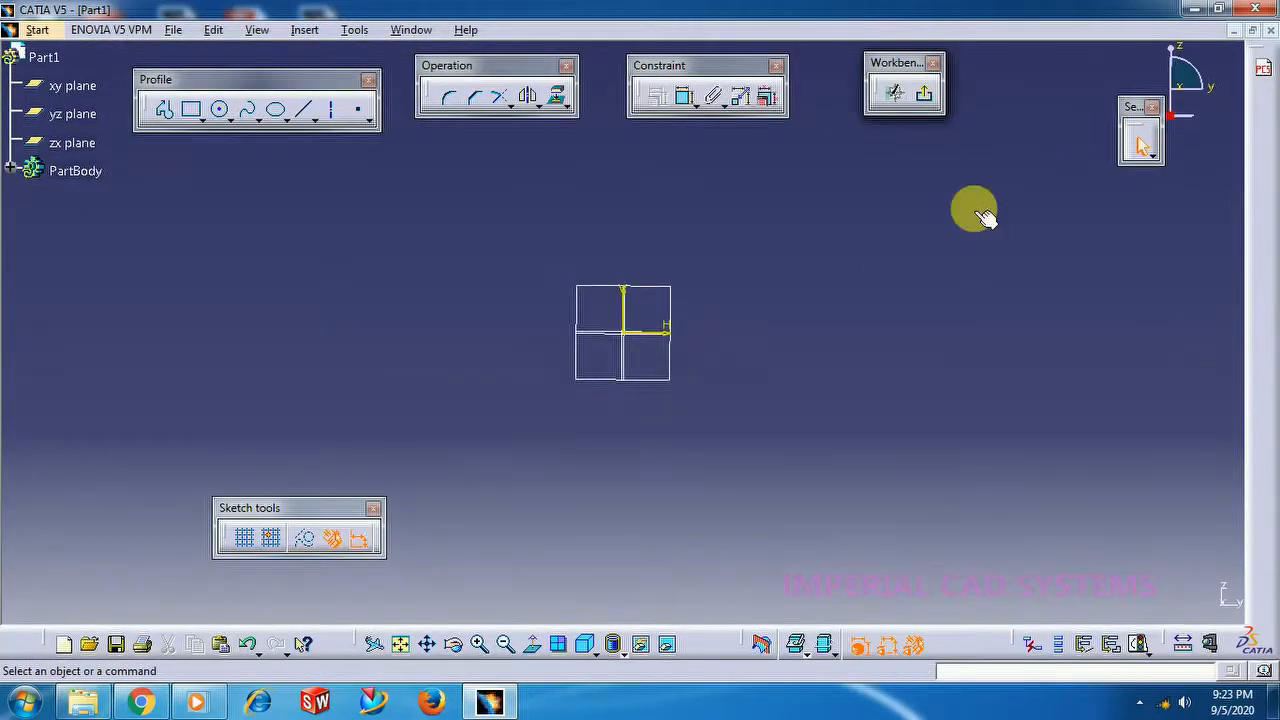
middle_drag(810, 345, 900, 274)
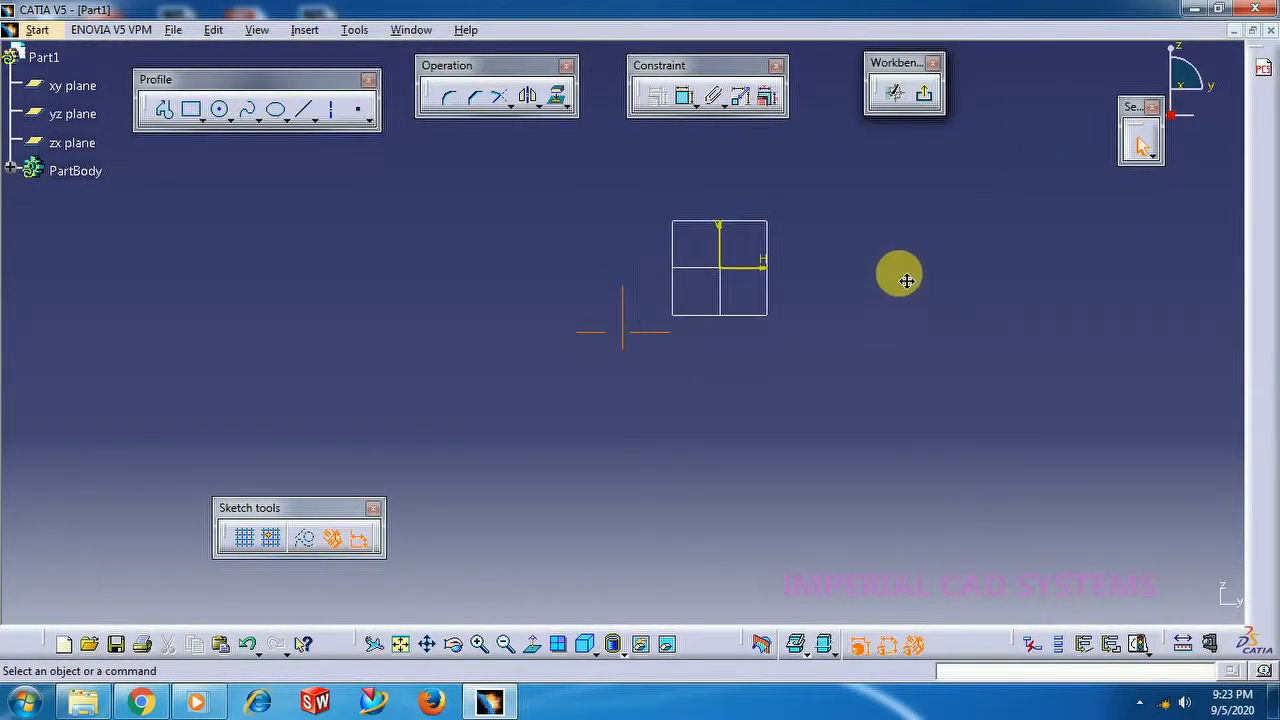
click(233, 125)
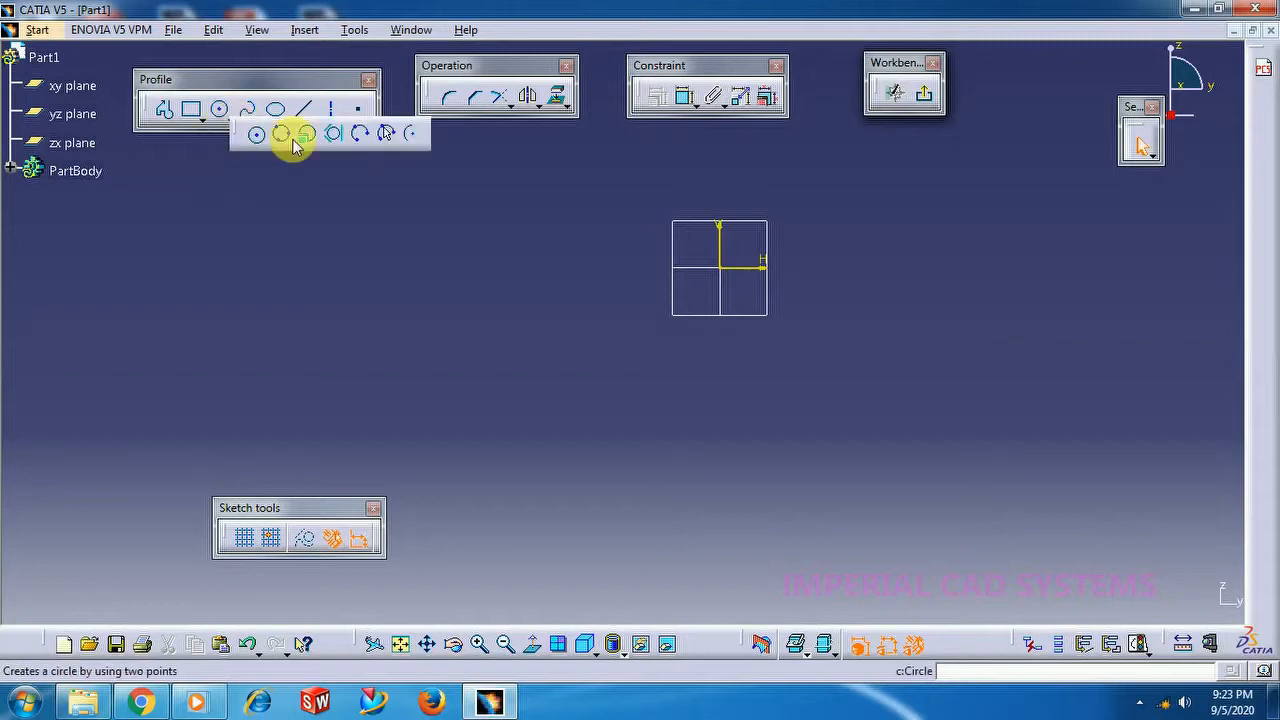
click(385, 130)
click(589, 189)
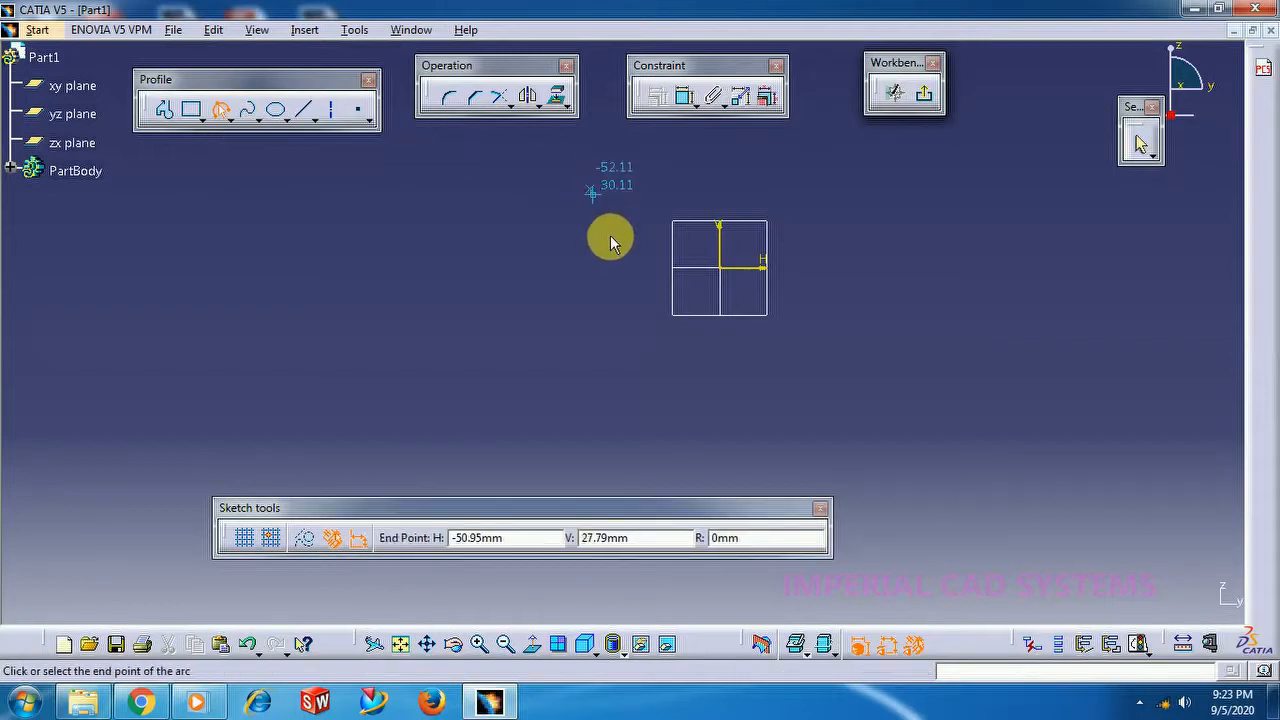
click(590, 392)
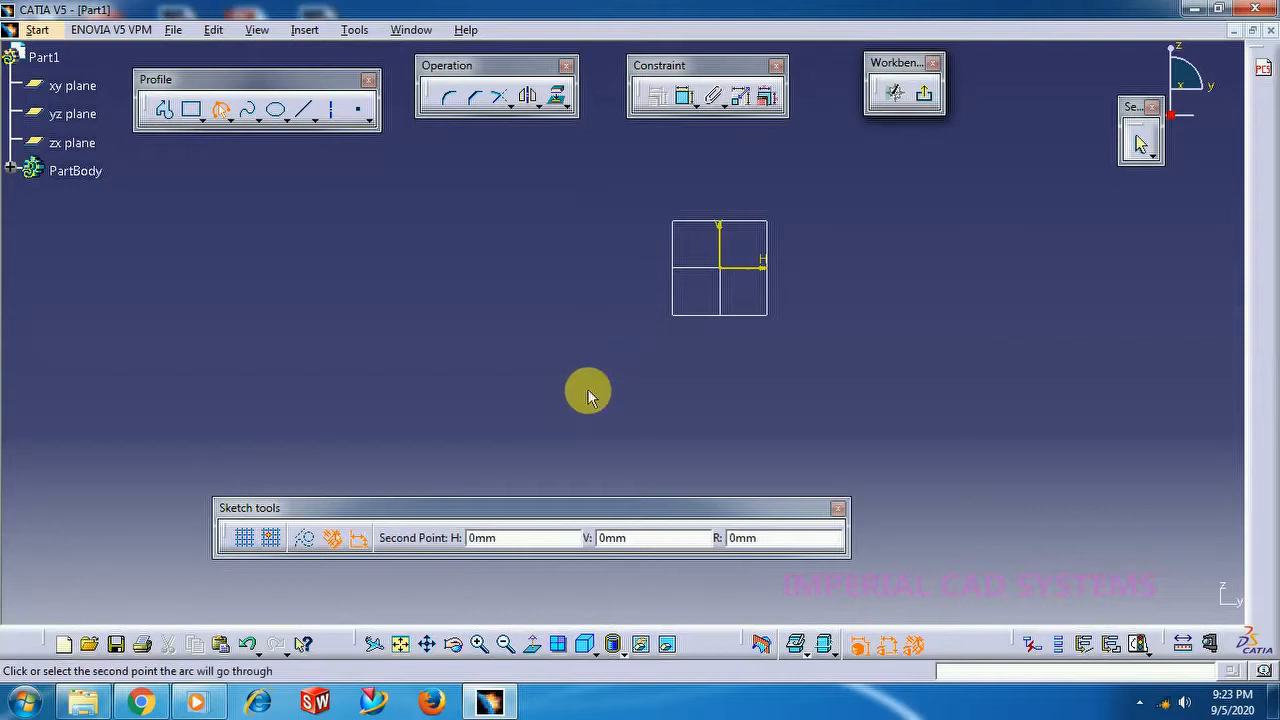
click(613, 303)
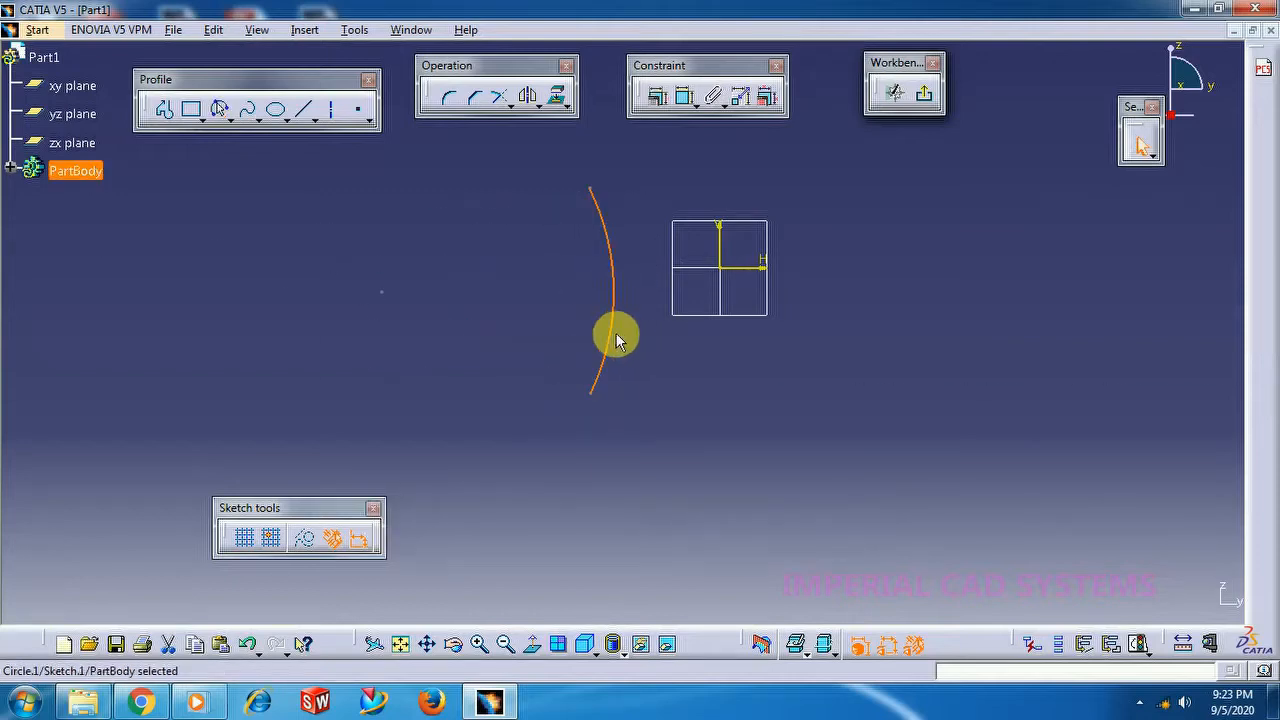
drag(620, 340, 586, 320)
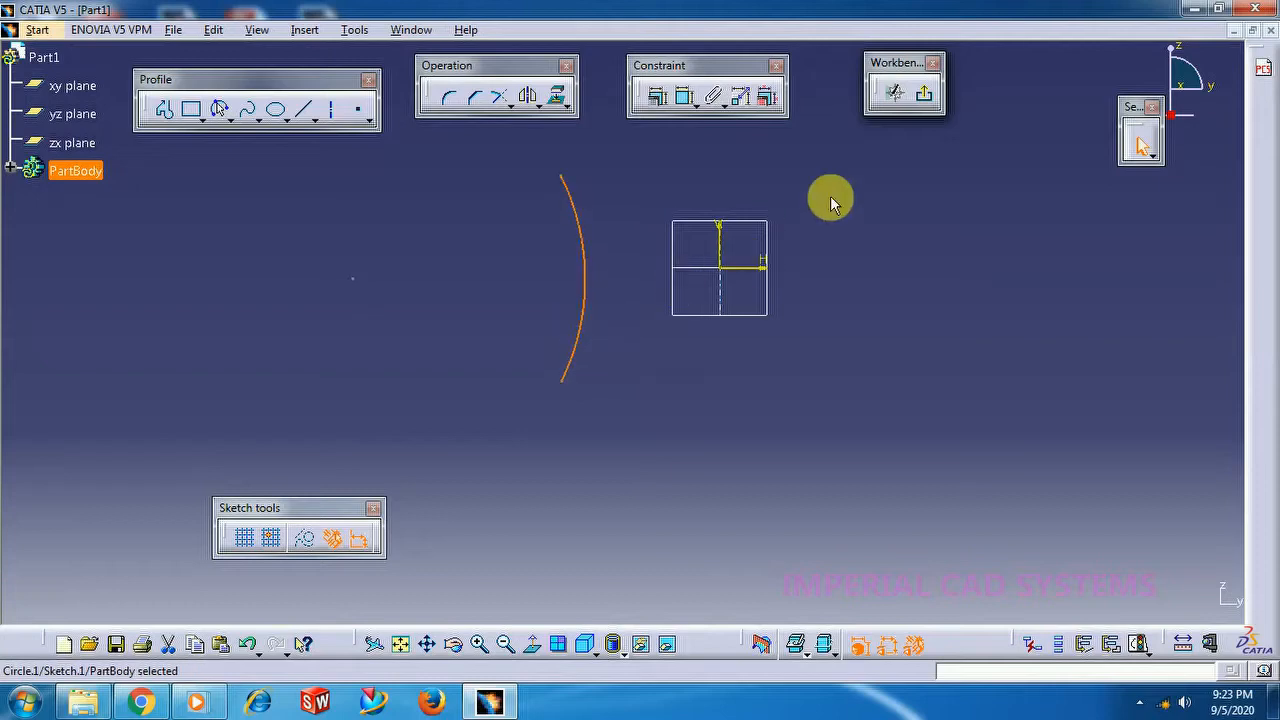
click(925, 97)
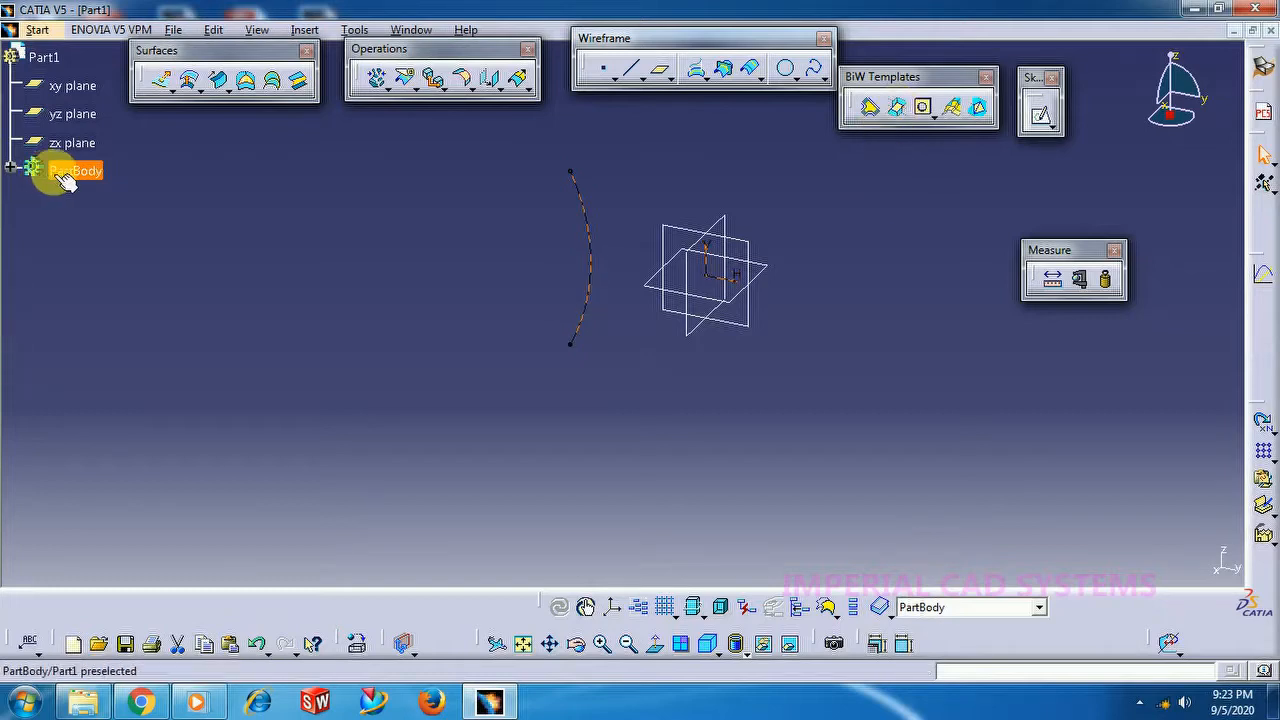
Extrude the arc sketch into a surface with a 100 mm limit and mirrored extent.
click(160, 80)
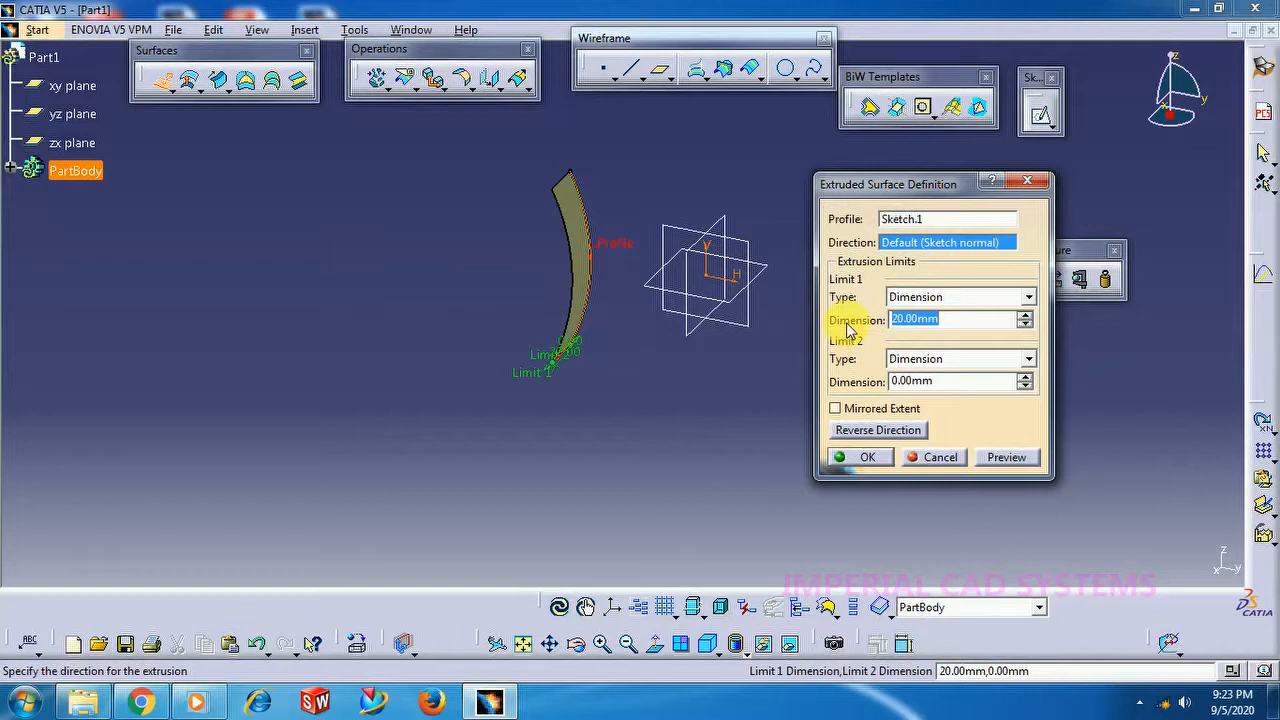
text(100)
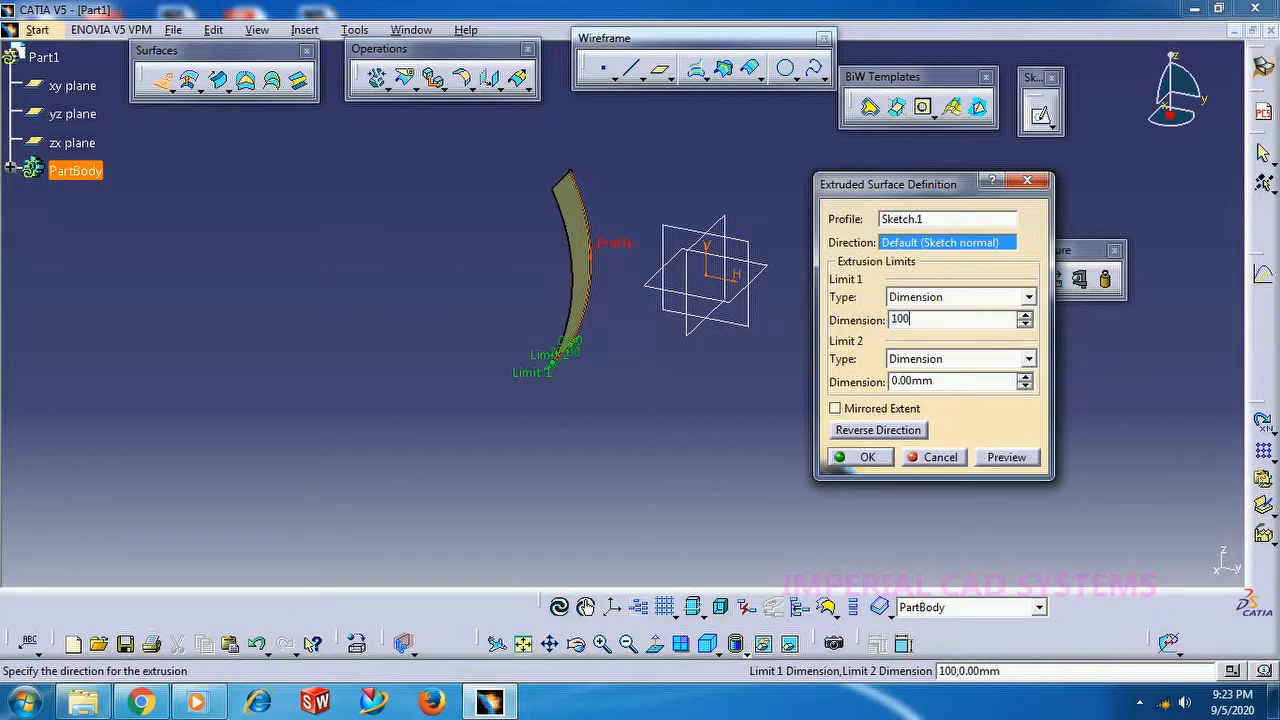
click(840, 408)
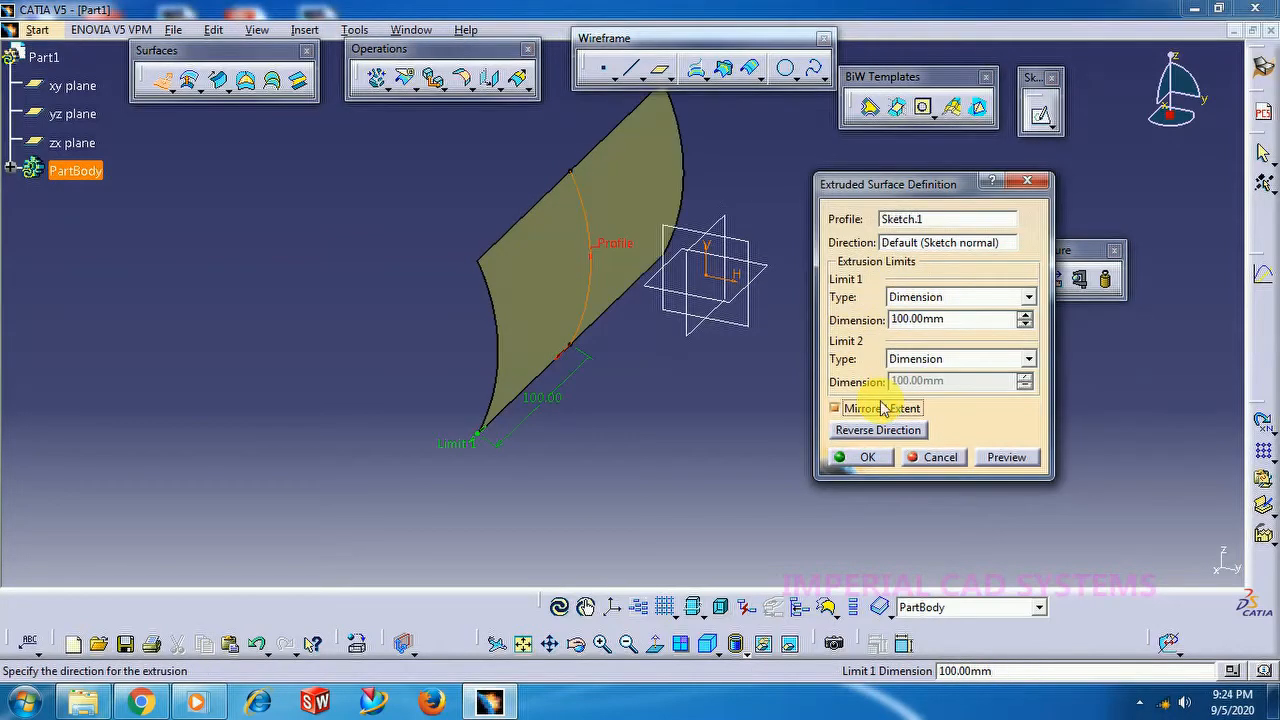
click(867, 457)
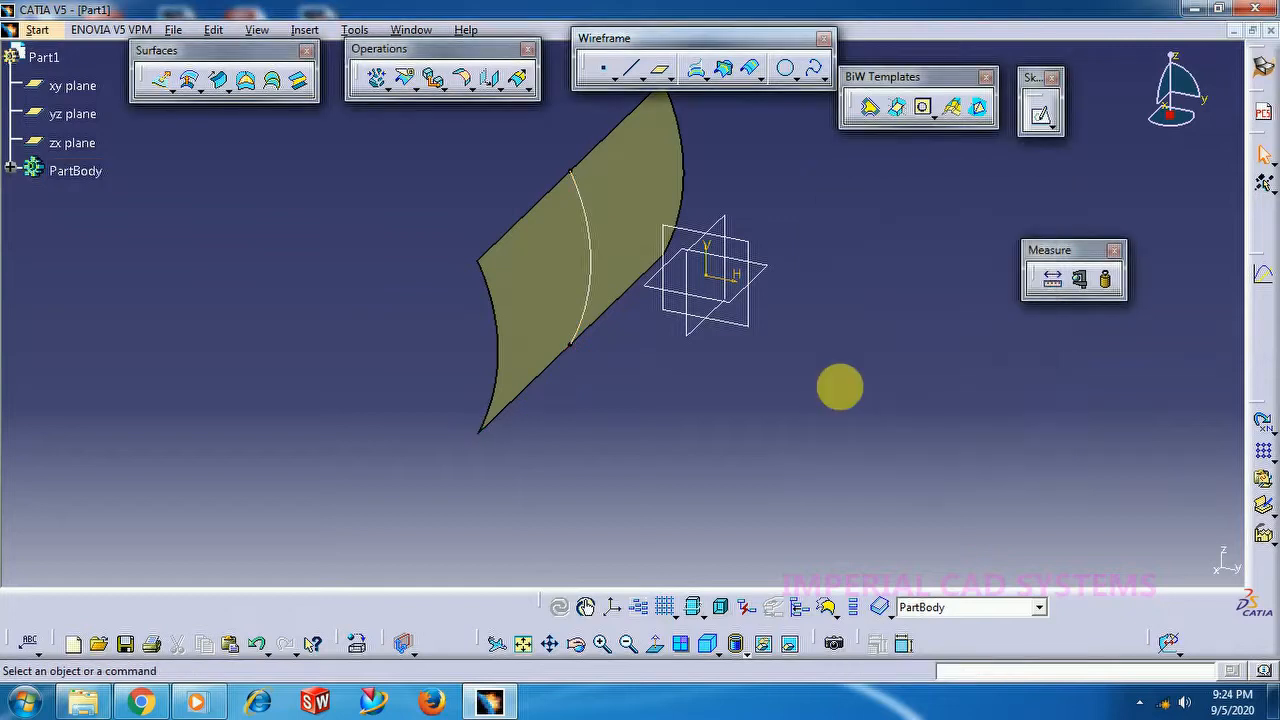
Mirror the extruded surface about the zx plane with a Symmetry operation.
middle_drag(700, 380, 726, 367)
middle_drag(643, 369, 698, 368)
middle_drag(667, 420, 642, 455)
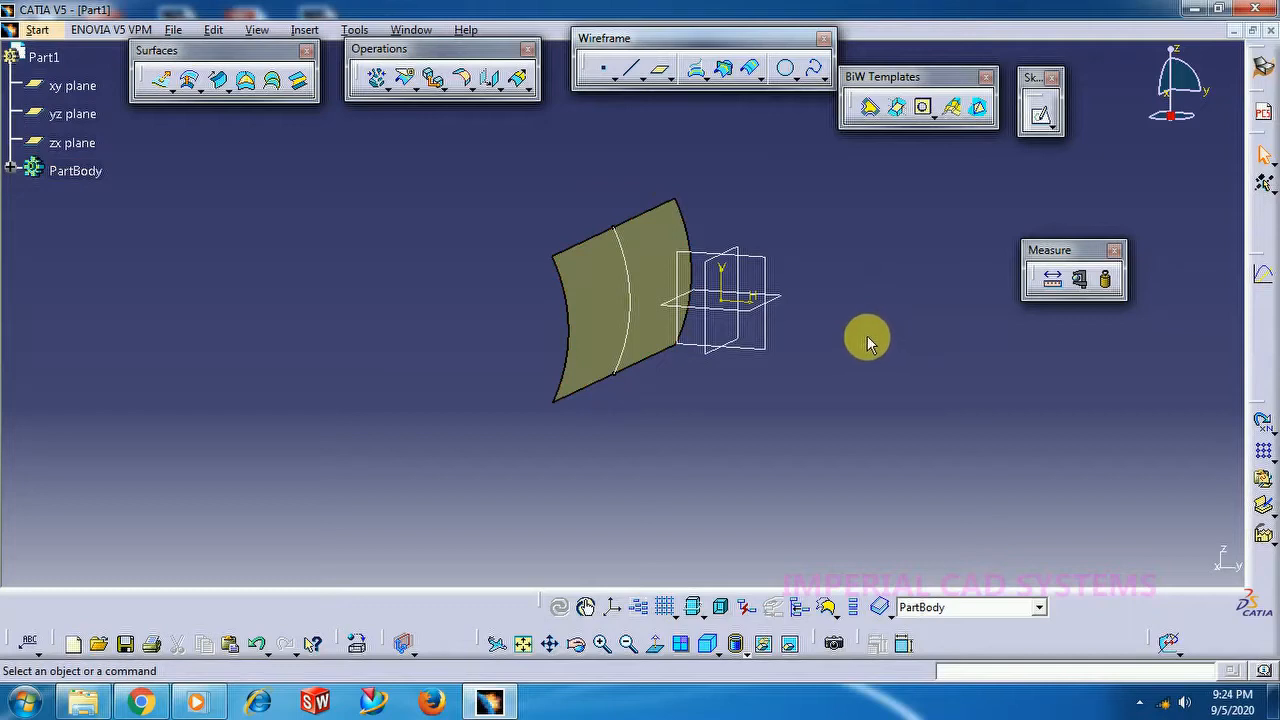
click(520, 86)
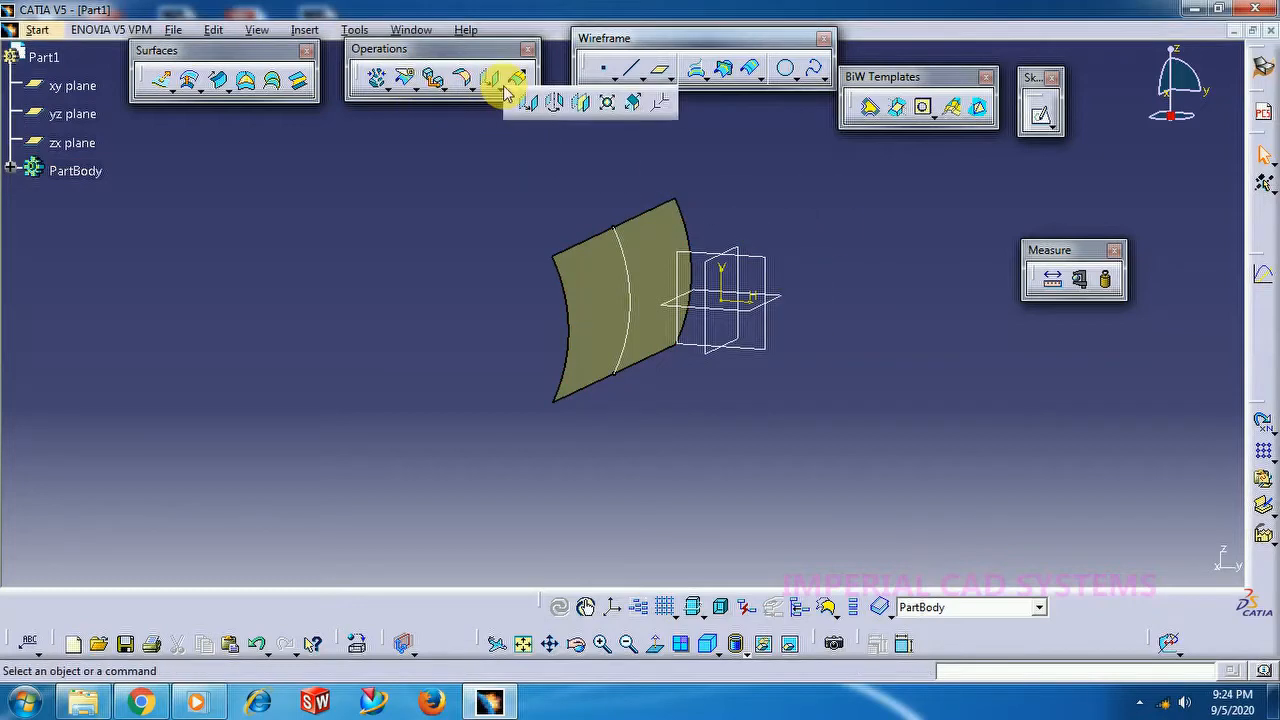
click(583, 104)
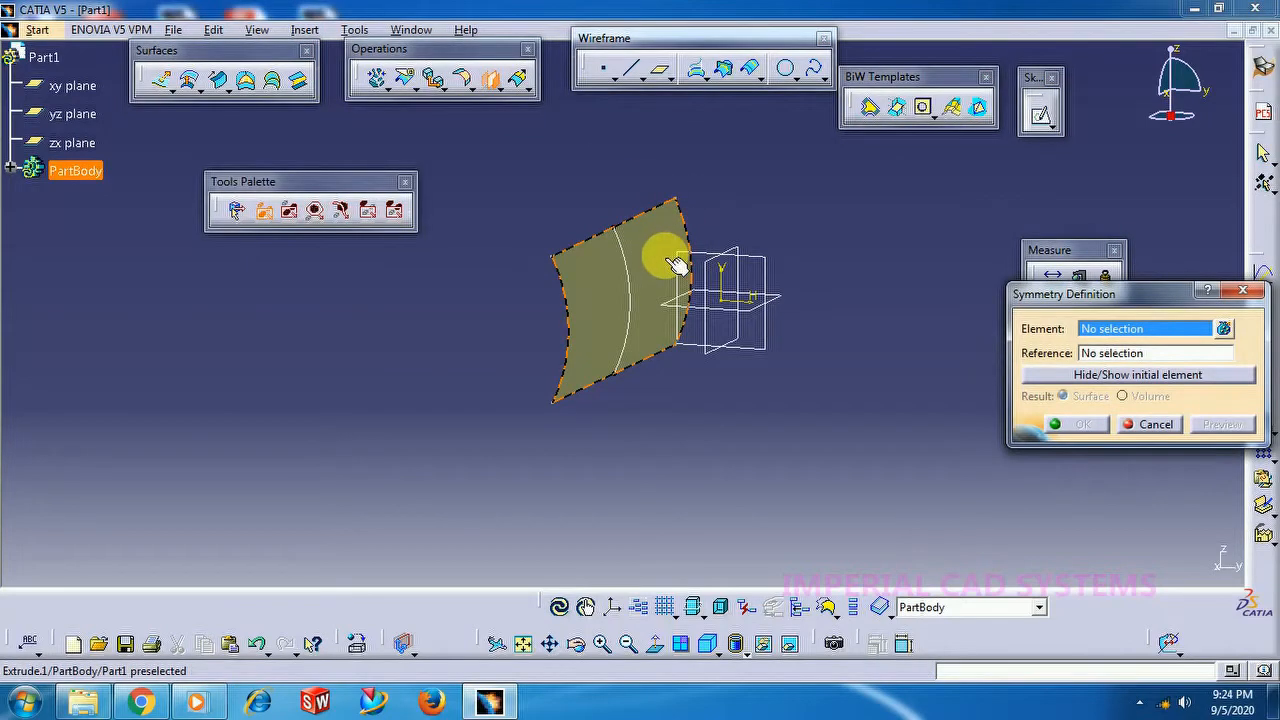
click(660, 262)
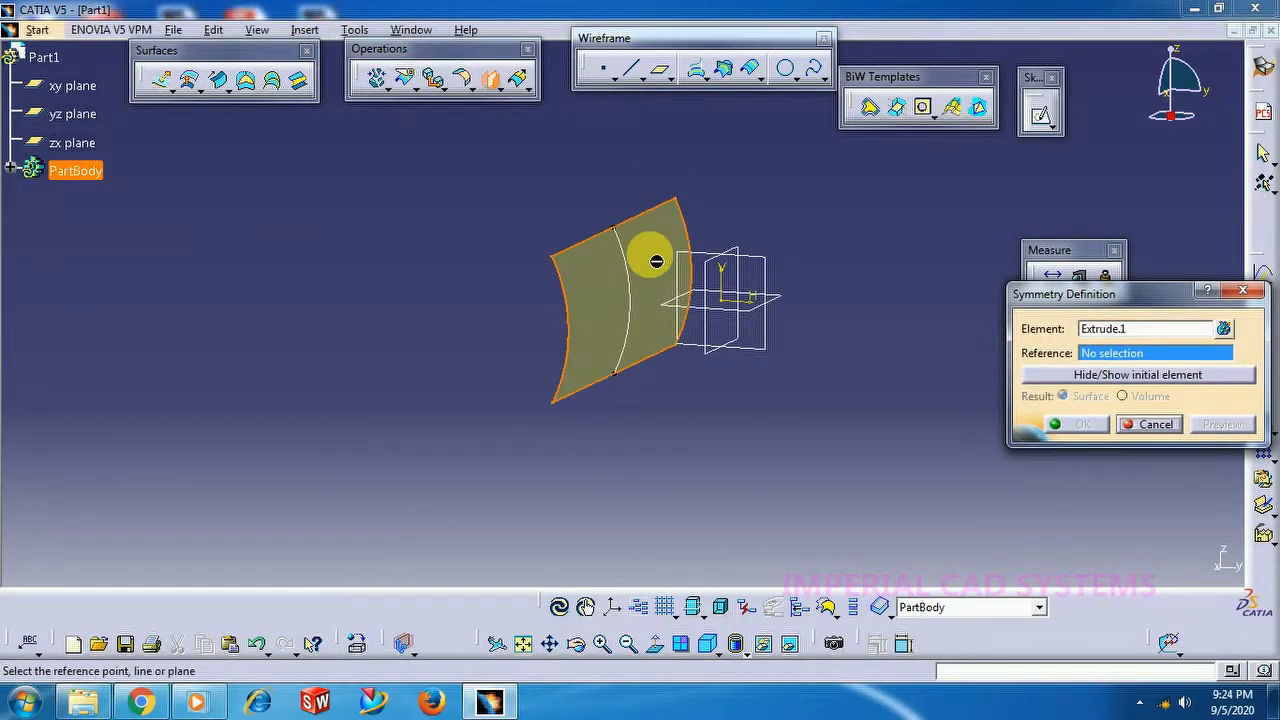
click(748, 338)
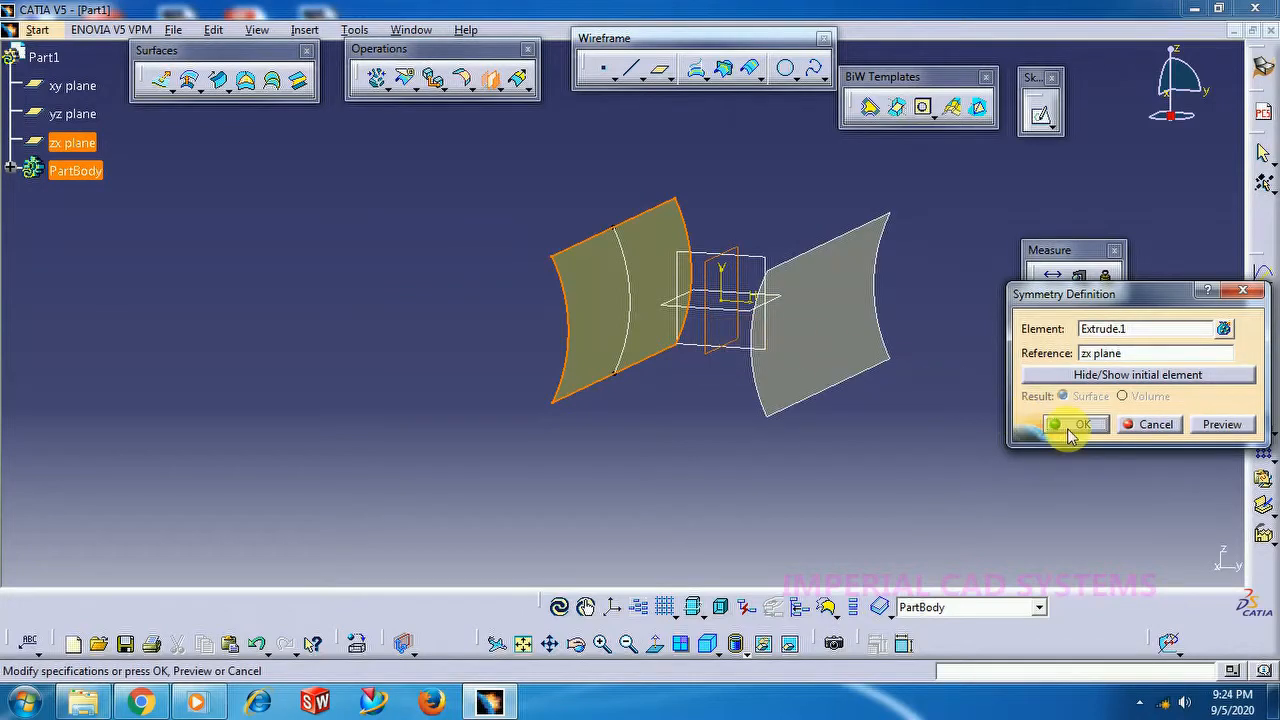
click(1068, 426)
Review the guide curve and tangency inputs of the conic sweep's two and three guide curve subtypes.
middle_drag(711, 209, 677, 296)
click(577, 643)
drag(660, 390, 614, 314)
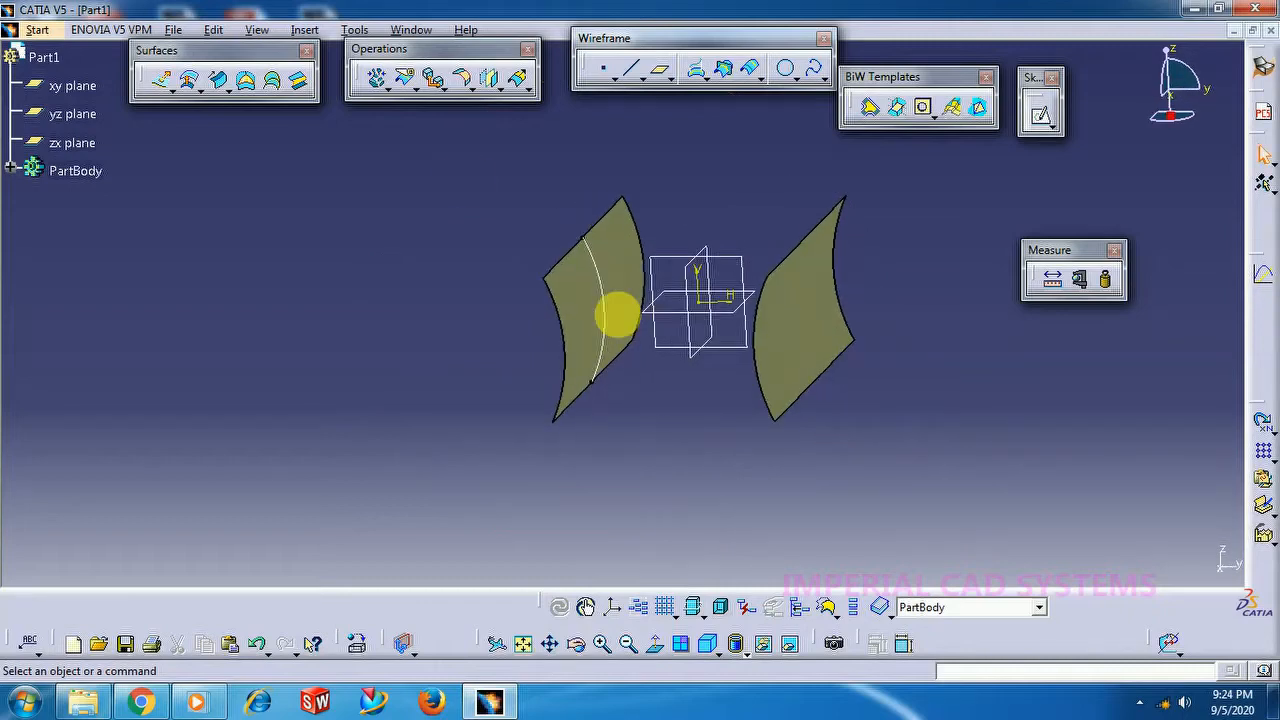
click(220, 81)
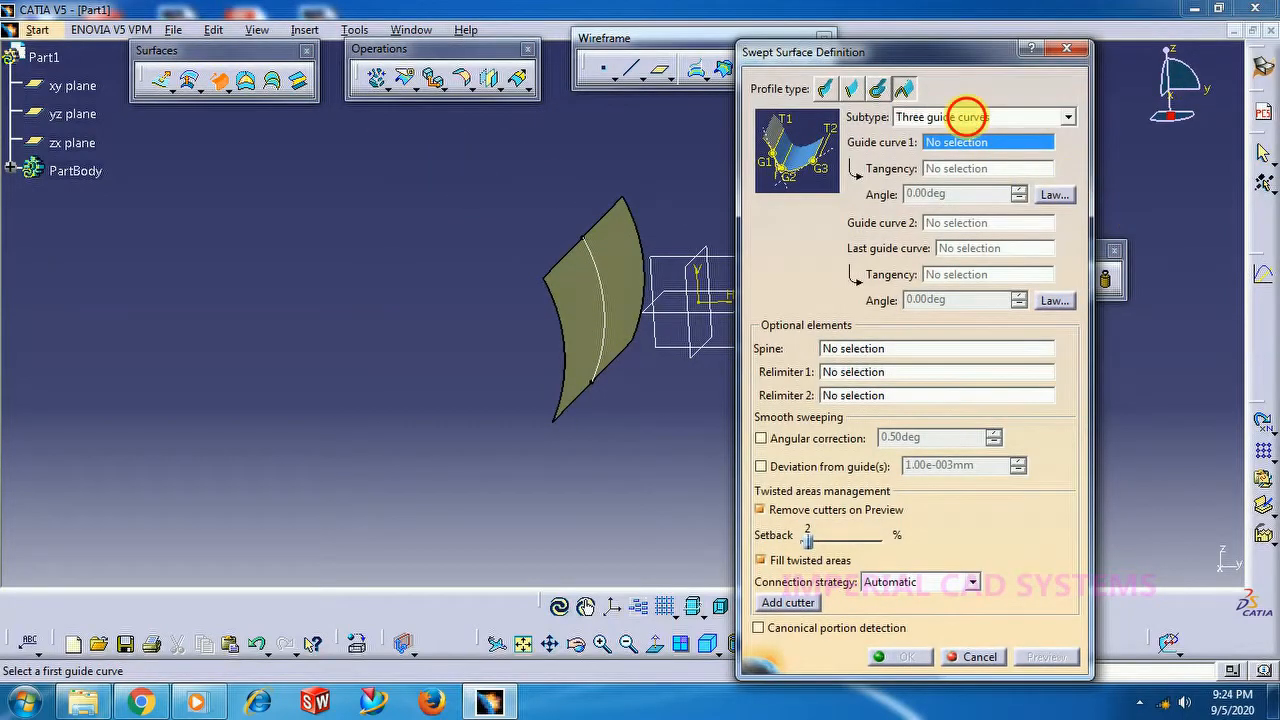
click(968, 117)
click(968, 137)
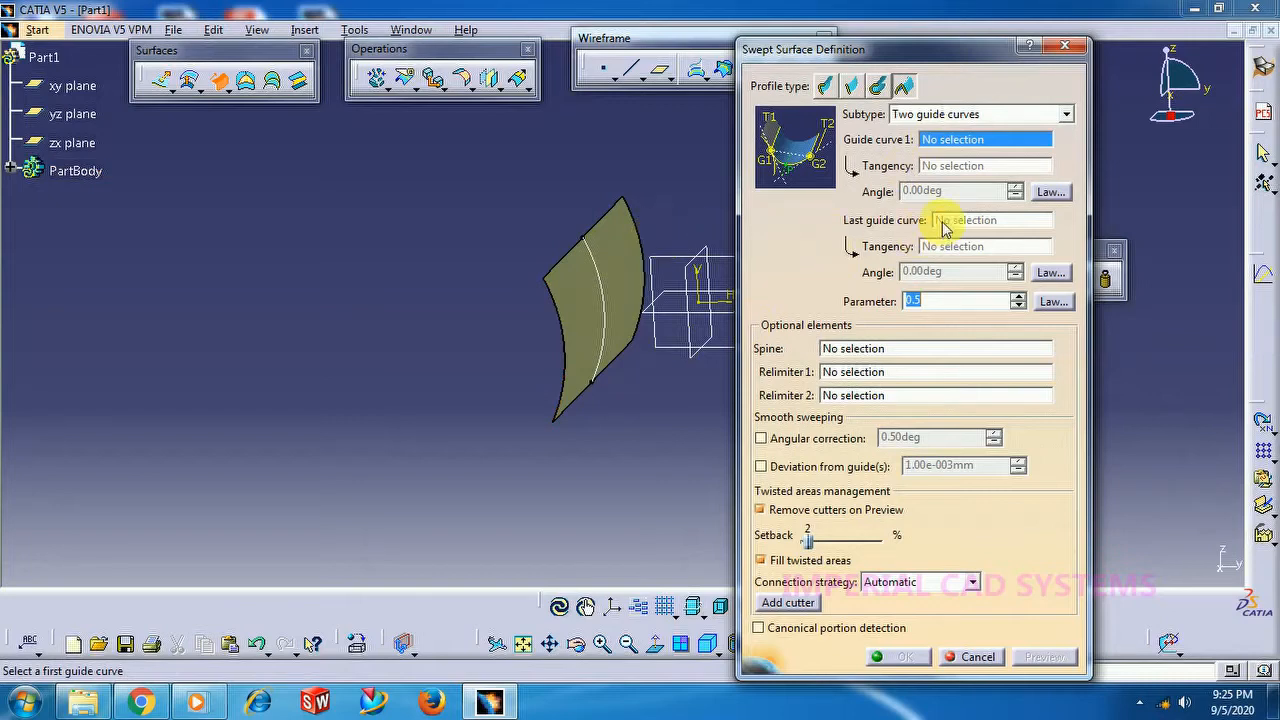
middle_drag(694, 394, 409, 477)
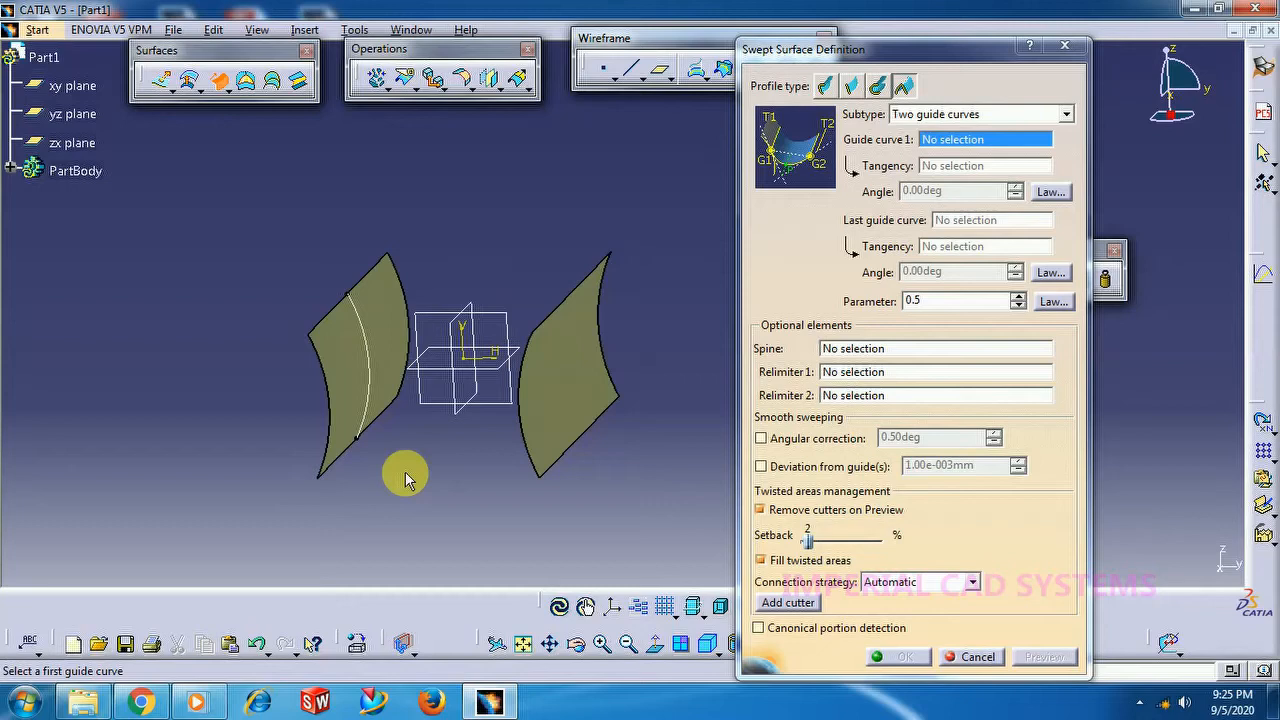
click(945, 118)
click(940, 148)
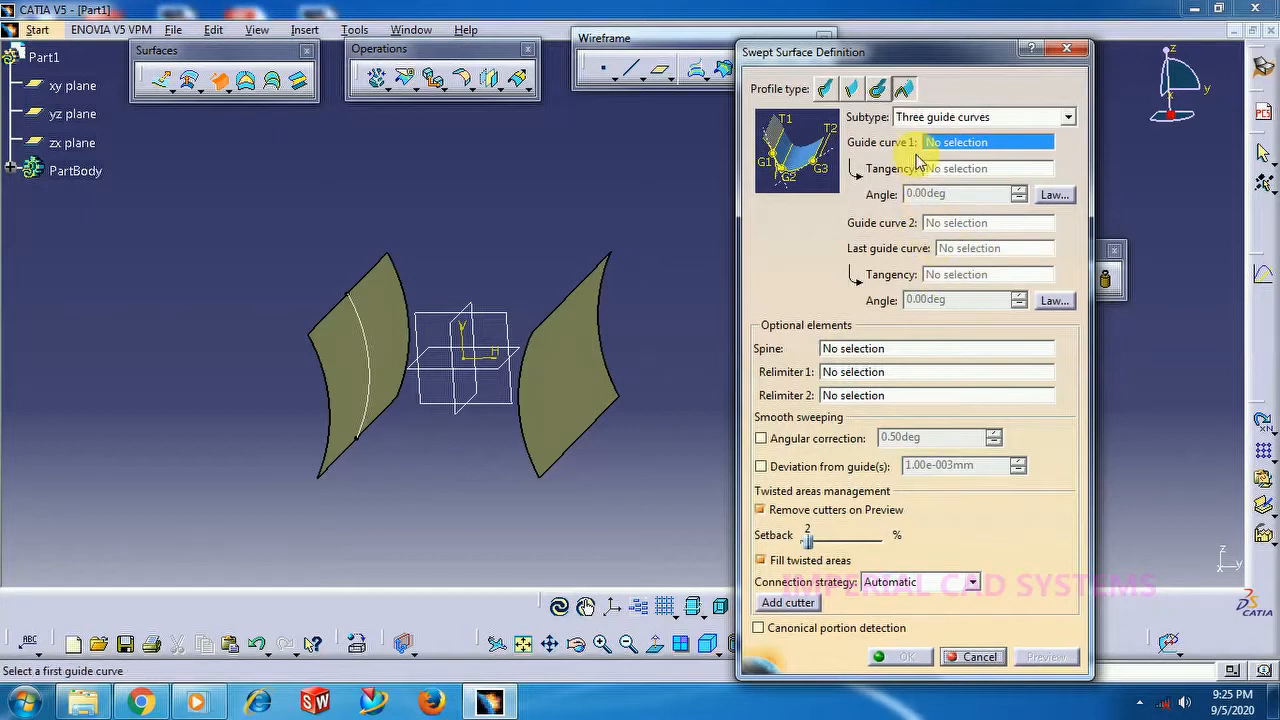
click(1066, 48)
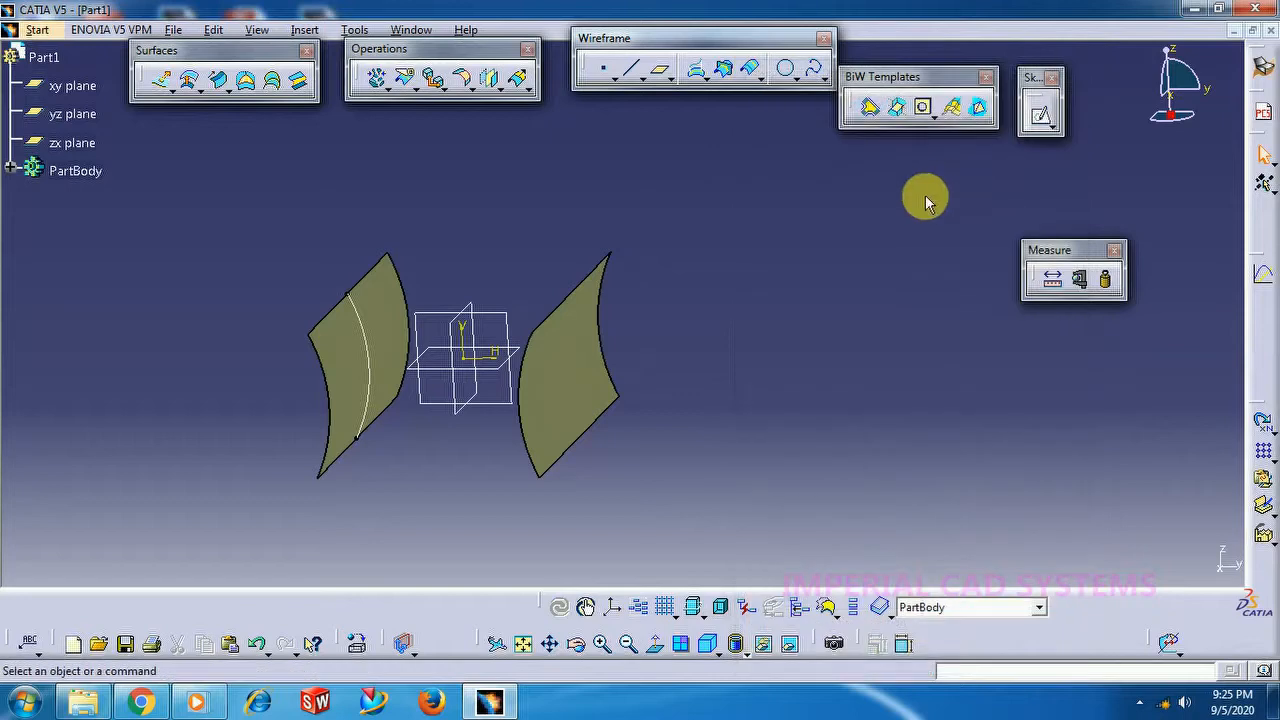
Create an isoparametric curve running lengthwise across the middle of the extruded surface.
click(825, 80)
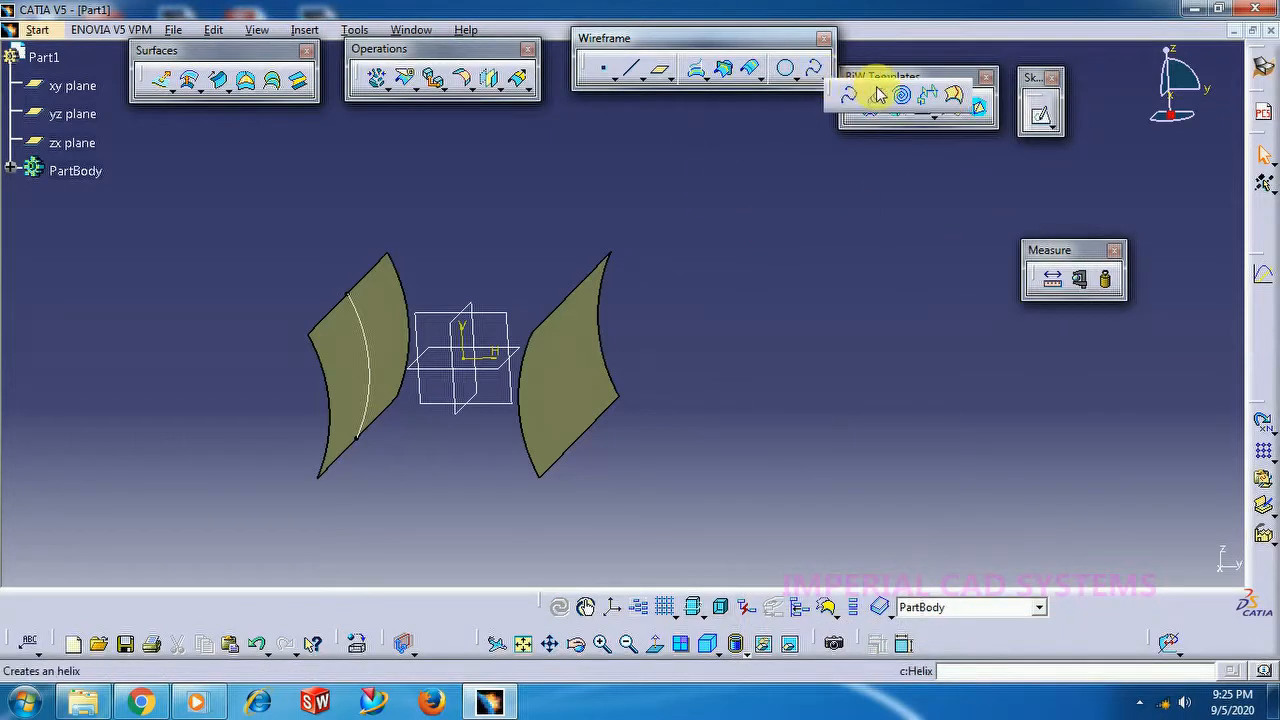
click(955, 101)
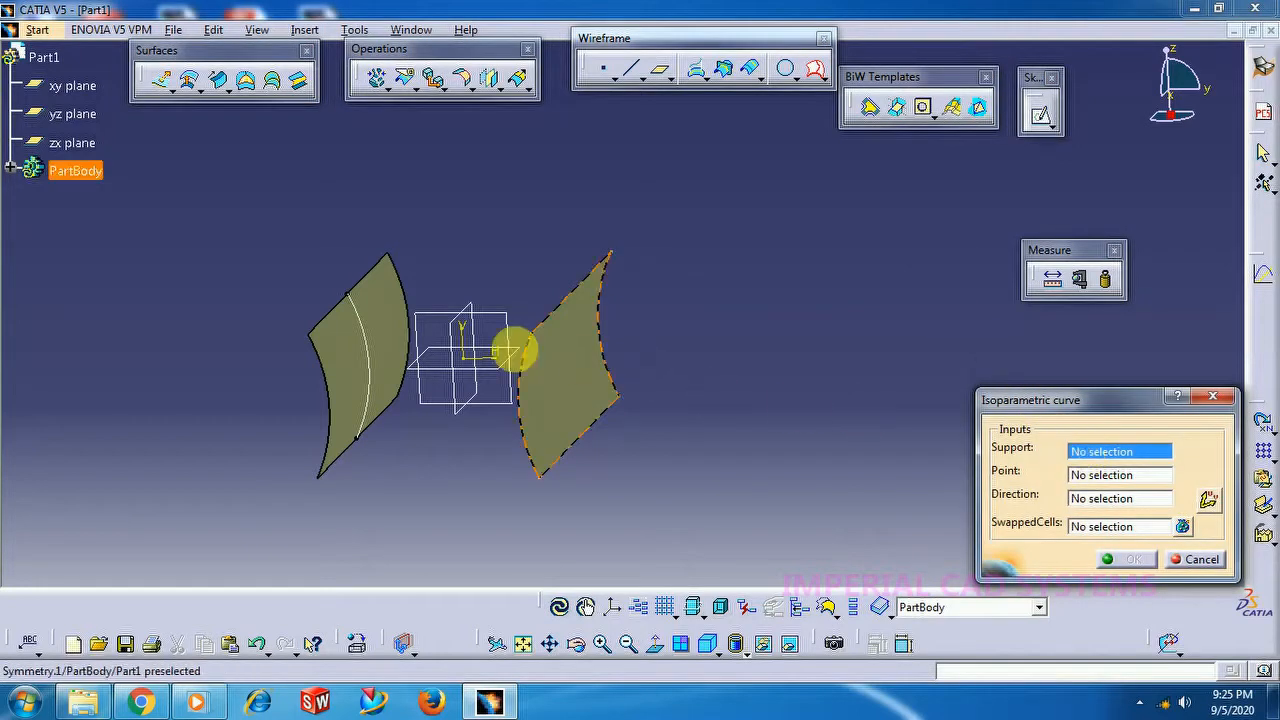
click(393, 349)
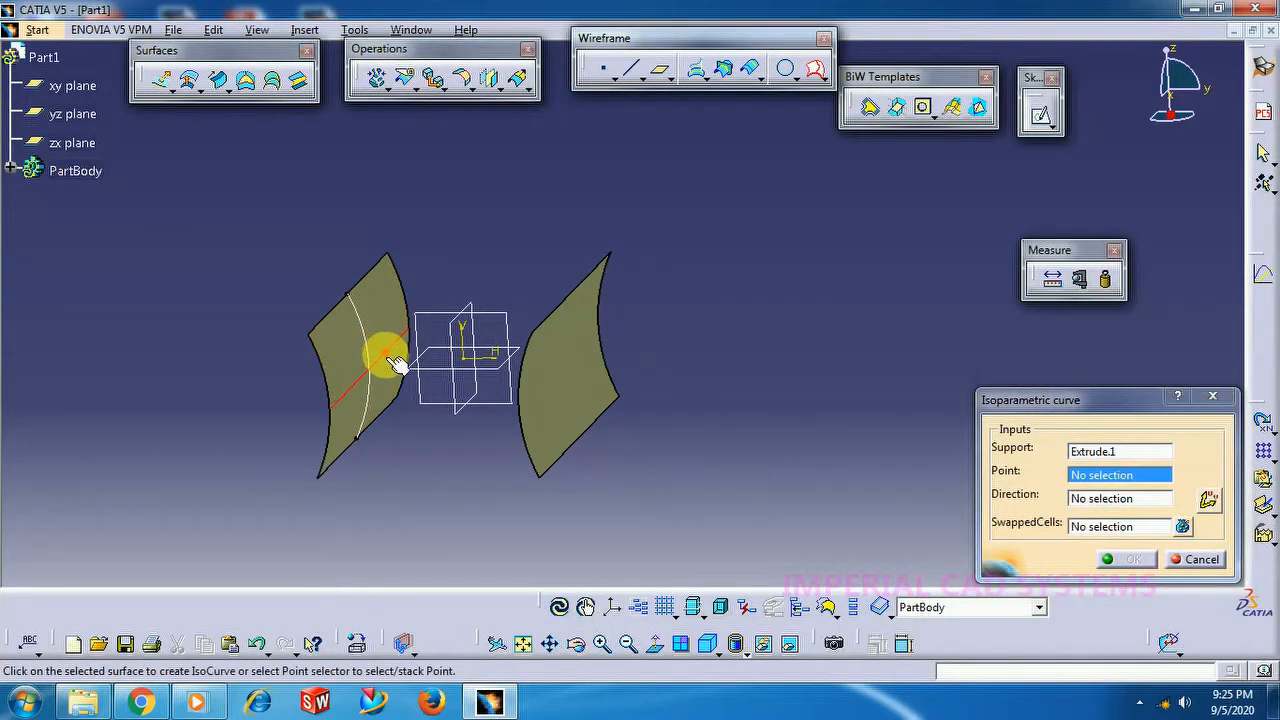
click(395, 363)
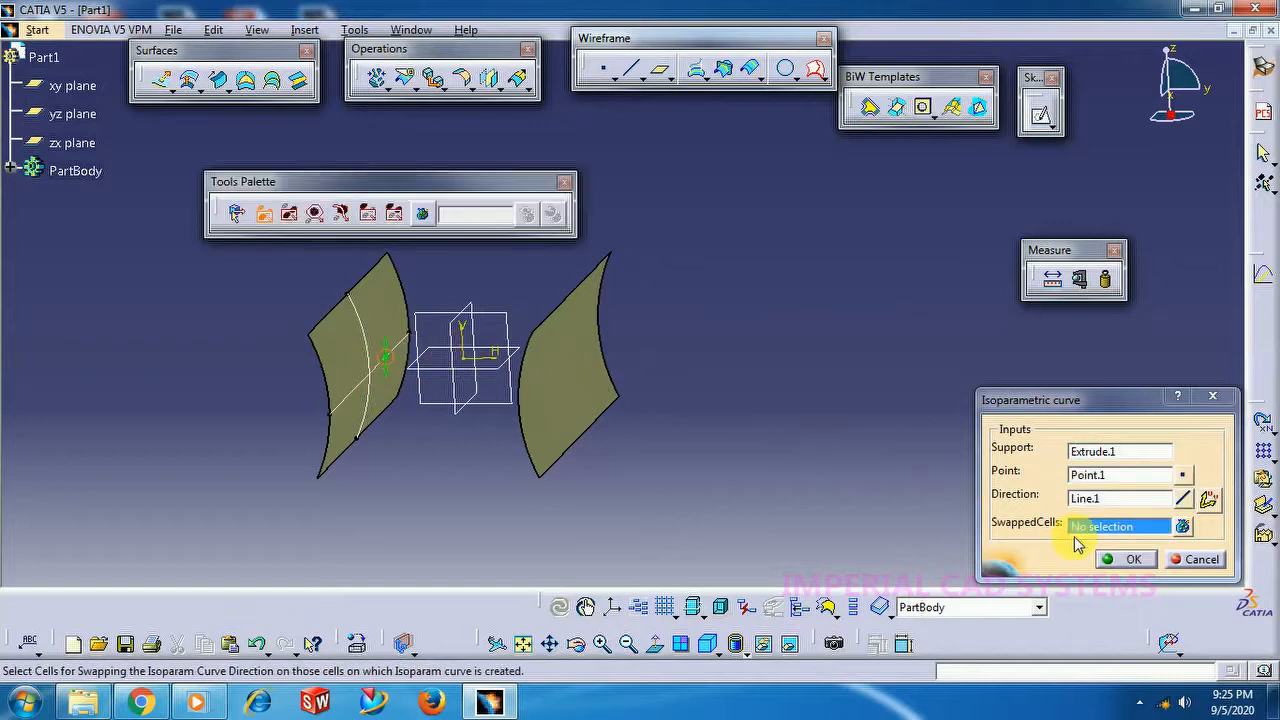
click(1128, 559)
Mirror the isoparametric curve about the zx plane with a Symmetry operation.
middle_drag(797, 425, 850, 353)
middle_click(719, 342)
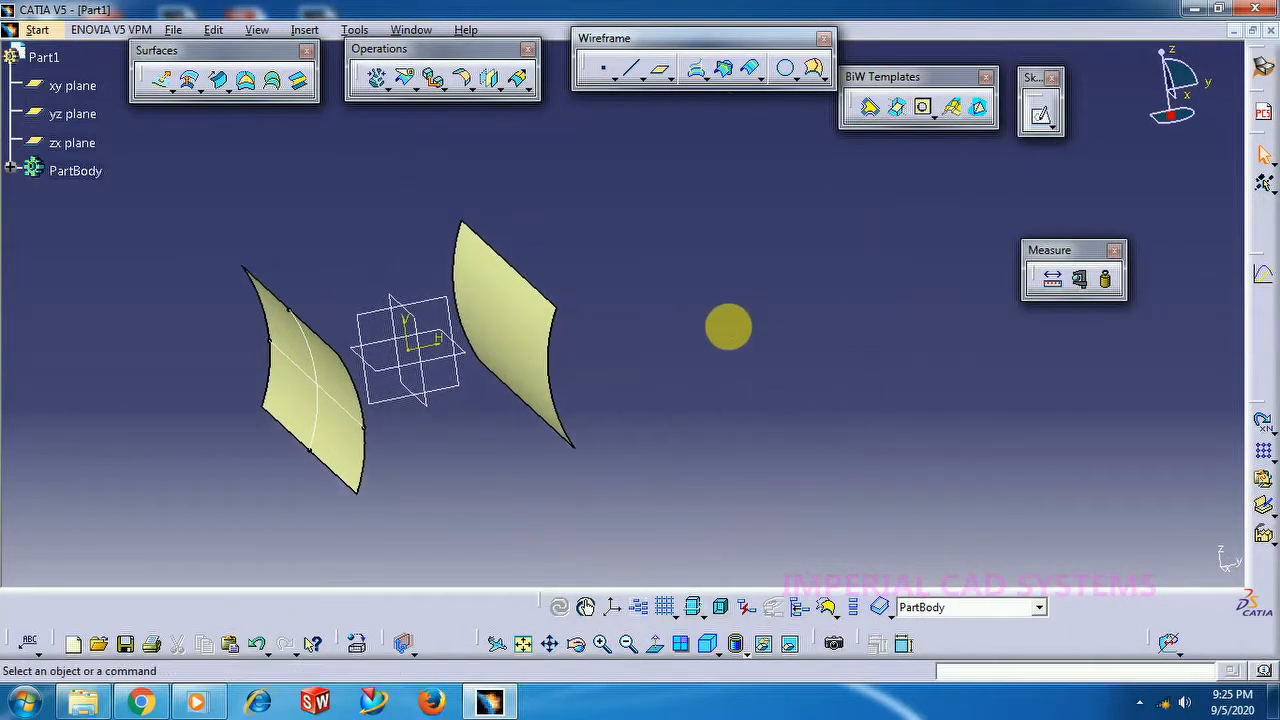
click(489, 78)
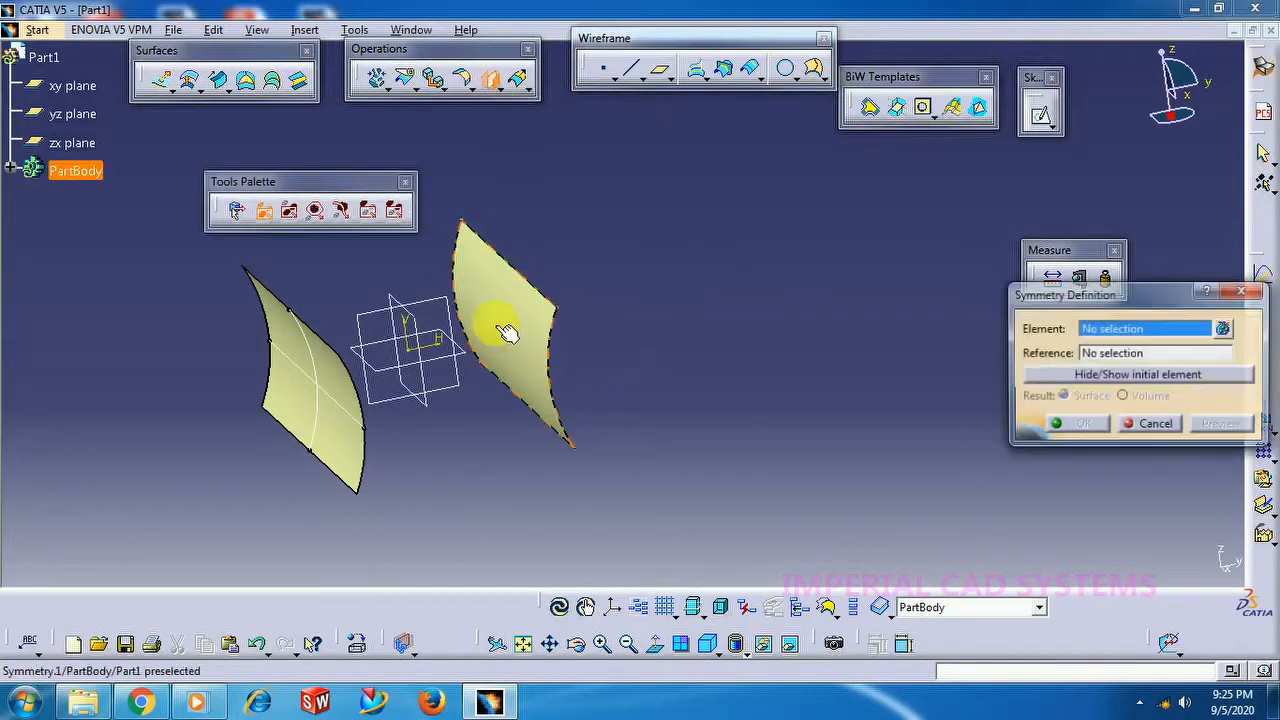
click(355, 415)
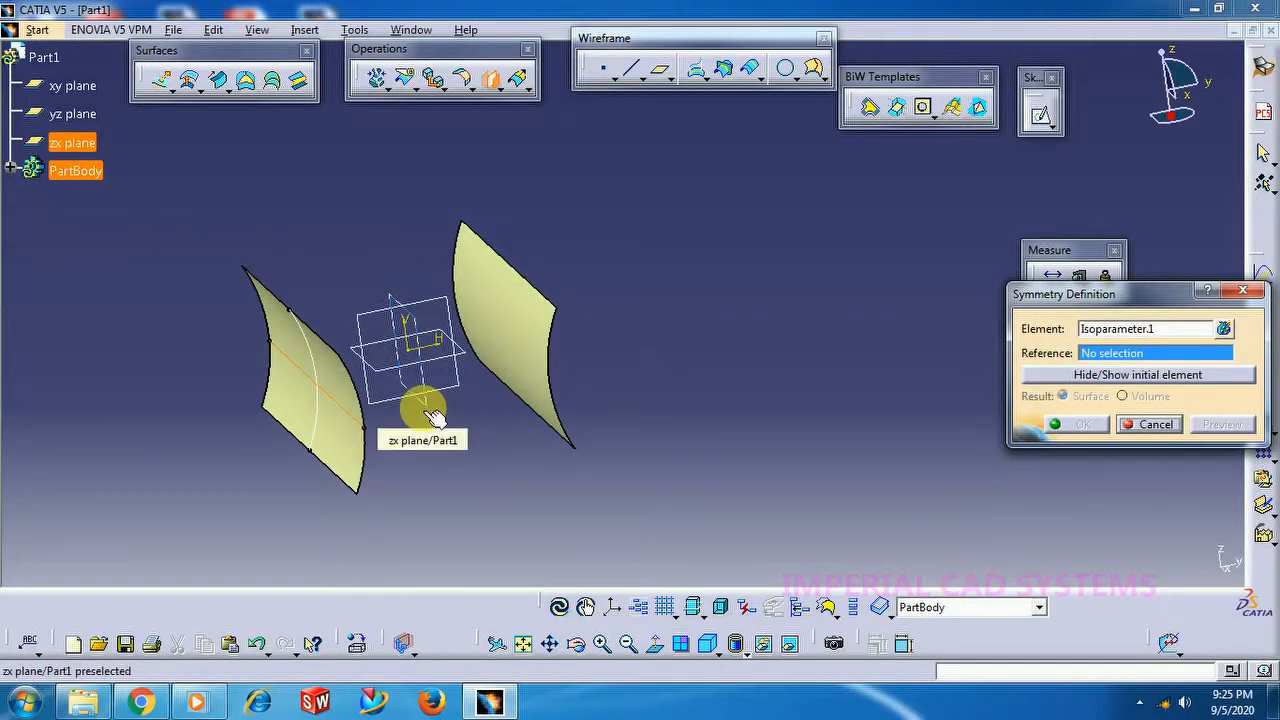
click(432, 415)
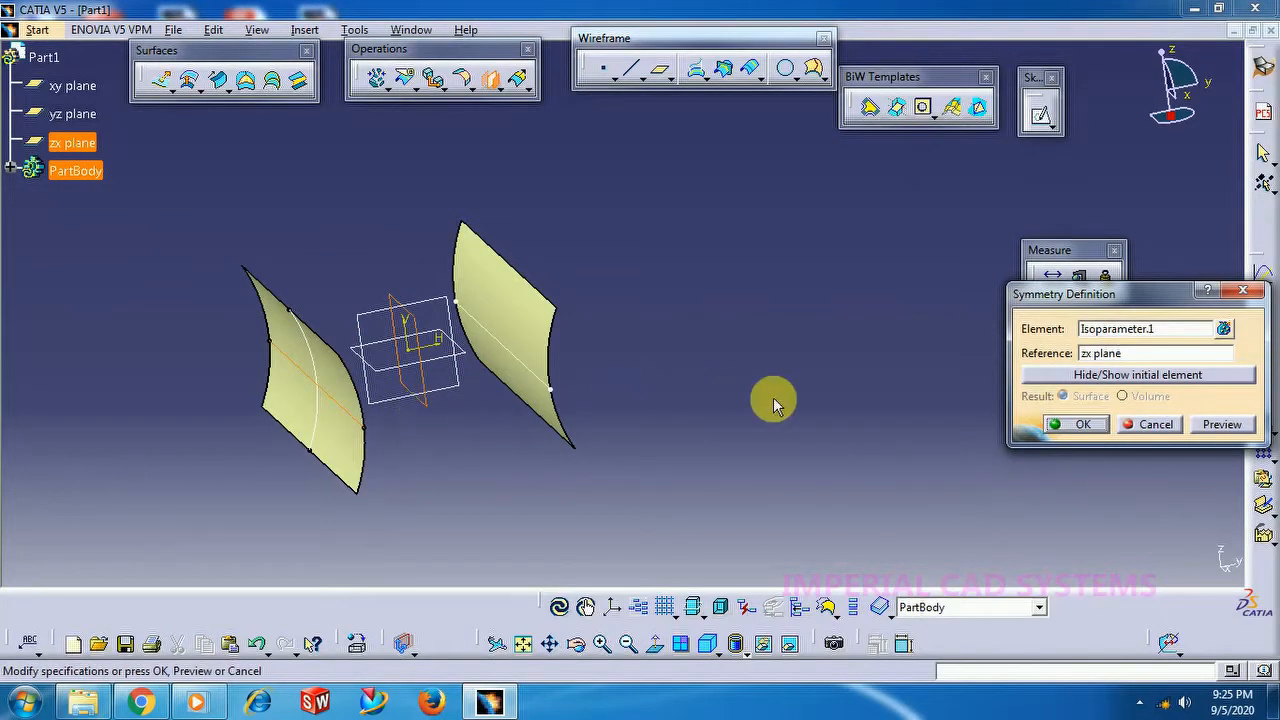
click(1090, 425)
Preview a two guide curve conic sweep between the isoparametric curve and its mirrored copy, tangent to the extruded and mirrored surfaces.
middle_drag(714, 309, 574, 496)
click(219, 81)
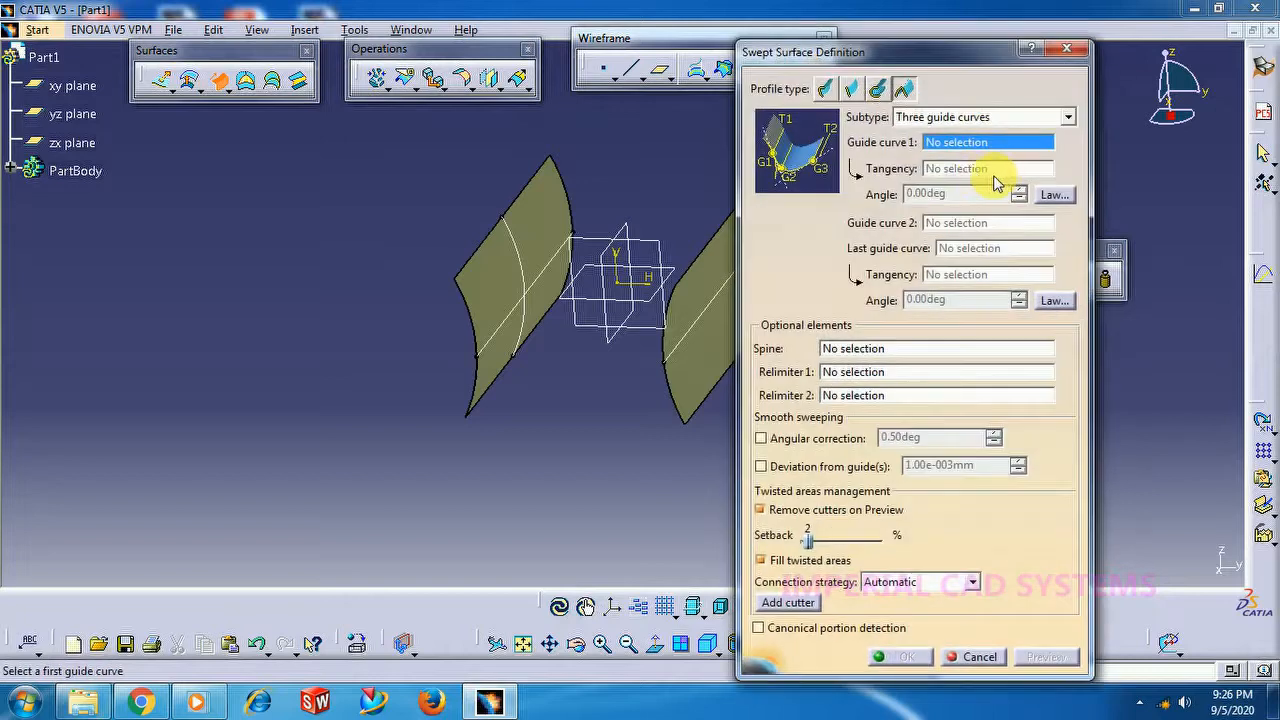
middle_drag(517, 397, 345, 392)
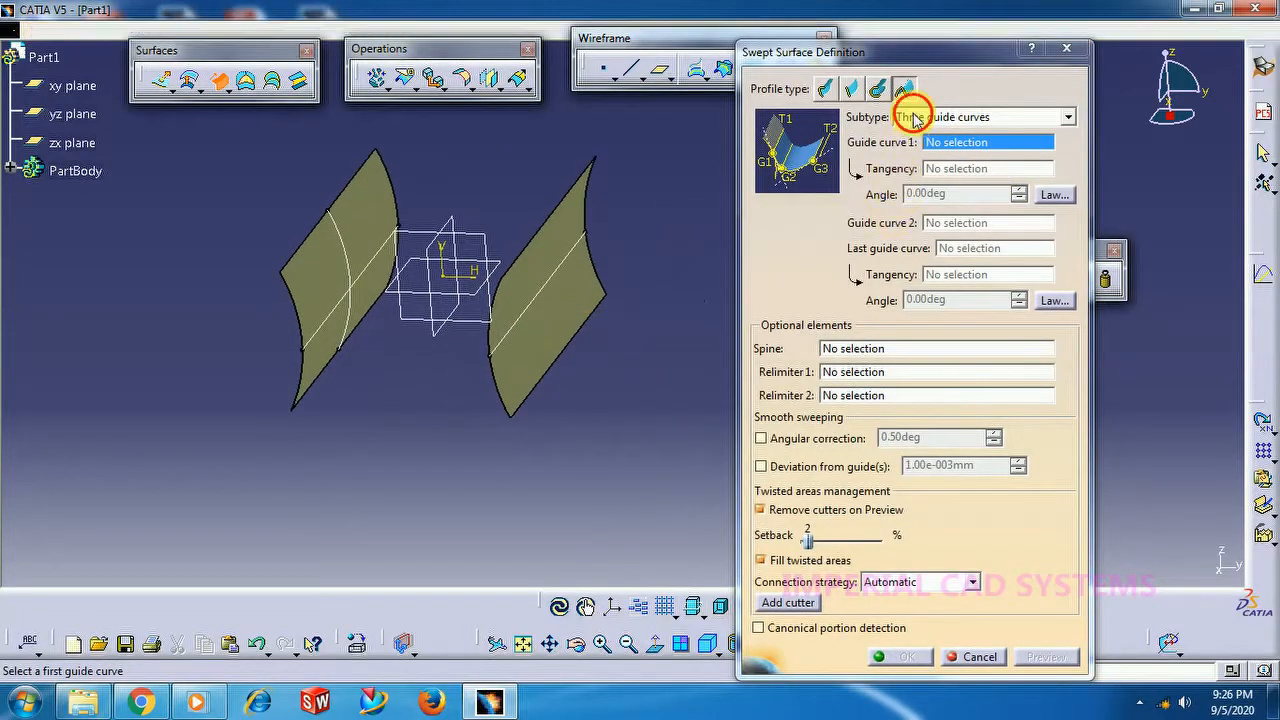
click(915, 118)
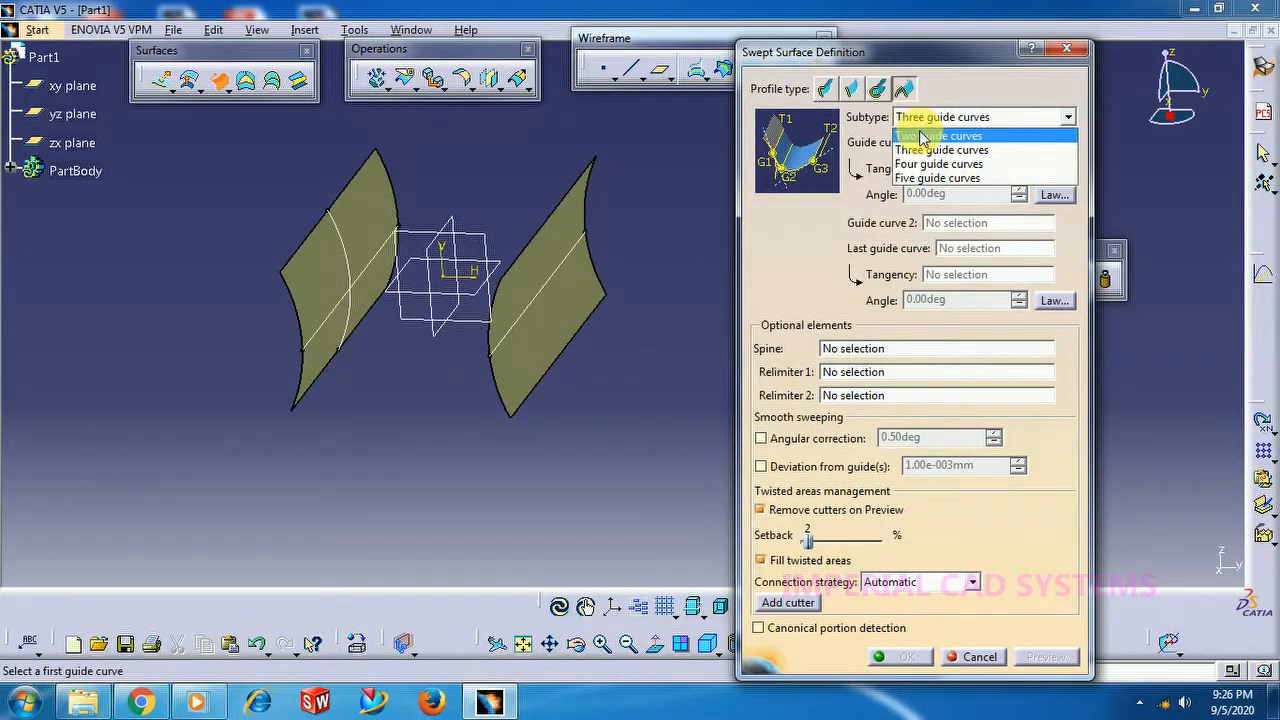
click(921, 137)
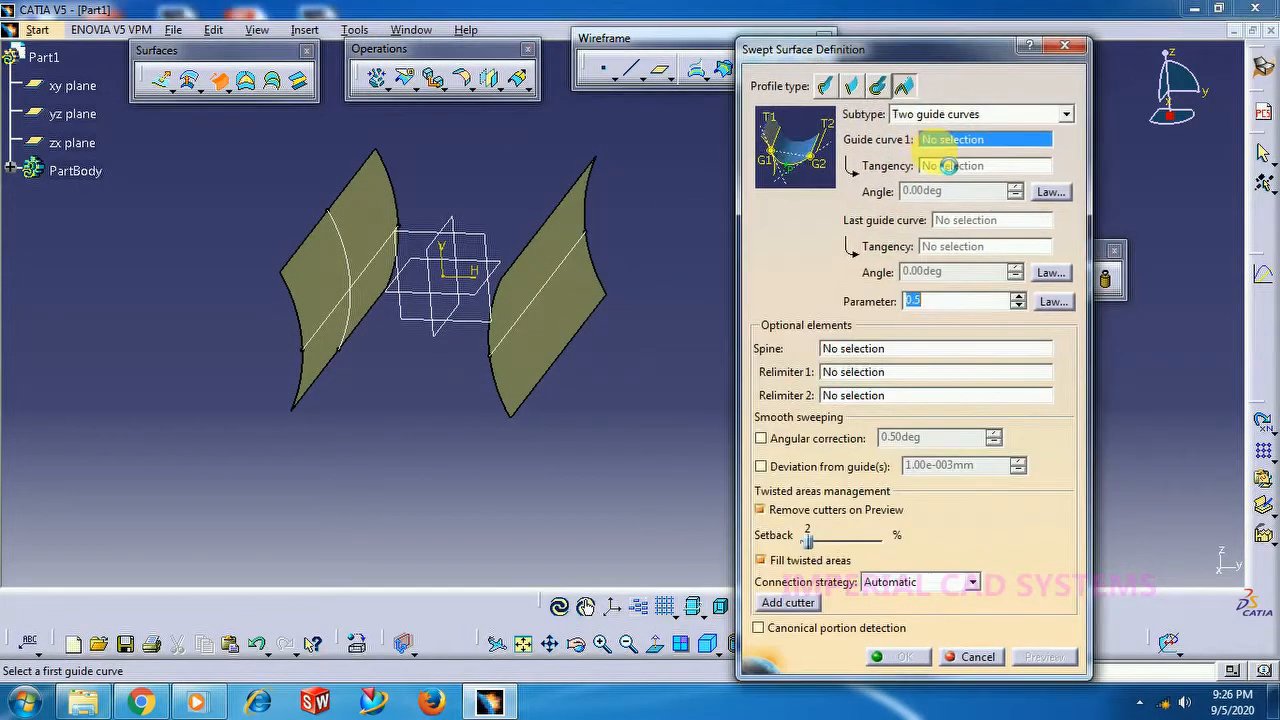
click(338, 320)
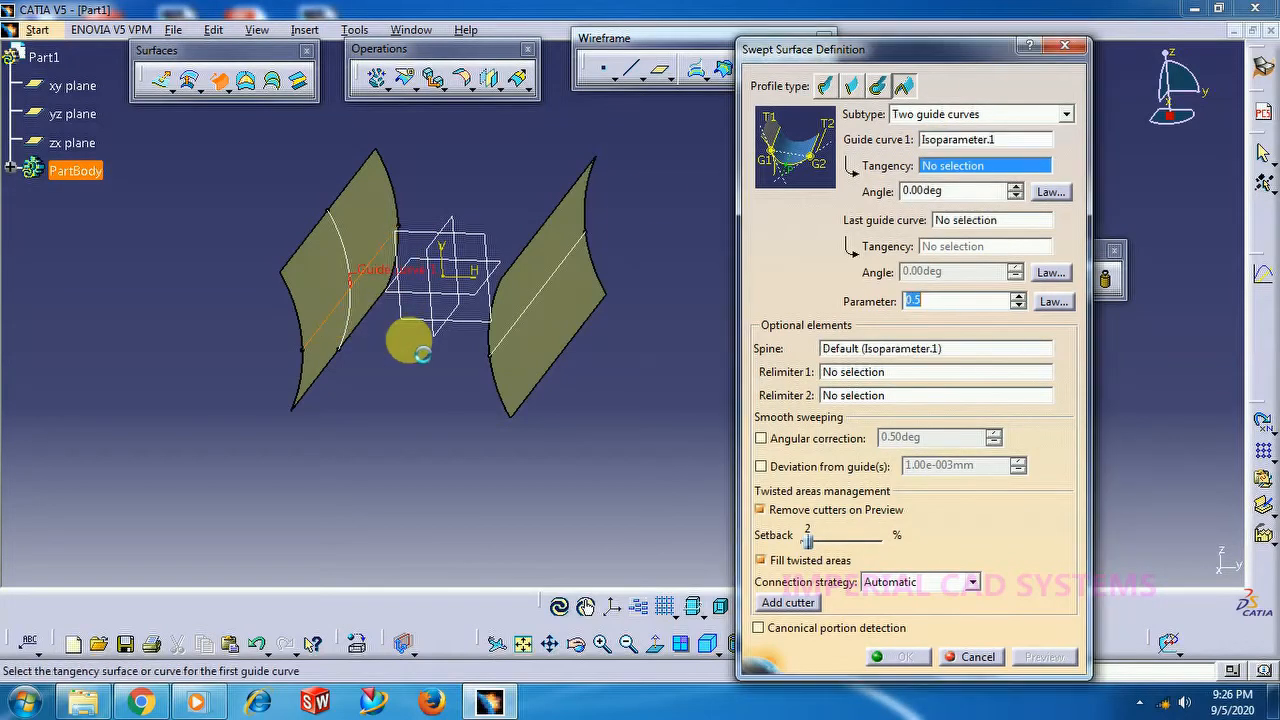
click(328, 279)
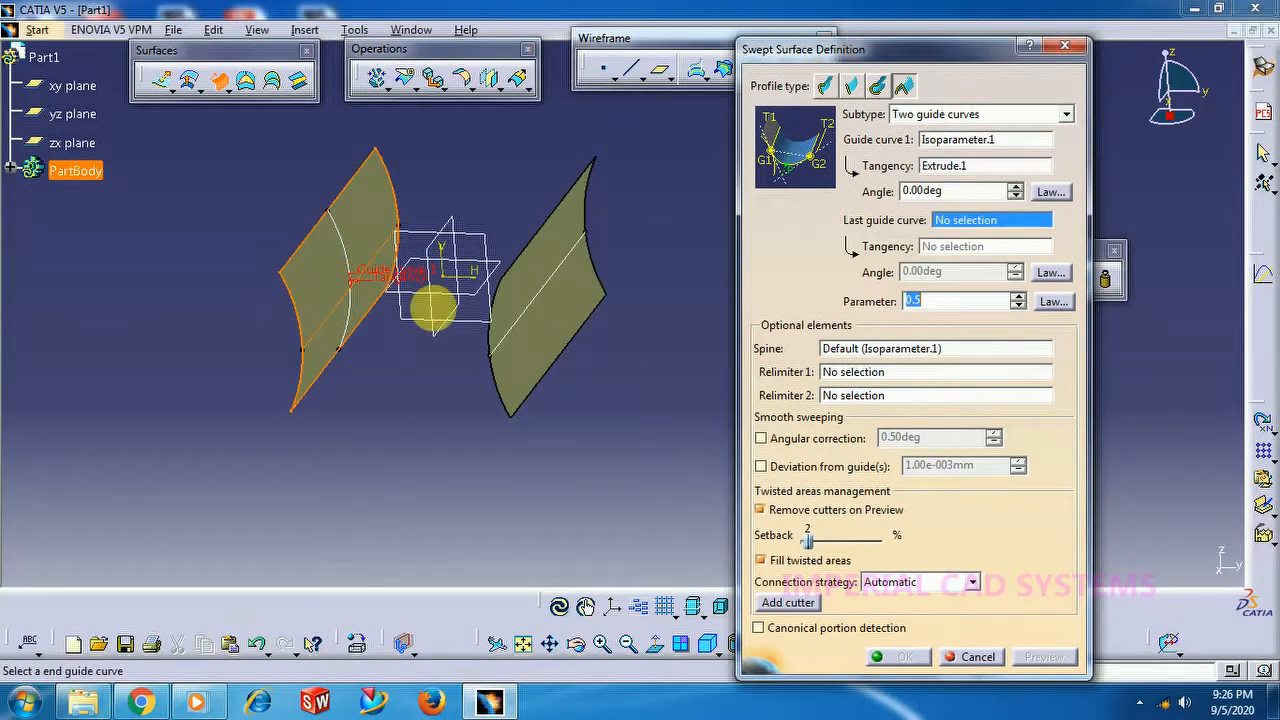
click(568, 332)
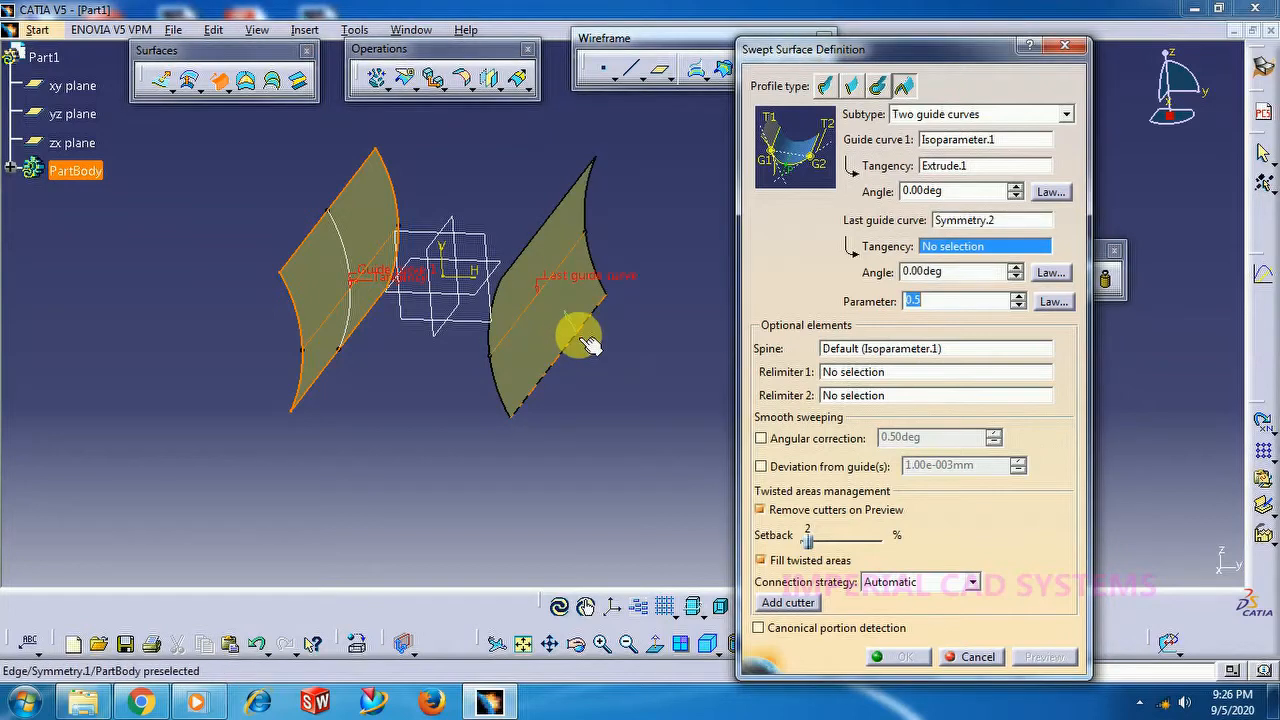
click(548, 318)
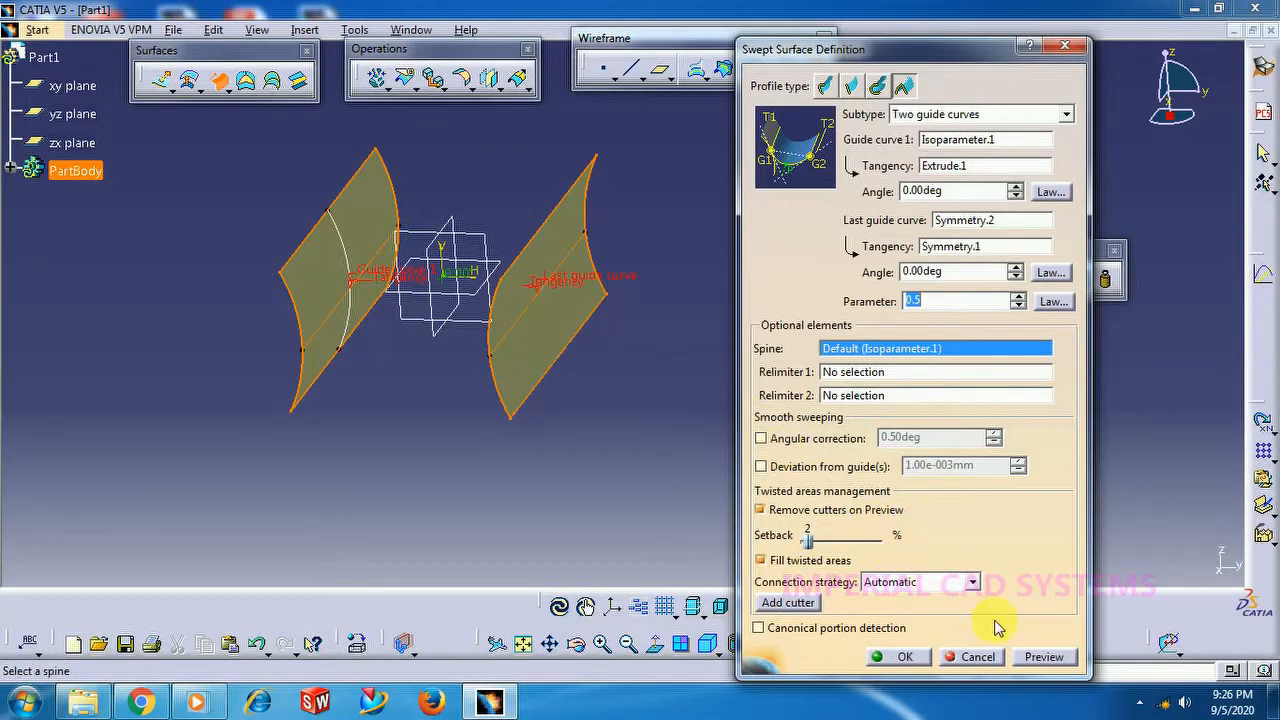
click(1044, 657)
Set the conic sweep's parameter to 0.25 and preview the surface.
middle_drag(557, 343, 660, 295)
double_click(966, 304)
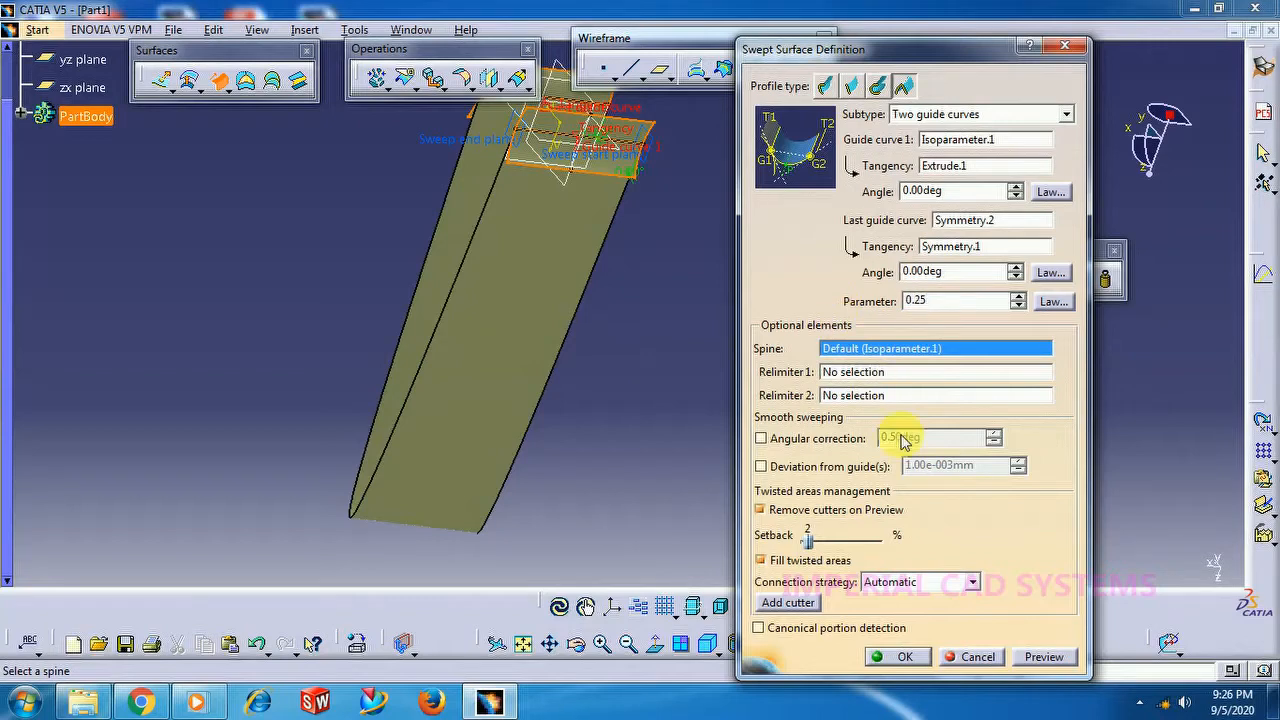
click(1043, 657)
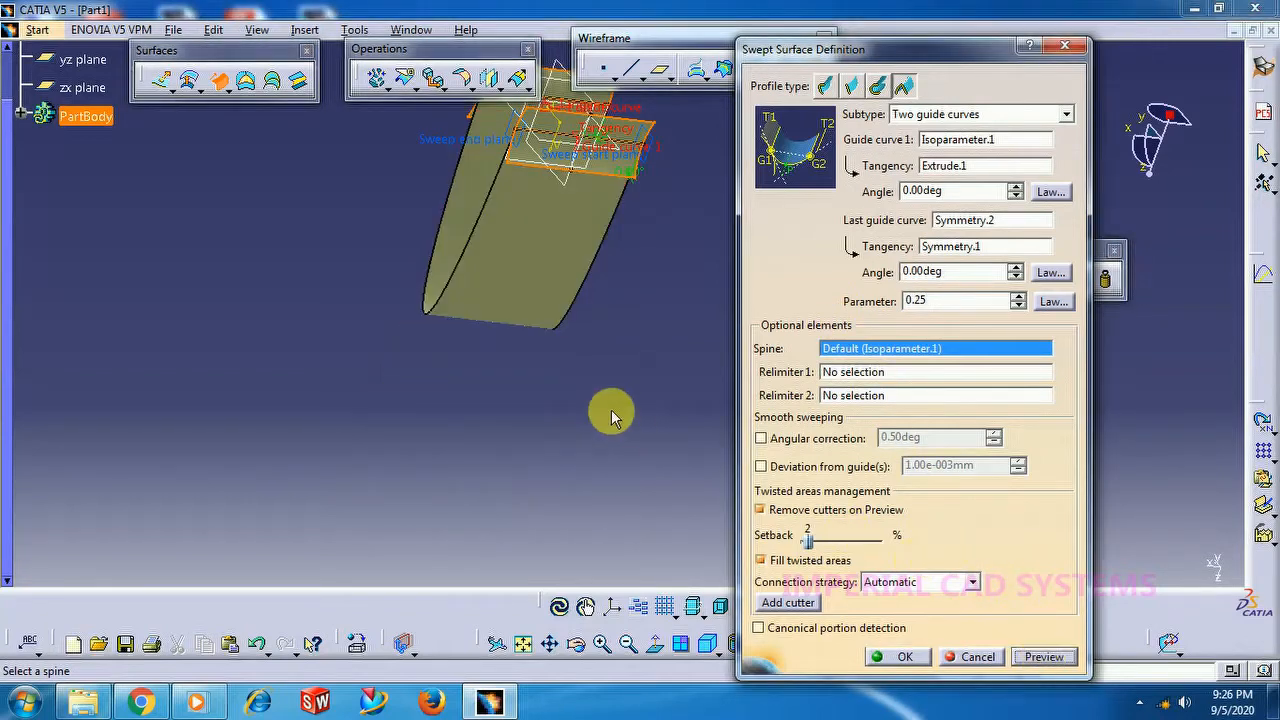
Apply an S type law to the sweep's parameter with a start value of 0.1 and an end value of 0.25, and preview it.
middle_drag(611, 411, 628, 463)
right_click(622, 461)
click(526, 452)
middle_drag(526, 452, 651, 469)
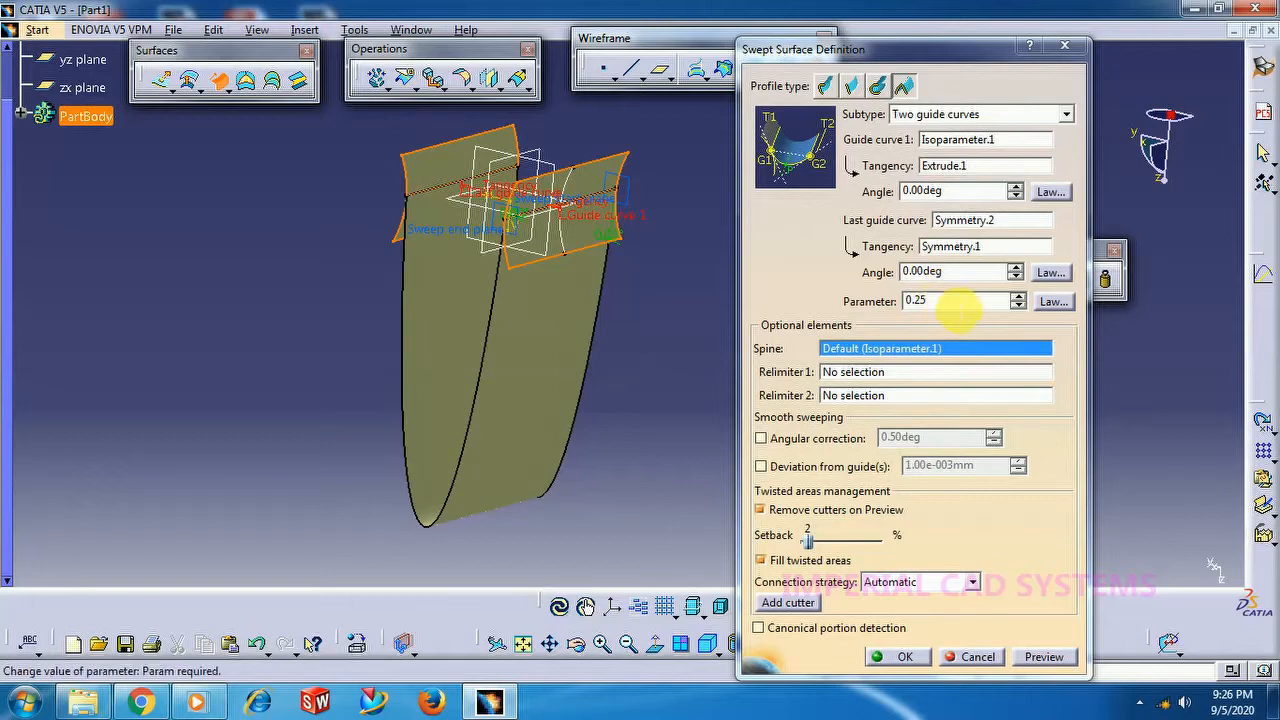
click(952, 311)
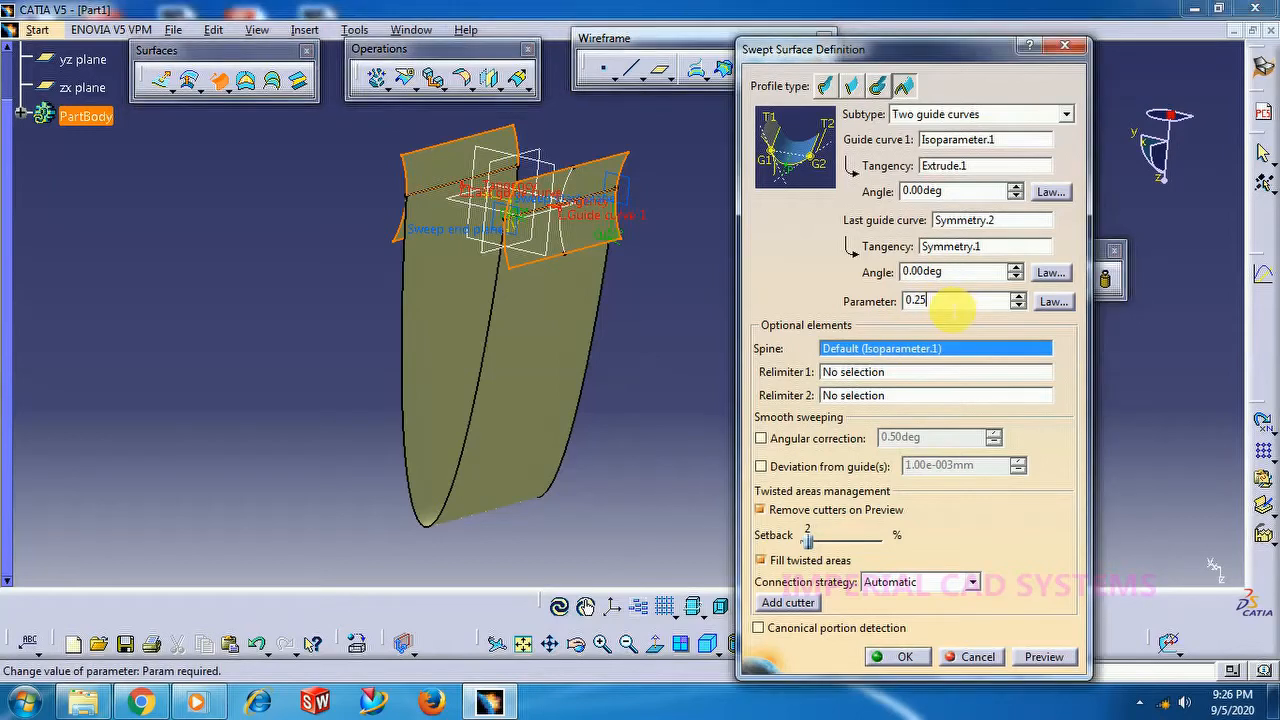
click(1050, 302)
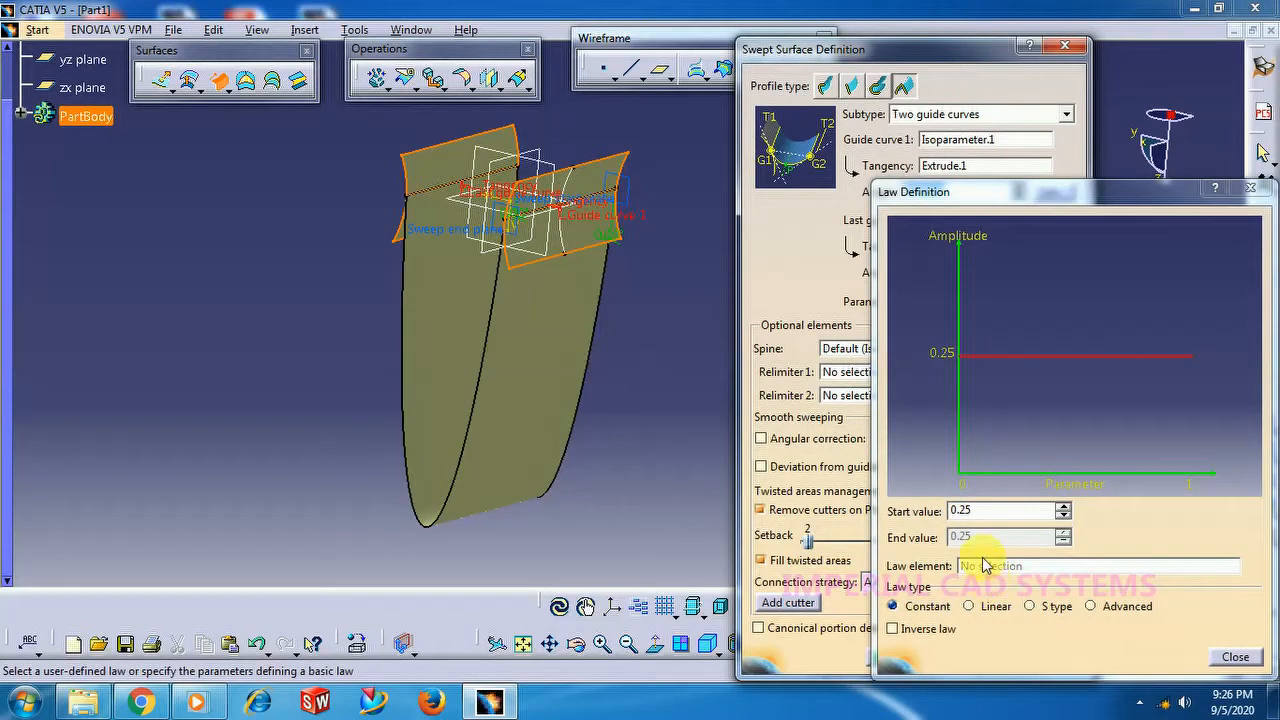
click(1031, 606)
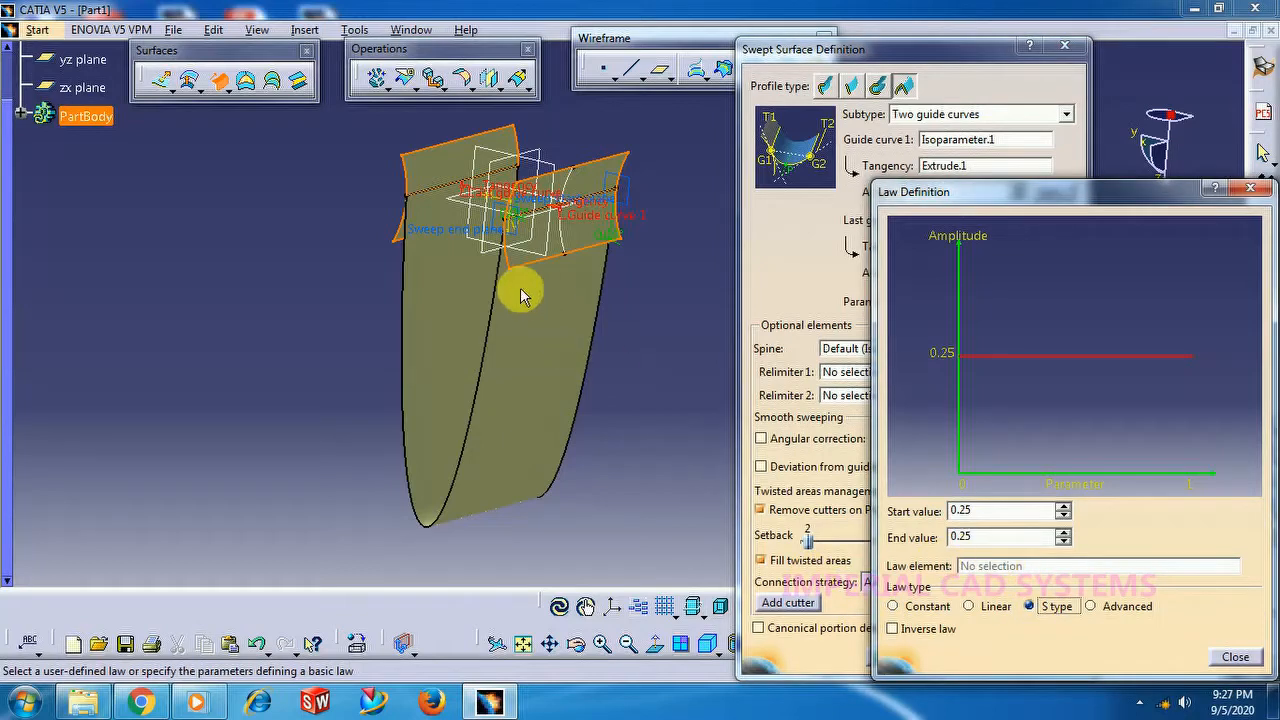
drag(1011, 516, 904, 514)
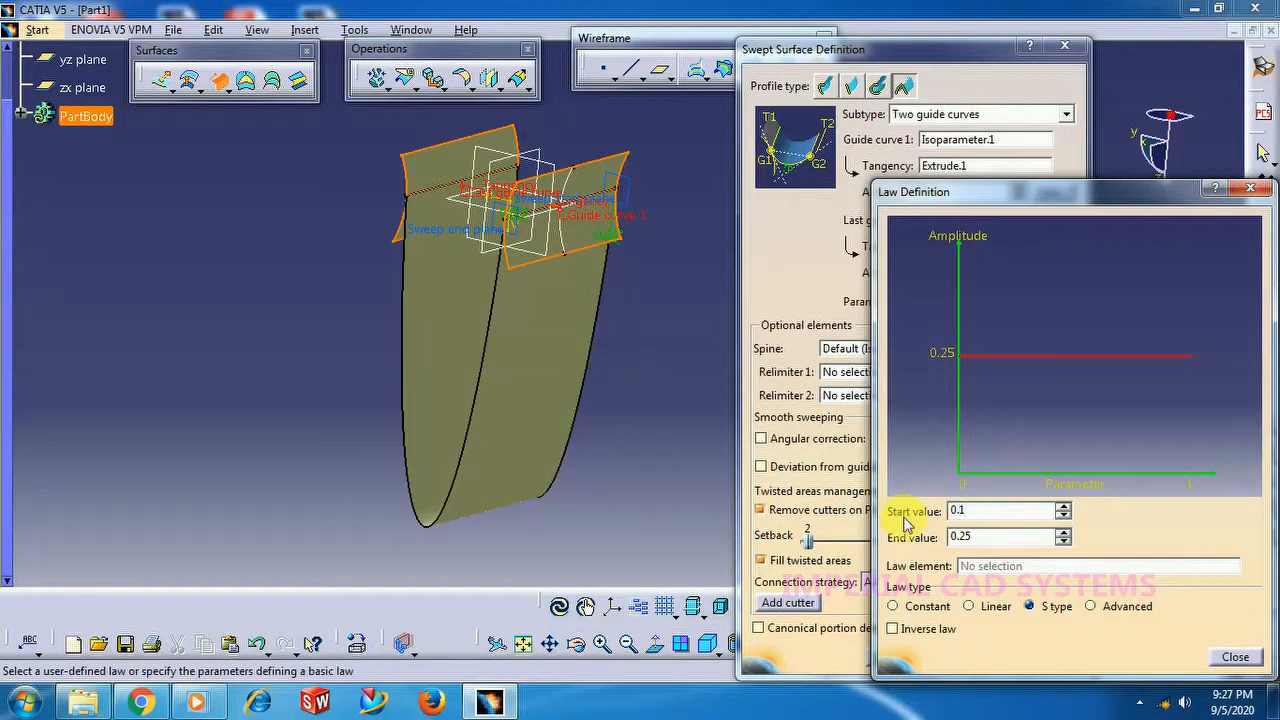
click(1228, 657)
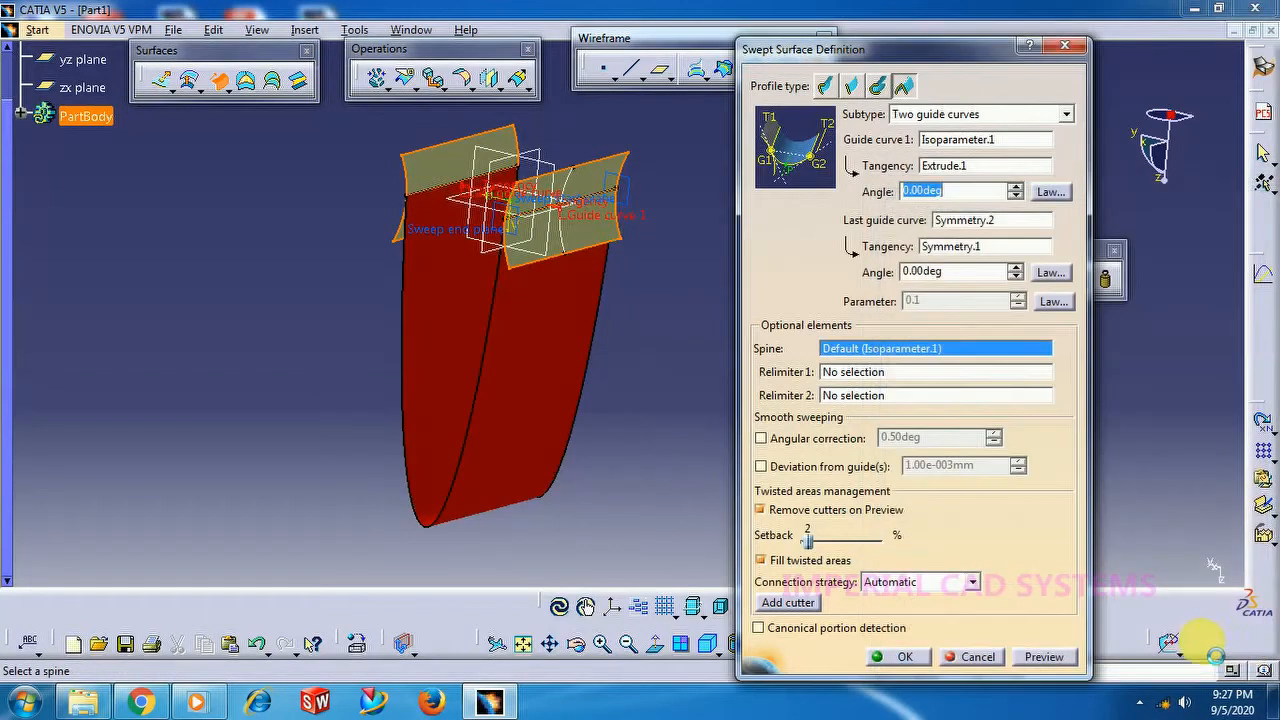
click(1043, 657)
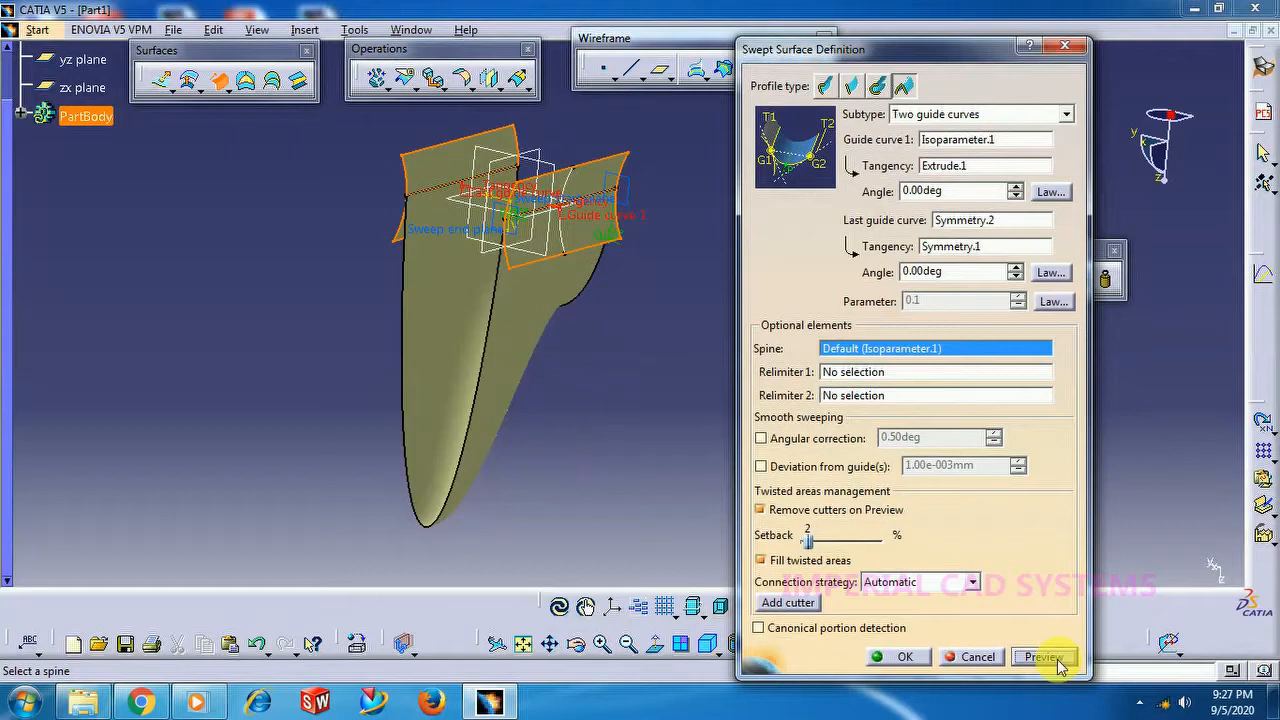
Inspect the previewed shape and its parameter law curve, and create the conic swept surface.
middle_drag(407, 318, 455, 522)
middle_drag(618, 226, 529, 514)
middle_drag(529, 294, 675, 316)
middle_click(685, 272)
middle_drag(560, 396, 556, 271)
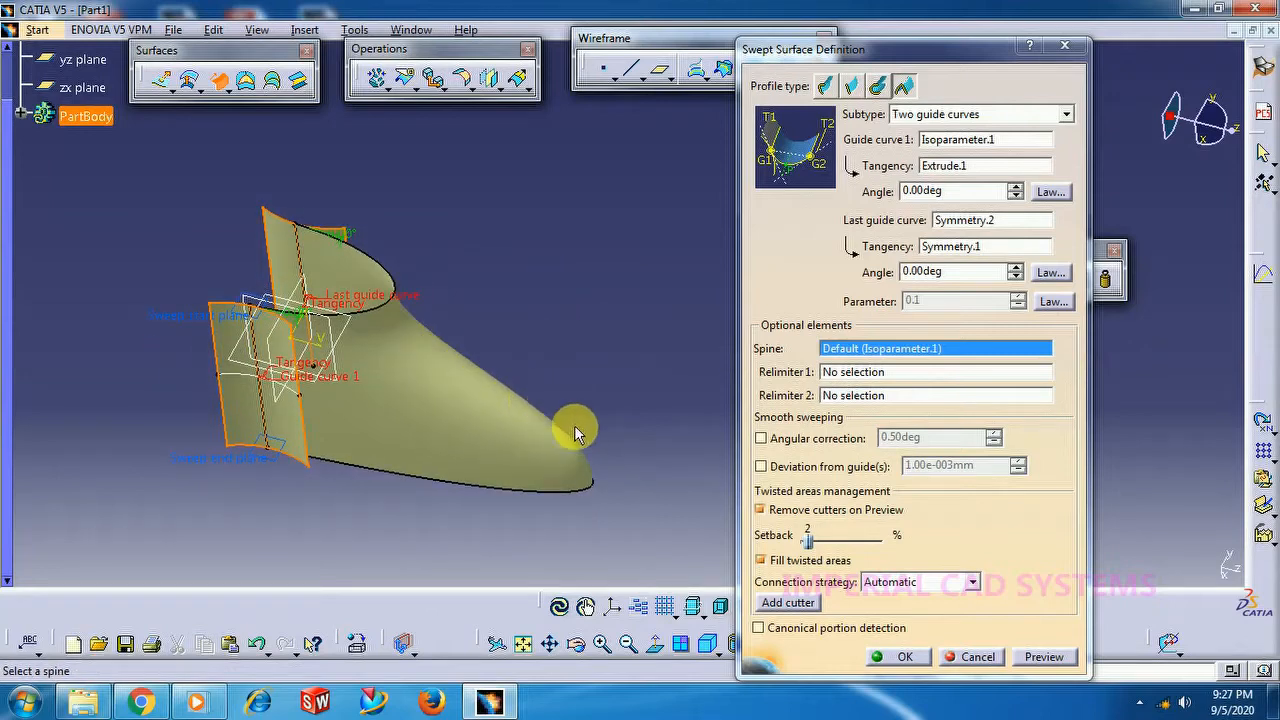
click(1052, 302)
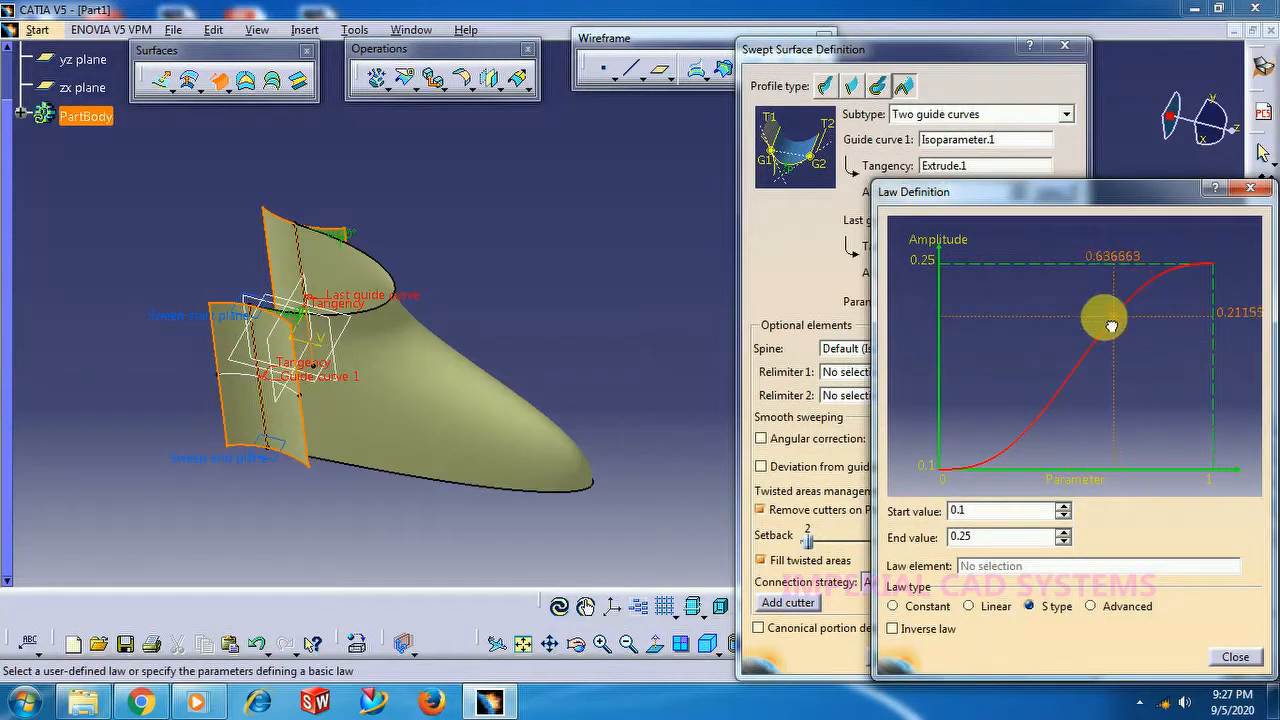
click(1236, 658)
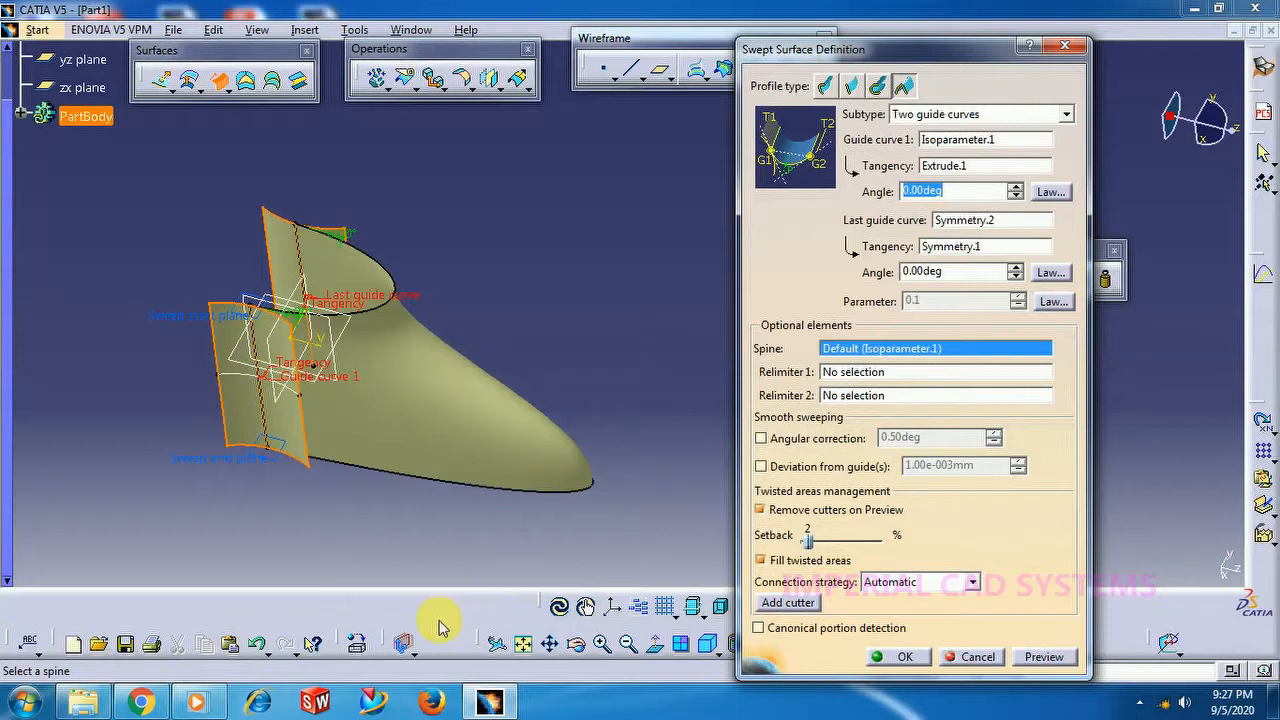
click(896, 662)
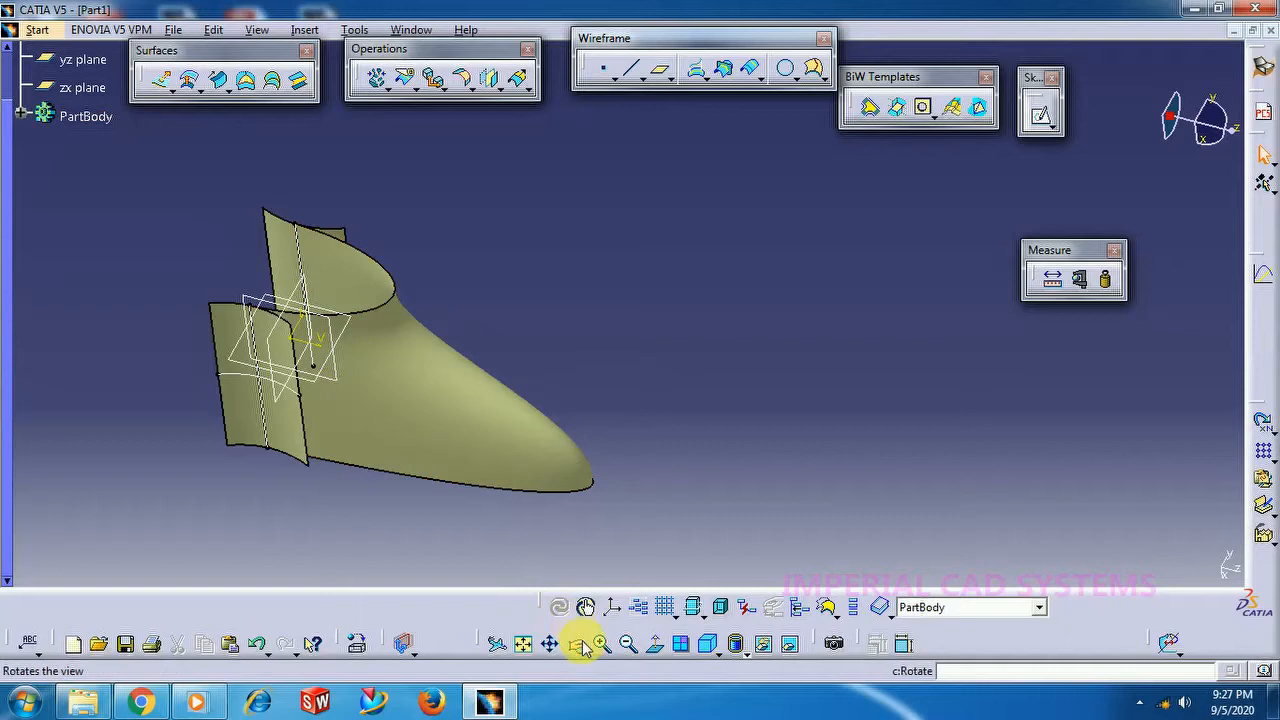
Examine the finished two guide curve conic swept surface from several angles.
click(584, 647)
drag(500, 380, 807, 308)
middle_drag(807, 308, 882, 299)
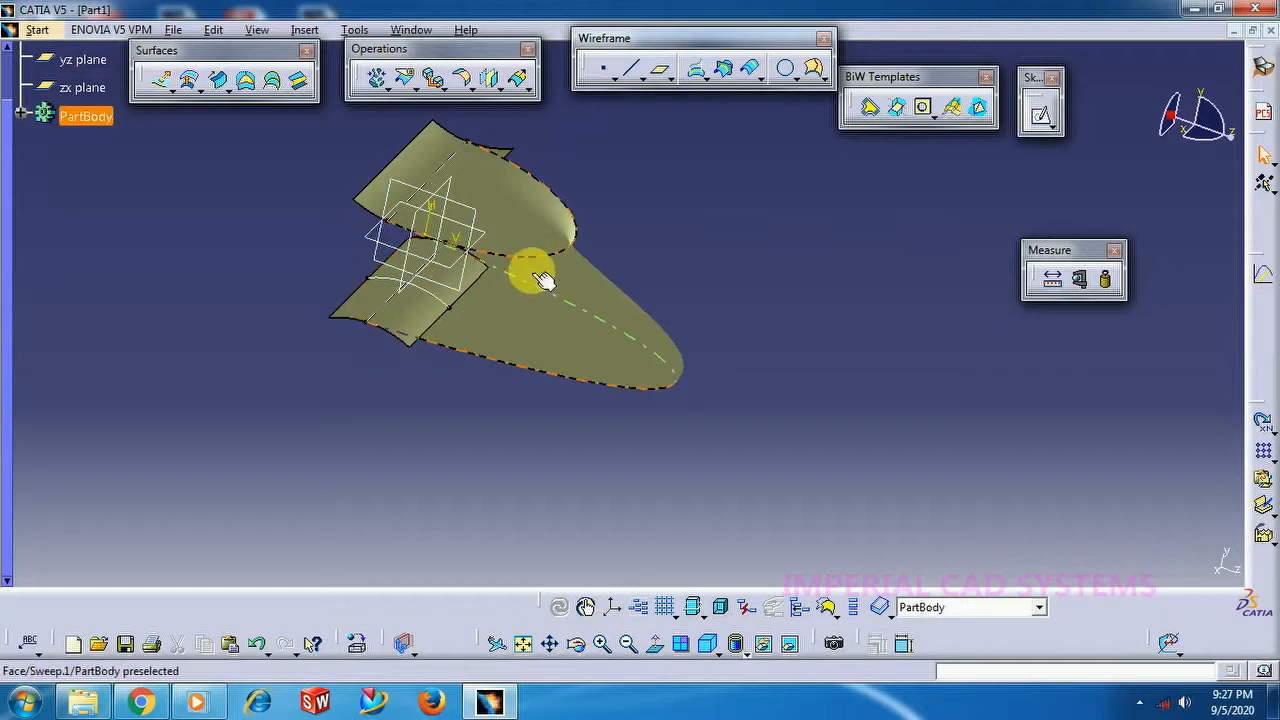
click(577, 647)
drag(709, 354, 614, 323)
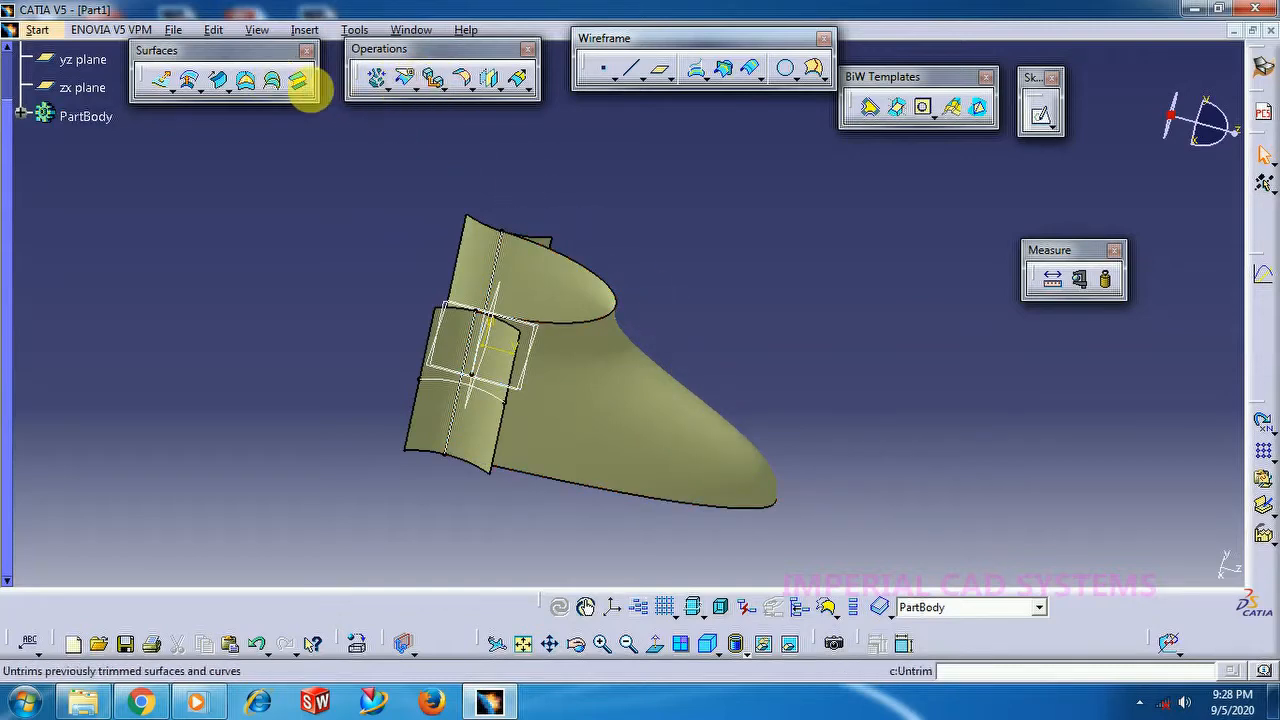
click(218, 80)
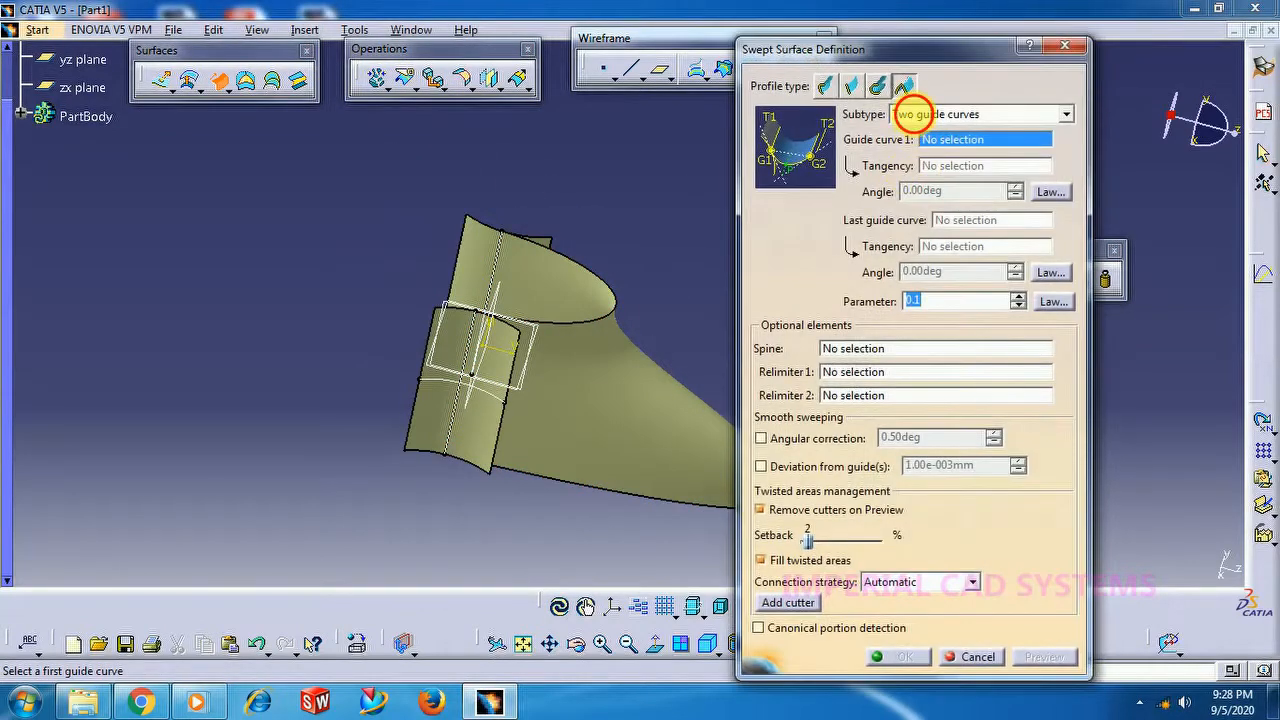
click(913, 114)
click(925, 140)
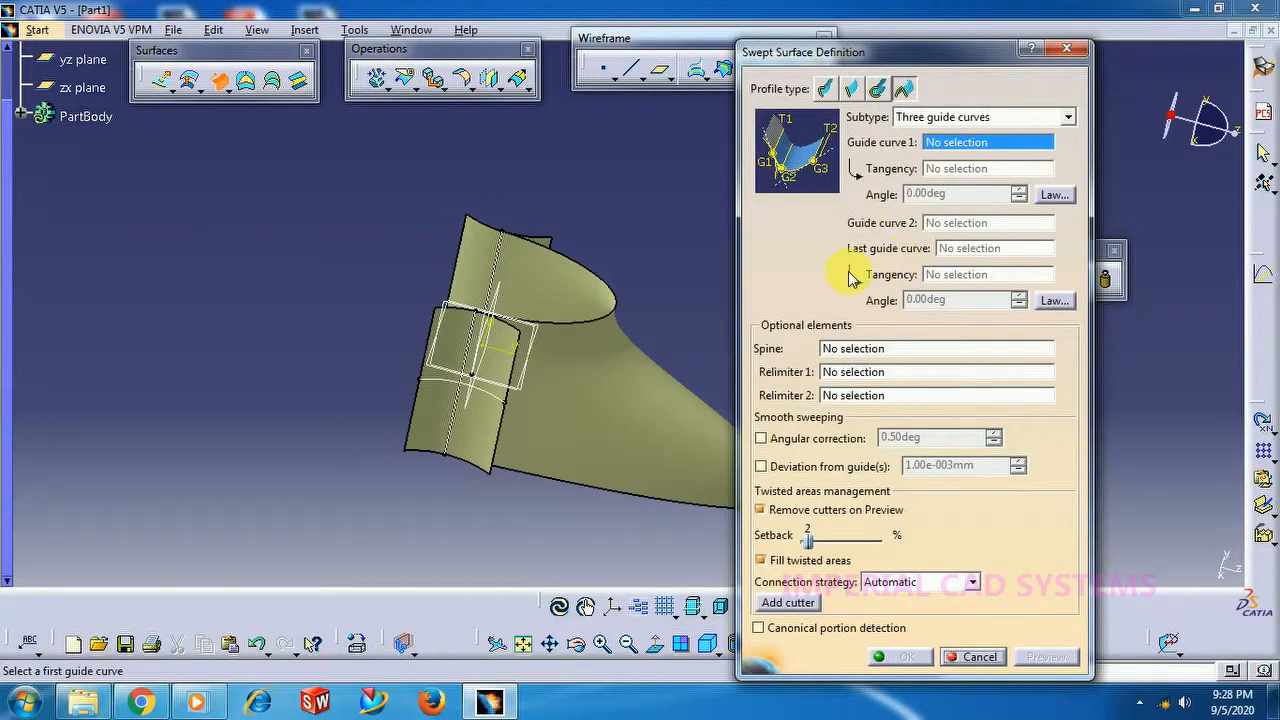
middle_drag(663, 277, 403, 220)
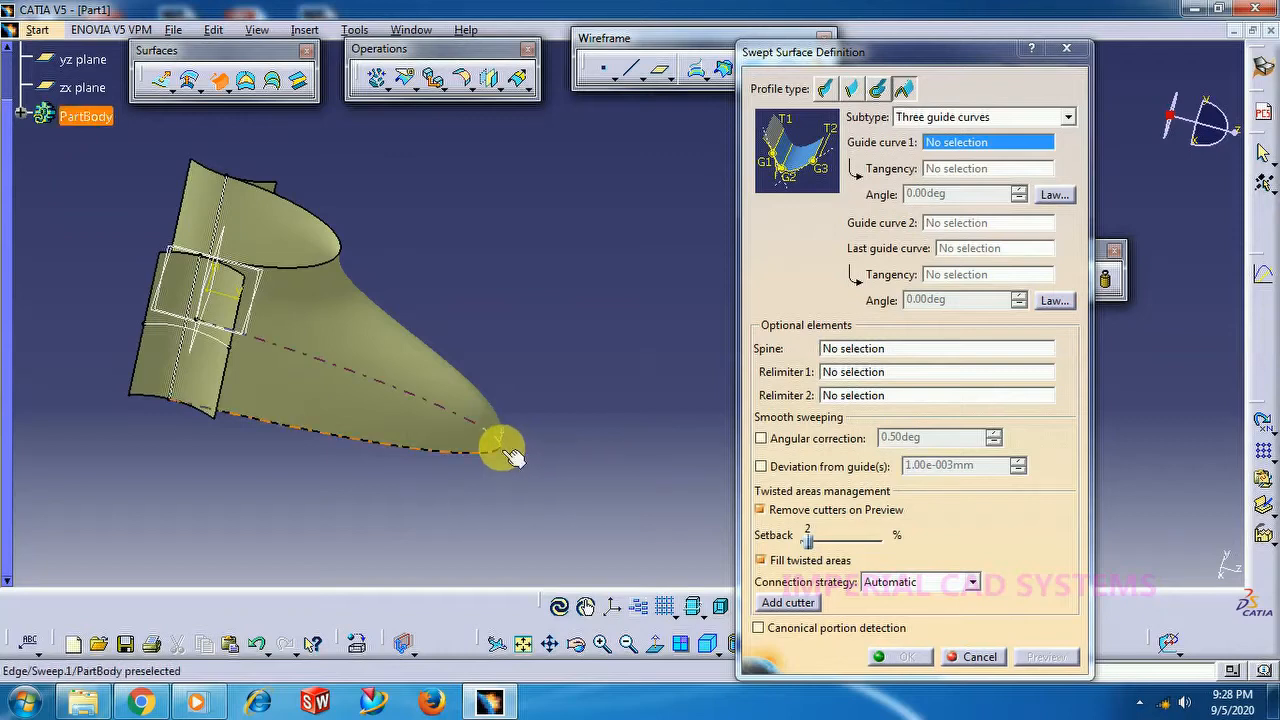
click(977, 118)
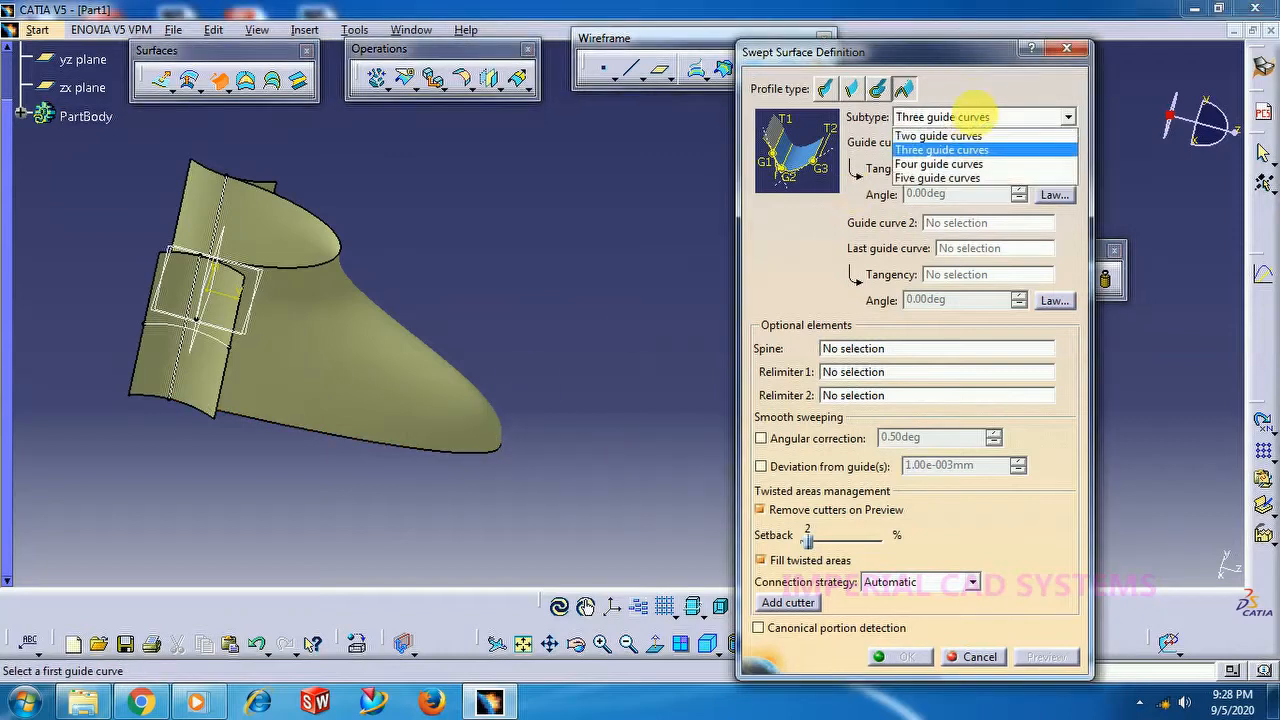
click(943, 150)
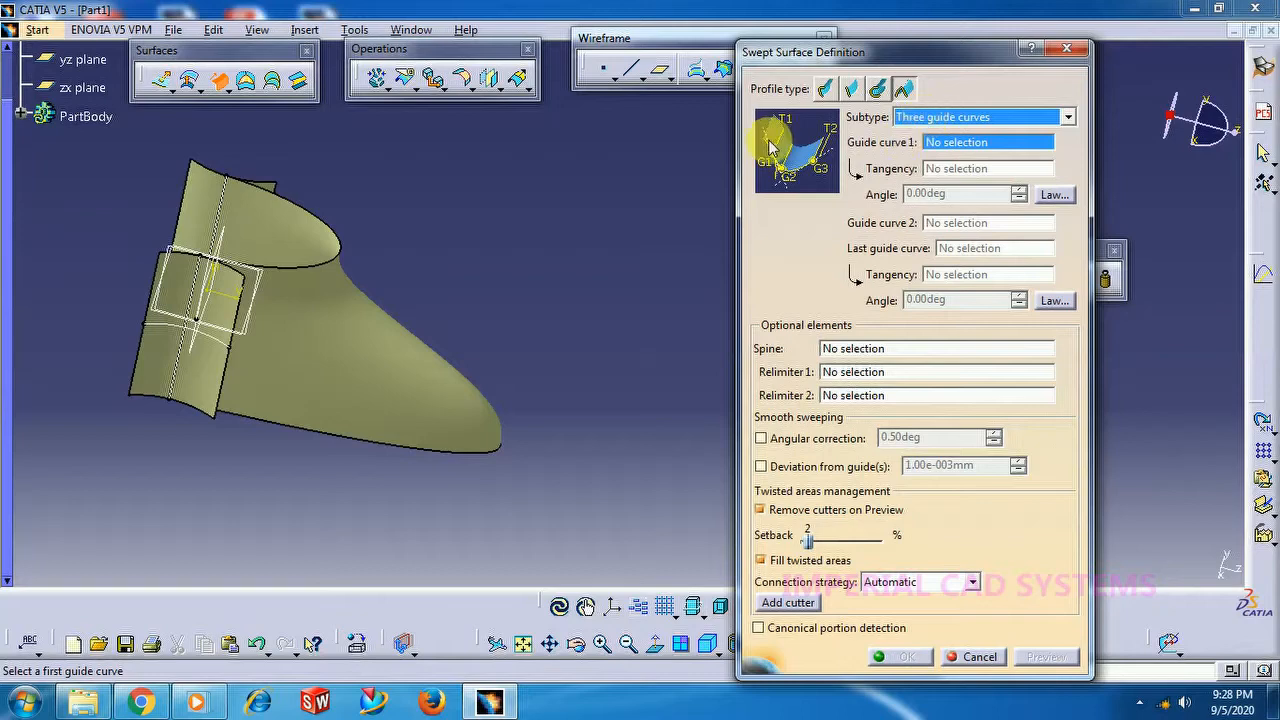
click(967, 656)
Delete the two guide curve conic swept surface, keeping its parent curves and surfaces.
middle_drag(557, 329, 1065, 247)
right_click(748, 319)
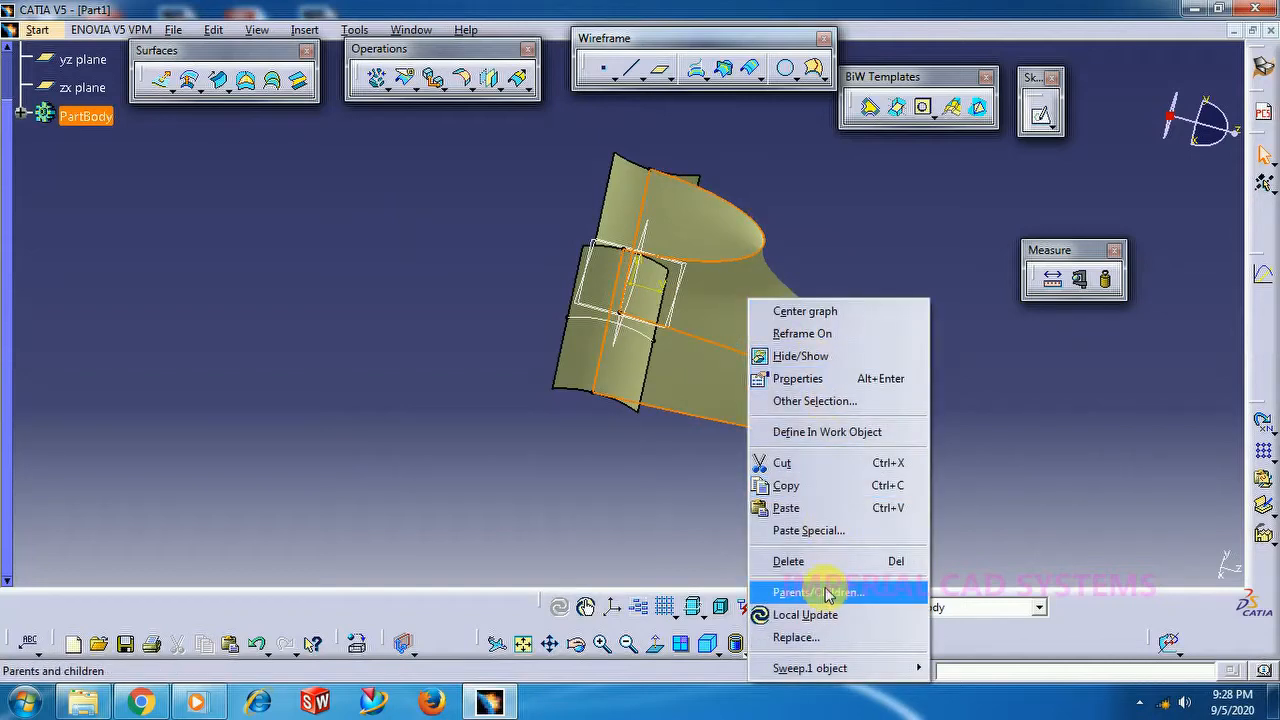
click(818, 556)
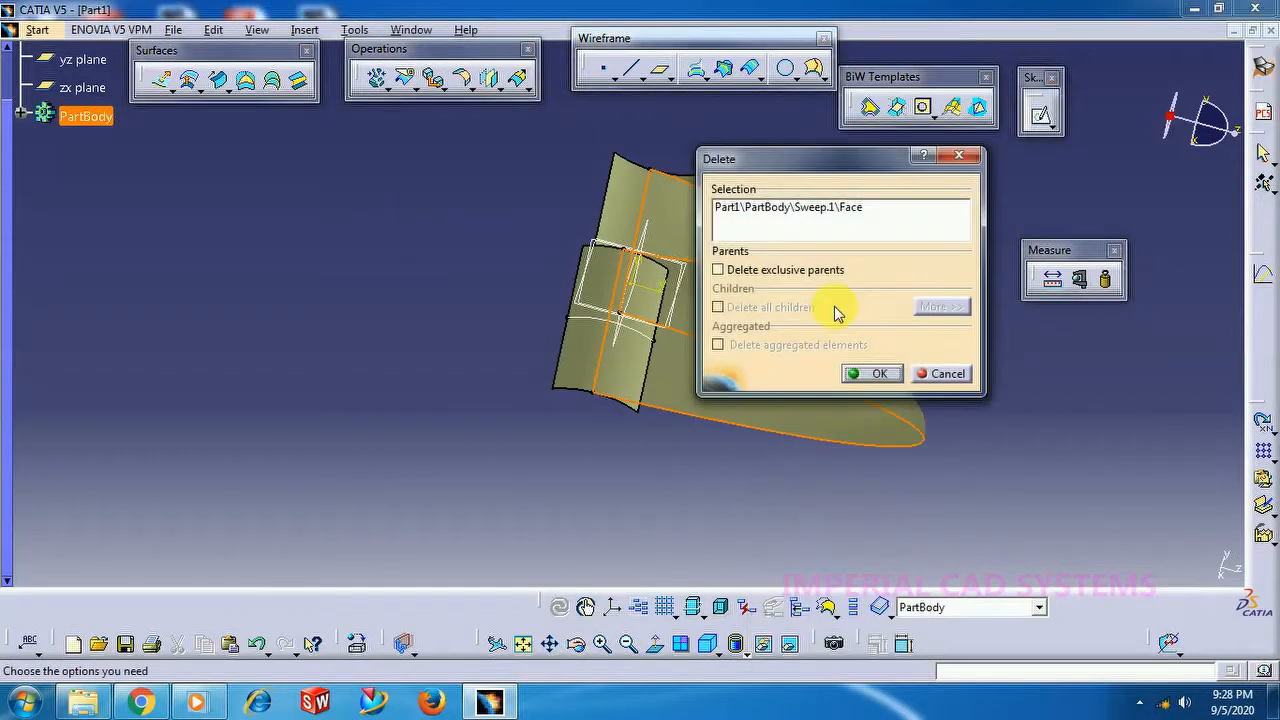
click(878, 375)
middle_drag(760, 309, 704, 368)
click(219, 80)
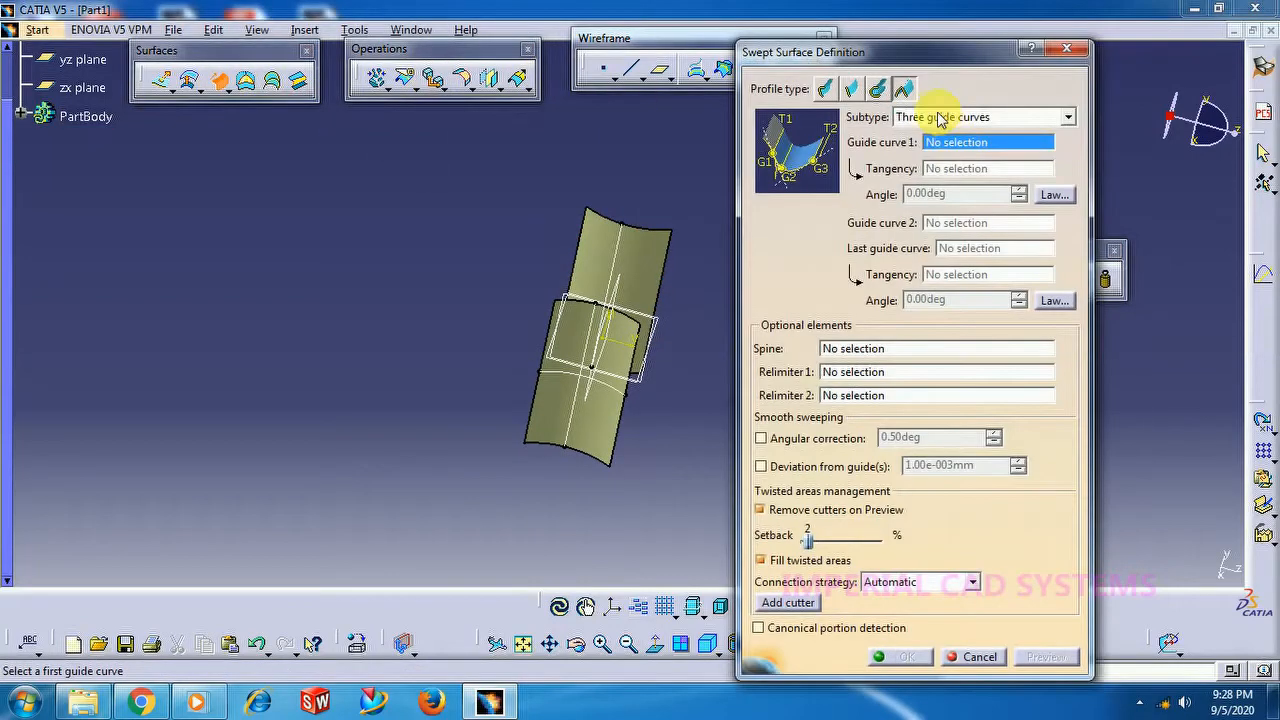
click(929, 118)
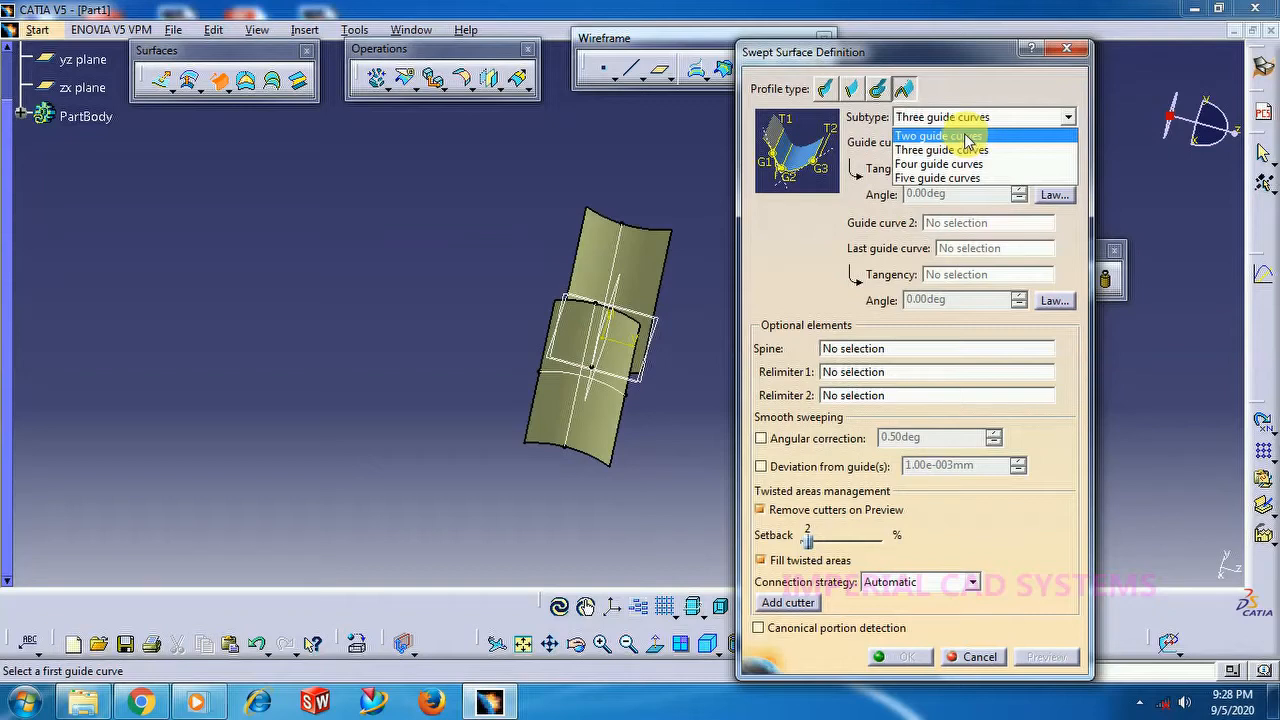
click(955, 155)
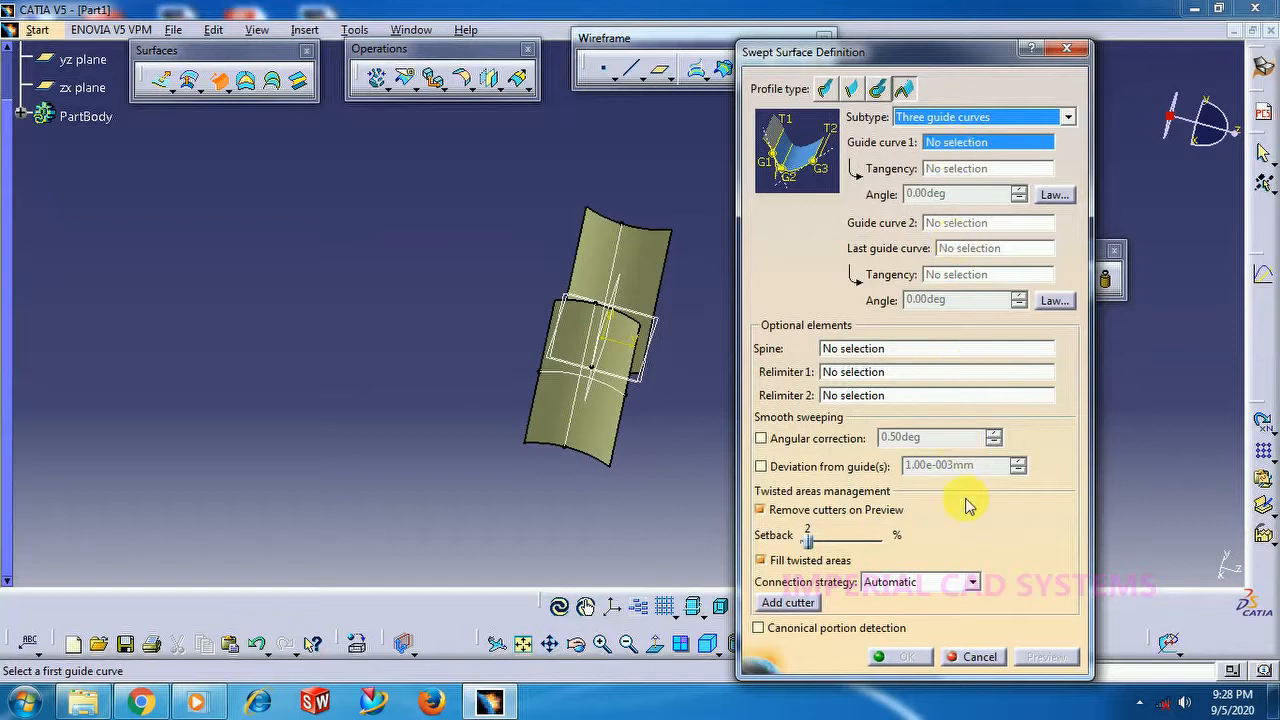
click(979, 656)
Open a new sketch on the zx plane.
middle_drag(789, 263, 714, 440)
click(588, 641)
drag(720, 271, 753, 279)
middle_drag(790, 278, 361, 414)
middle_click(620, 175)
middle_drag(644, 138, 750, 100)
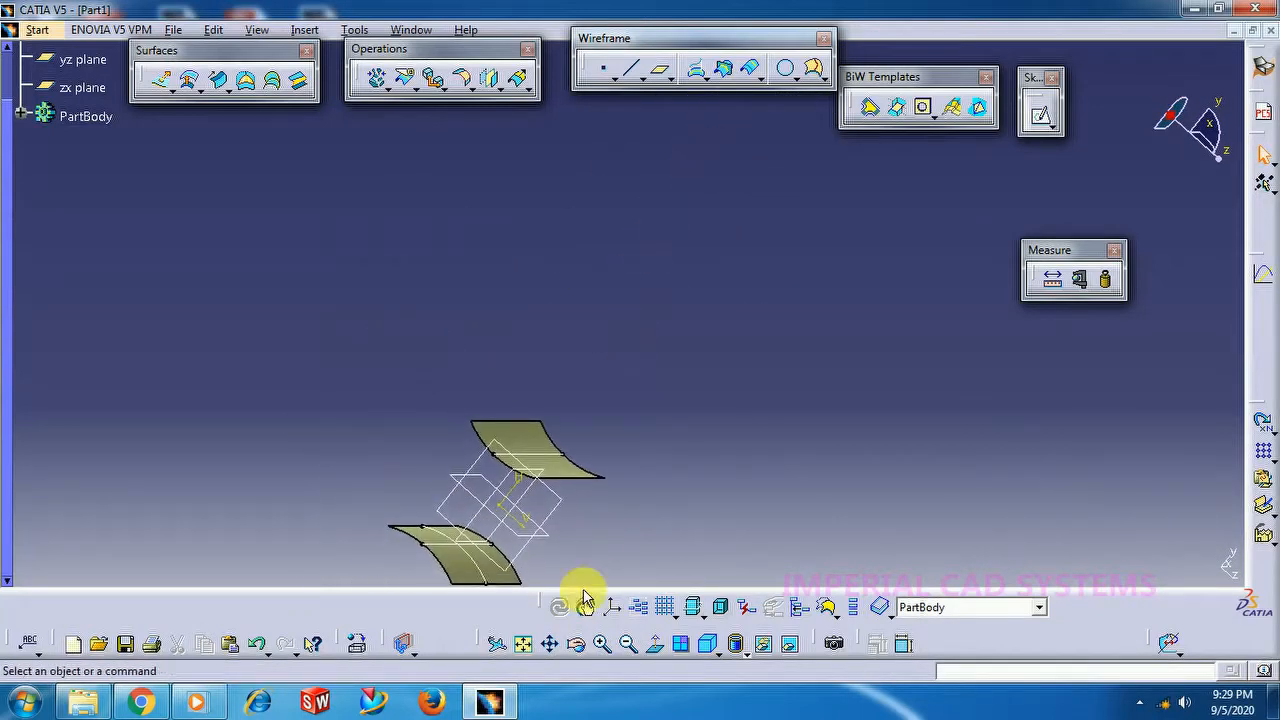
click(523, 643)
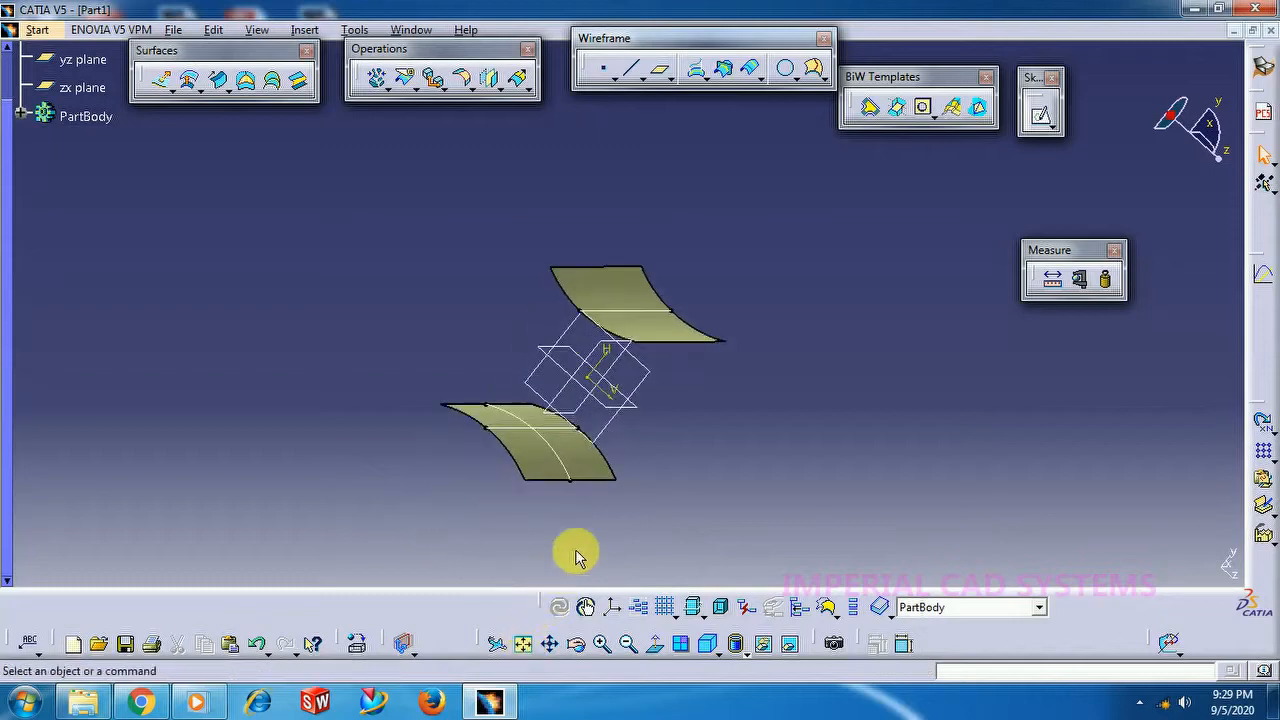
click(588, 648)
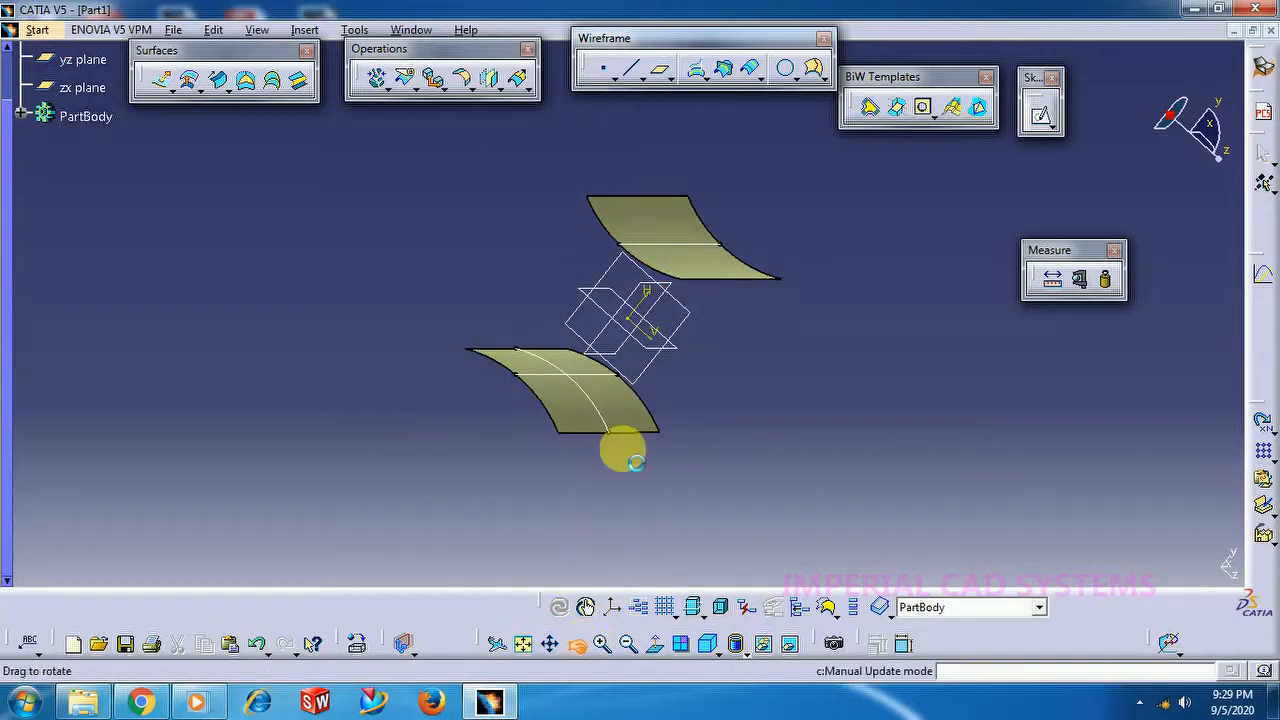
drag(686, 266, 603, 294)
click(655, 255)
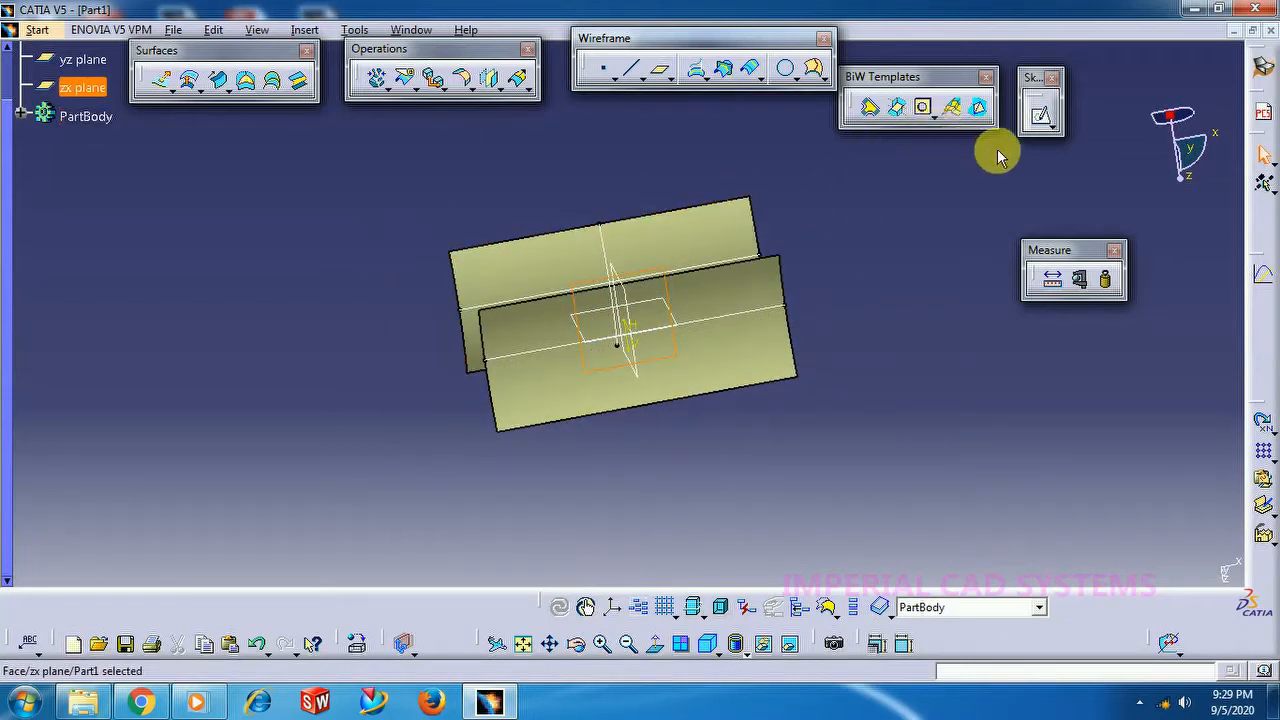
click(1040, 120)
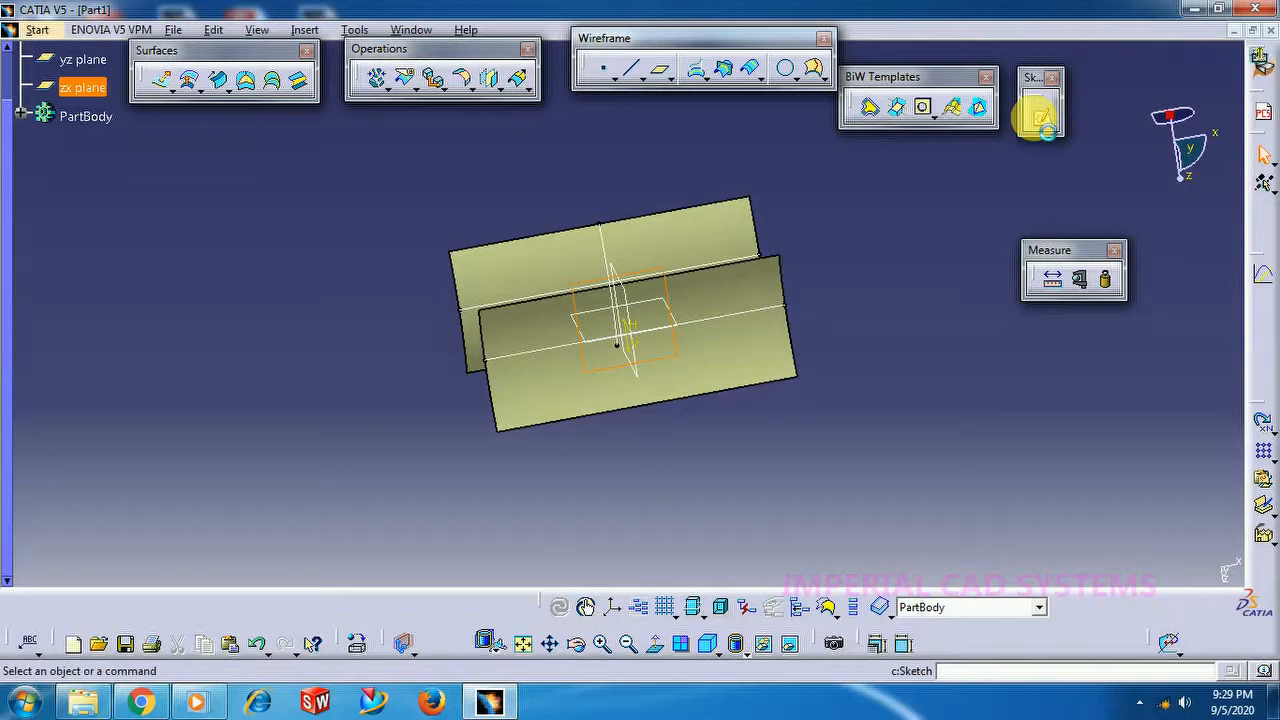
Sketch a seven-point S-shaped spline below the surfaces, from about H -126, V -74 mm to about H 139, V -217 mm.
middle_drag(930, 210, 997, 109)
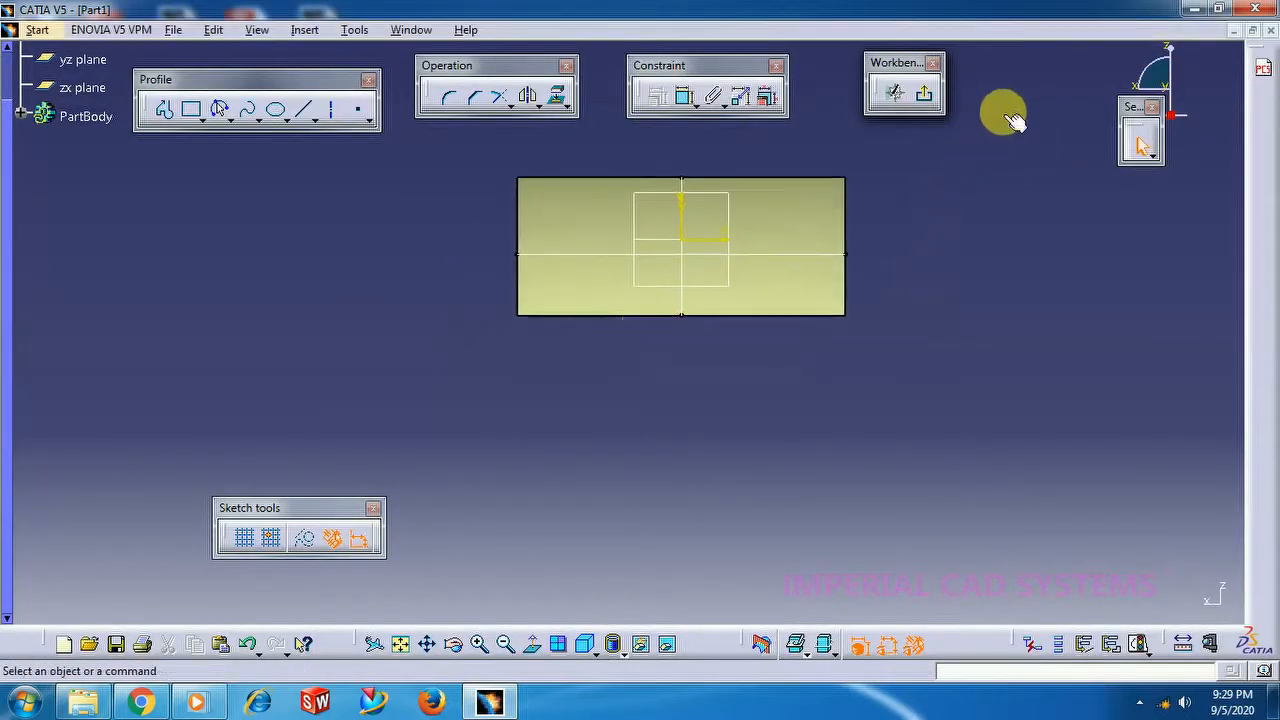
middle_drag(957, 200, 966, 189)
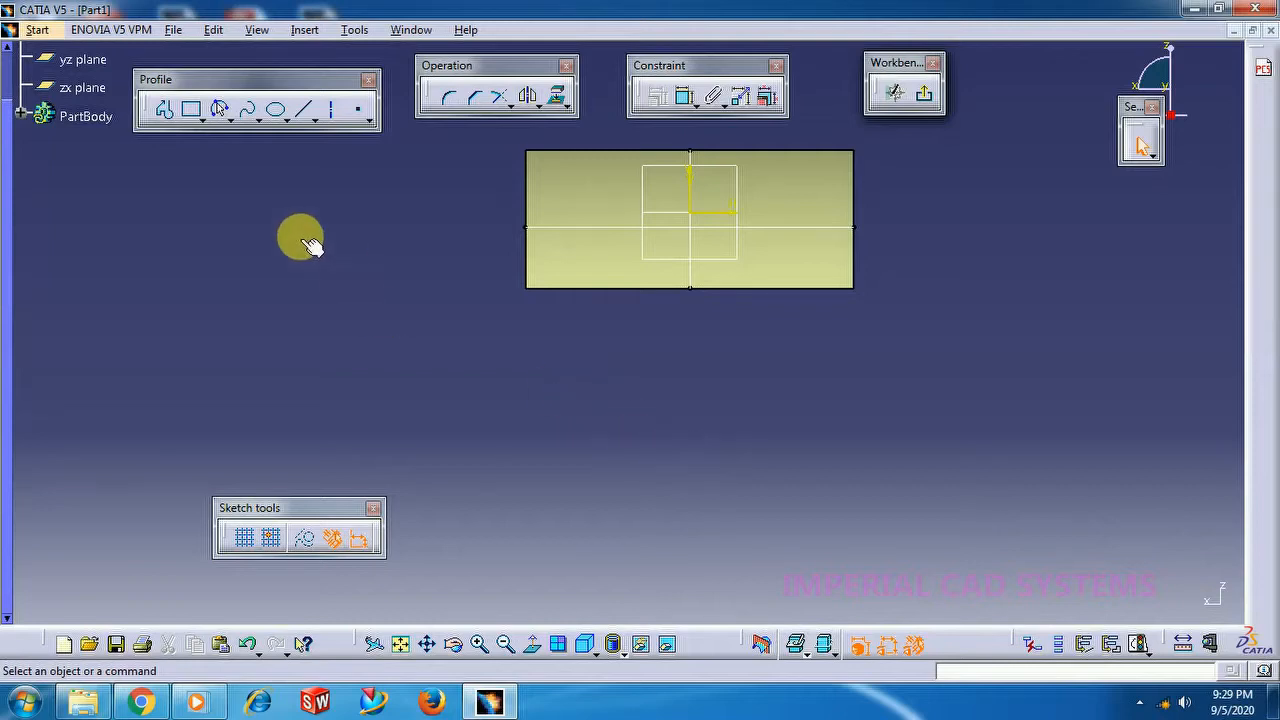
click(249, 110)
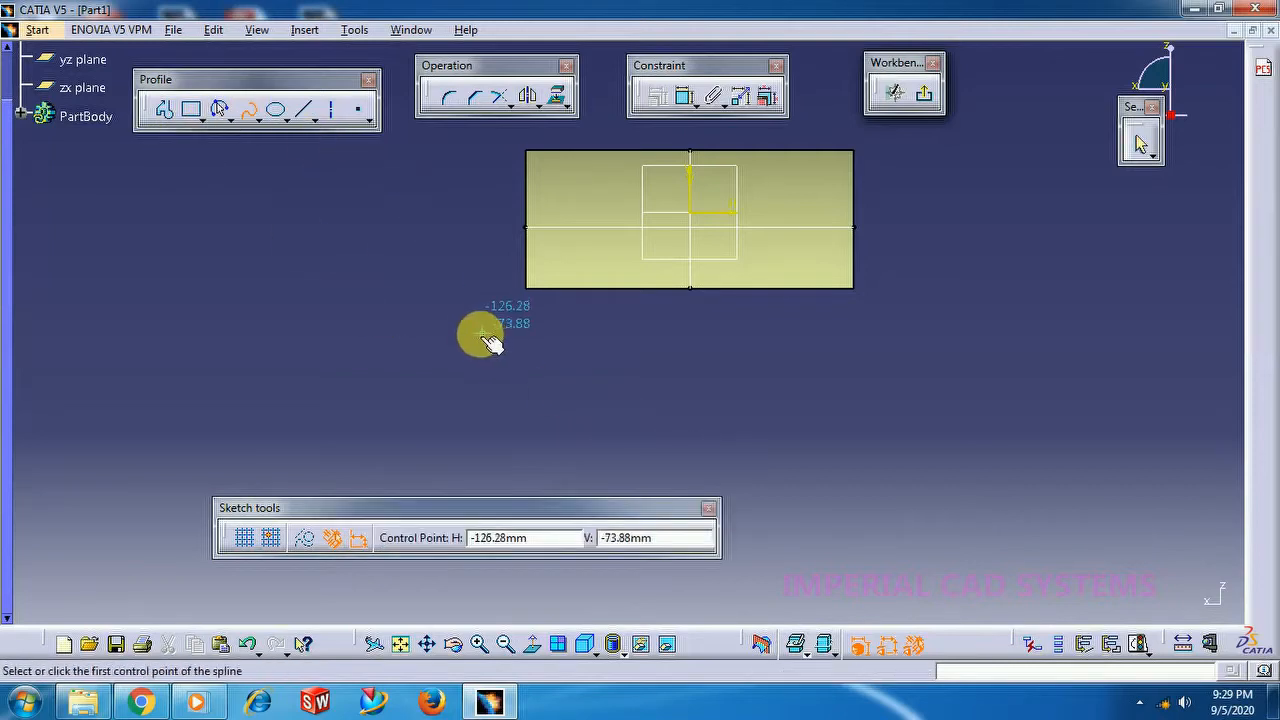
click(592, 344)
click(661, 407)
middle_drag(685, 434, 686, 325)
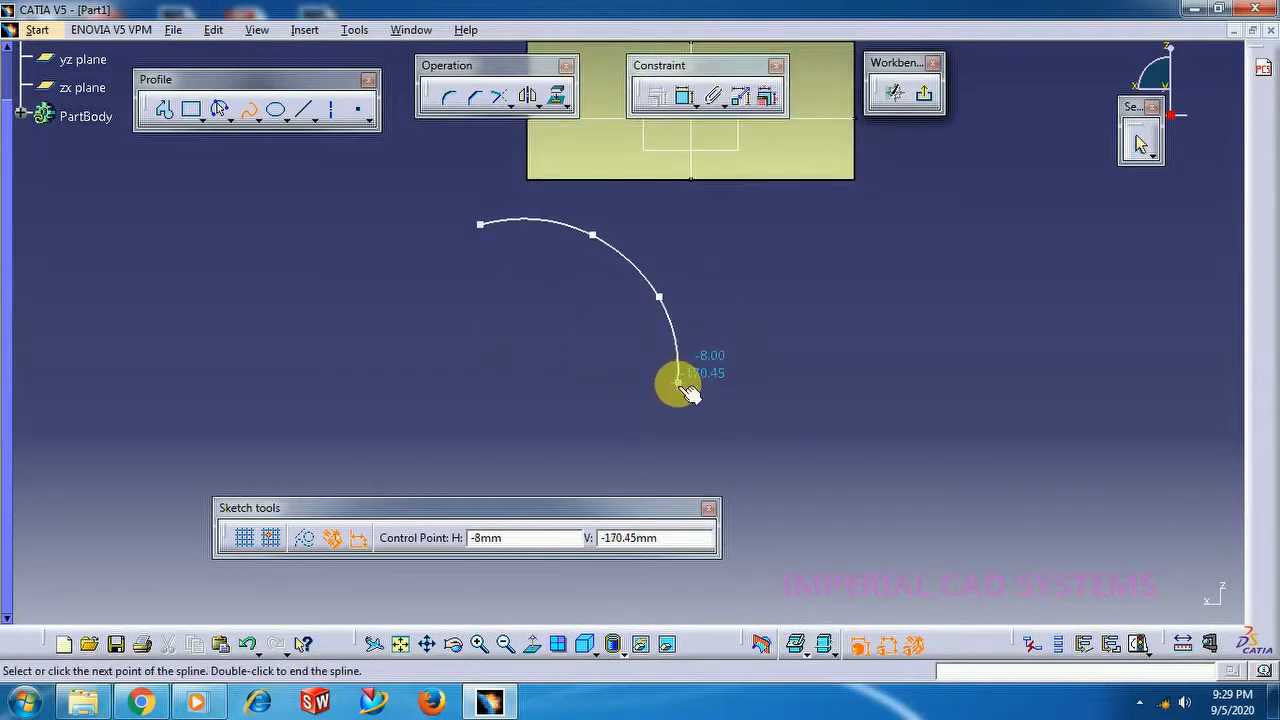
click(678, 384)
click(686, 452)
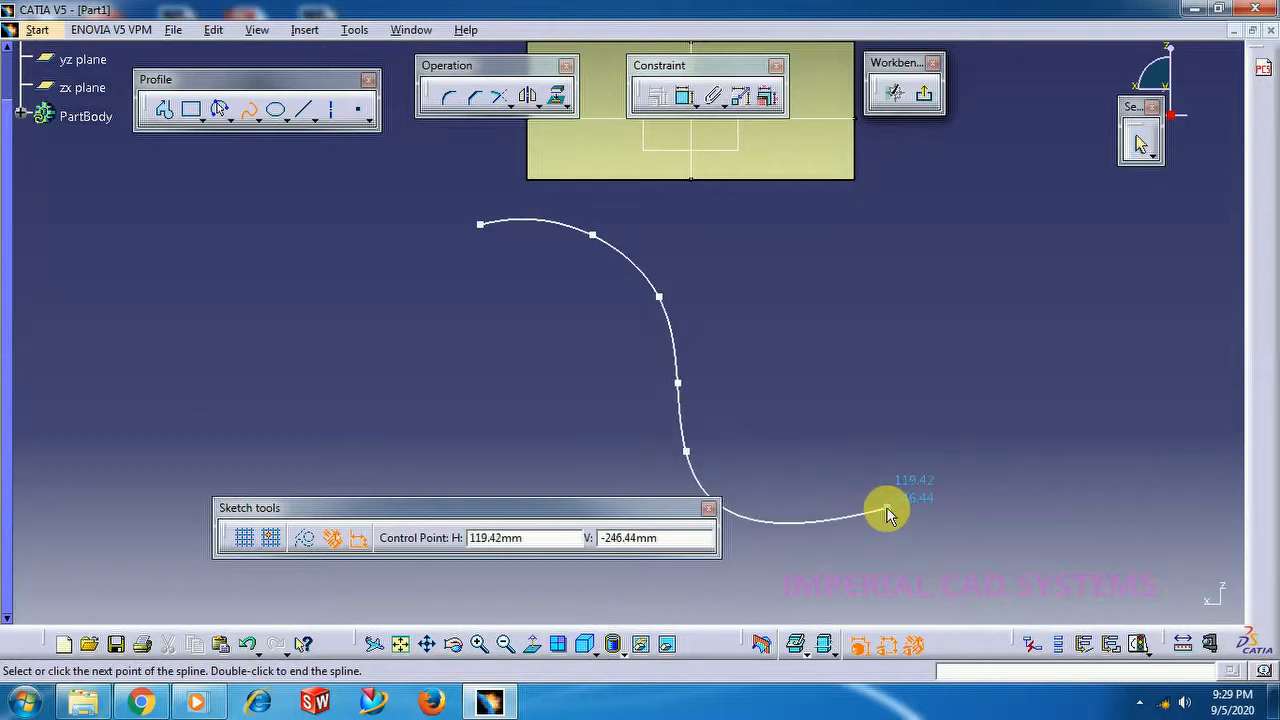
click(762, 488)
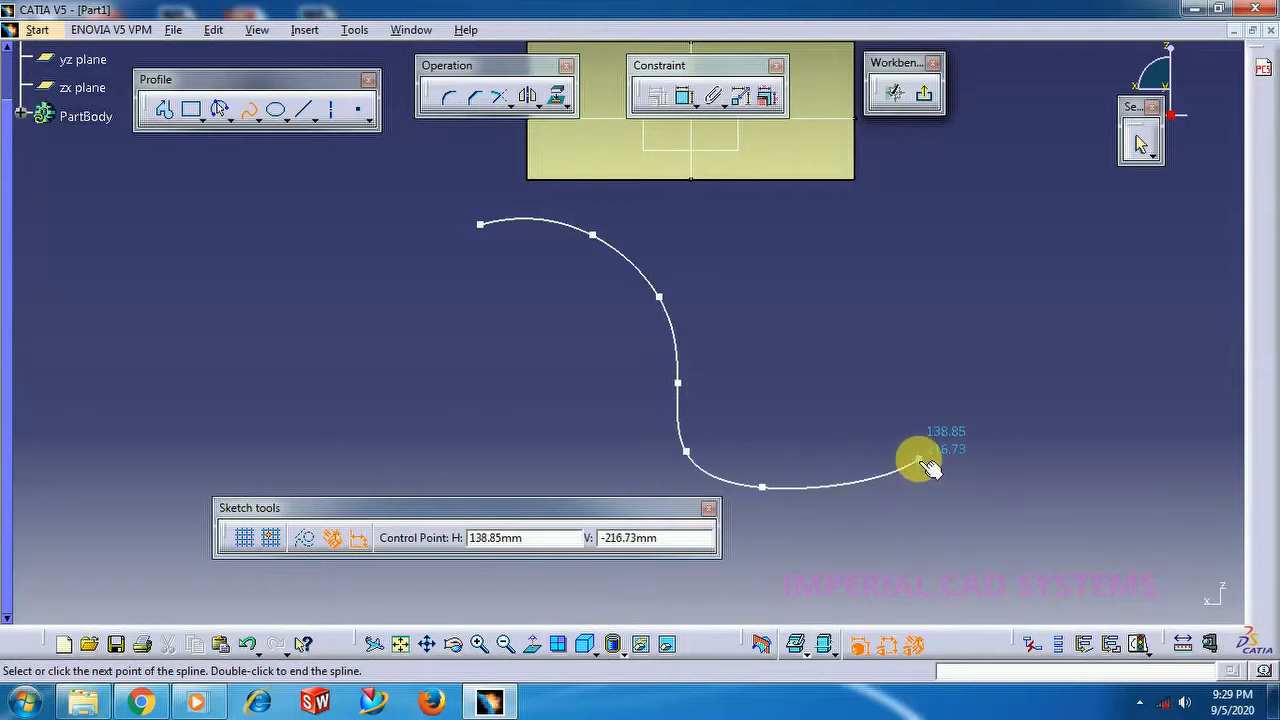
click(918, 460)
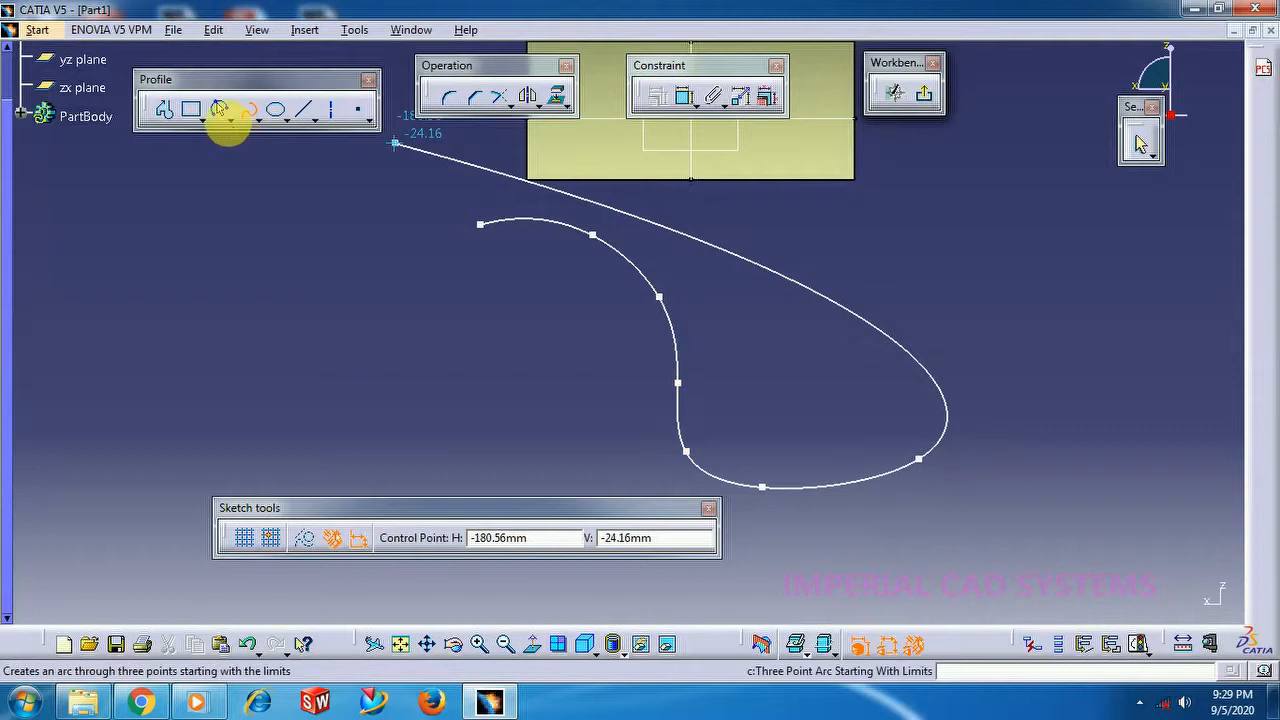
click(248, 110)
click(760, 347)
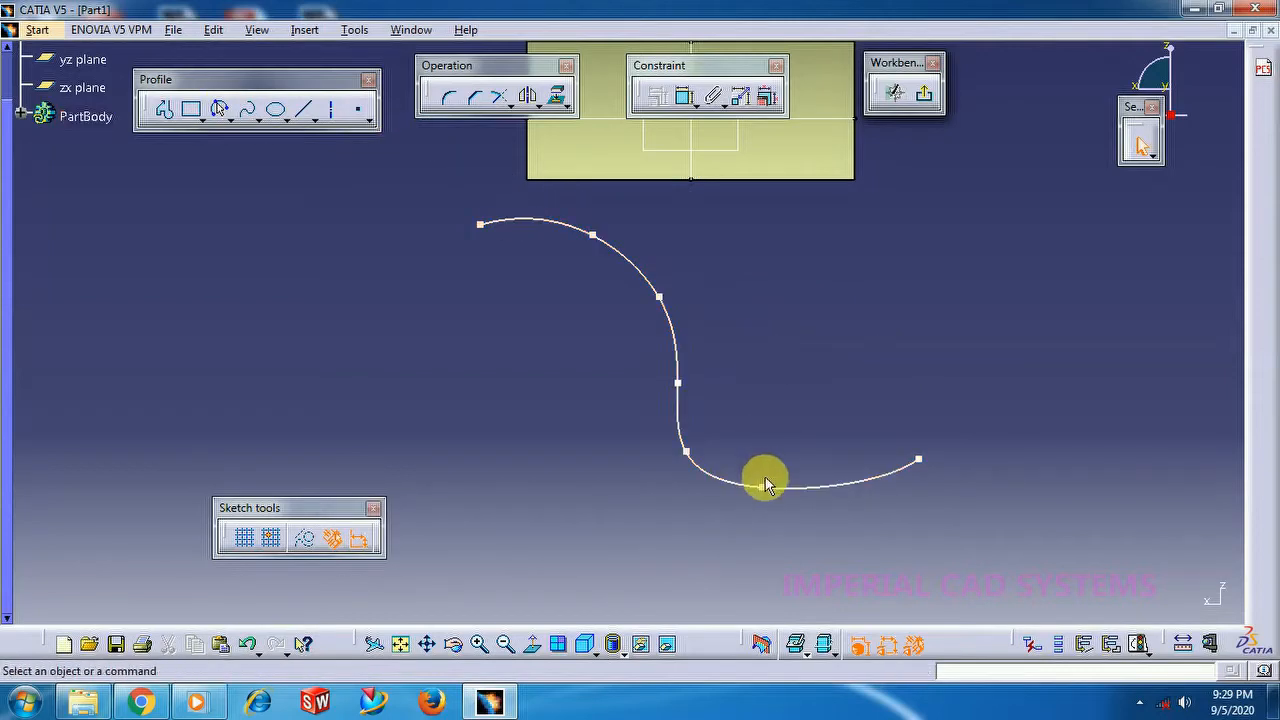
Smooth the S-shaped spline by repositioning its endpoints and intermediate control points, and exit the sketch.
drag(776, 497, 725, 488)
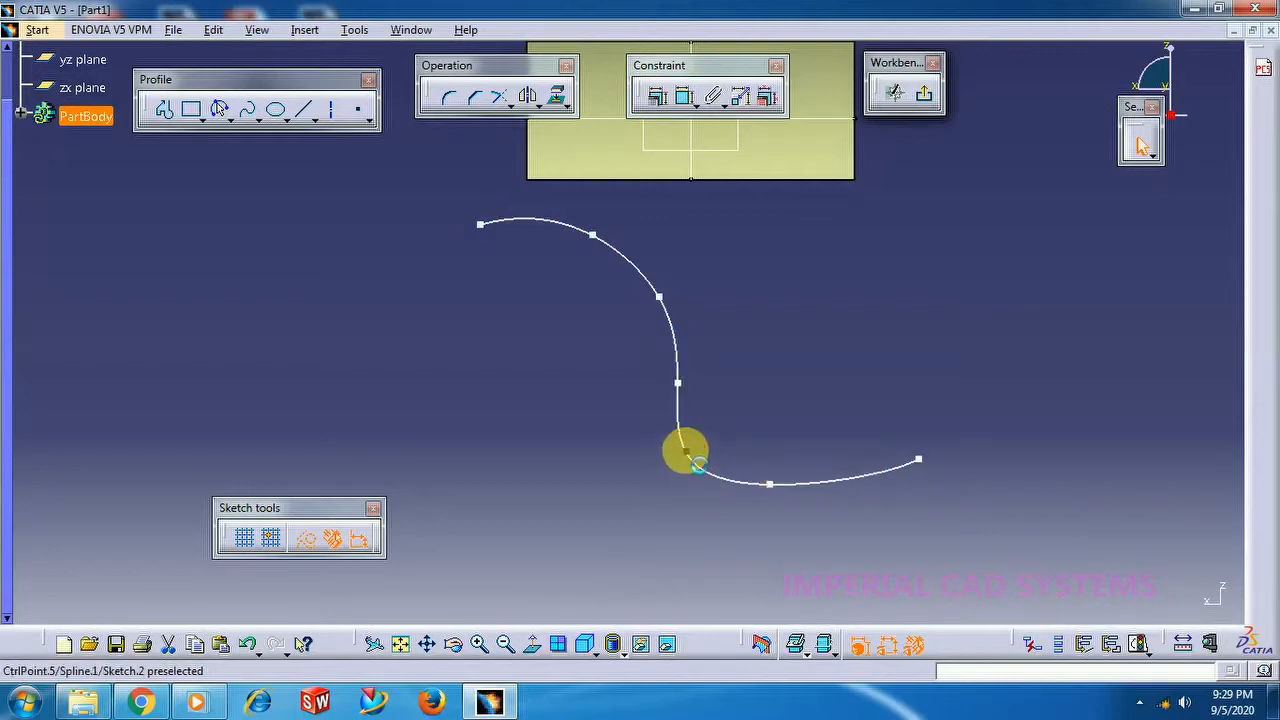
click(686, 456)
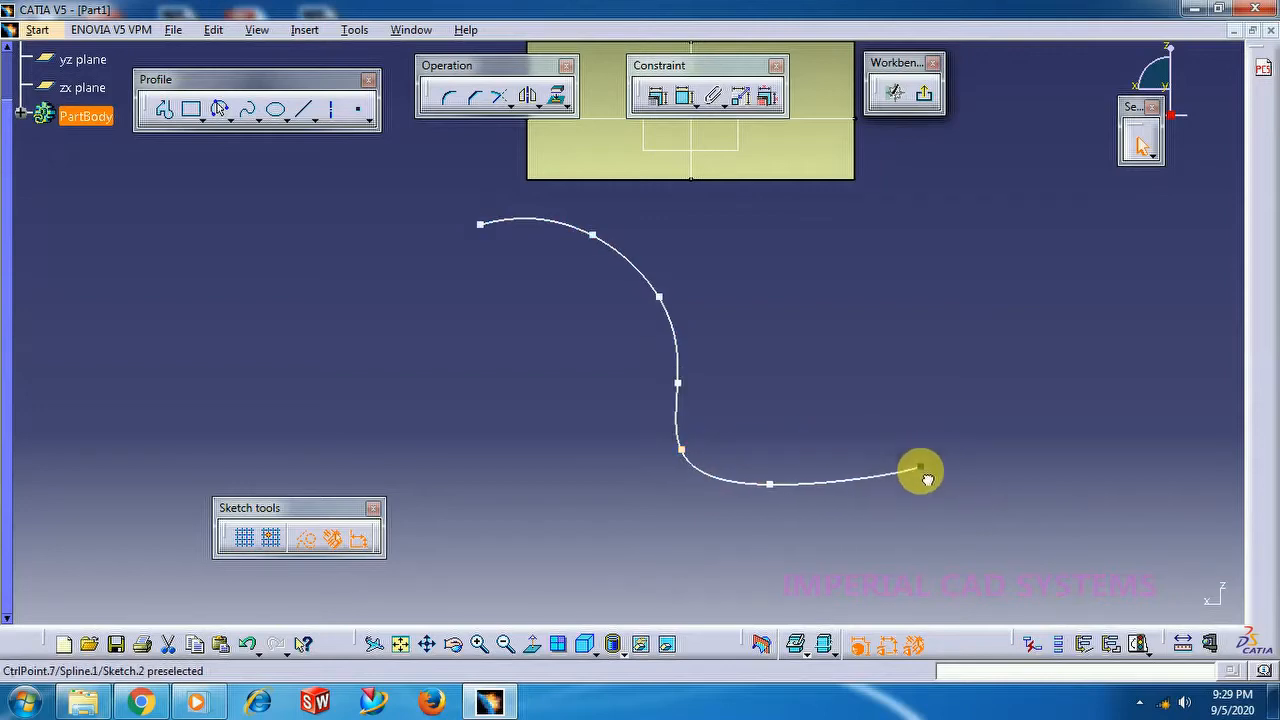
click(918, 490)
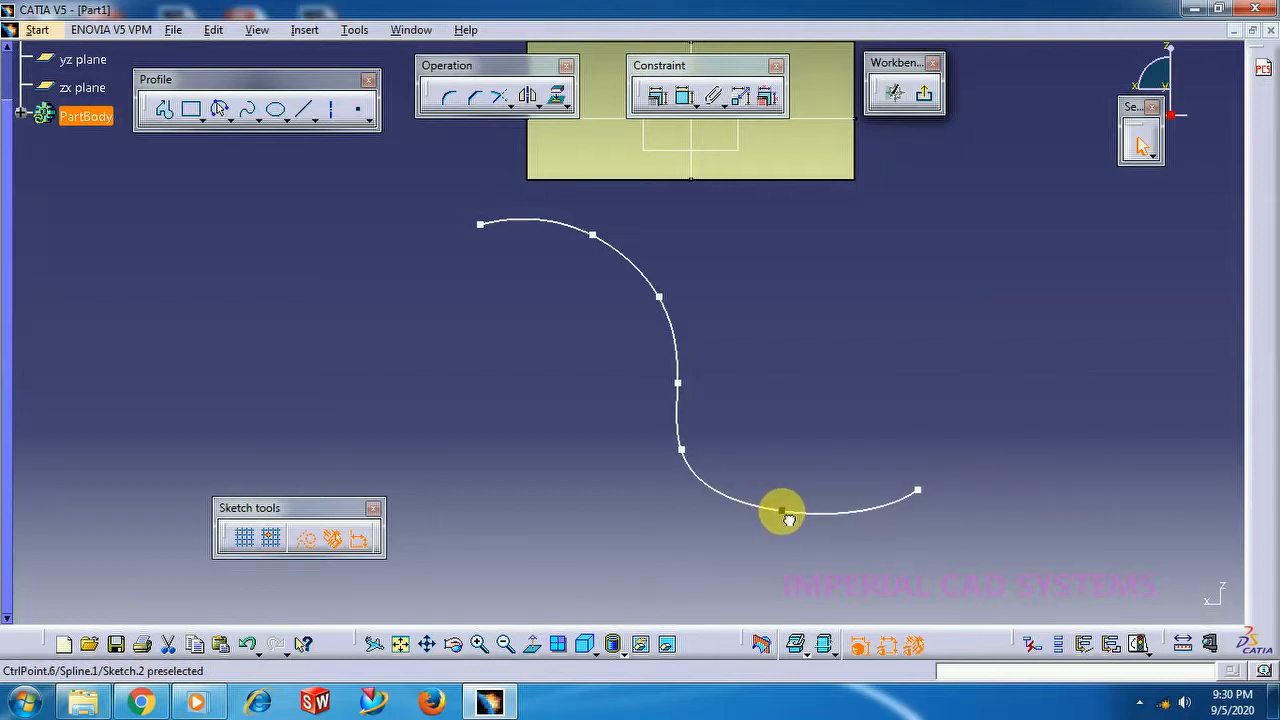
click(789, 521)
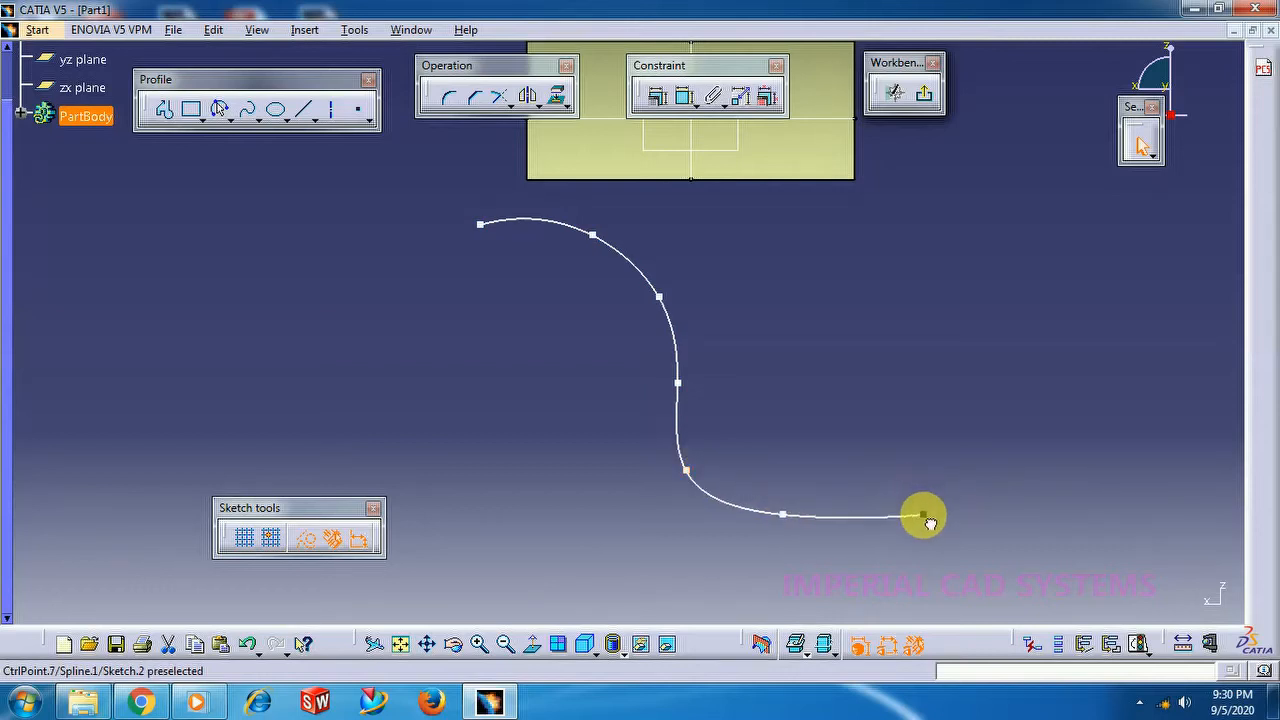
click(924, 518)
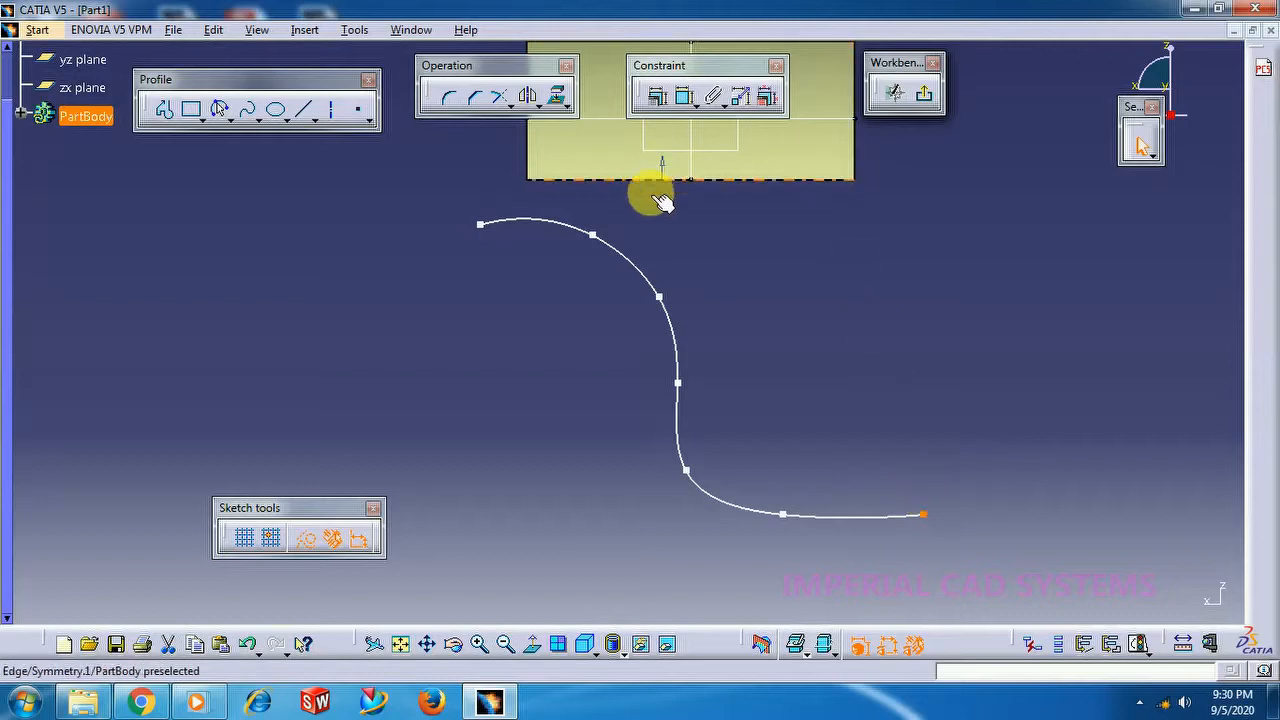
click(658, 301)
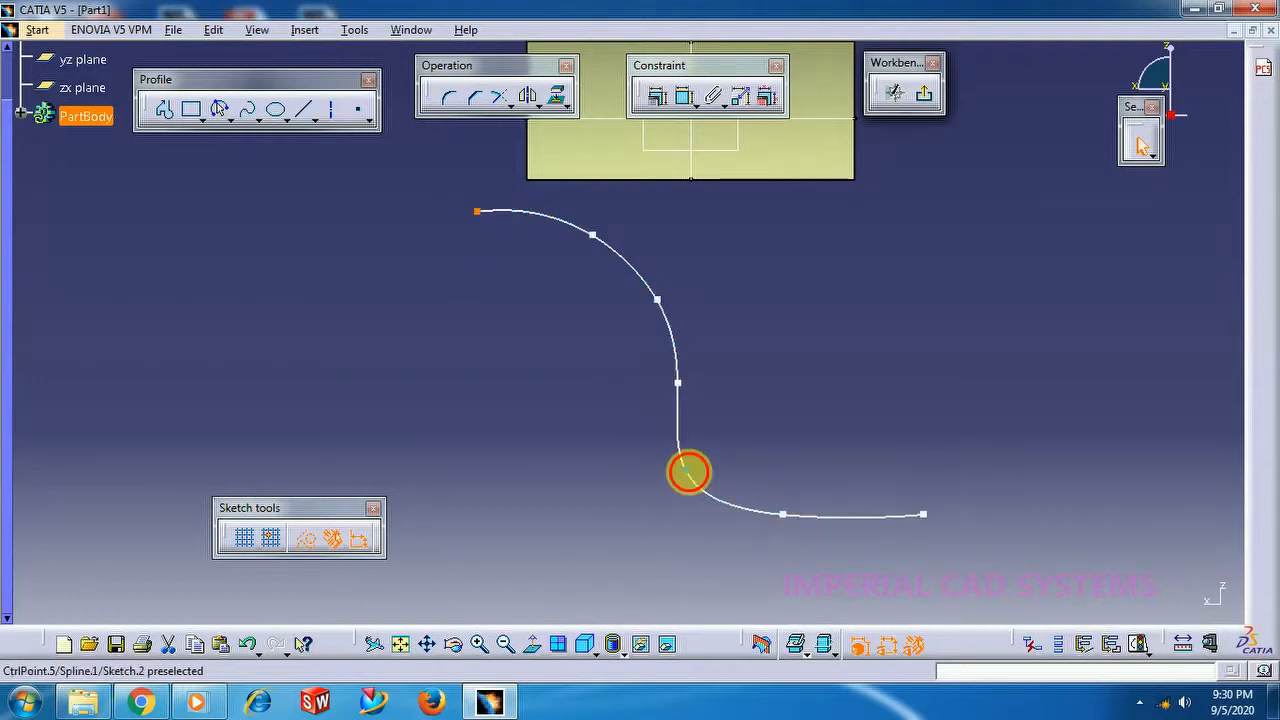
drag(689, 472, 705, 476)
click(700, 468)
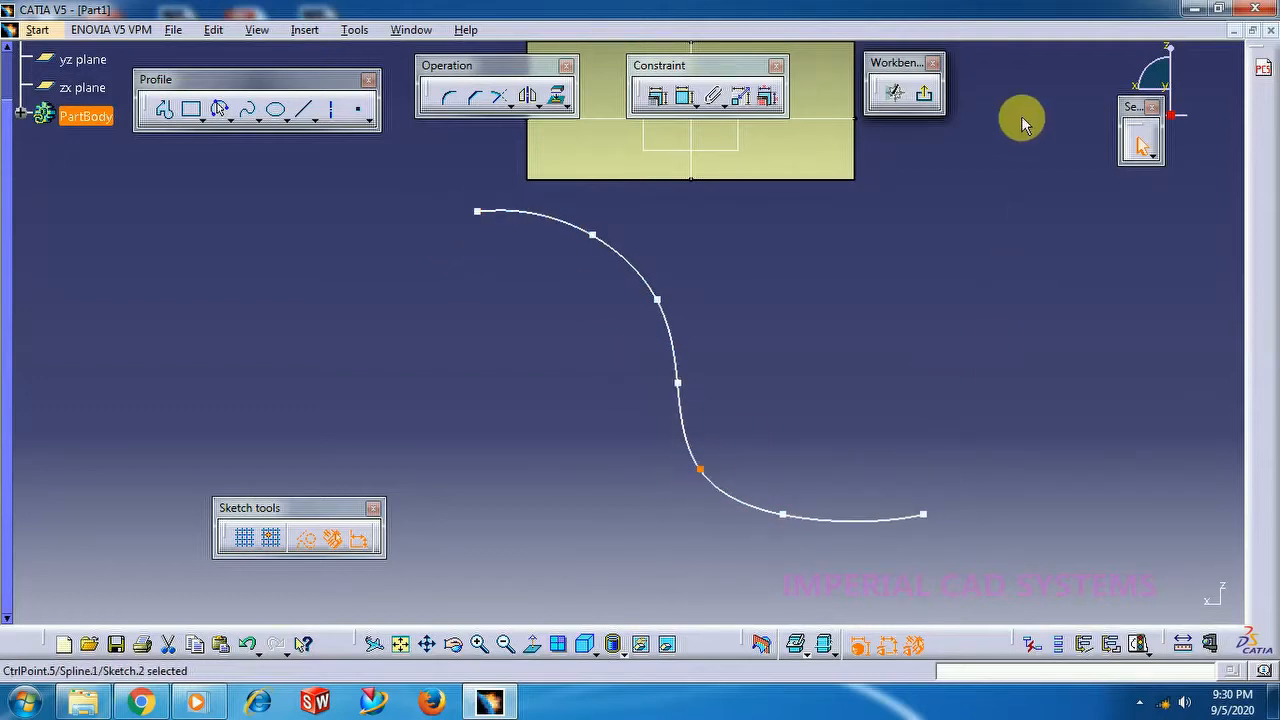
click(930, 95)
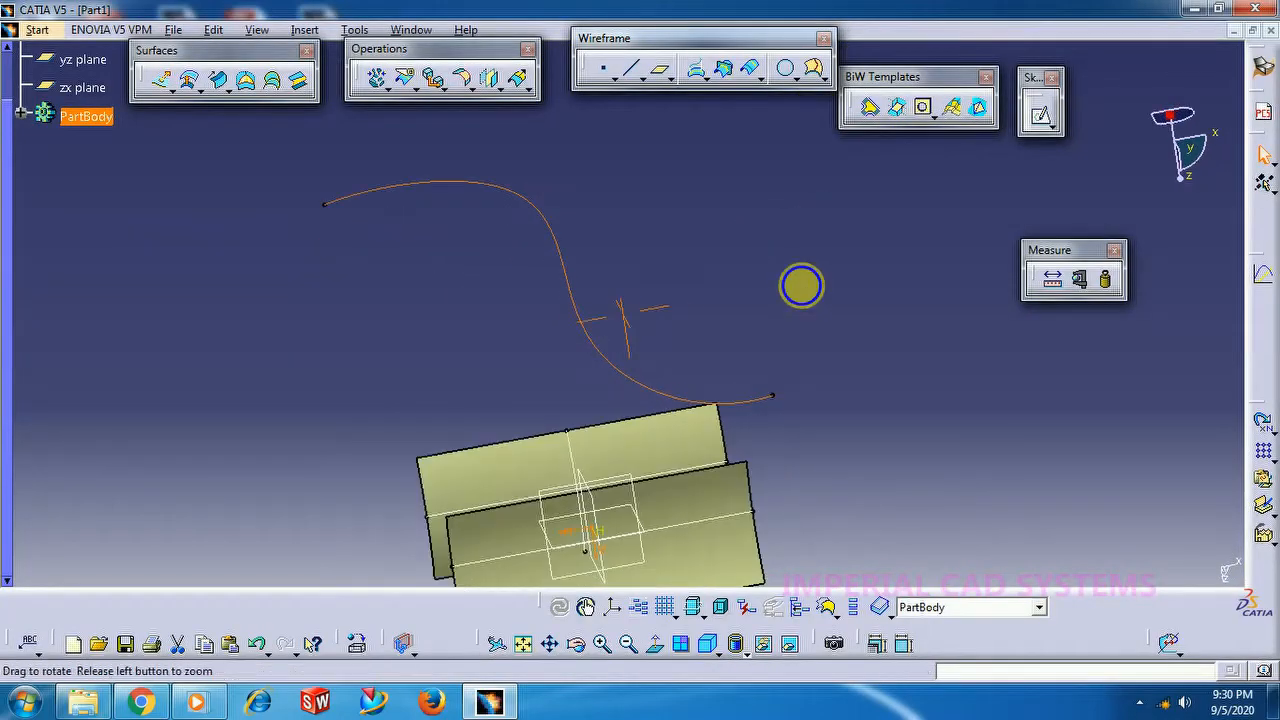
mouse_move(800, 286)
middle_down()
mouse_move(617, 163)
mouse_move(591, 457)
mouse_move(617, 294)
mouse_move(943, 337)
mouse_move(703, 197)
mouse_move(817, 389)
mouse_move(728, 455)
mouse_move(651, 380)
mouse_move(680, 486)
mouse_move(671, 414)
mouse_move(697, 307)
middle_up()
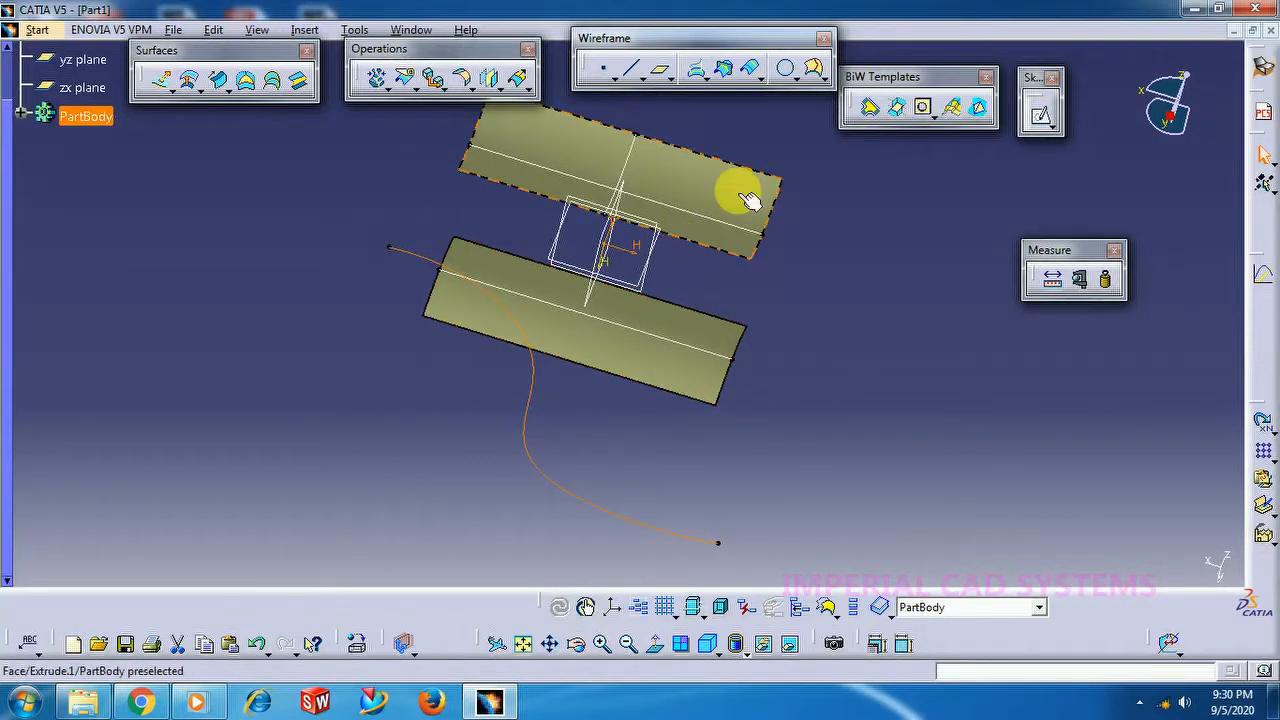
middle_drag(784, 262, 794, 229)
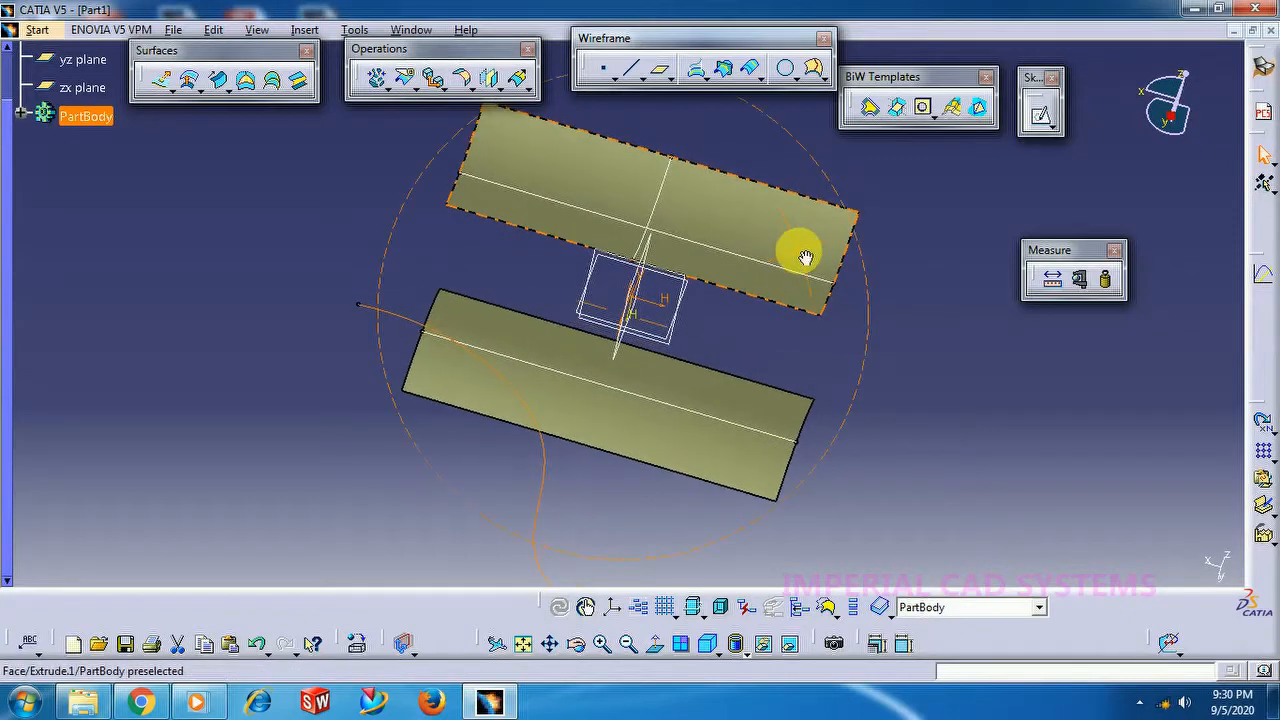
Start a conic swept surface with three guide curves, using the extruded surface's isoparametric curve as first guide, tangent to Extrude.1.
mouse_move(754, 266)
middle_down()
mouse_move(686, 257)
mouse_move(766, 206)
mouse_move(591, 270)
mouse_move(466, 291)
mouse_move(491, 214)
mouse_move(697, 177)
mouse_move(500, 228)
mouse_move(566, 271)
mouse_move(640, 380)
mouse_move(697, 517)
mouse_move(649, 313)
mouse_move(671, 406)
mouse_move(591, 386)
mouse_move(648, 452)
mouse_move(778, 472)
mouse_move(751, 391)
mouse_move(760, 334)
mouse_move(648, 358)
mouse_move(608, 323)
mouse_move(634, 354)
mouse_move(600, 337)
mouse_move(612, 328)
middle_up()
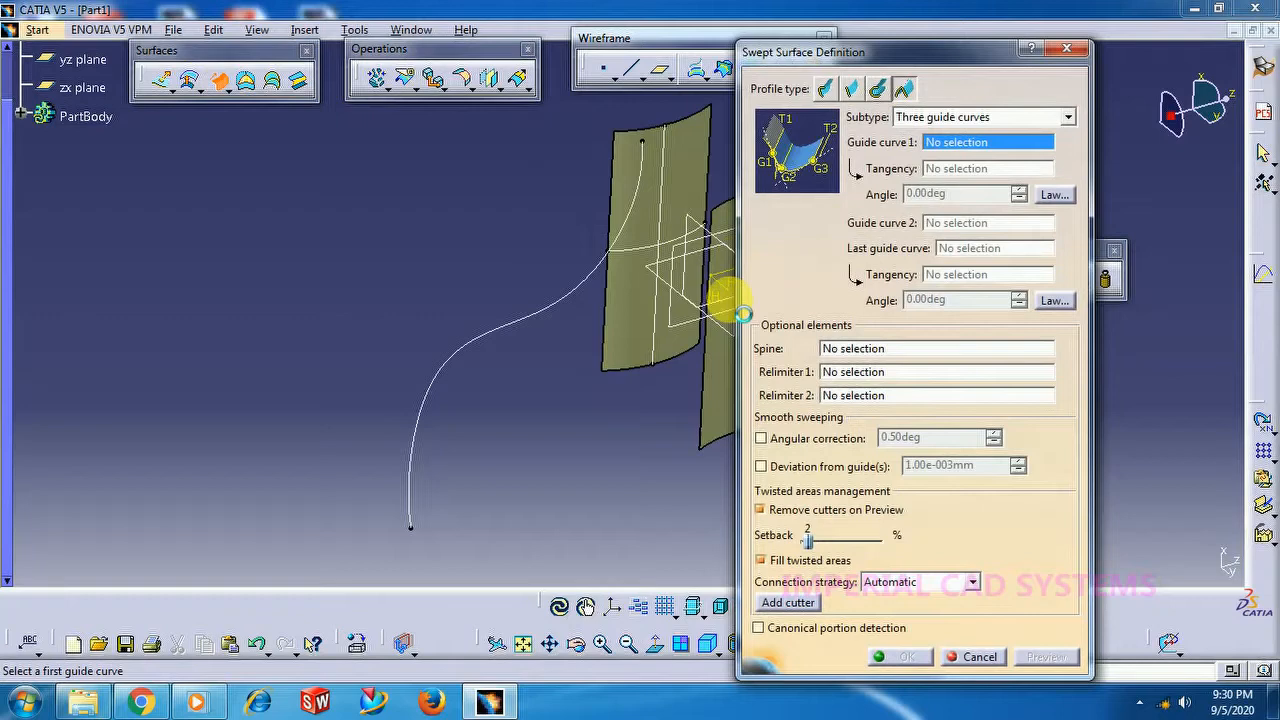
click(937, 118)
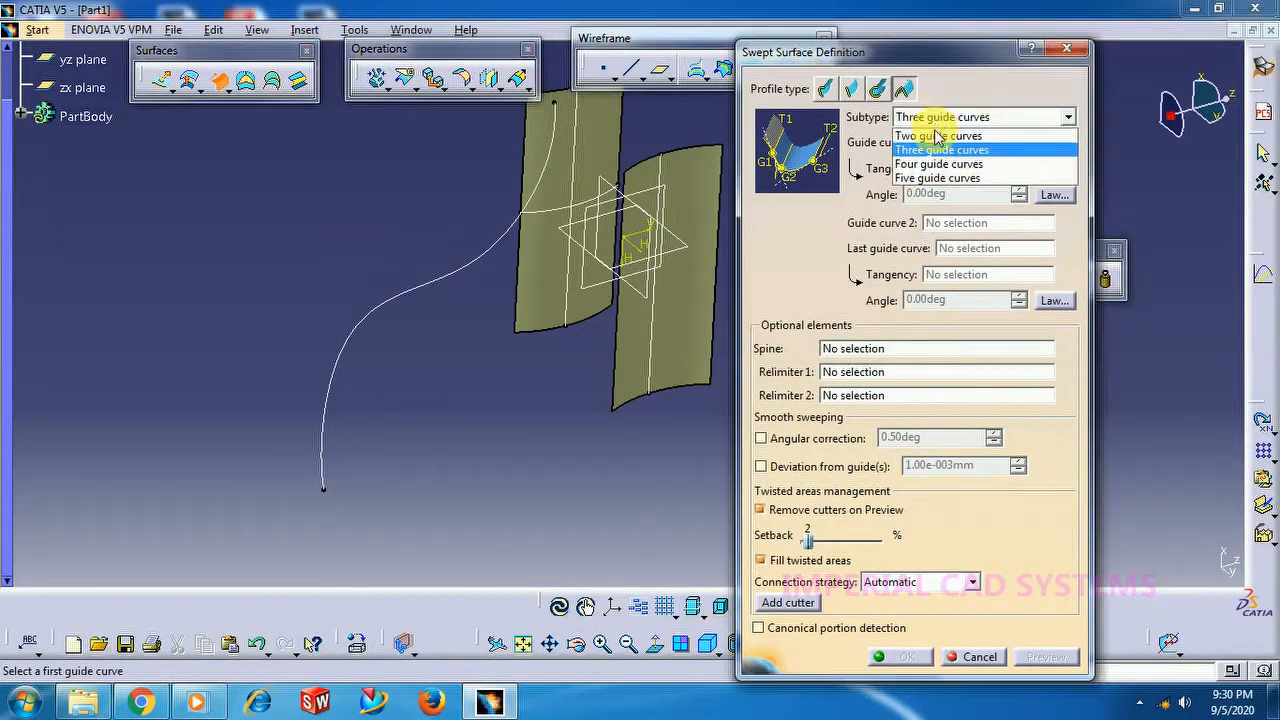
click(937, 150)
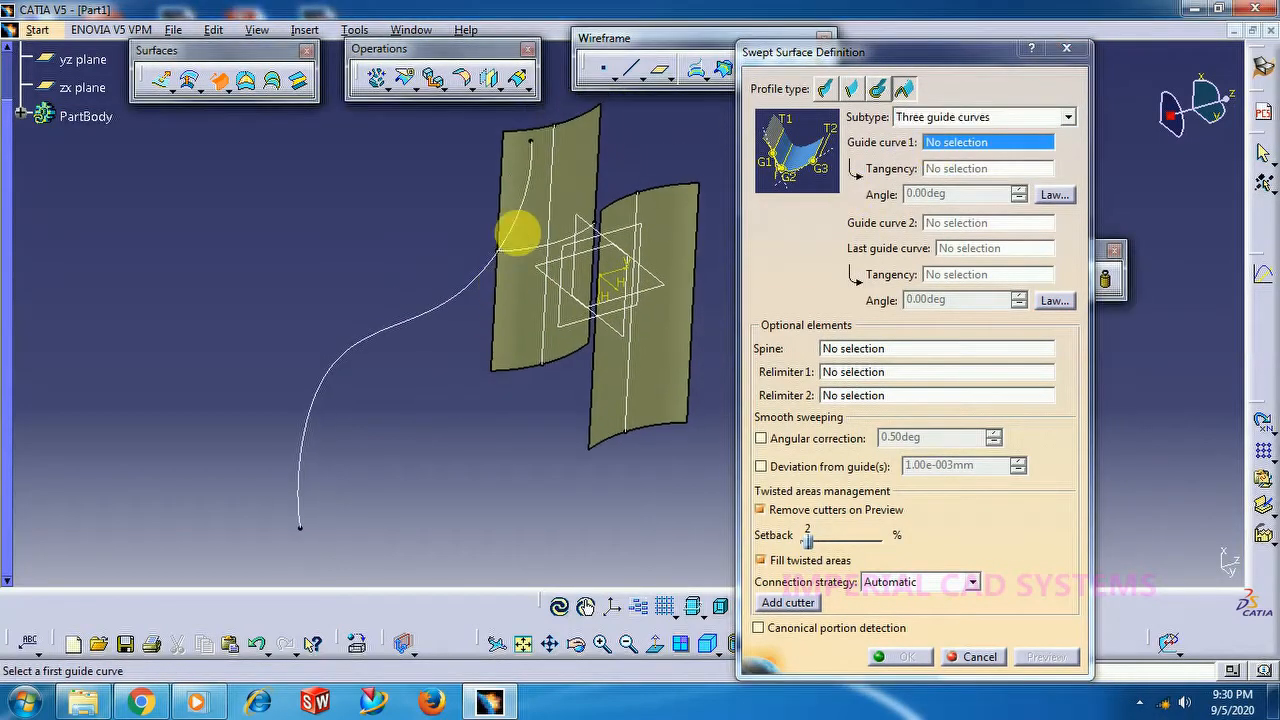
click(549, 194)
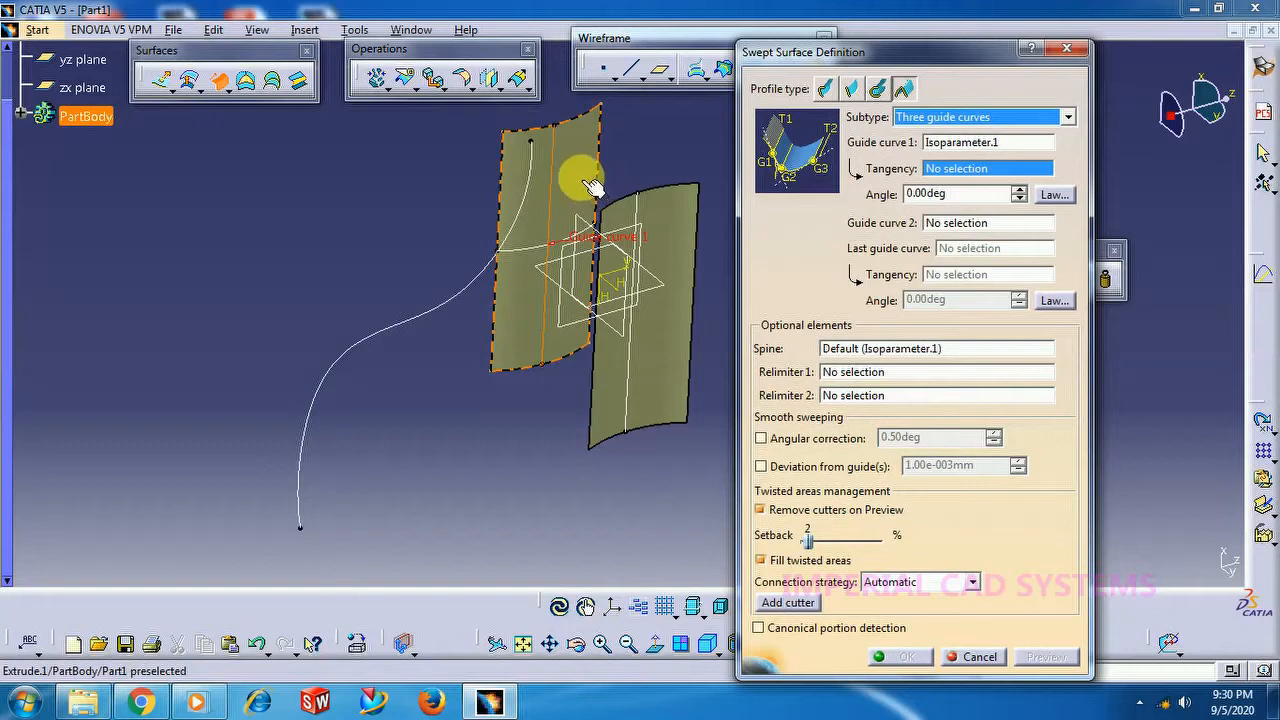
click(593, 187)
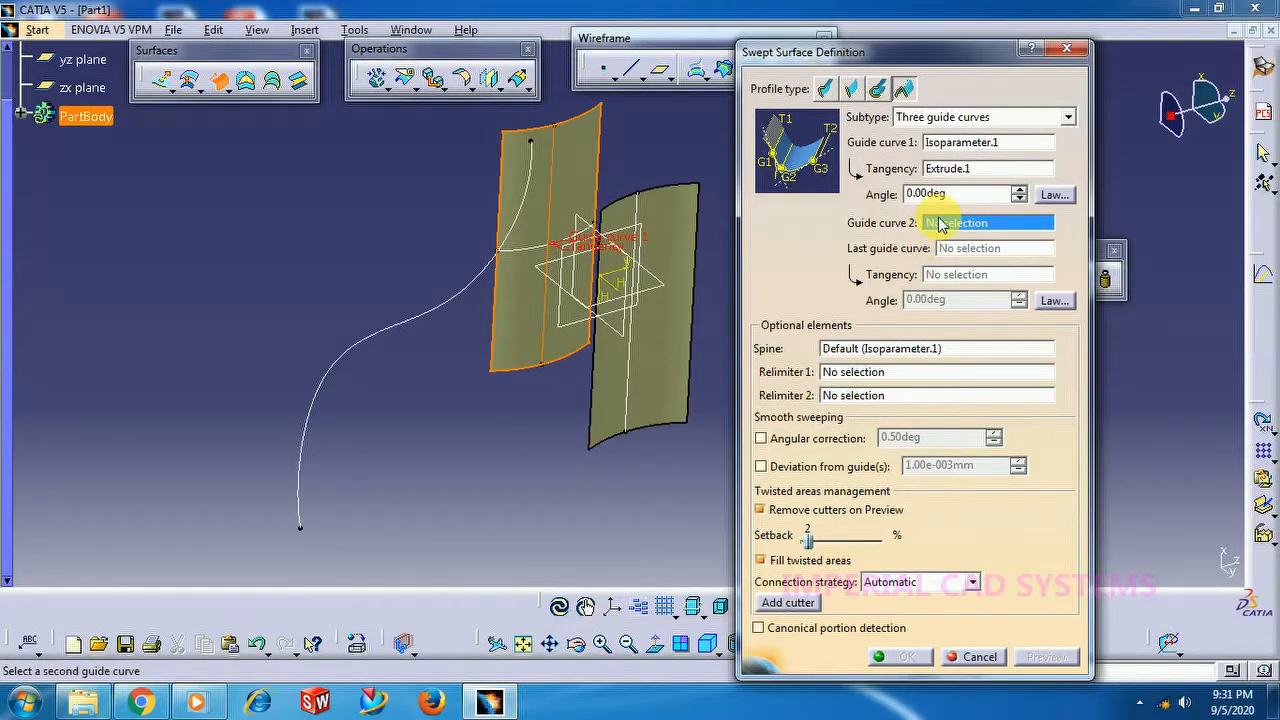
Use the Sketch.2 spline as second guide and Symmetry.2 as last guide, tangent to Symmetry.1, and create the swept surface.
click(380, 344)
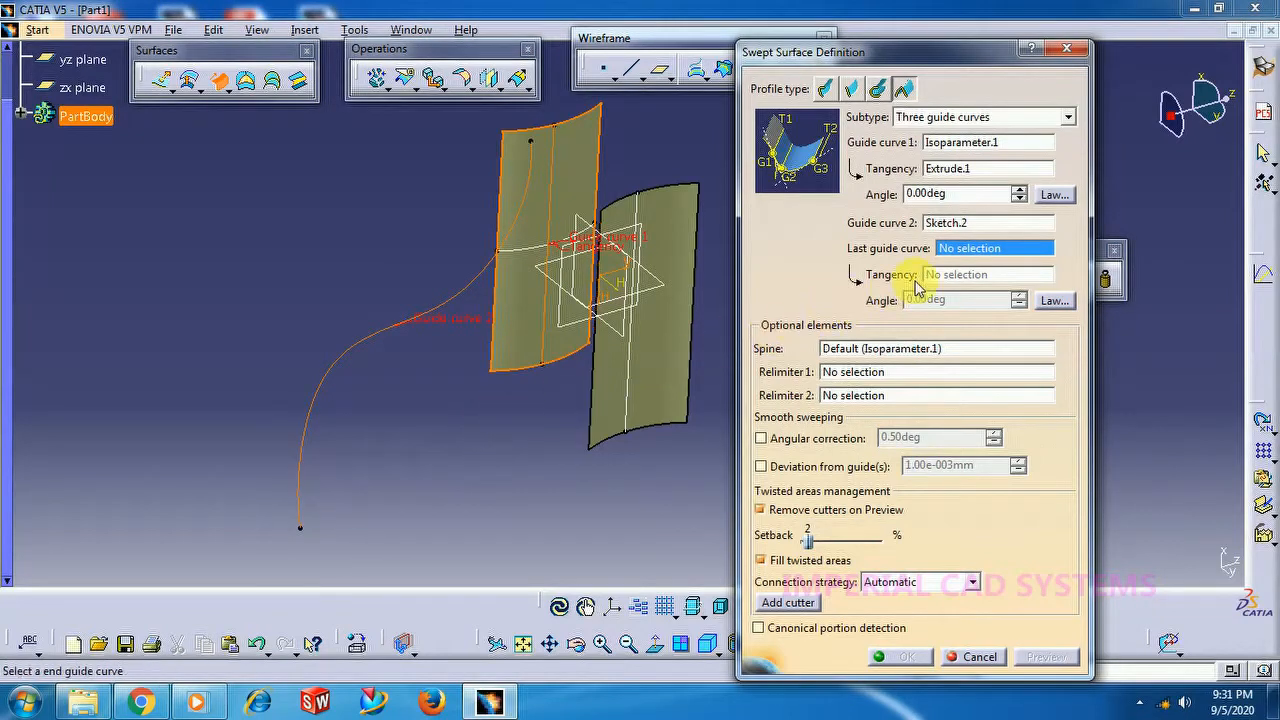
click(636, 350)
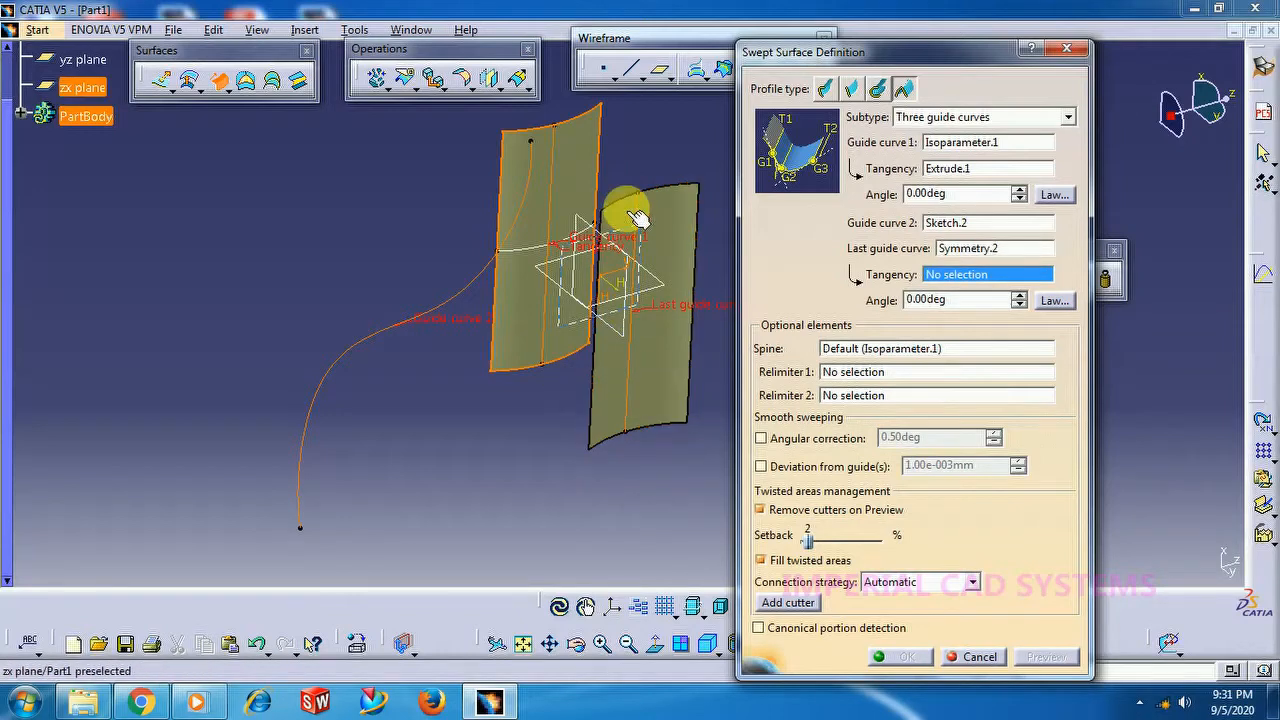
click(670, 370)
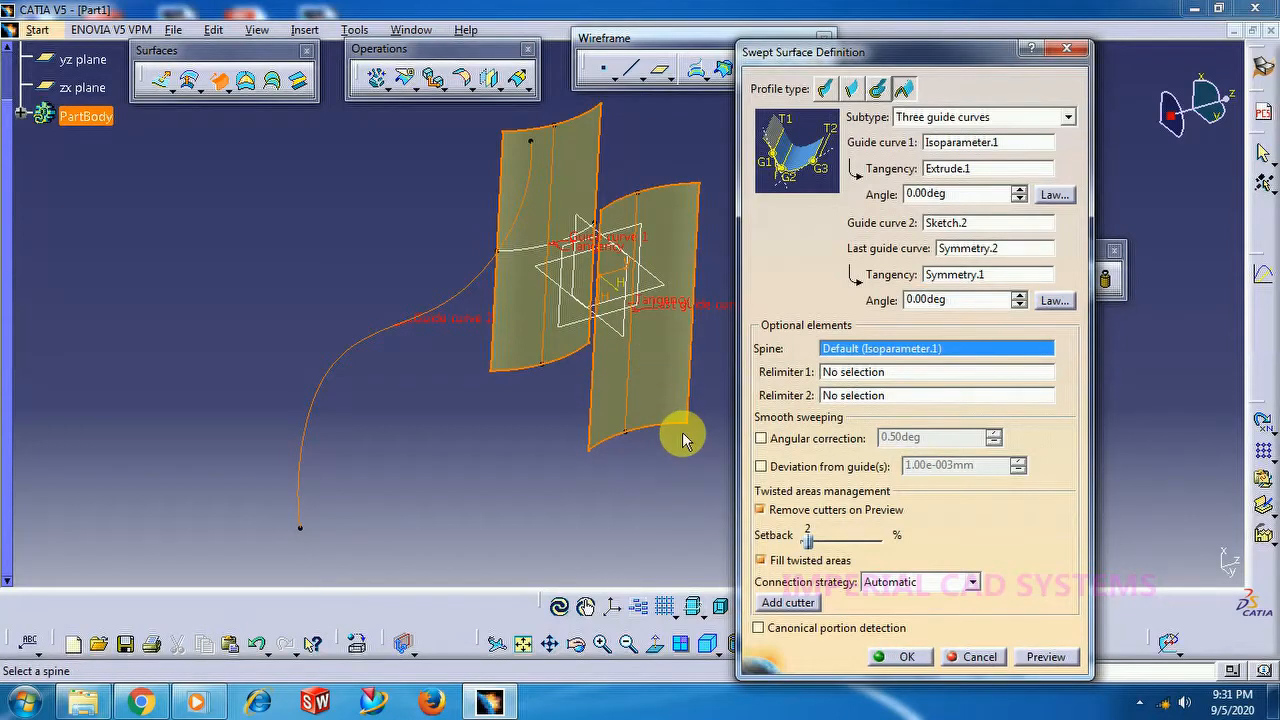
click(1045, 656)
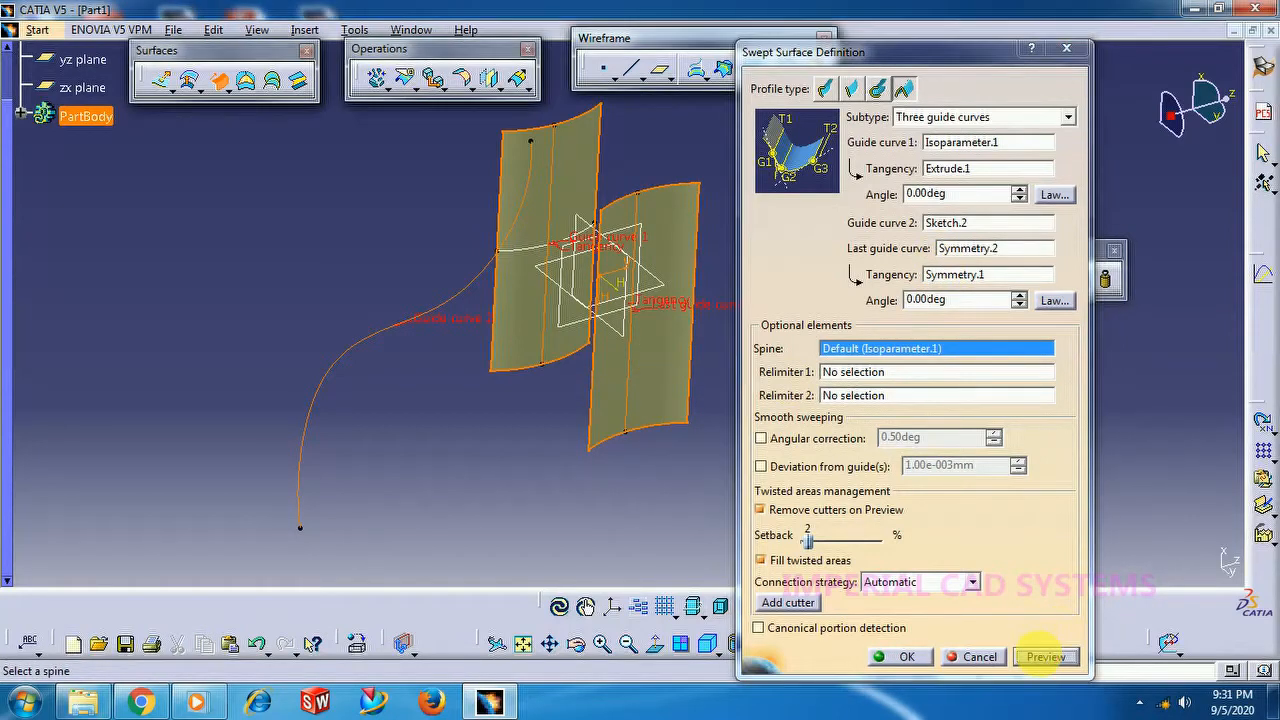
click(900, 657)
Edit the guide spline in Sketch.2 by repositioning its fifth control point slightly, and exit the sketch.
middle_drag(786, 394, 996, 178)
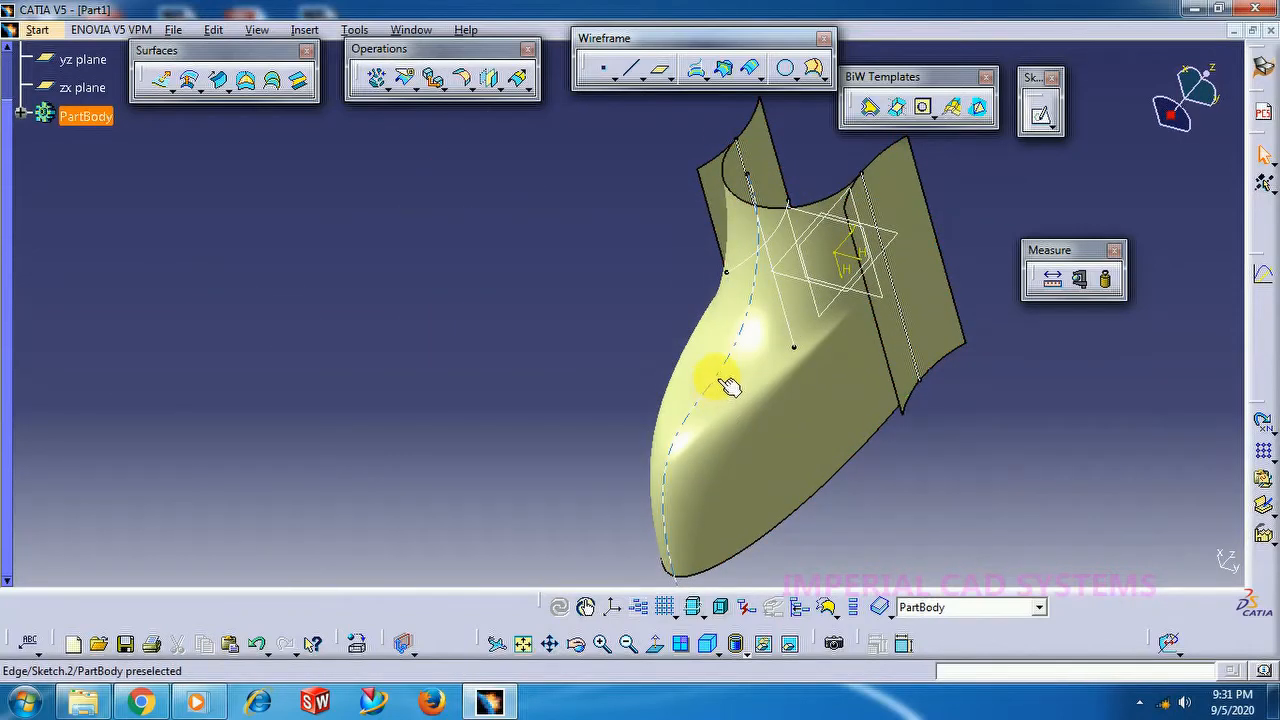
double_click(717, 376)
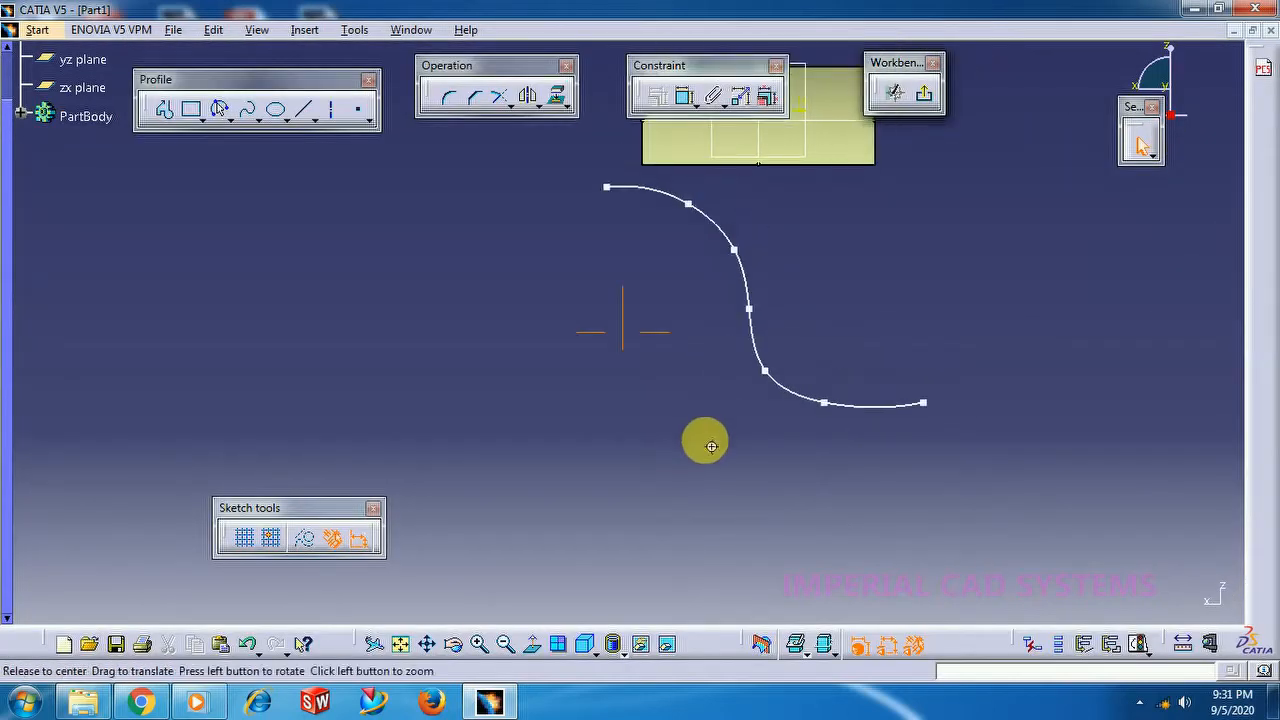
middle_drag(739, 394, 795, 524)
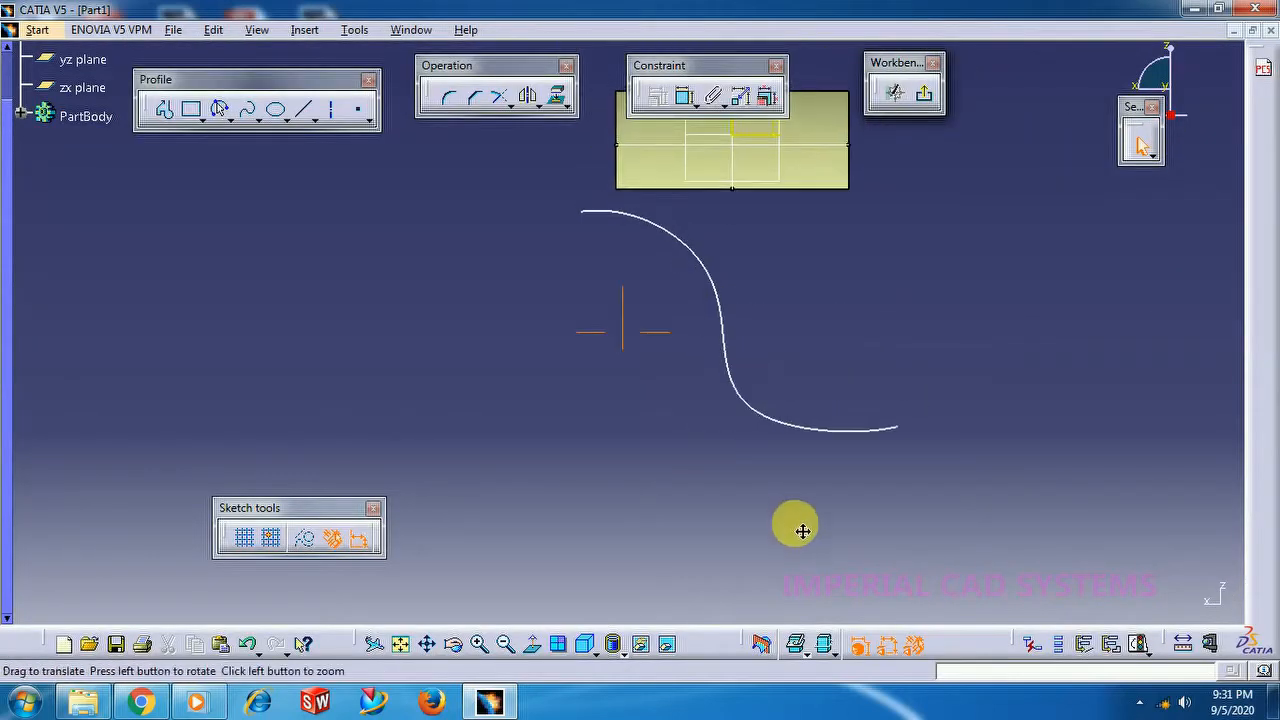
click(755, 399)
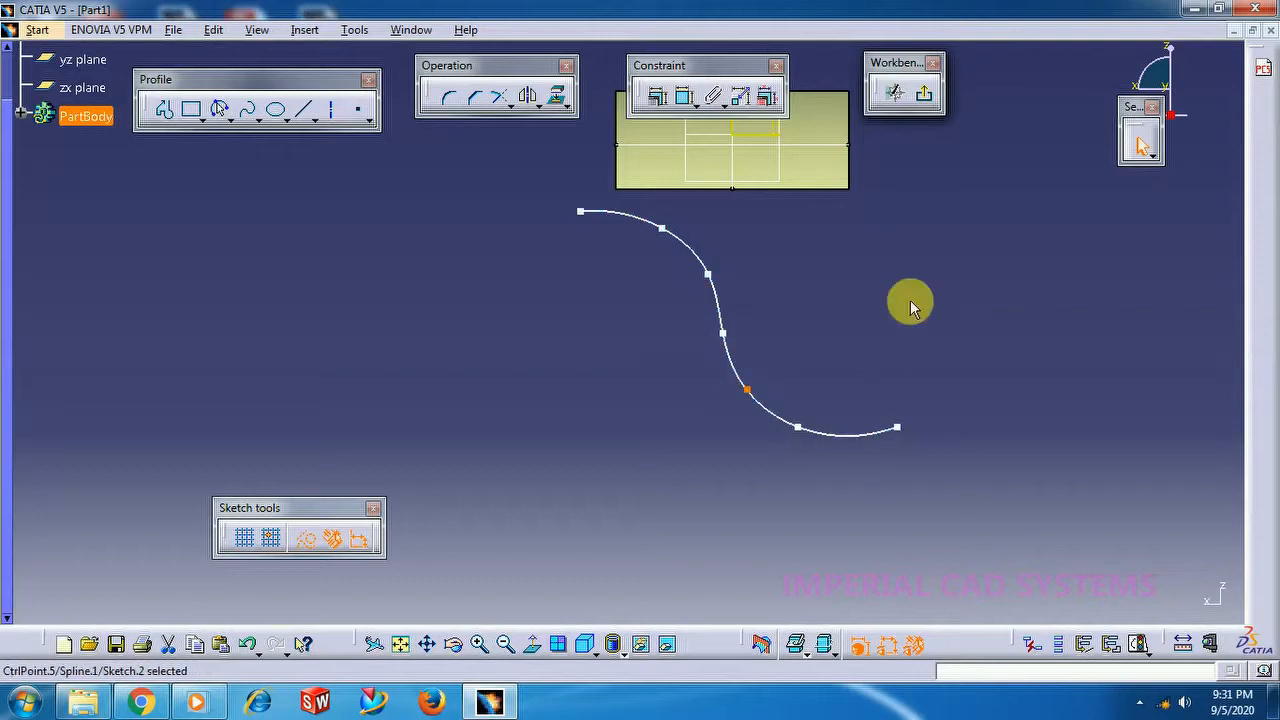
click(923, 93)
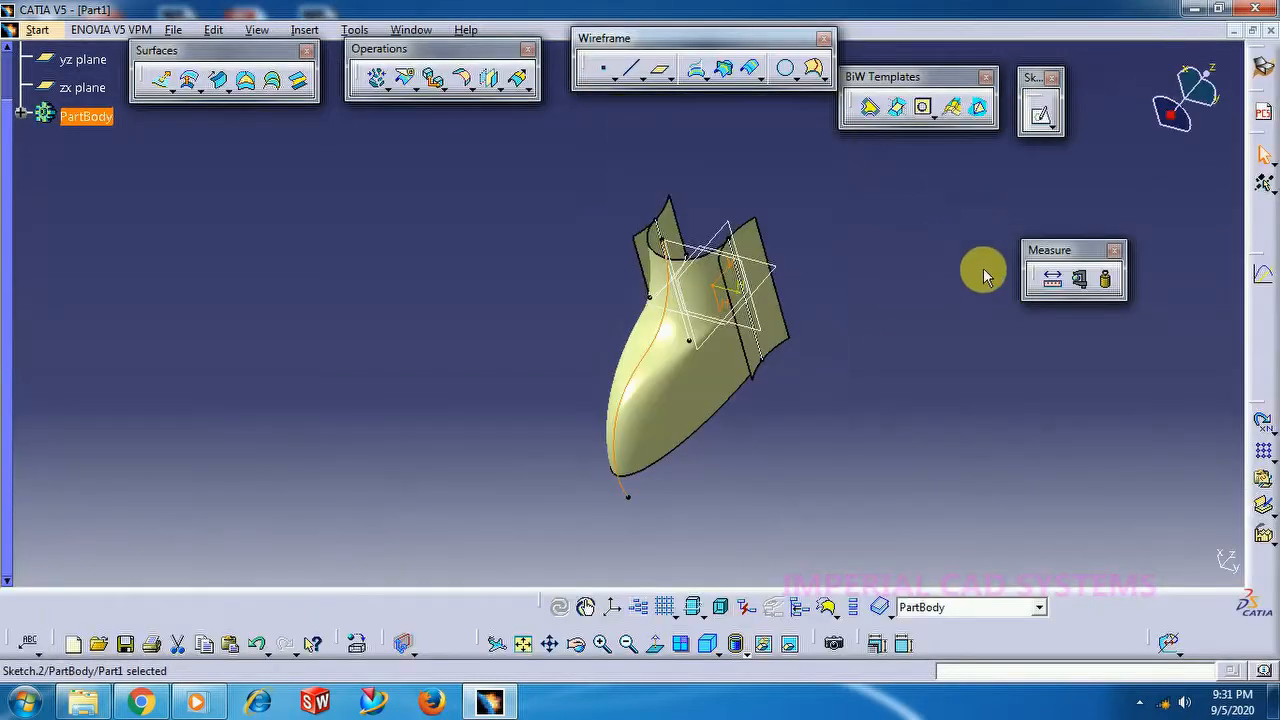
Edit Sketch.1 by moving the arc profile slightly farther from the vertical axis, and exit the sketch.
middle_drag(809, 435, 674, 423)
middle_drag(887, 322, 654, 346)
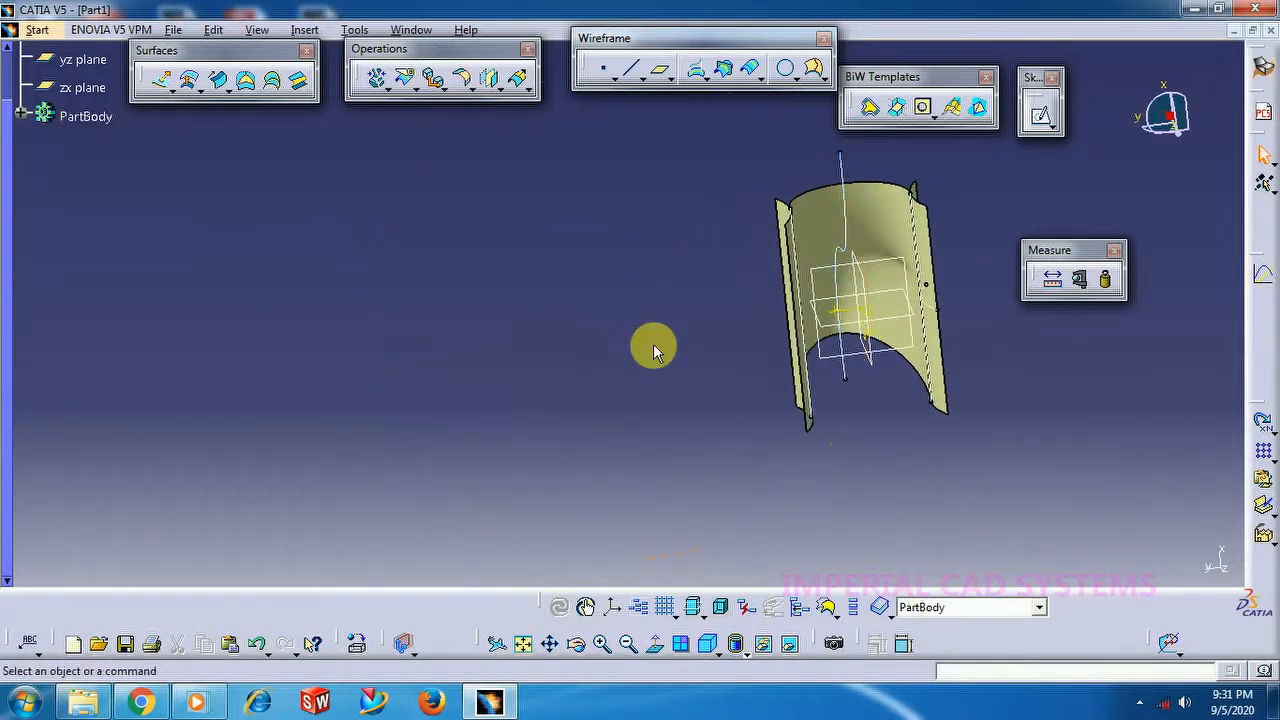
click(22, 113)
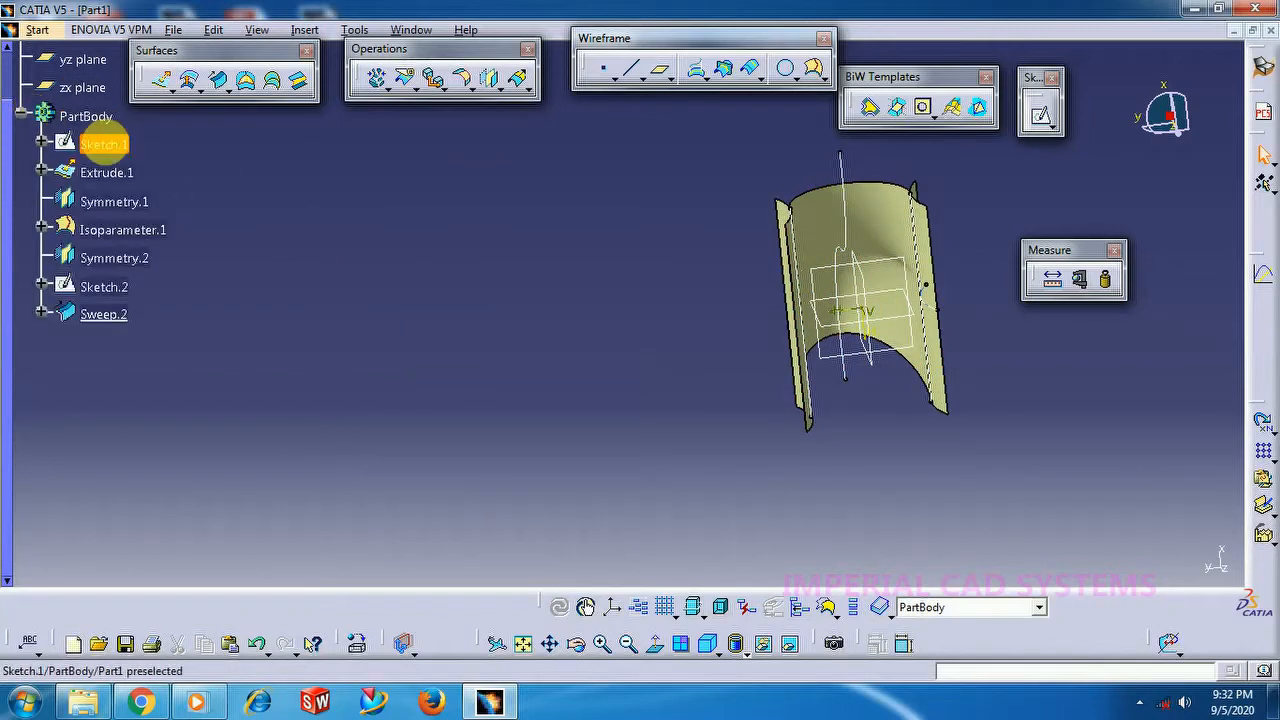
double_click(118, 147)
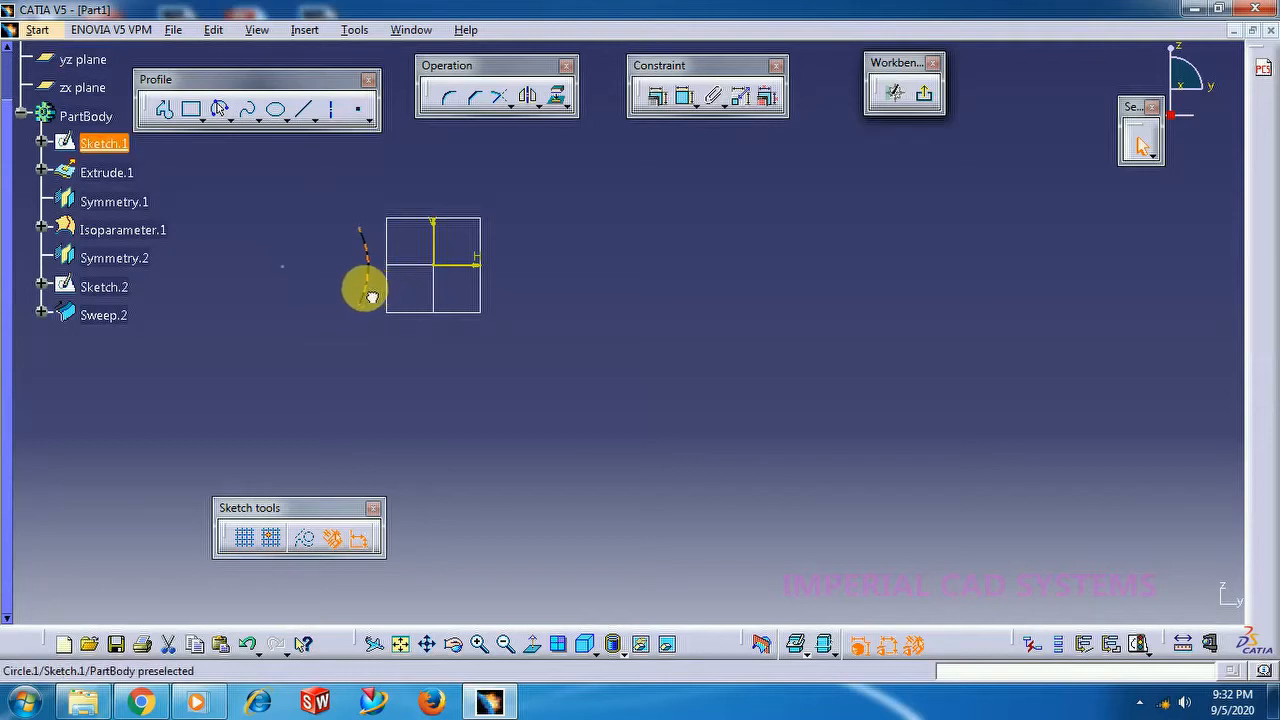
click(356, 256)
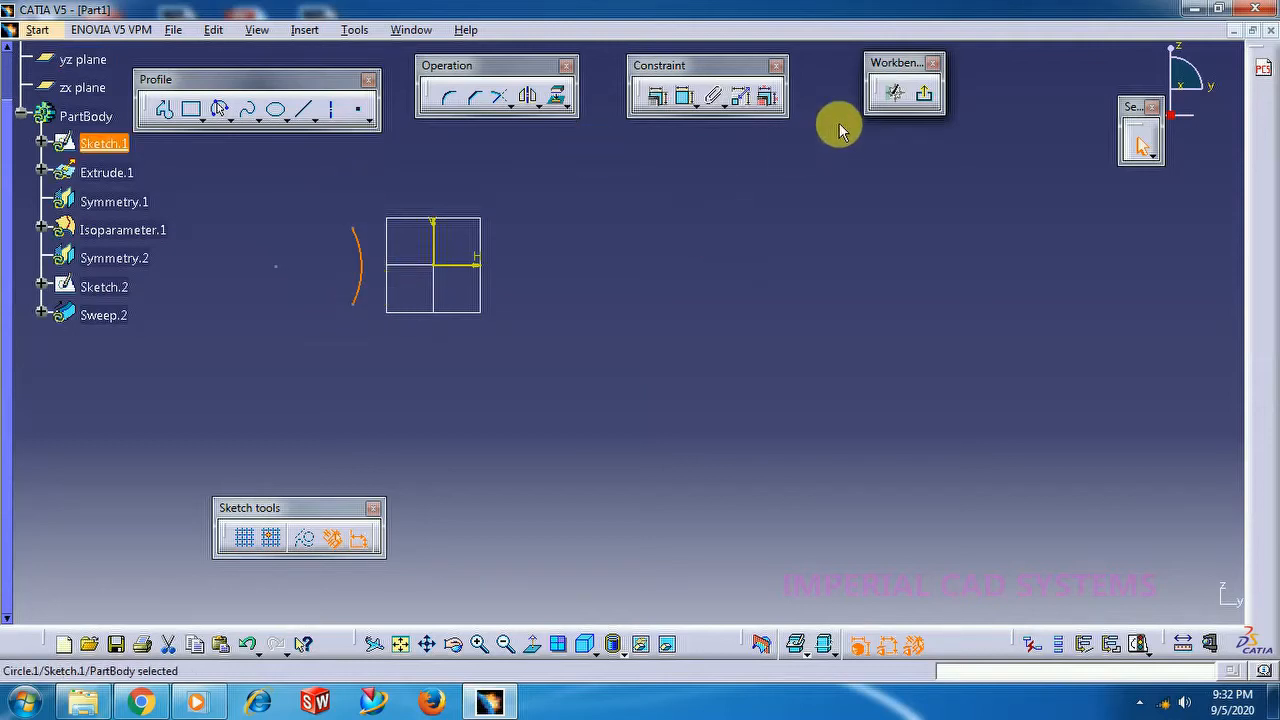
click(926, 95)
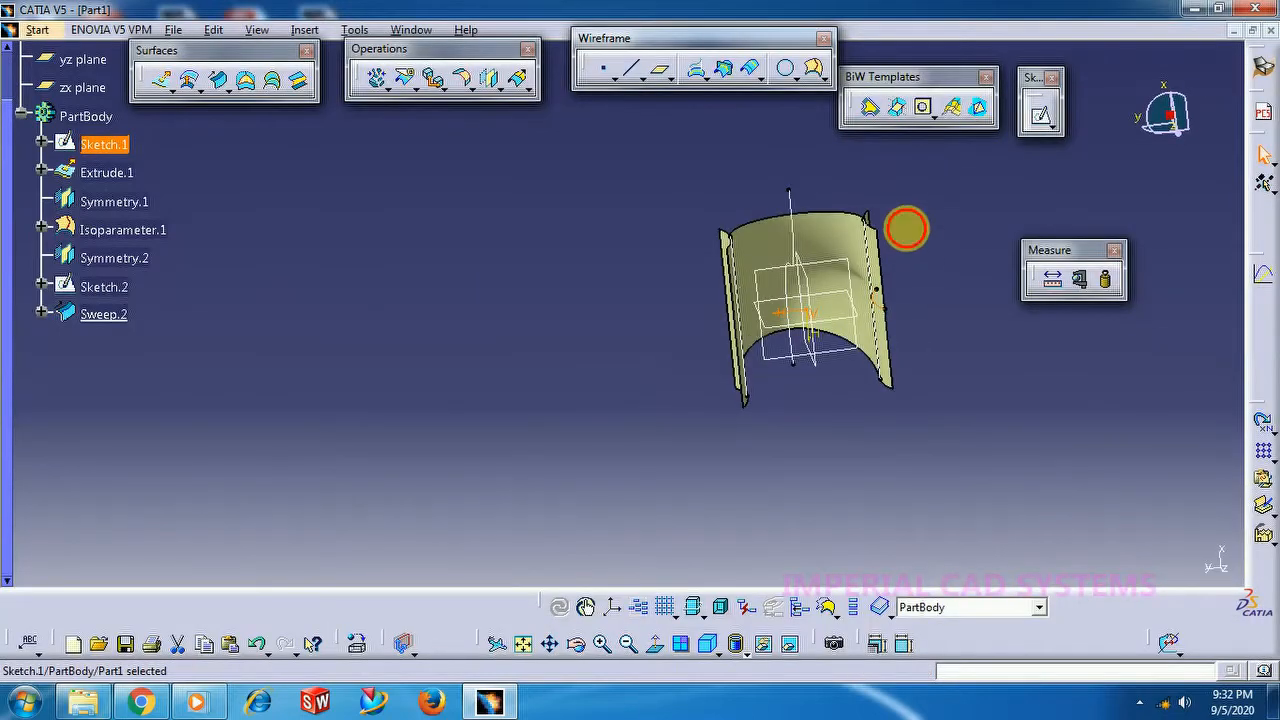
Examine the conic swept surface from several sides, including where it meets the extruded and mirrored surfaces.
middle_drag(906, 226, 541, 316)
middle_drag(831, 277, 707, 392)
middle_click(710, 318)
middle_drag(800, 344, 768, 335)
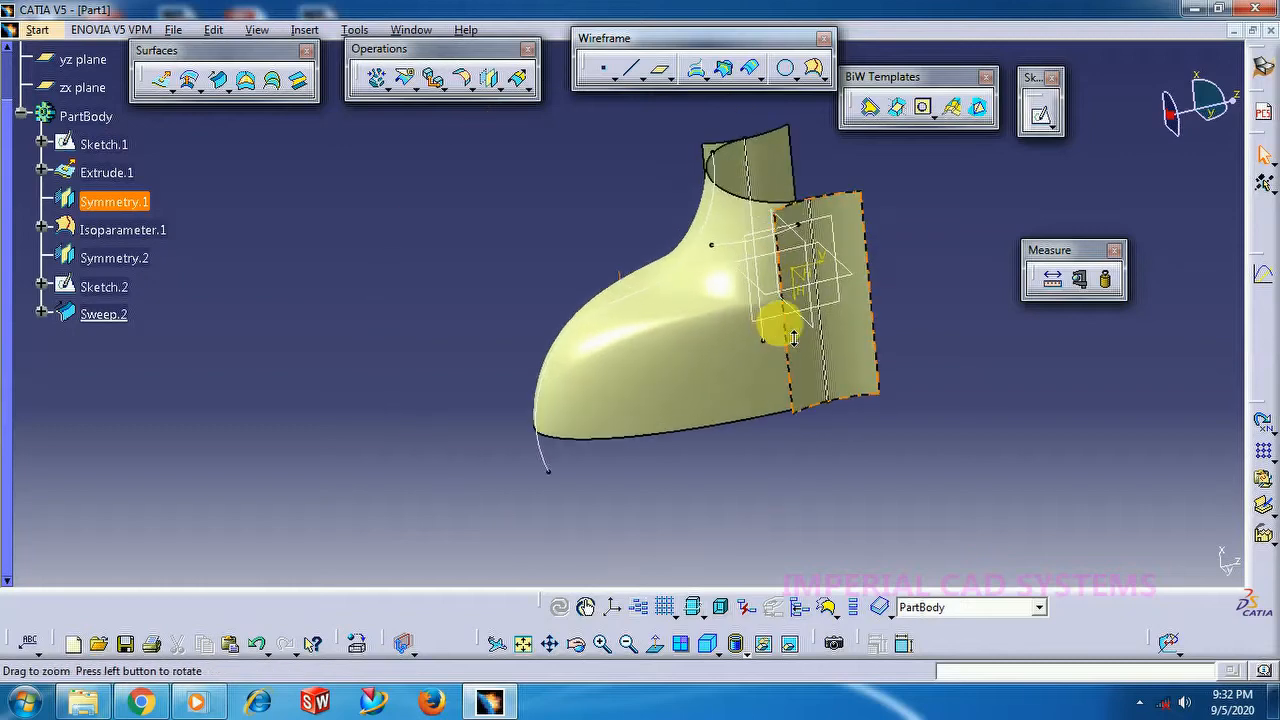
middle_drag(876, 287, 762, 334)
middle_drag(553, 343, 924, 370)
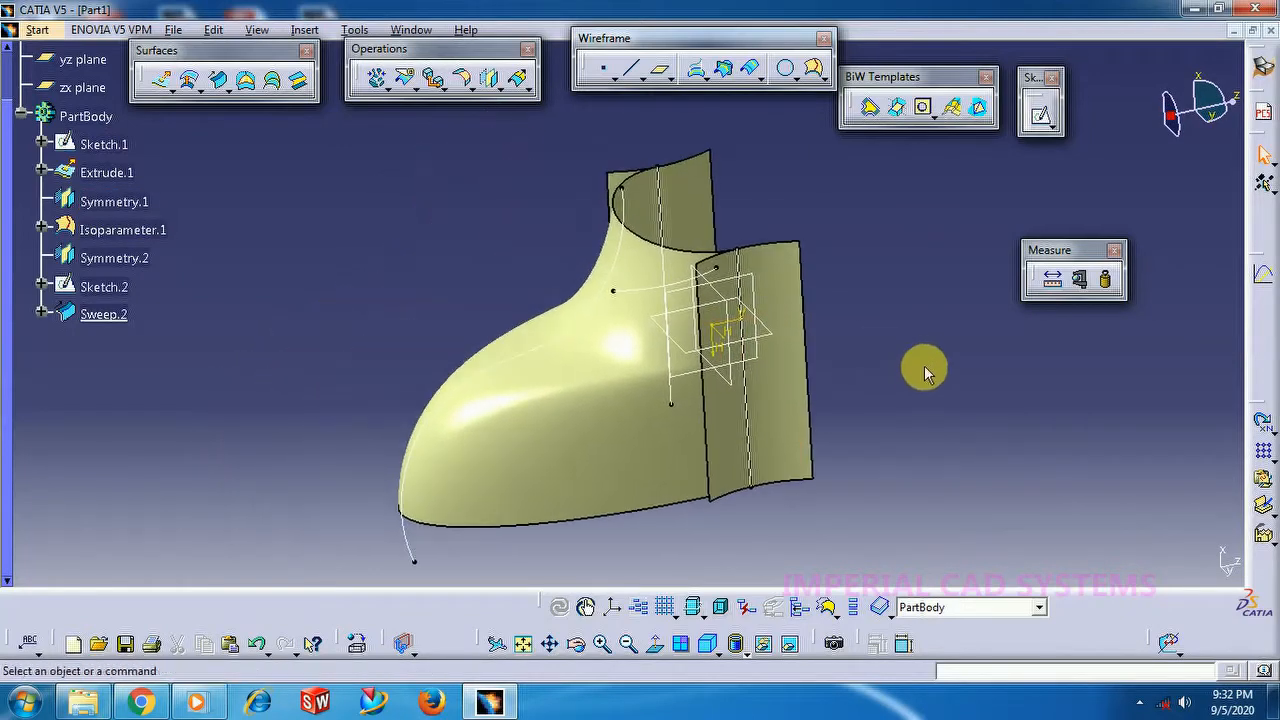
middle_drag(822, 316, 831, 360)
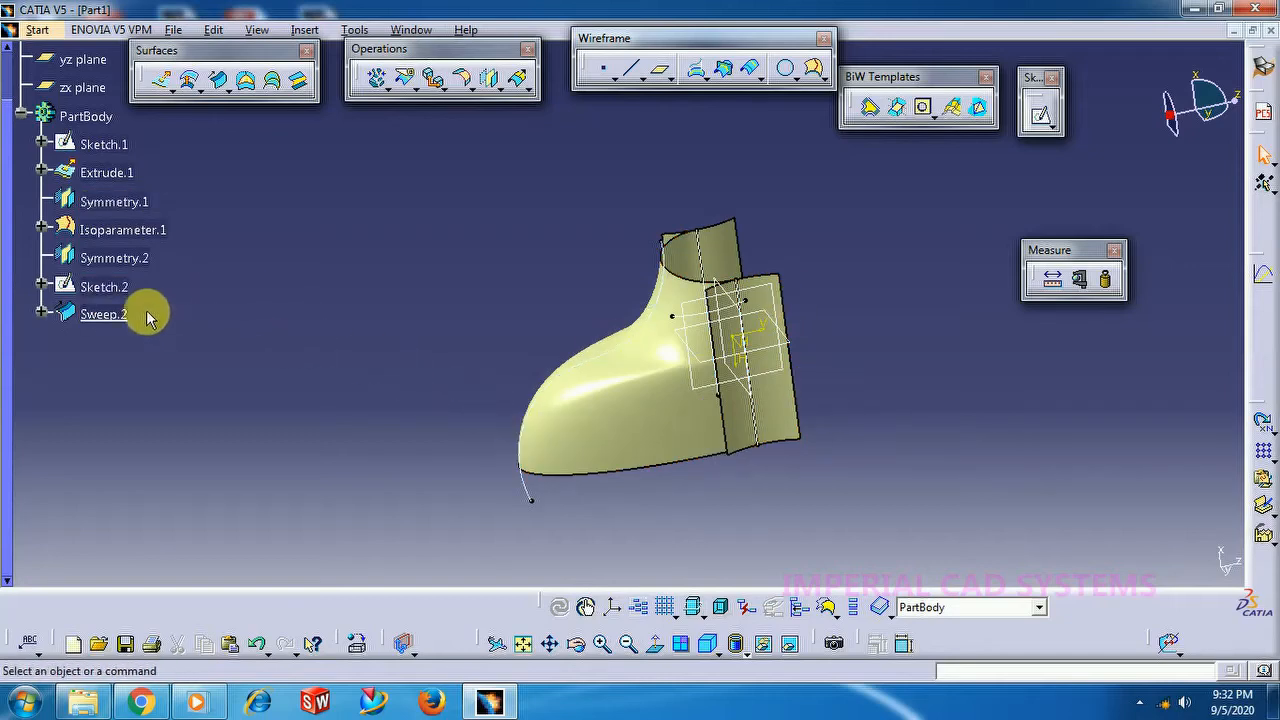
Try mirrored extrusion limits of 75 mm and 125 mm on the Extrude.1 surface.
double_click(110, 172)
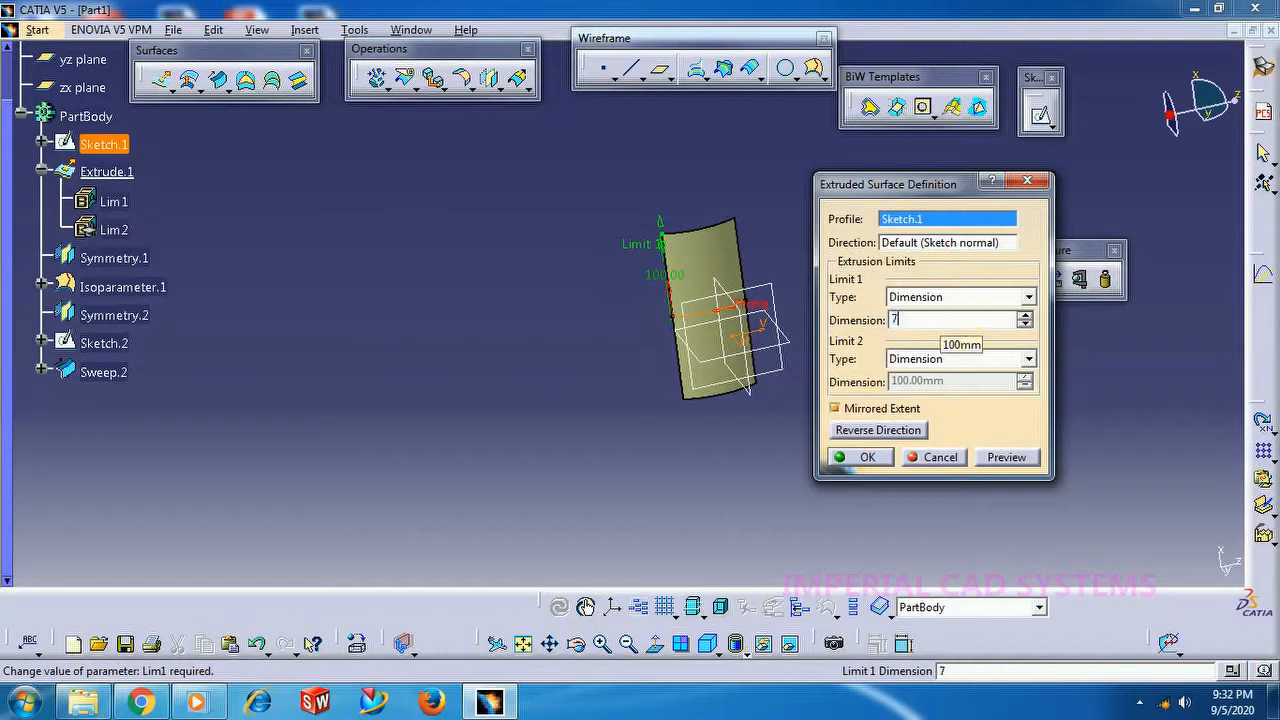
key(Return)
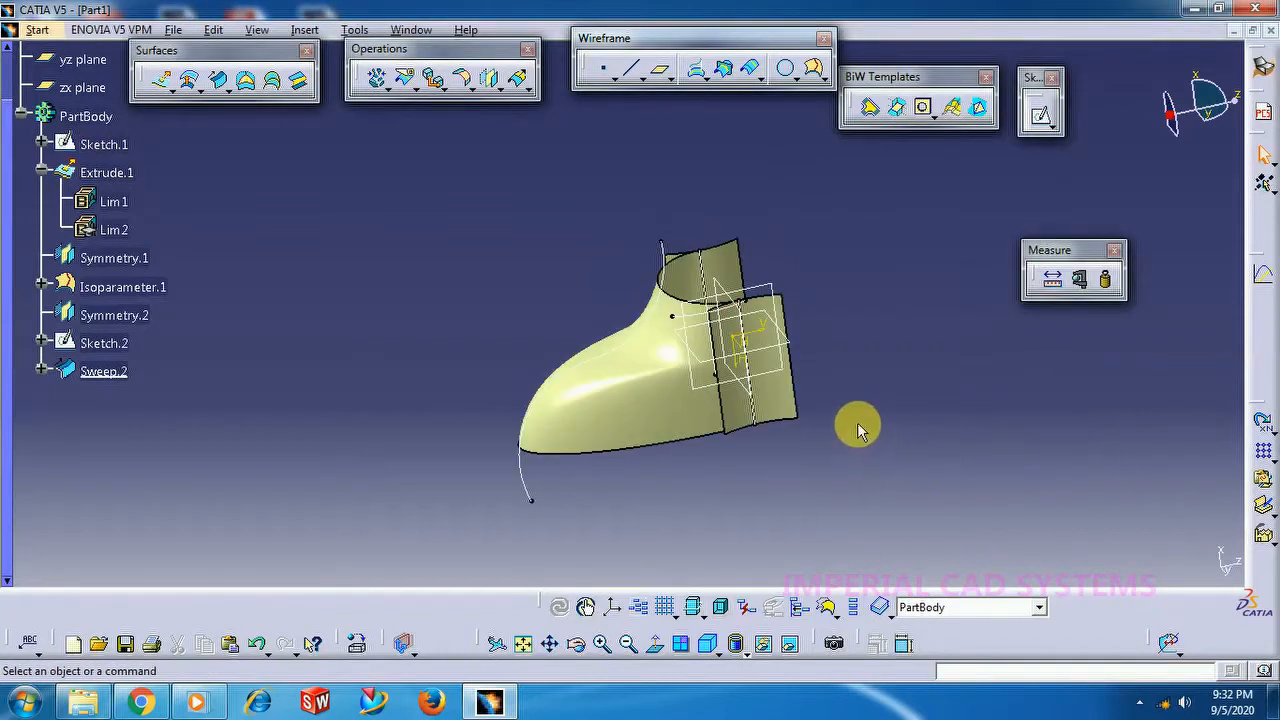
middle_drag(858, 405, 931, 374)
middle_drag(666, 266, 526, 266)
middle_drag(608, 411, 855, 371)
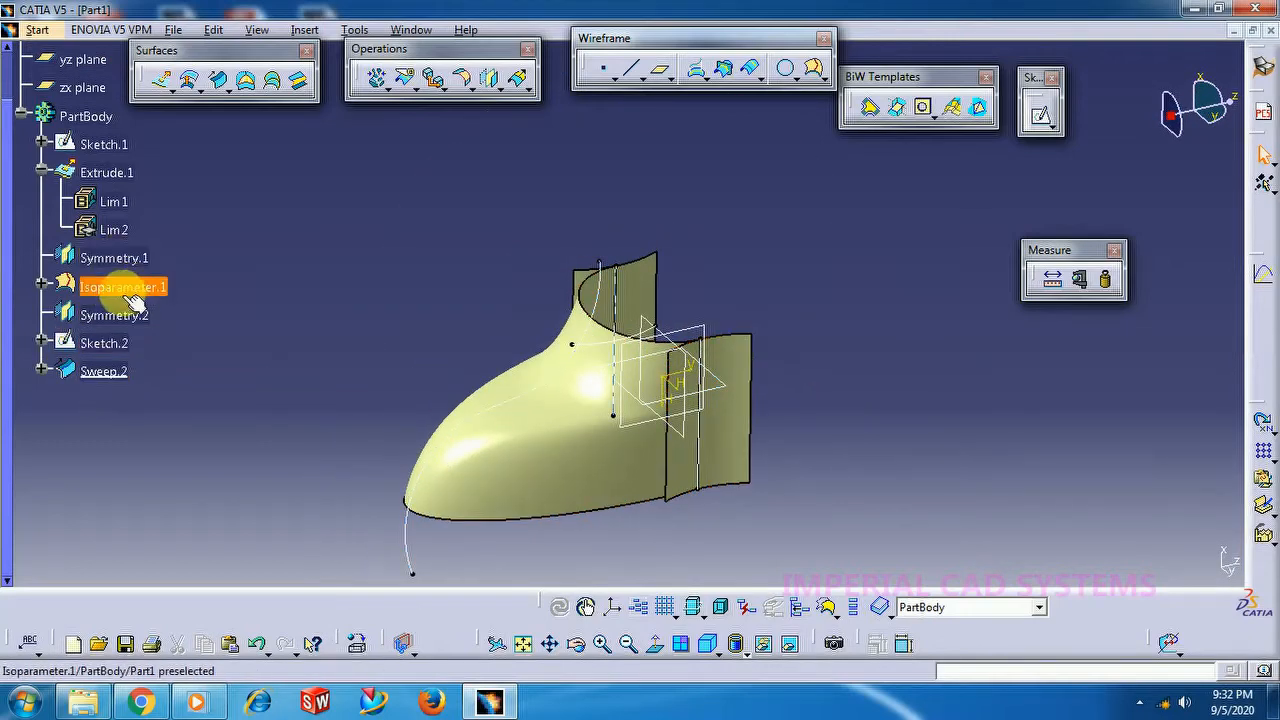
double_click(107, 178)
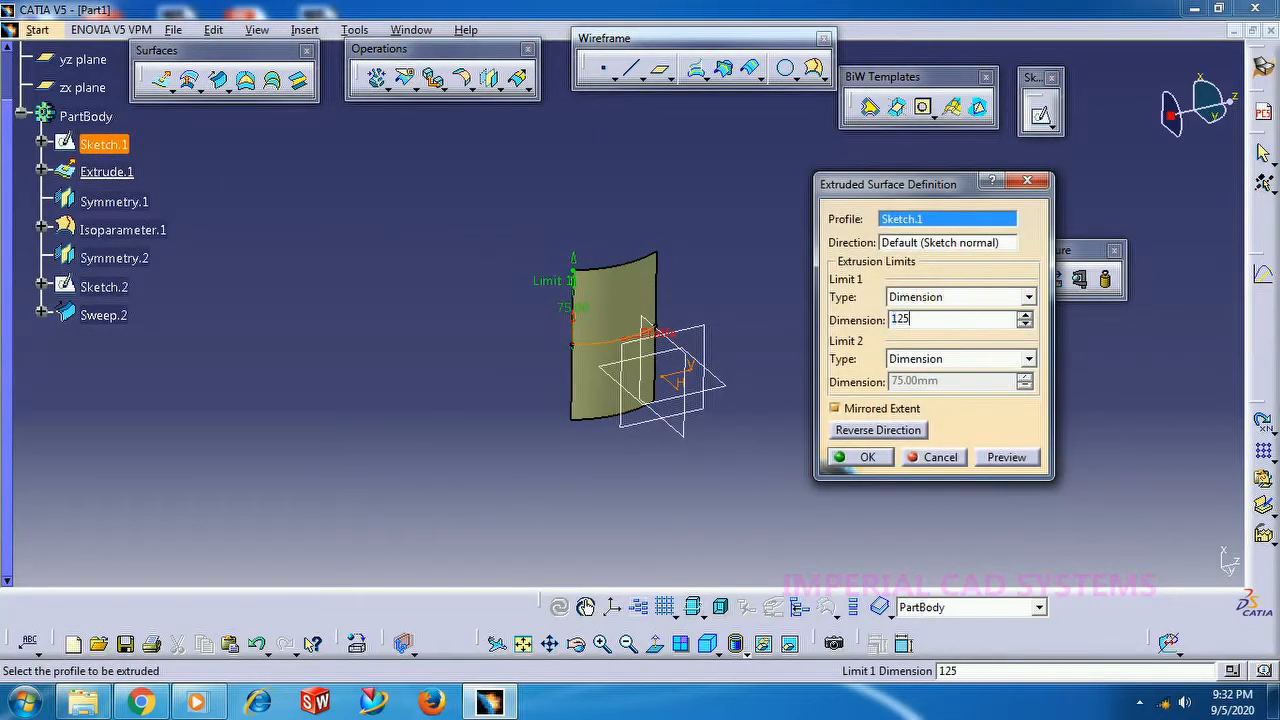
key(Return)
Set the mirrored extrusion limit of the Extrude.1 surface to 80 mm.
middle_drag(868, 410, 760, 390)
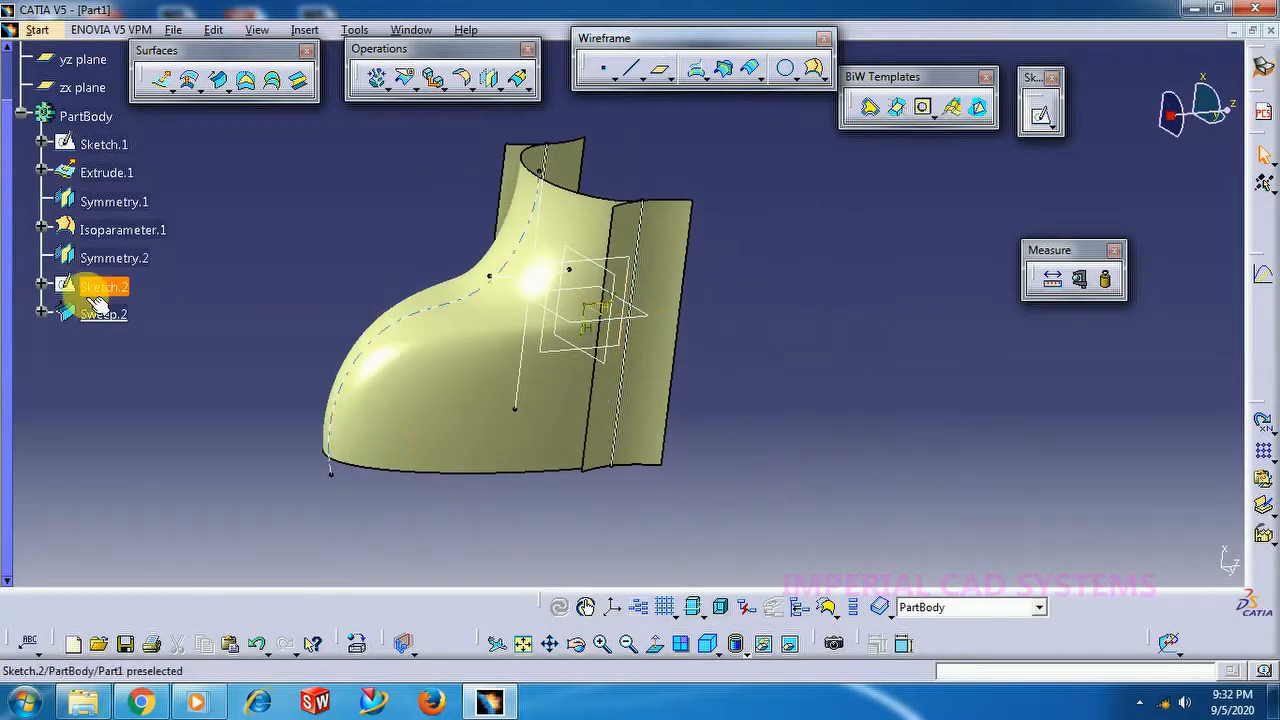
double_click(88, 173)
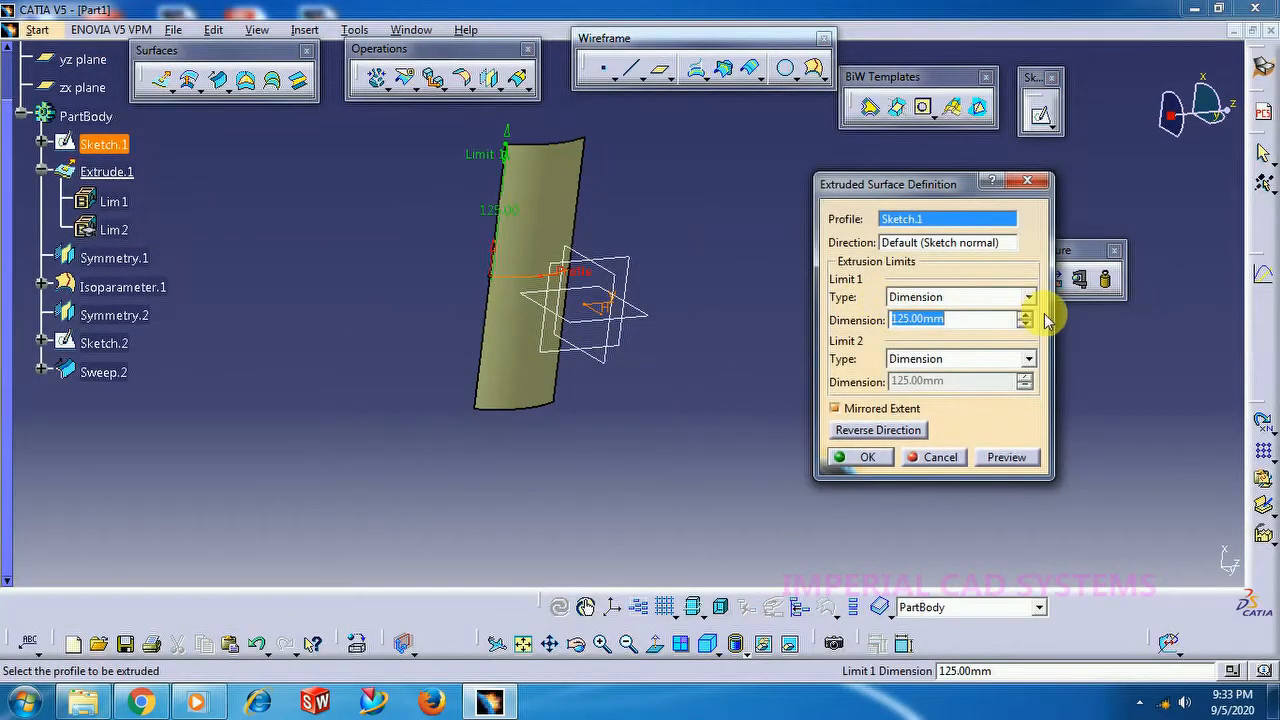
text(80)
key(Return)
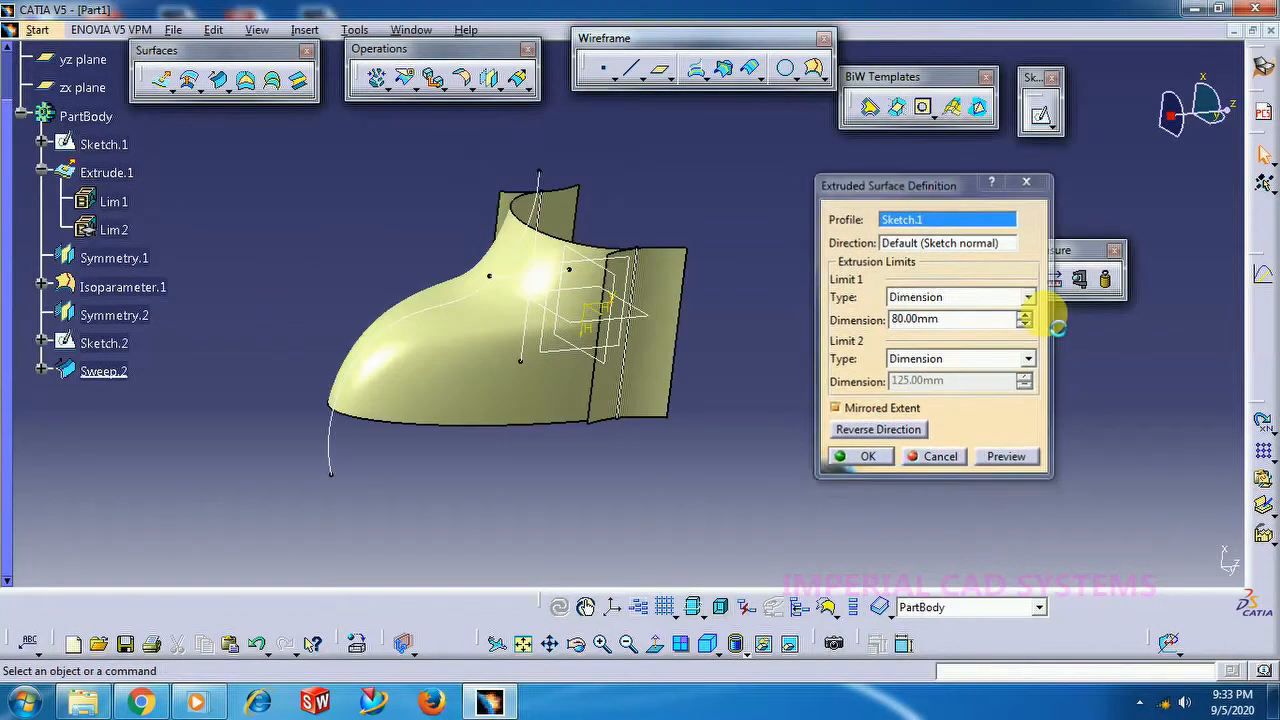
Edit the Sketch.2 guide spline by repositioning its fifth control point and lowering its last endpoint, and exit the sketch.
middle_drag(755, 232, 675, 293)
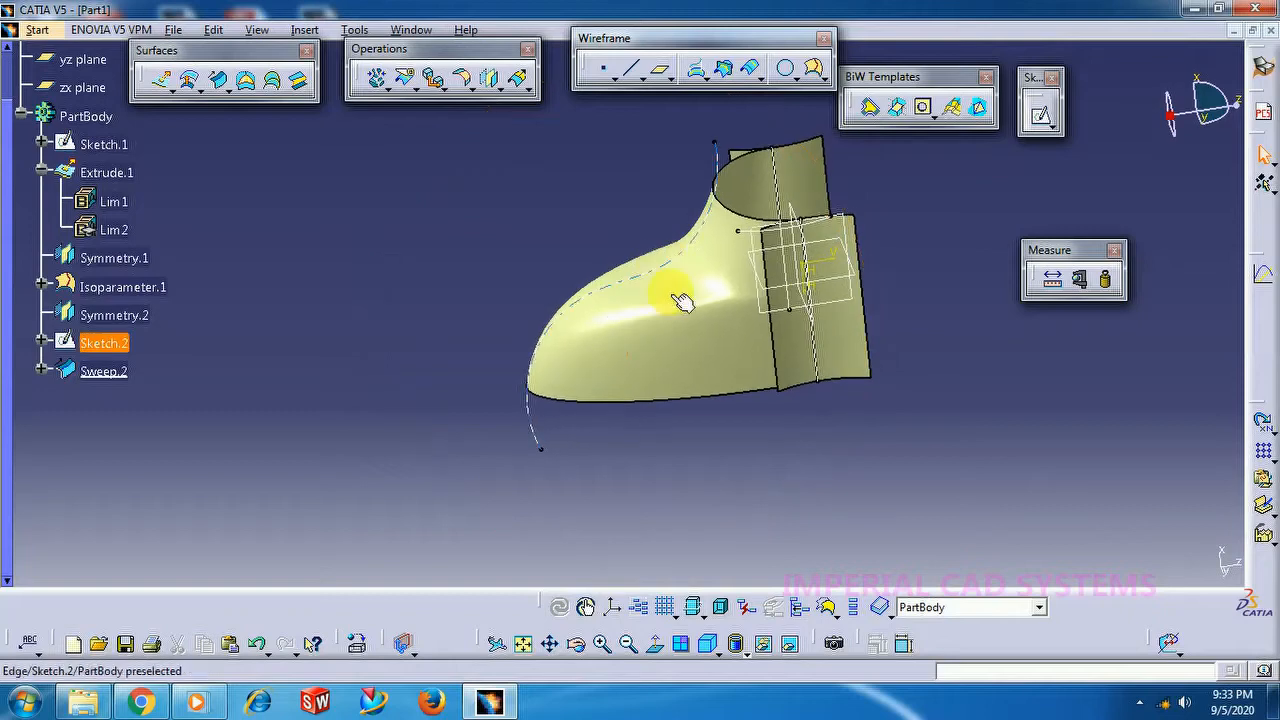
double_click(530, 424)
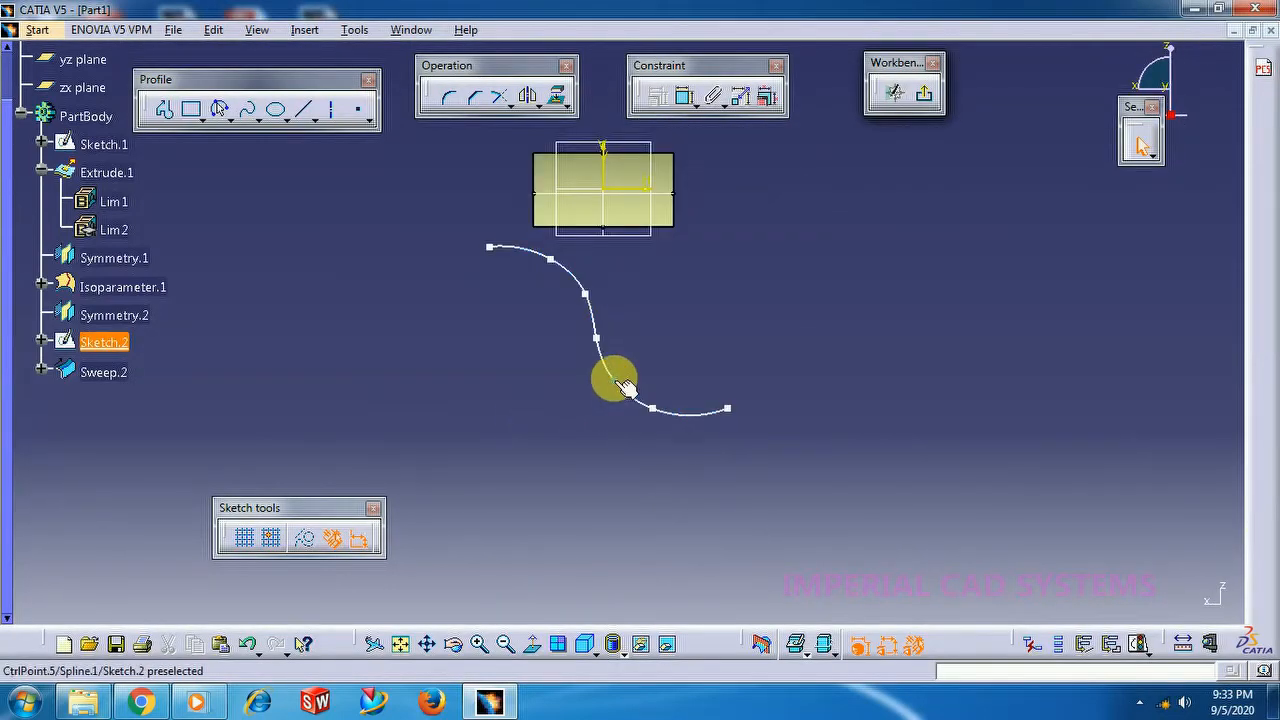
click(615, 391)
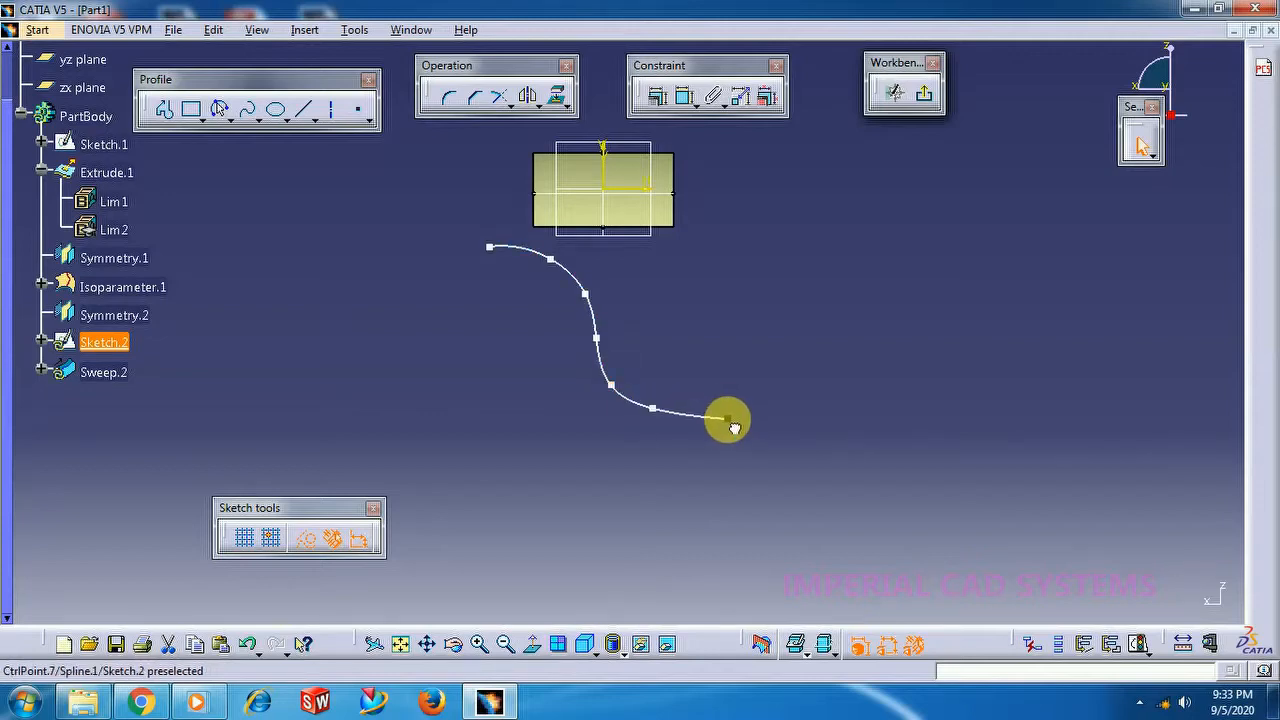
click(729, 419)
click(928, 103)
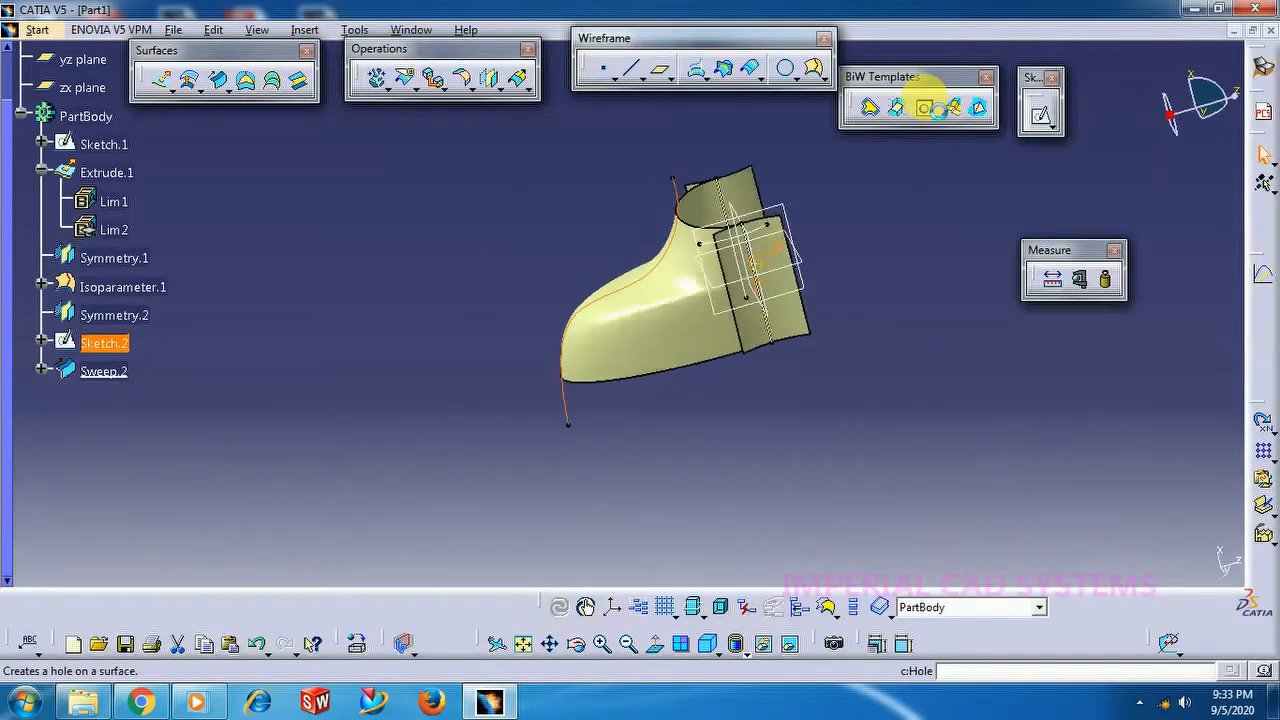
mouse_move(874, 346)
middle_down()
mouse_move(843, 370)
mouse_move(871, 314)
mouse_move(900, 395)
middle_up()
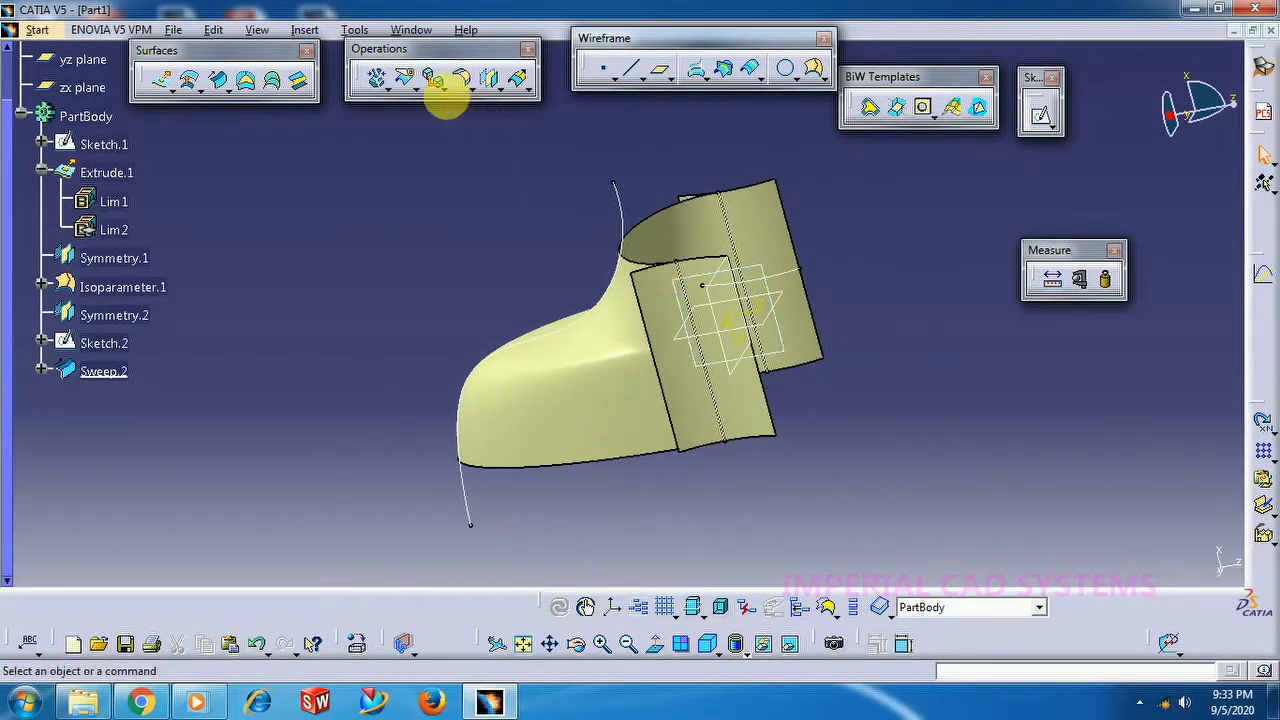
middle_drag(848, 343, 784, 350)
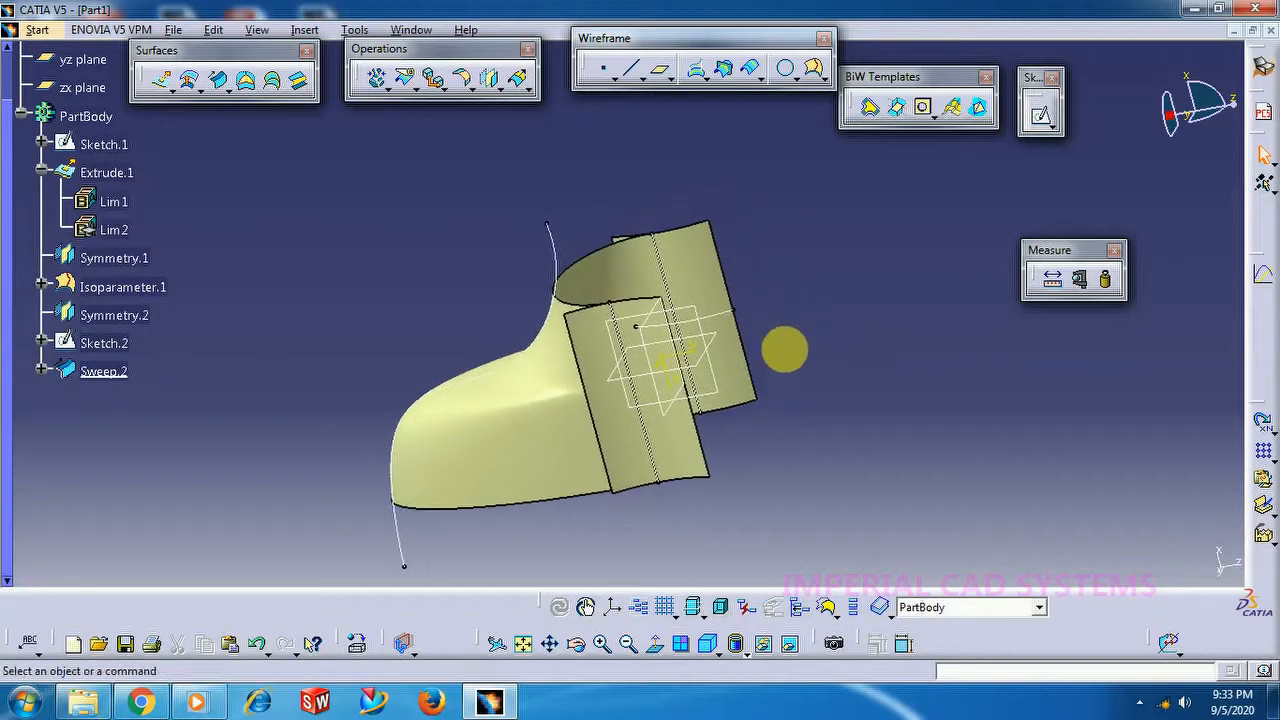
Split the Symmetry.1 surface with the Symmetry.2 curve, keeping the portion outside the swept surface.
click(405, 85)
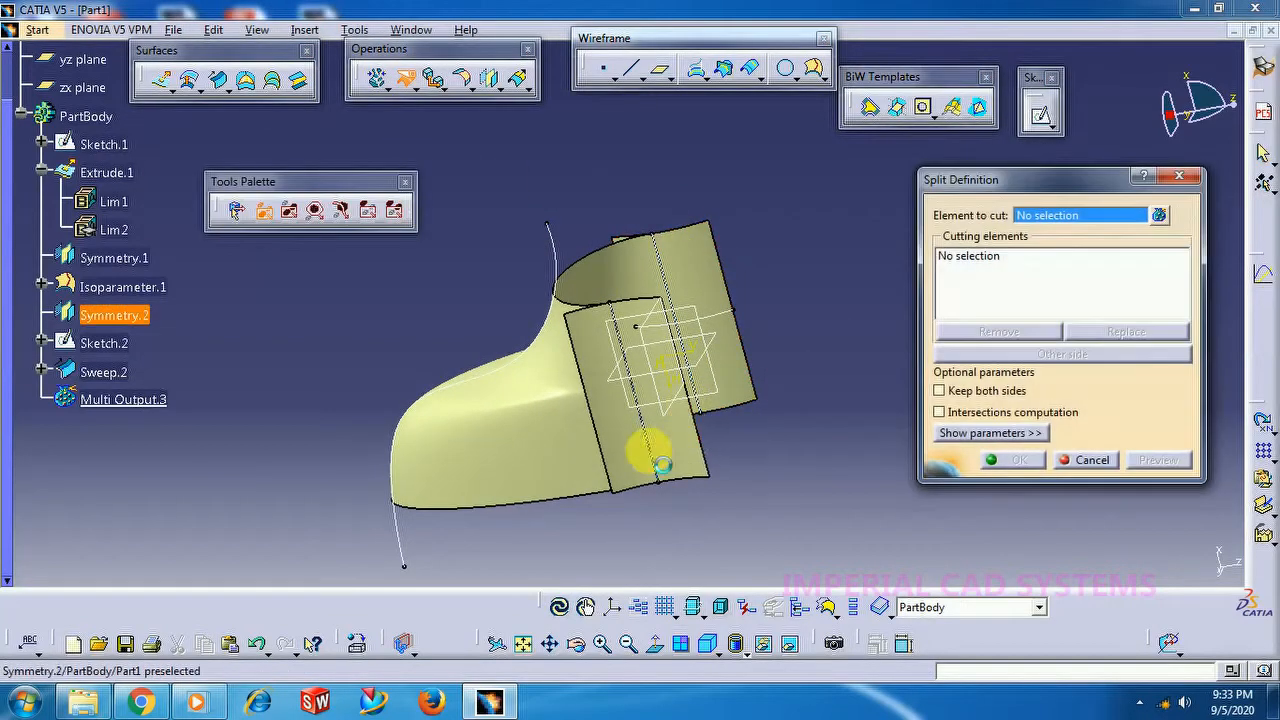
click(646, 468)
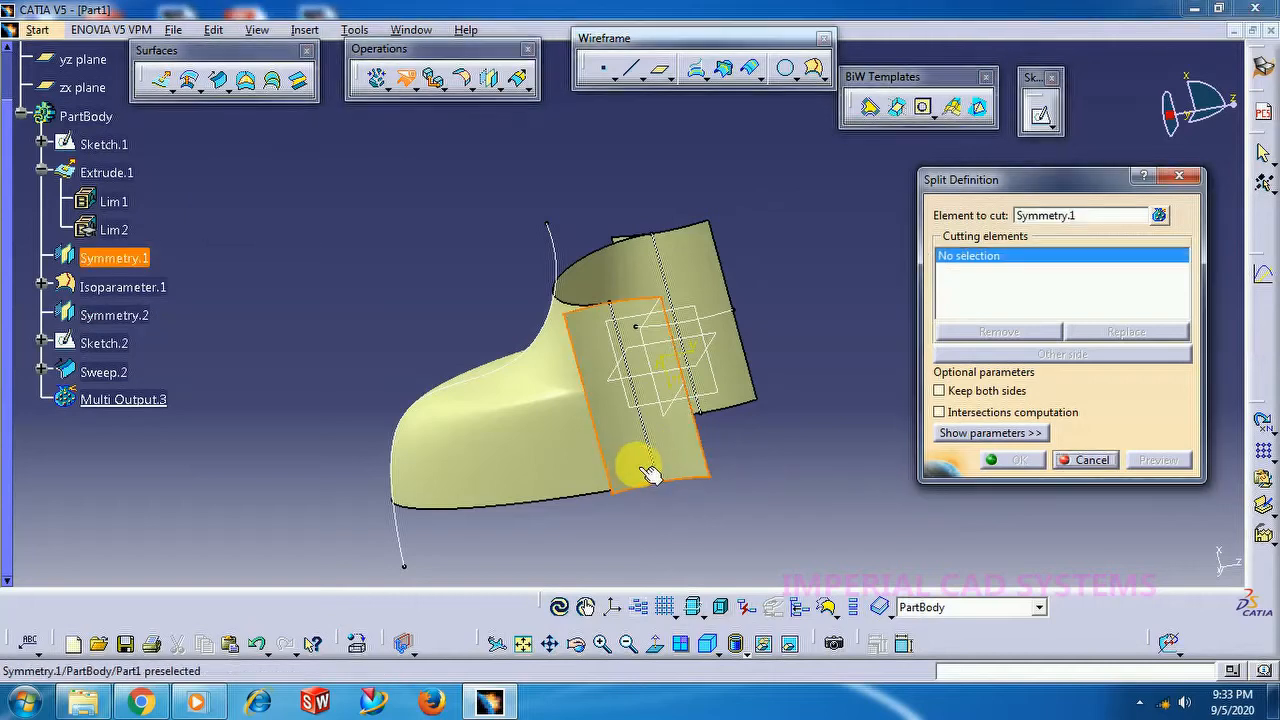
click(662, 466)
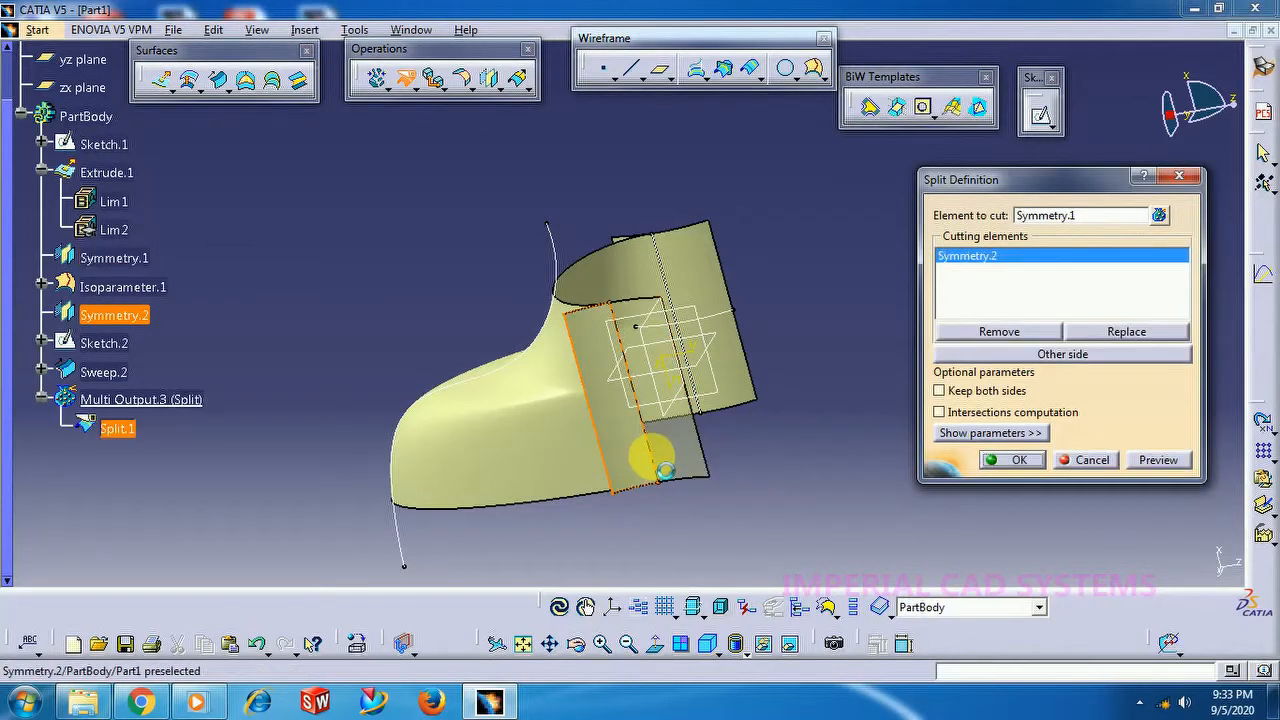
click(1040, 360)
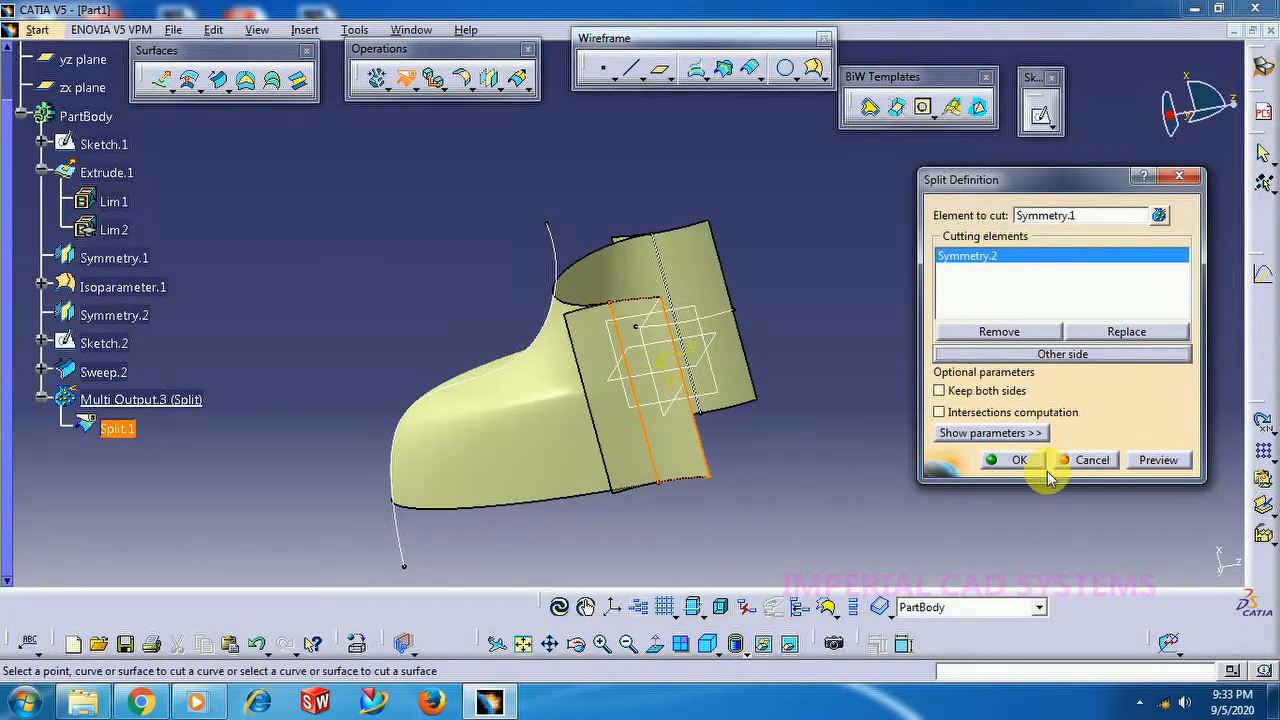
click(1018, 460)
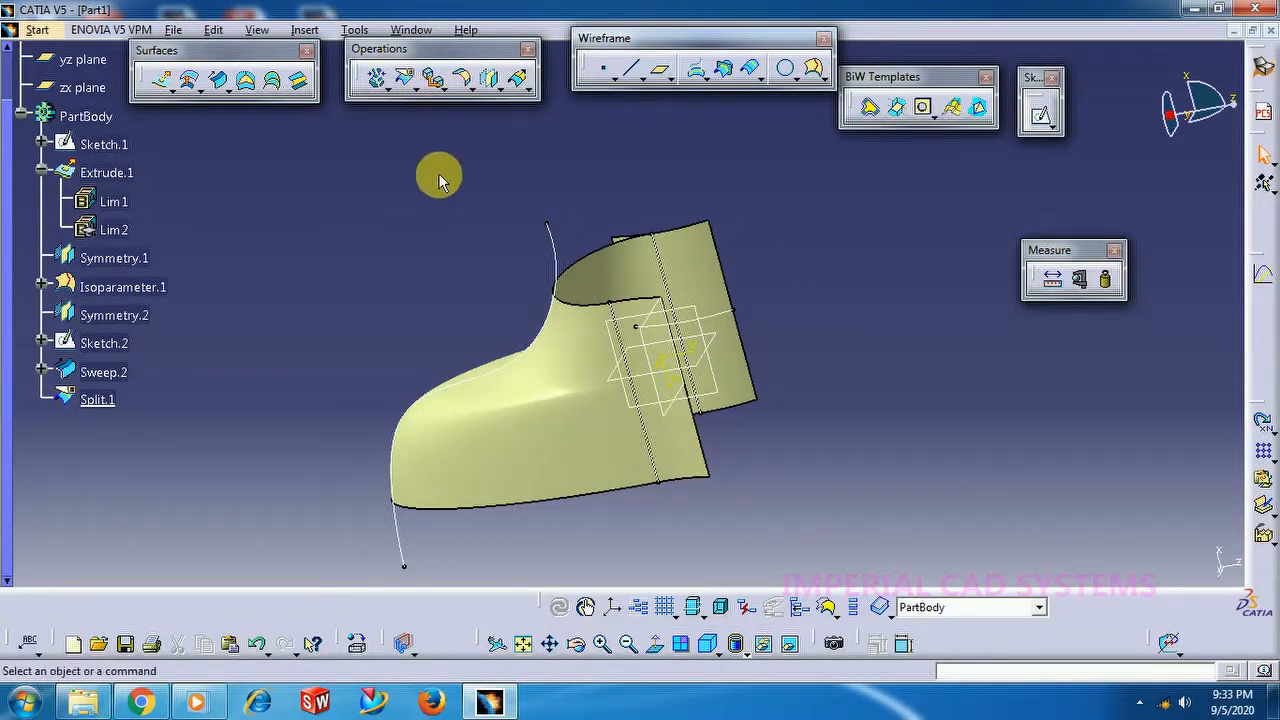
Split the Extrude.1 surface with the Isoparameter.1 curve, keeping the portion outside the swept surface.
click(407, 80)
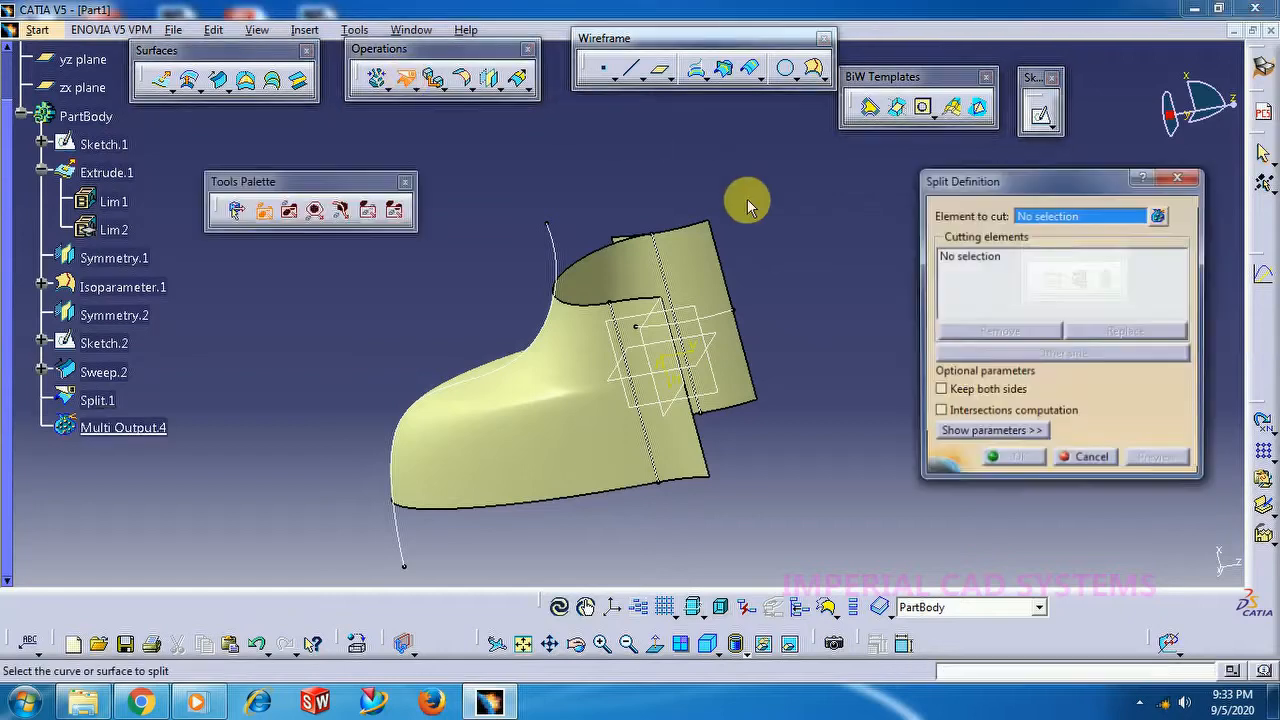
click(708, 254)
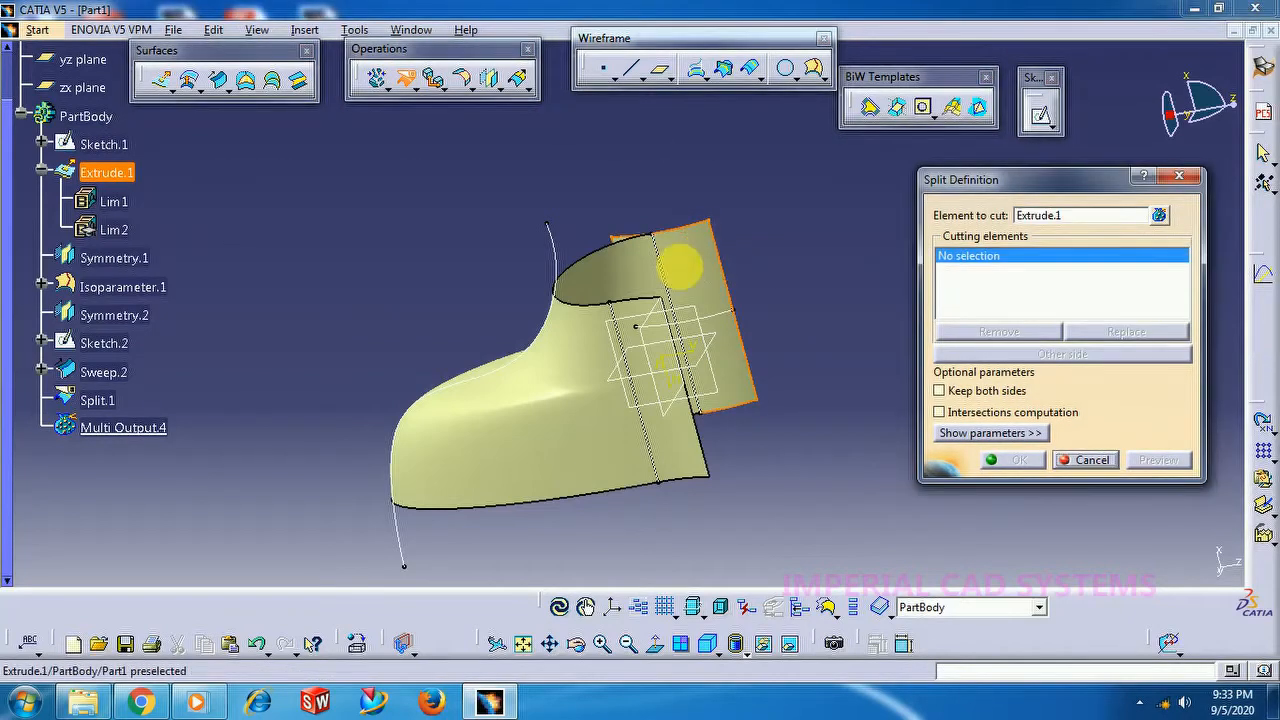
click(672, 286)
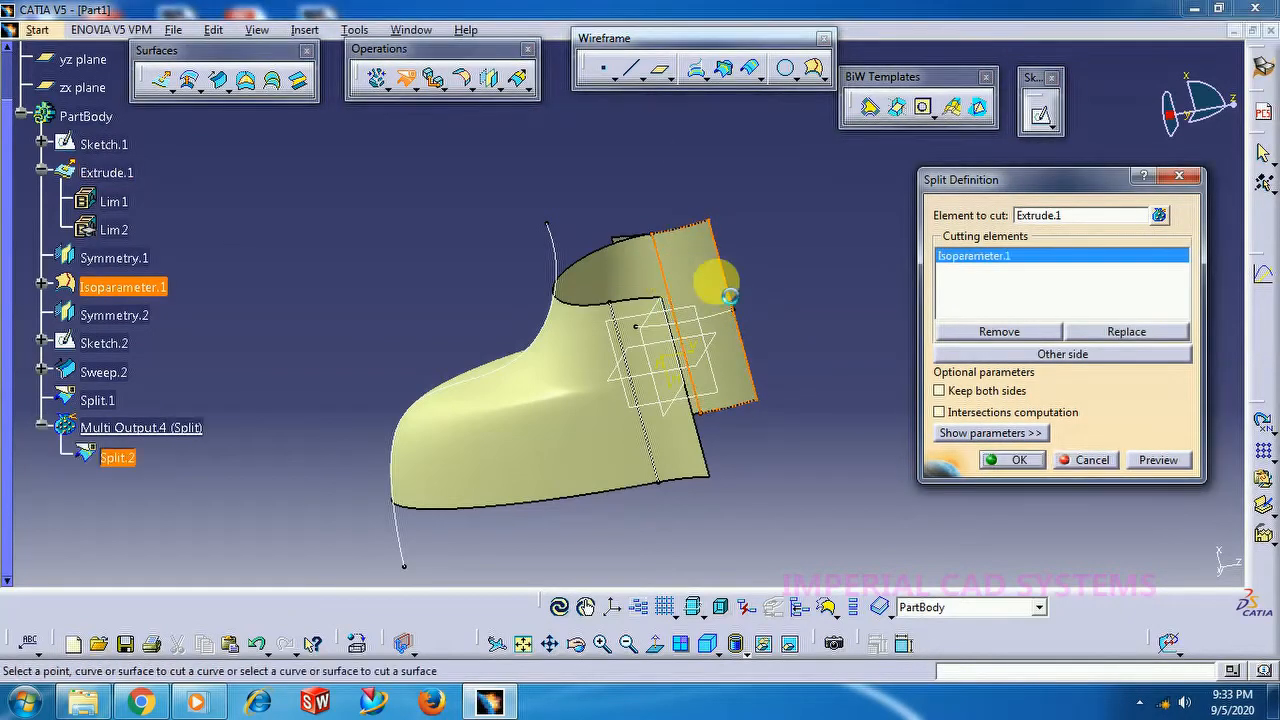
click(1064, 358)
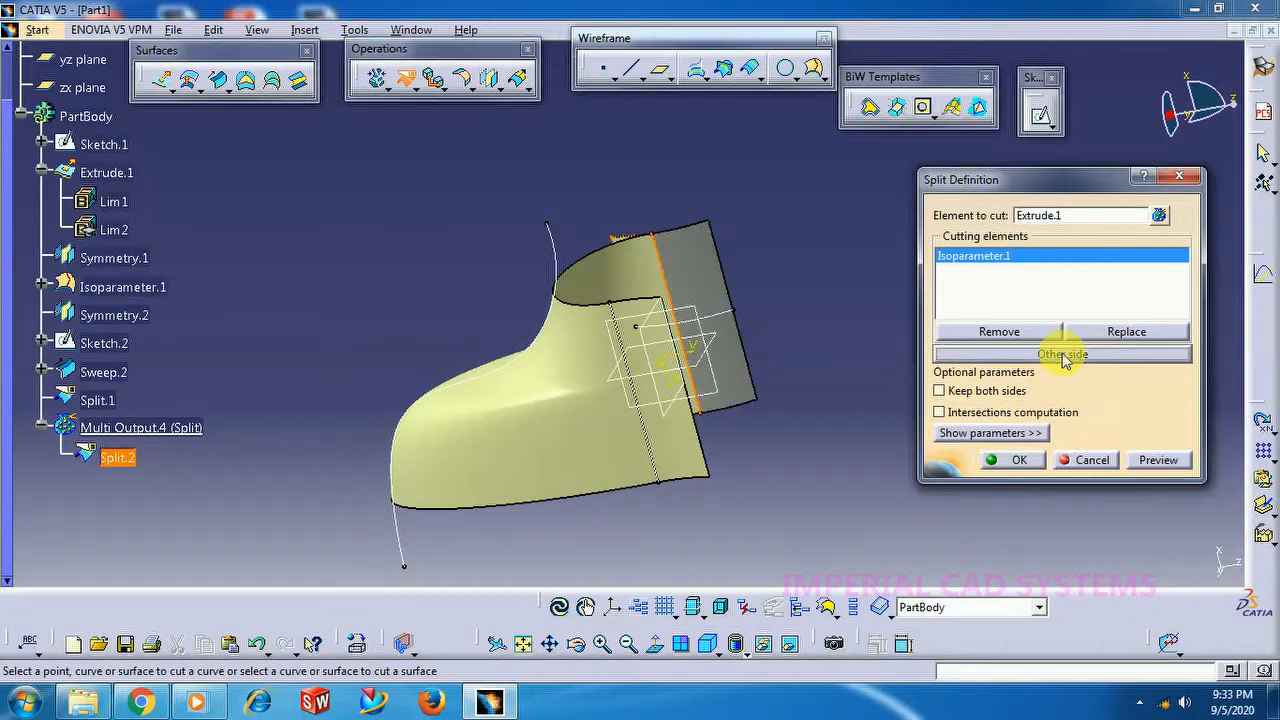
click(1019, 460)
middle_drag(791, 317, 529, 240)
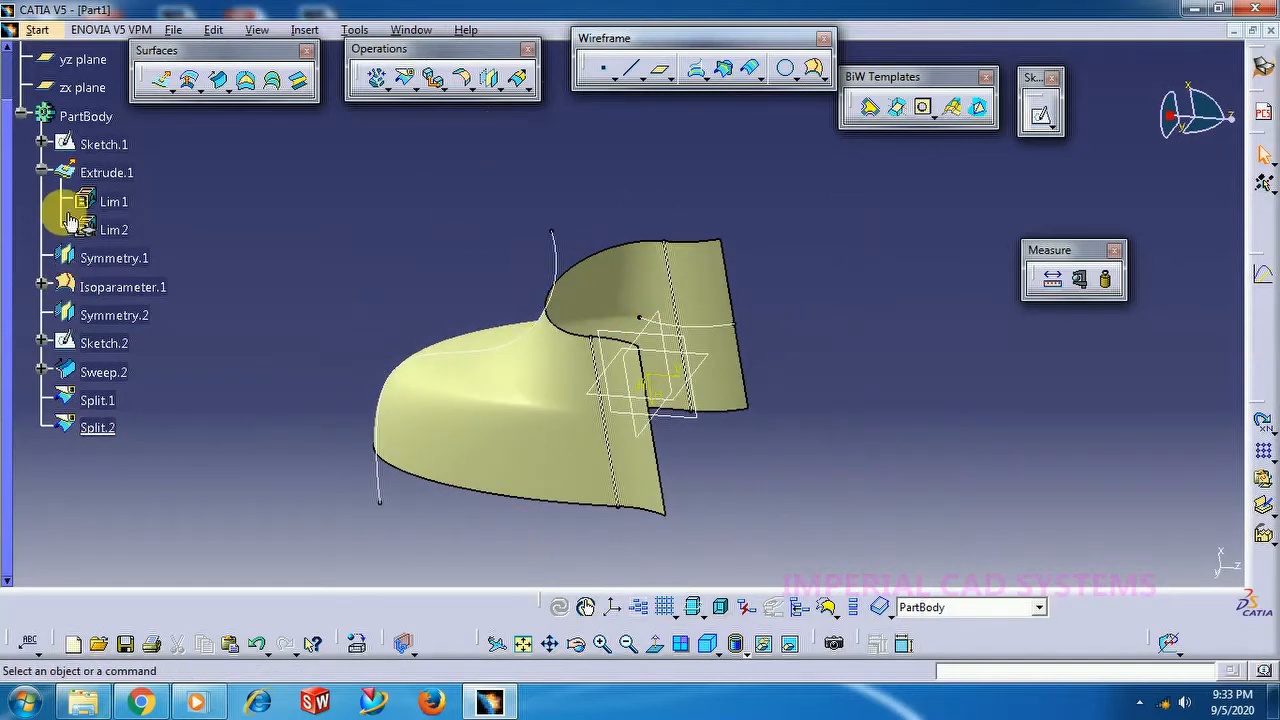
Adjust the profile arc in Sketch.1 slightly and exit the sketch.
double_click(100, 146)
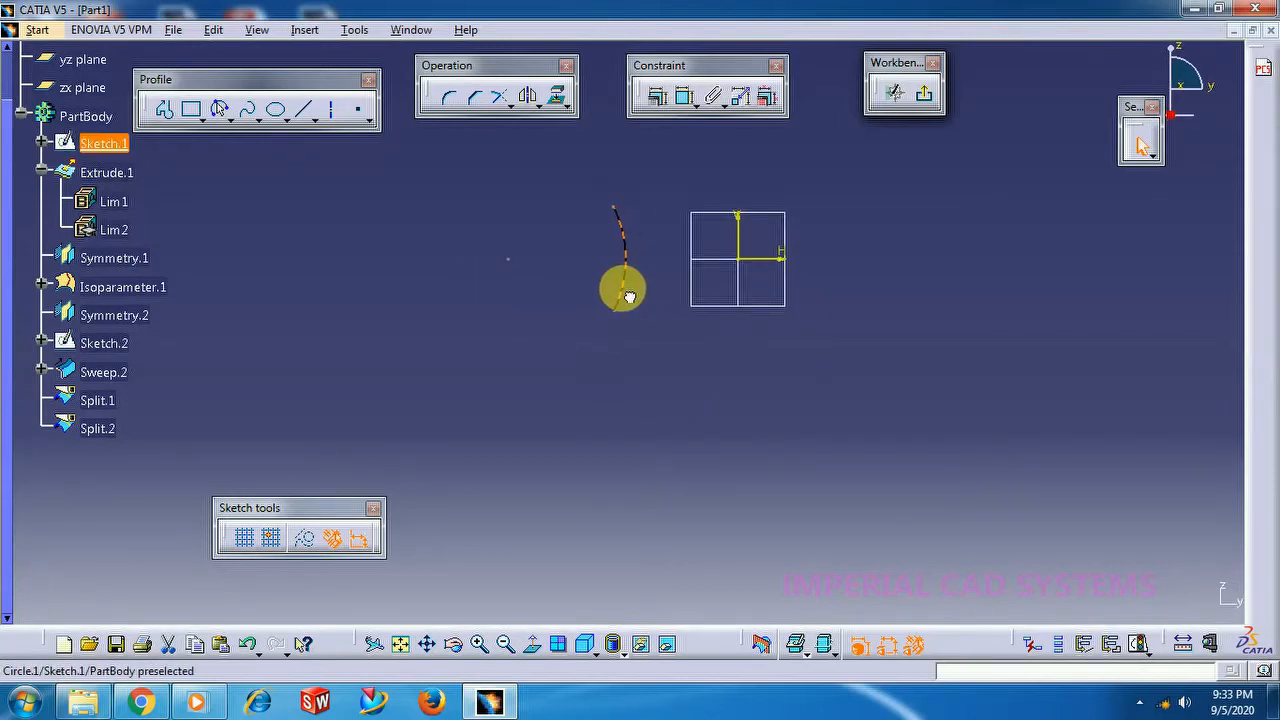
click(627, 293)
click(898, 98)
click(925, 95)
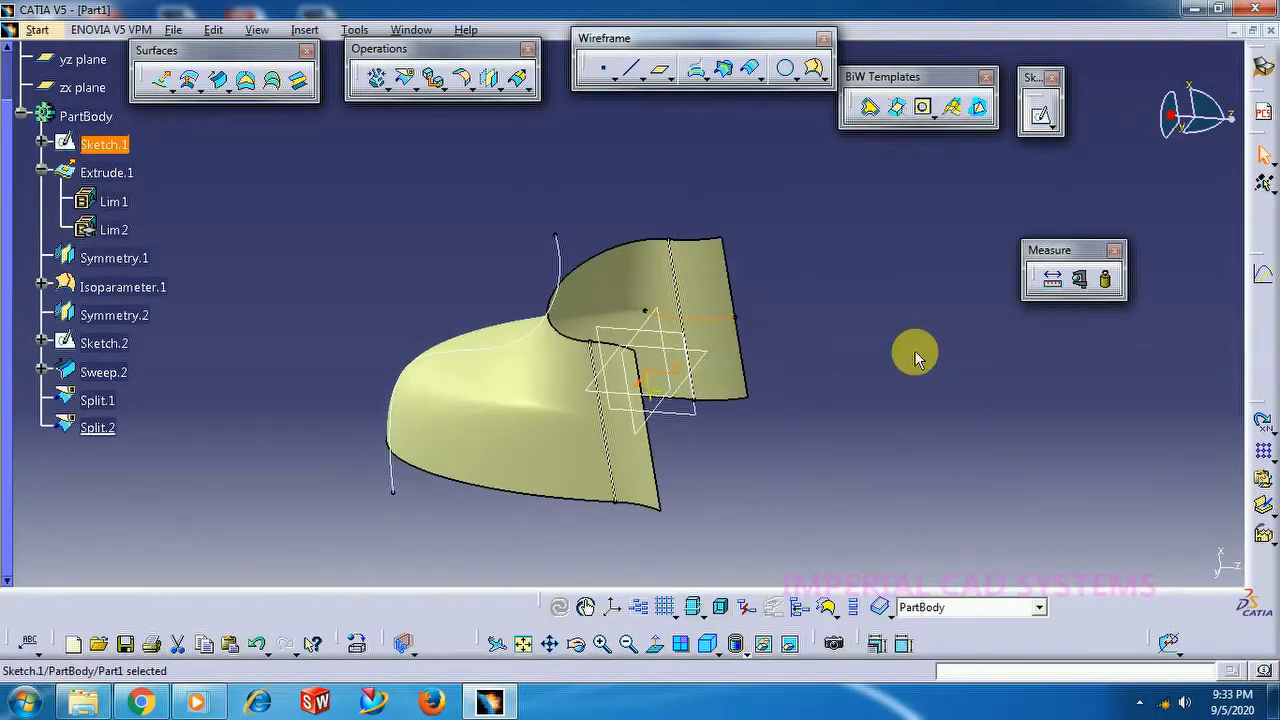
middle_drag(370, 389, 386, 332)
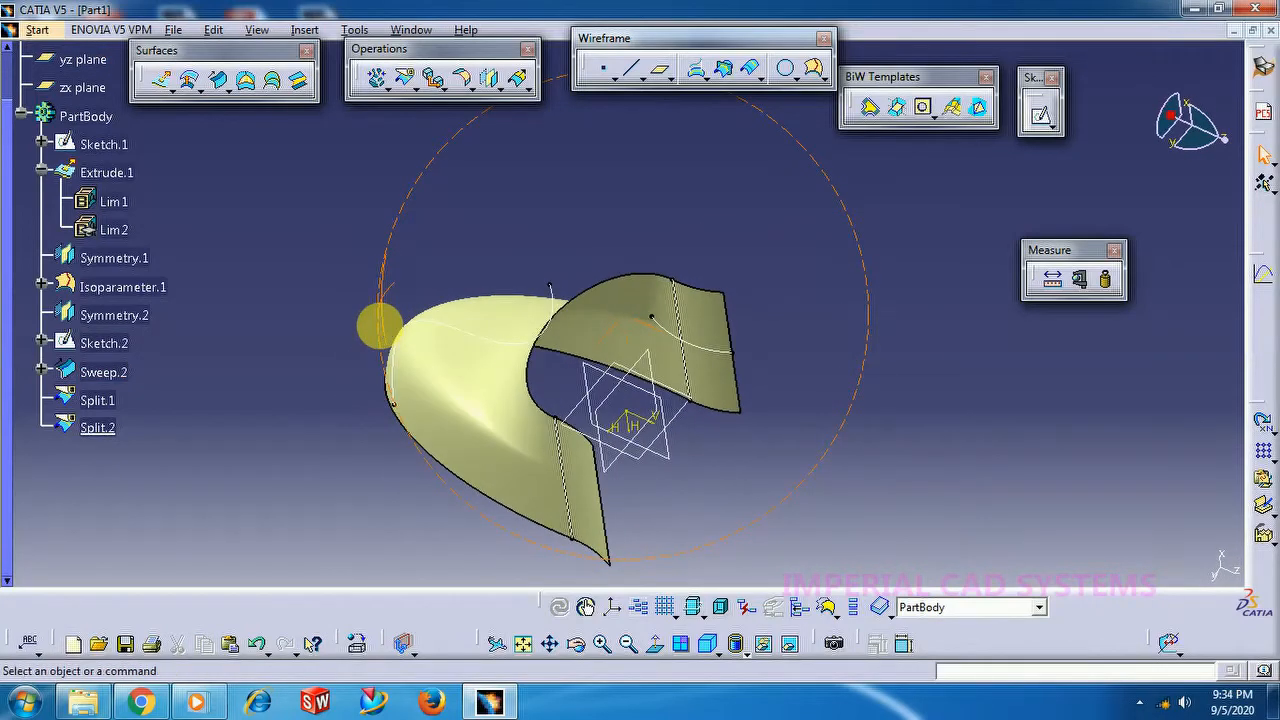
Extrude the free outer edge of Split.2 along the Z component with limits of 100 mm and 0 mm.
middle_drag(693, 495, 748, 424)
middle_click(750, 466)
middle_drag(706, 467, 713, 455)
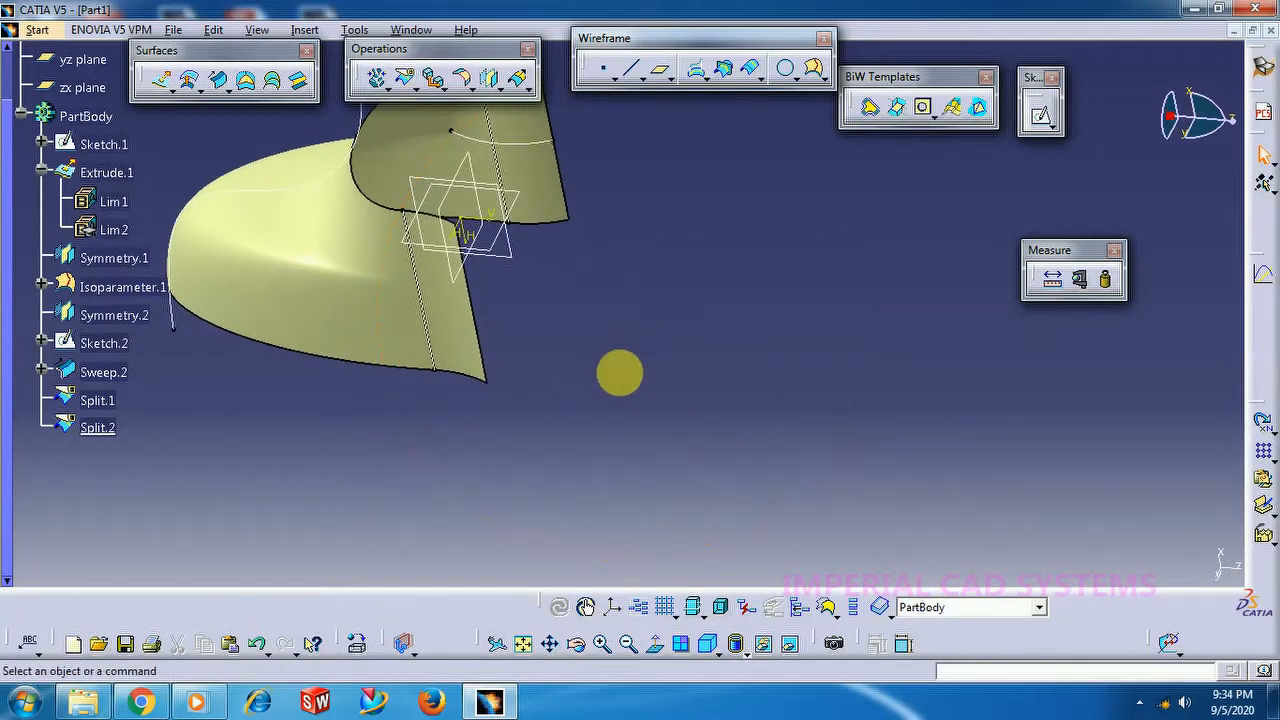
middle_drag(618, 370, 675, 511)
click(160, 80)
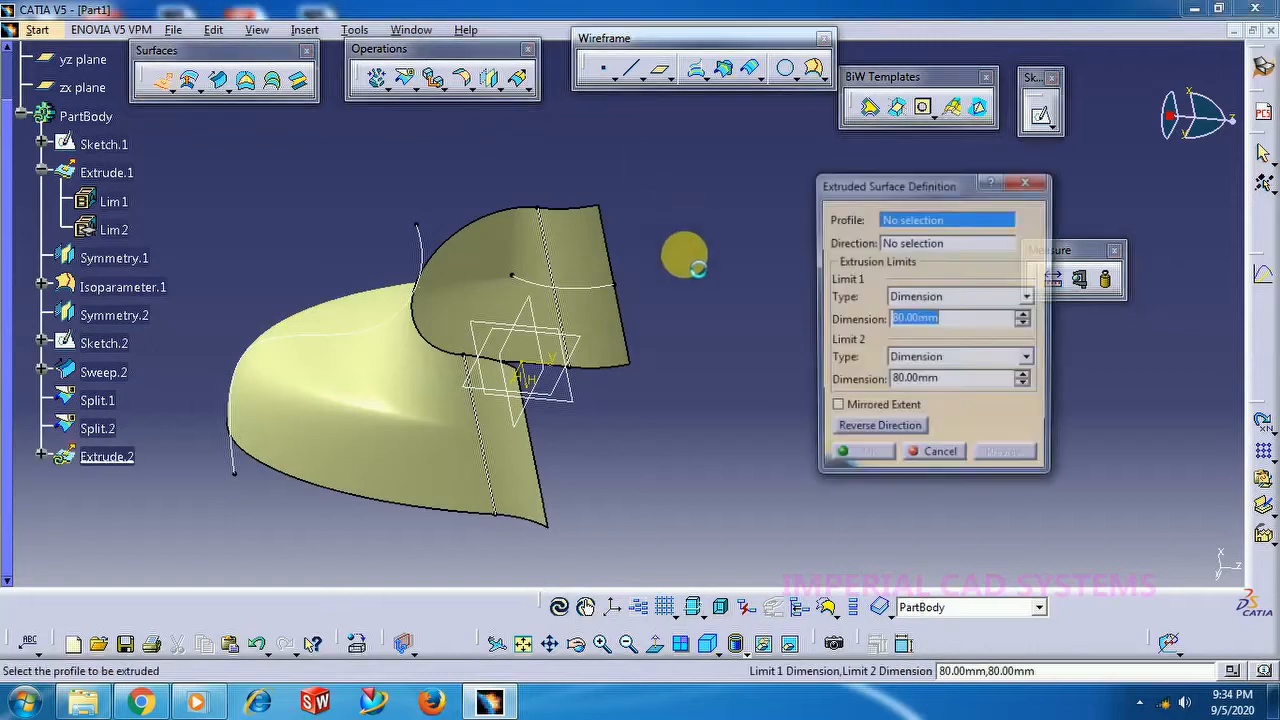
click(620, 272)
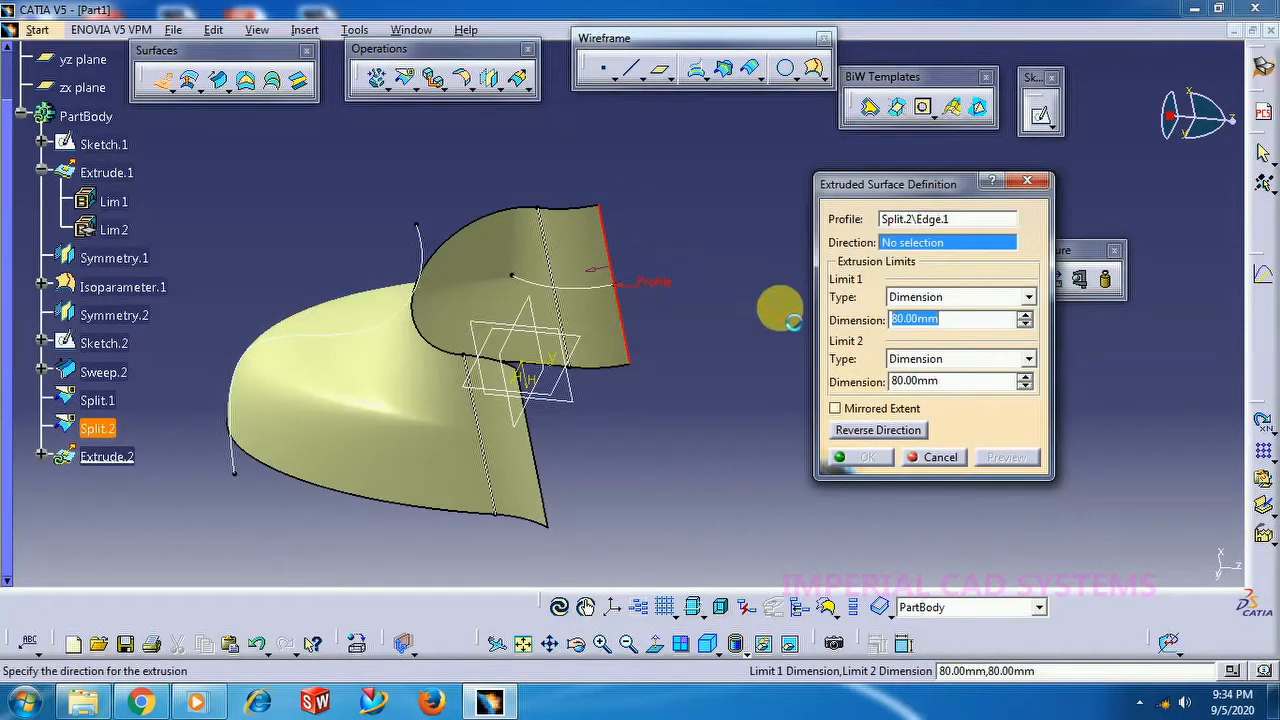
right_click(915, 247)
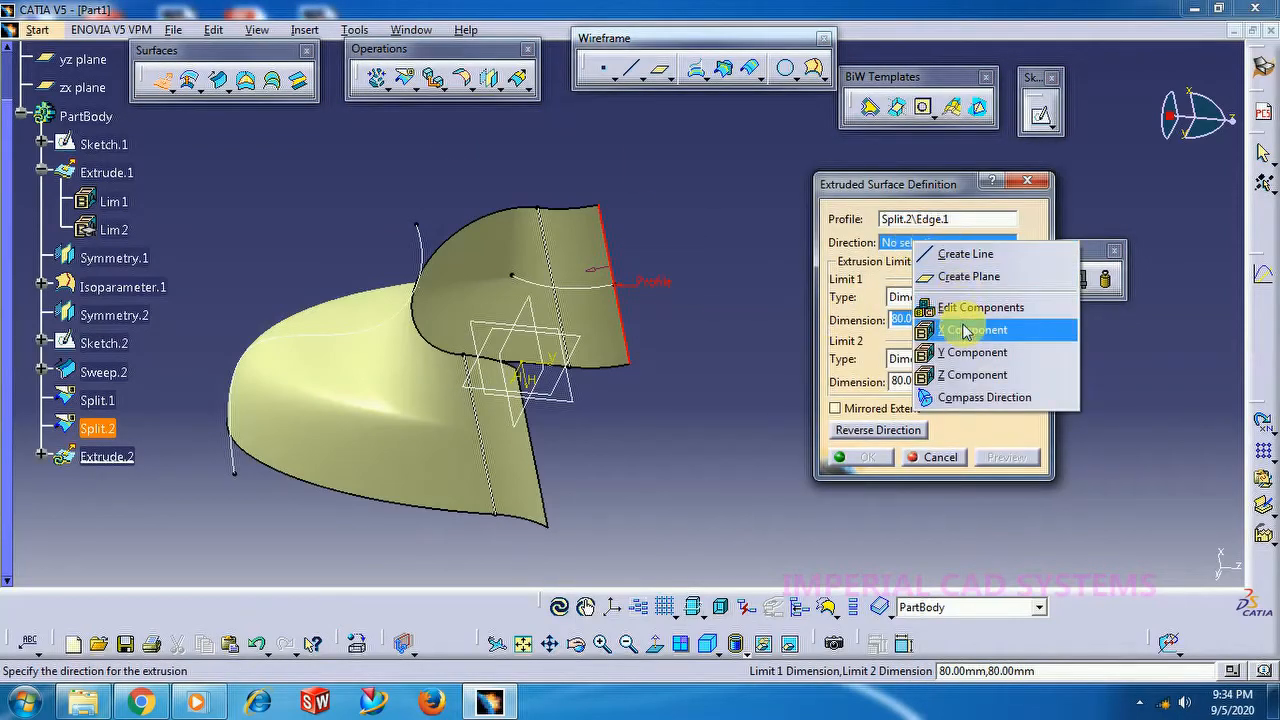
click(952, 374)
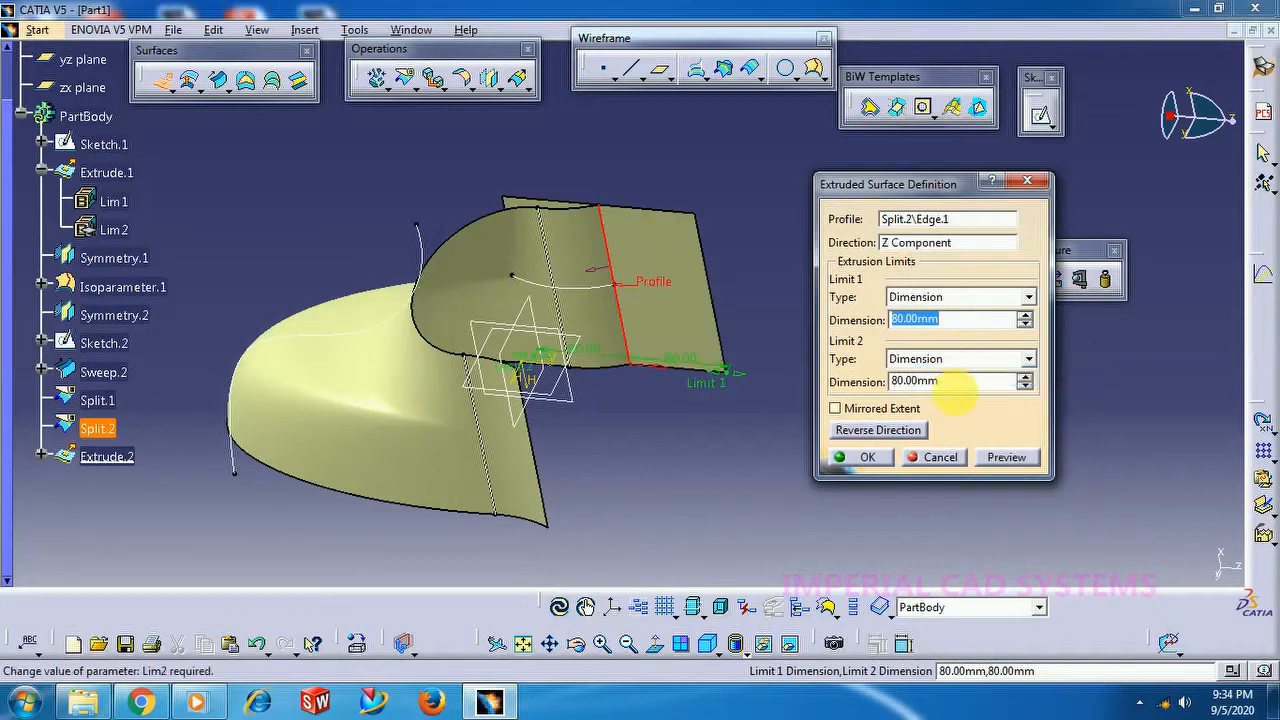
drag(946, 384, 868, 386)
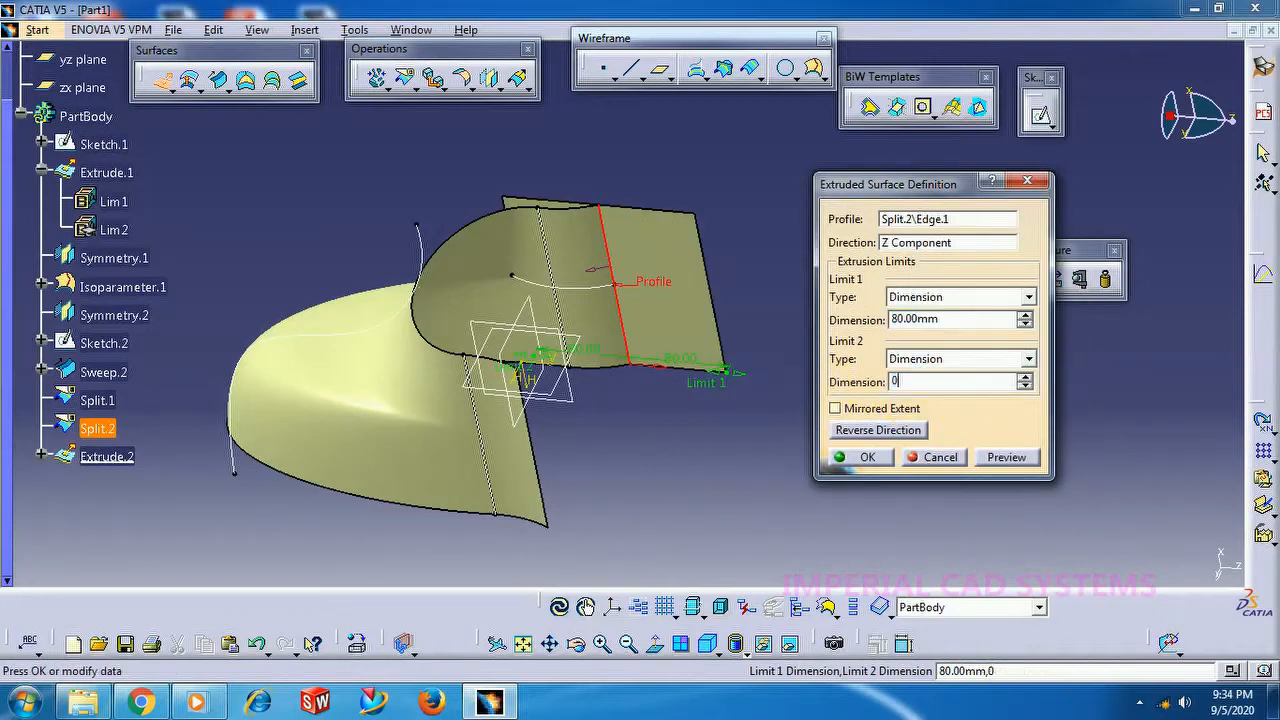
drag(972, 334, 840, 322)
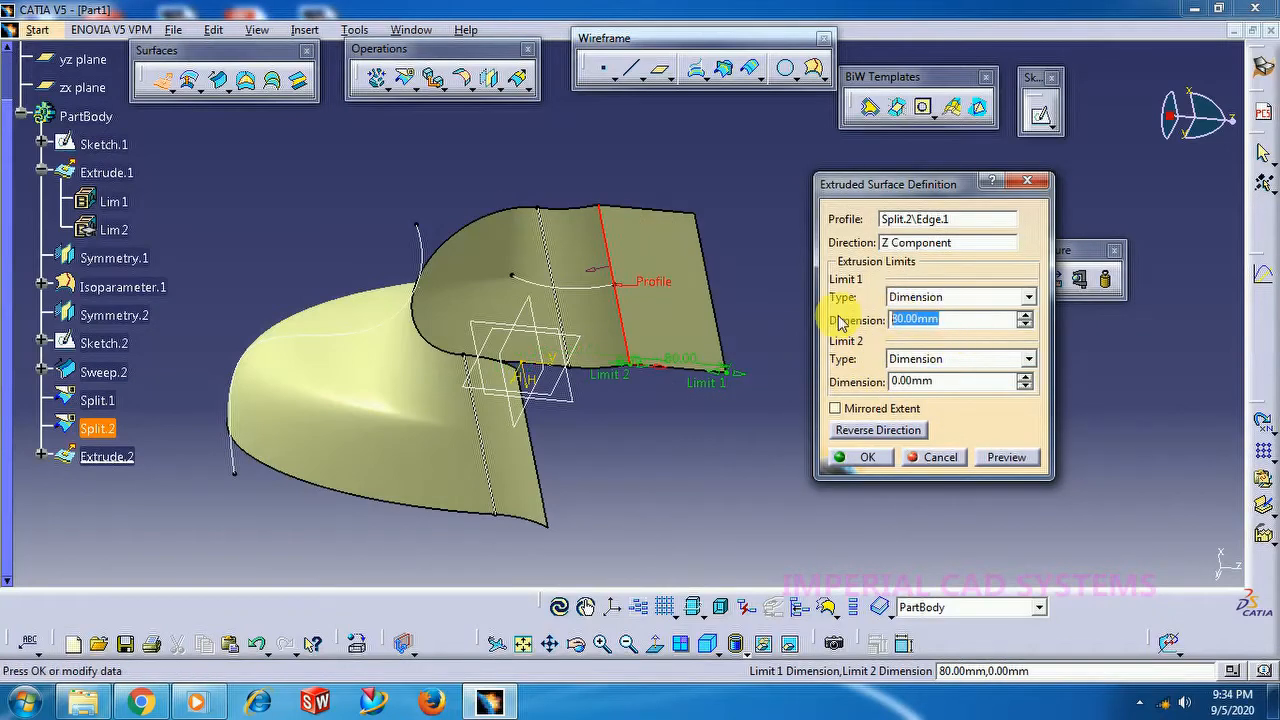
click(860, 457)
middle_drag(660, 406, 894, 417)
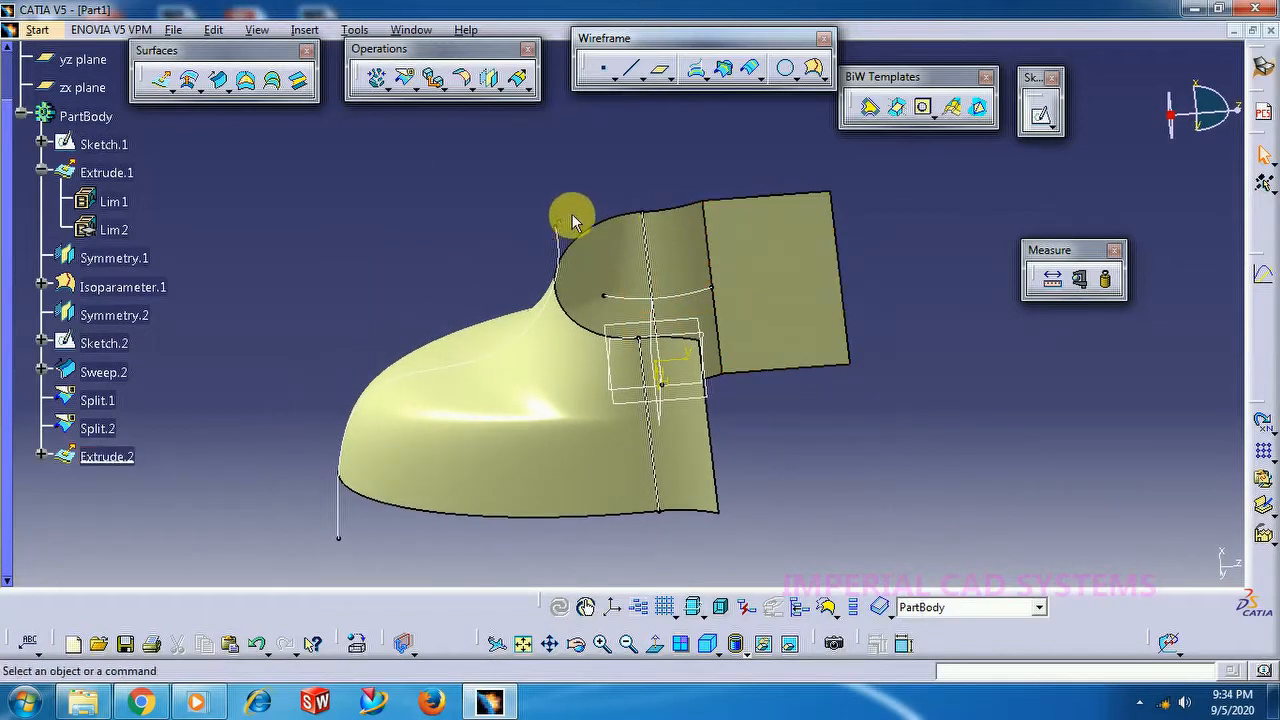
Shorten the first limit of the Extrude.2 surface, trying 50 mm before setting it to 75 mm.
double_click(757, 251)
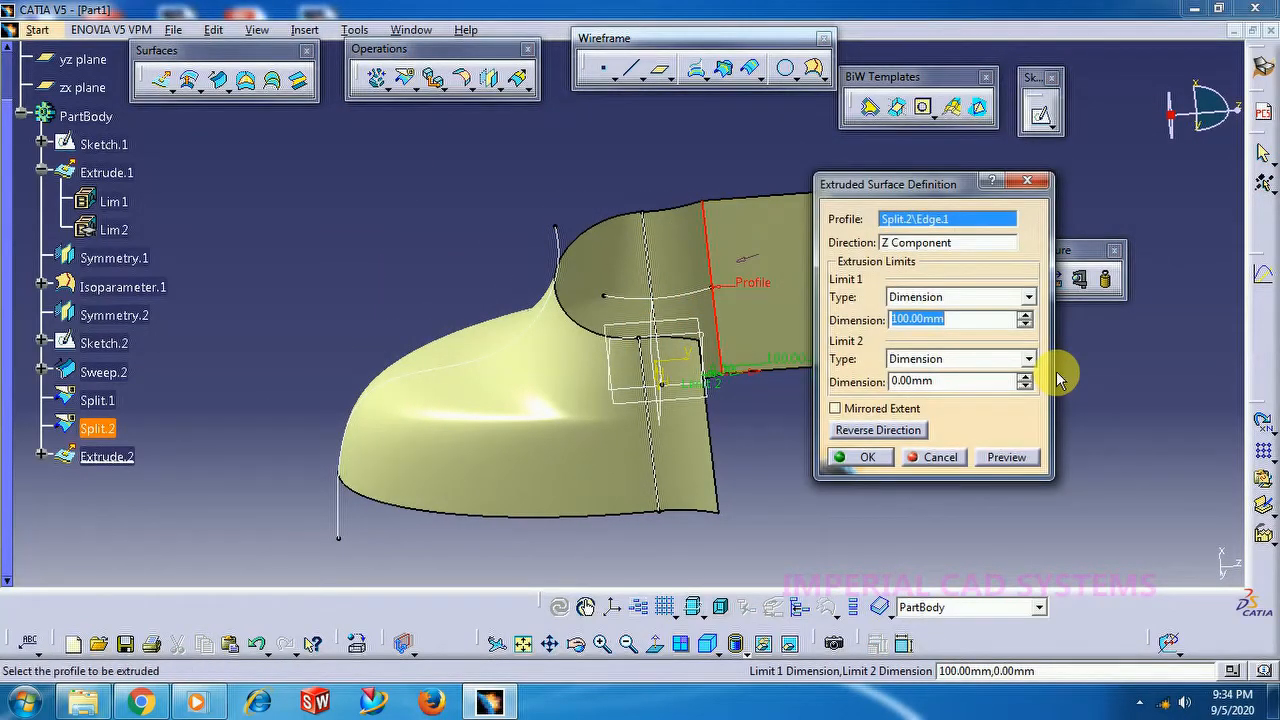
text(50)
key(Return)
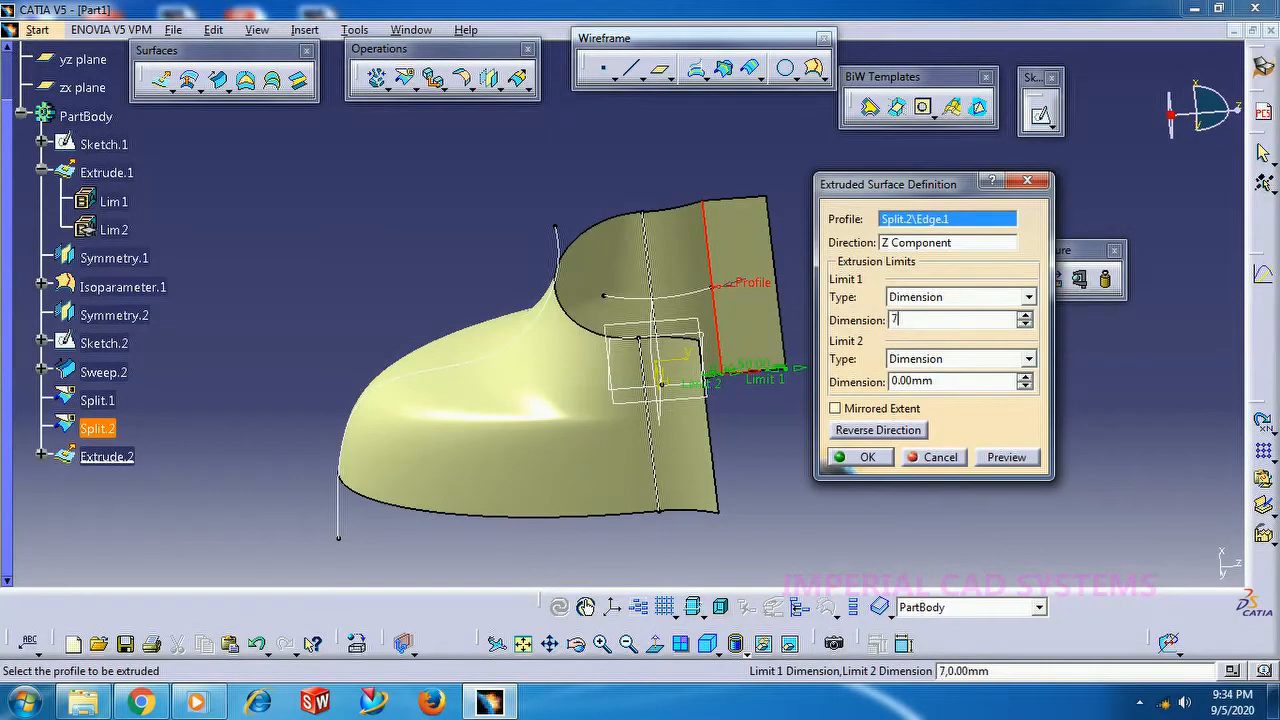
text(00mm)
key(Return)
middle_click(926, 431)
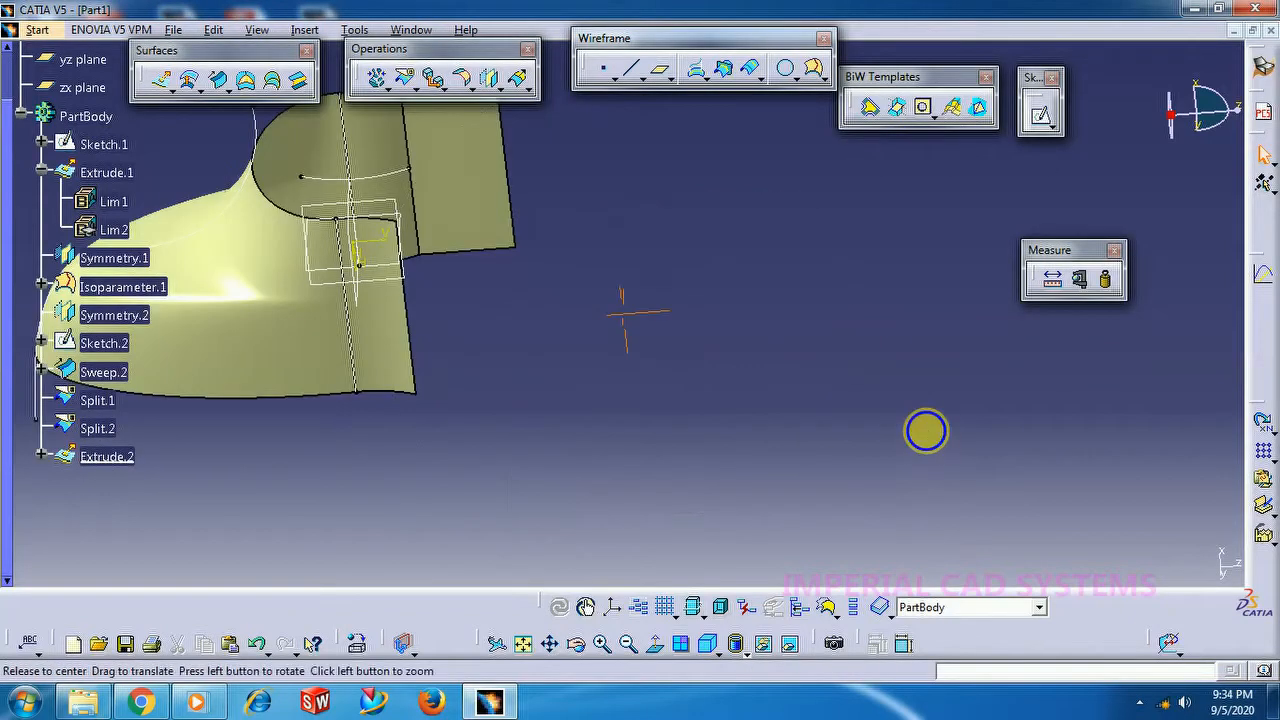
middle_drag(670, 360, 953, 476)
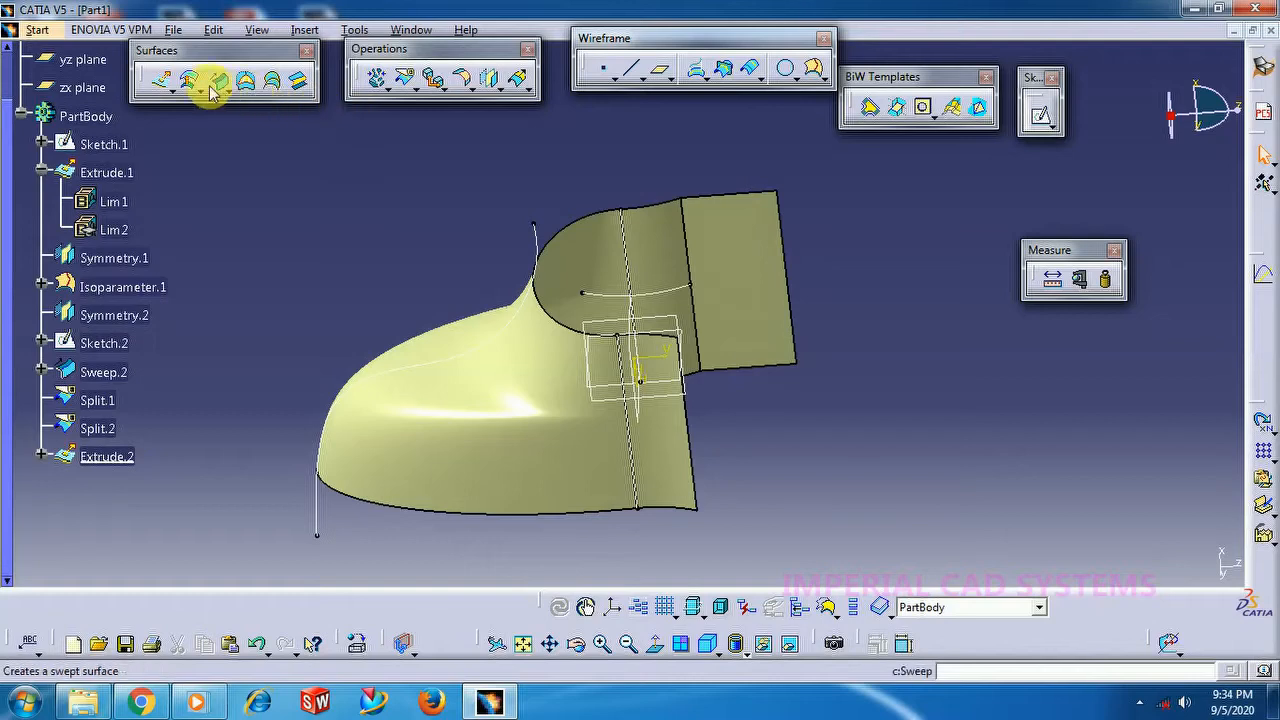
click(163, 82)
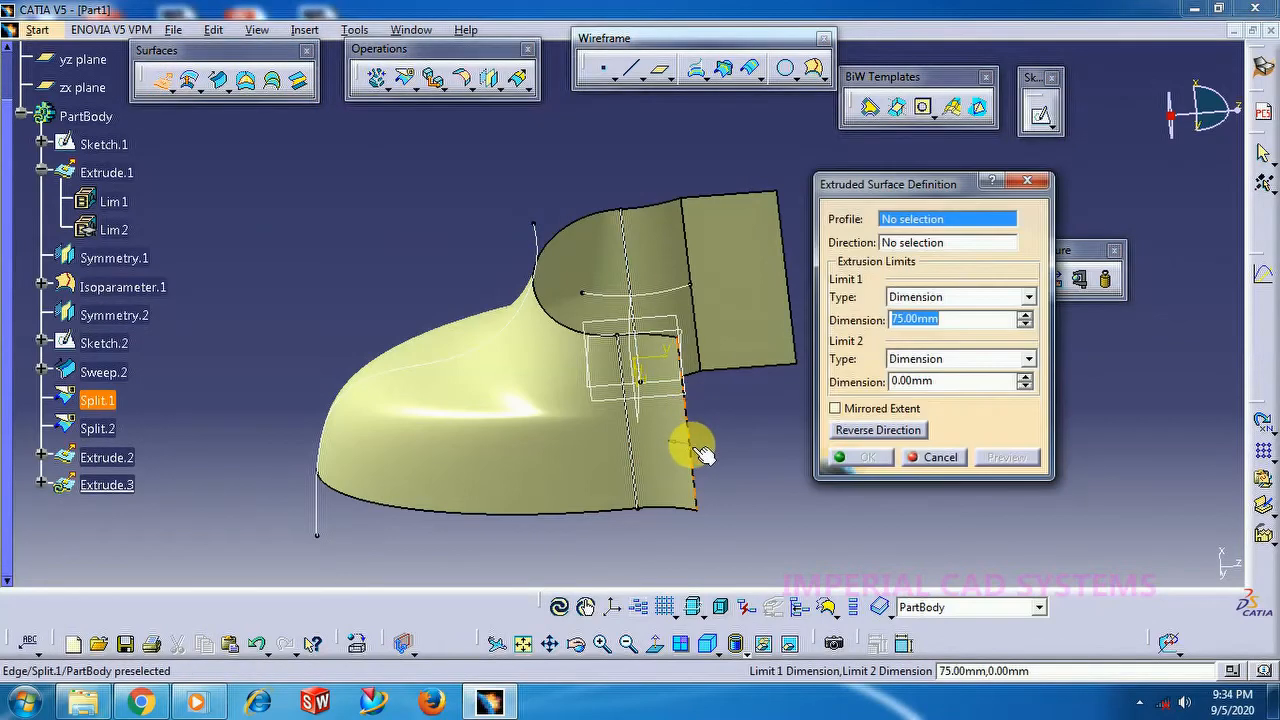
click(700, 452)
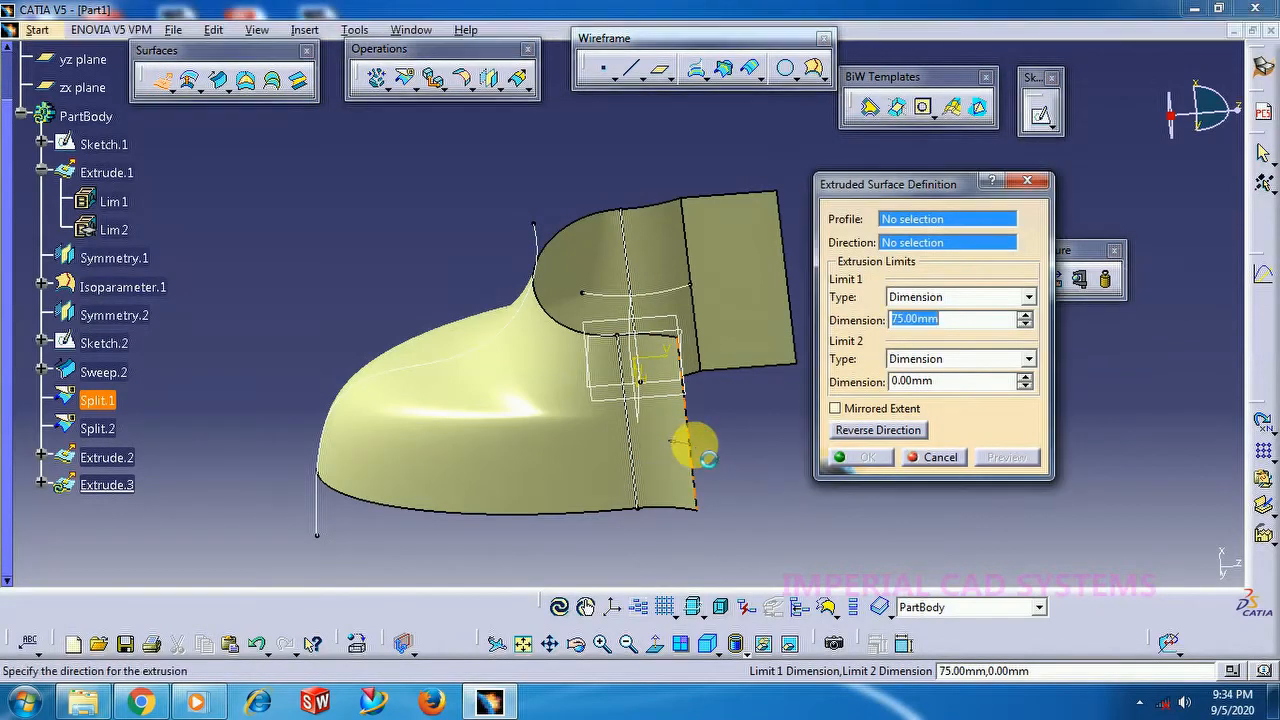
right_click(913, 252)
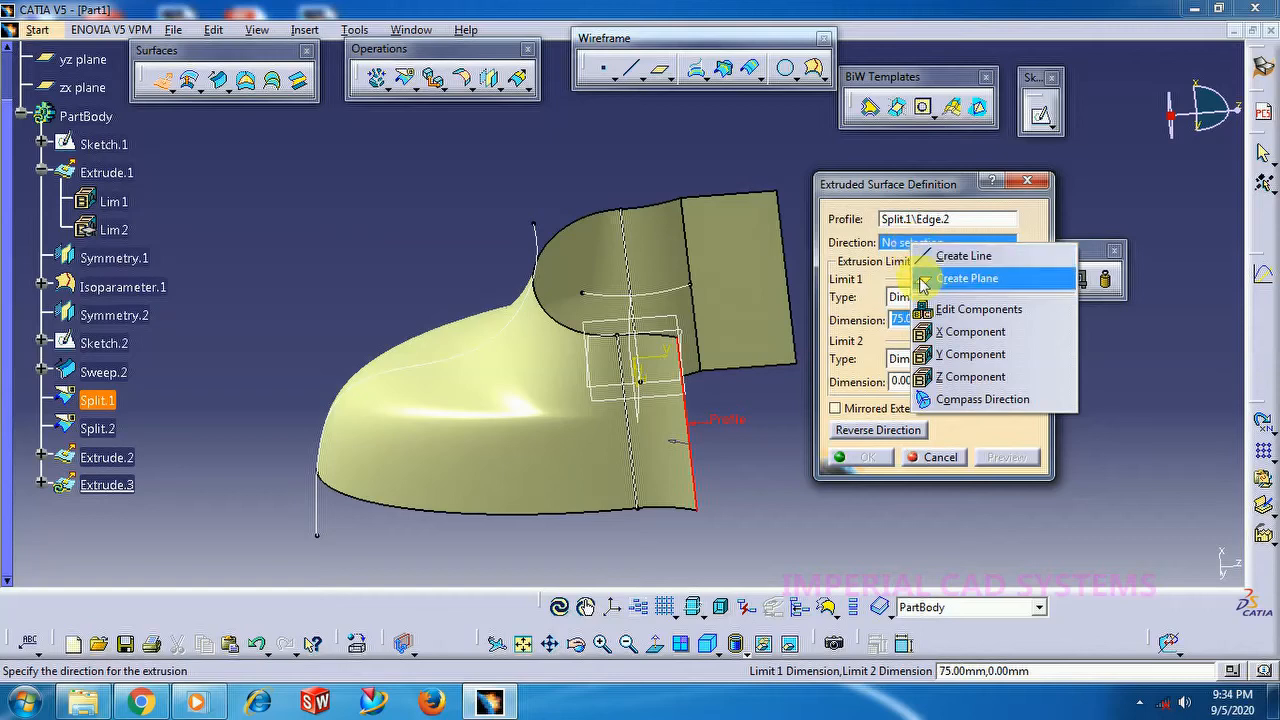
click(729, 149)
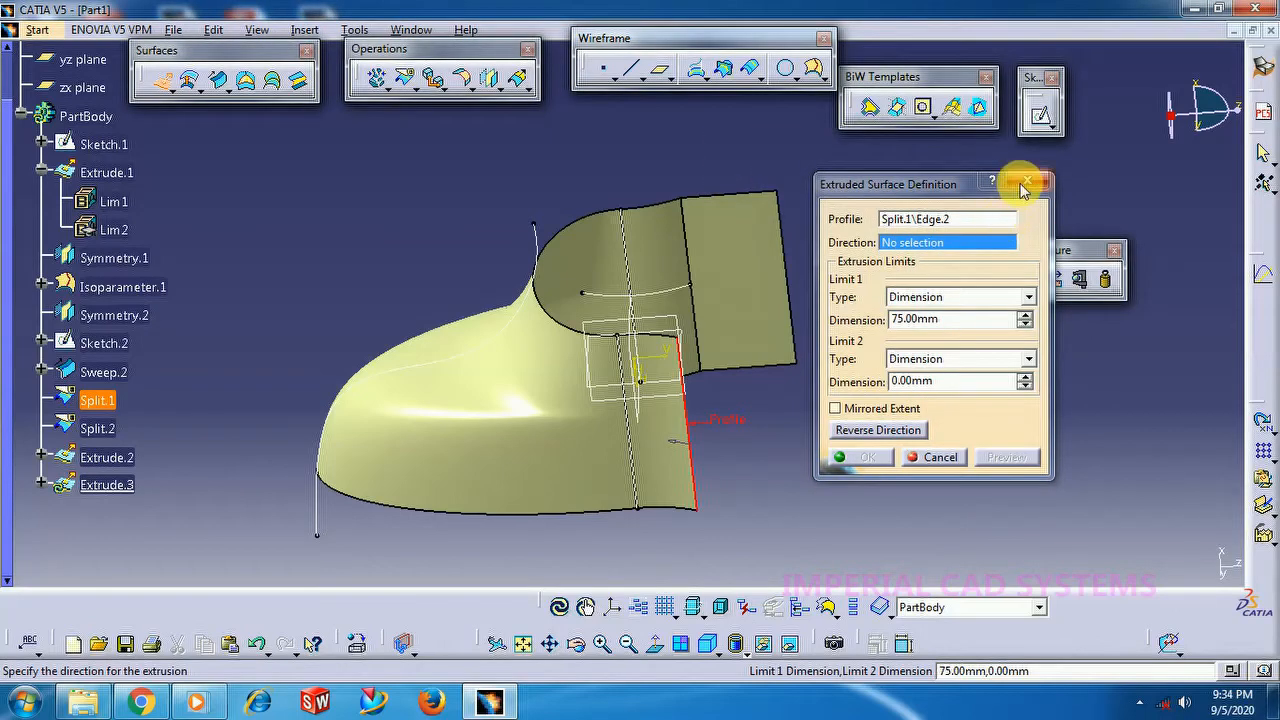
click(1024, 190)
Mirror the Extrude.2 surface about the zx plane with a Symmetry operation.
click(490, 78)
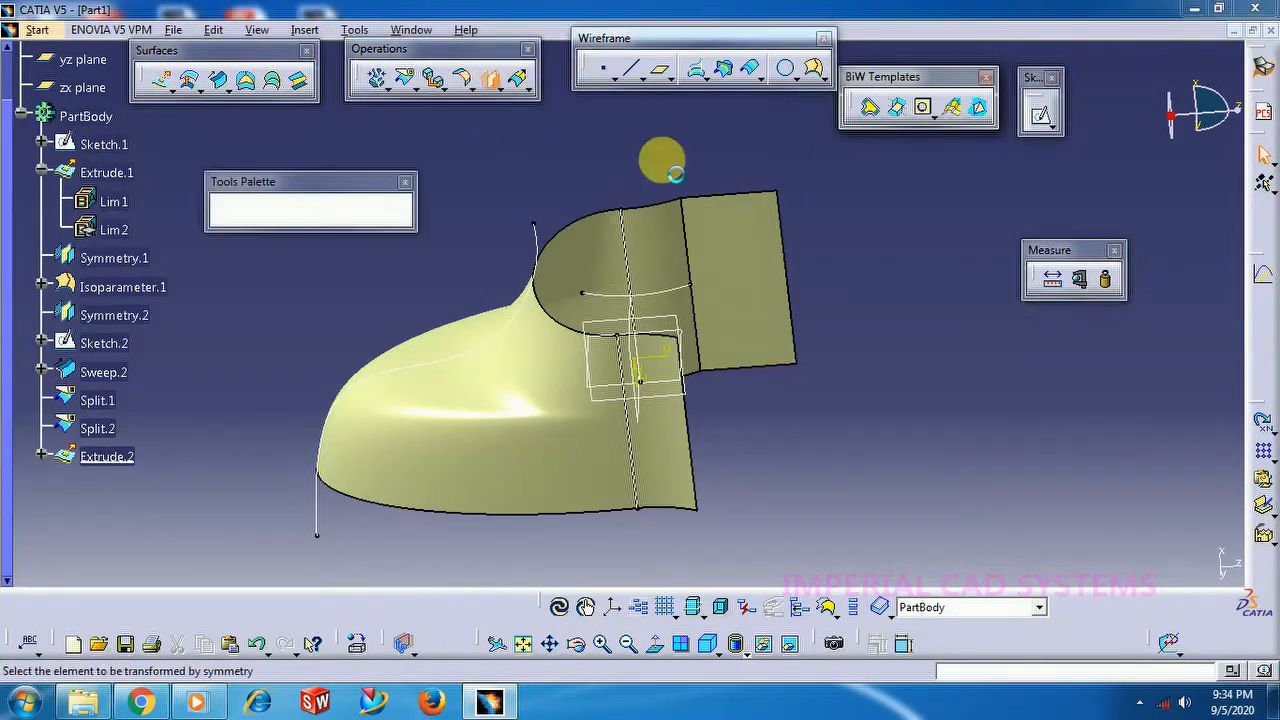
click(760, 292)
click(675, 325)
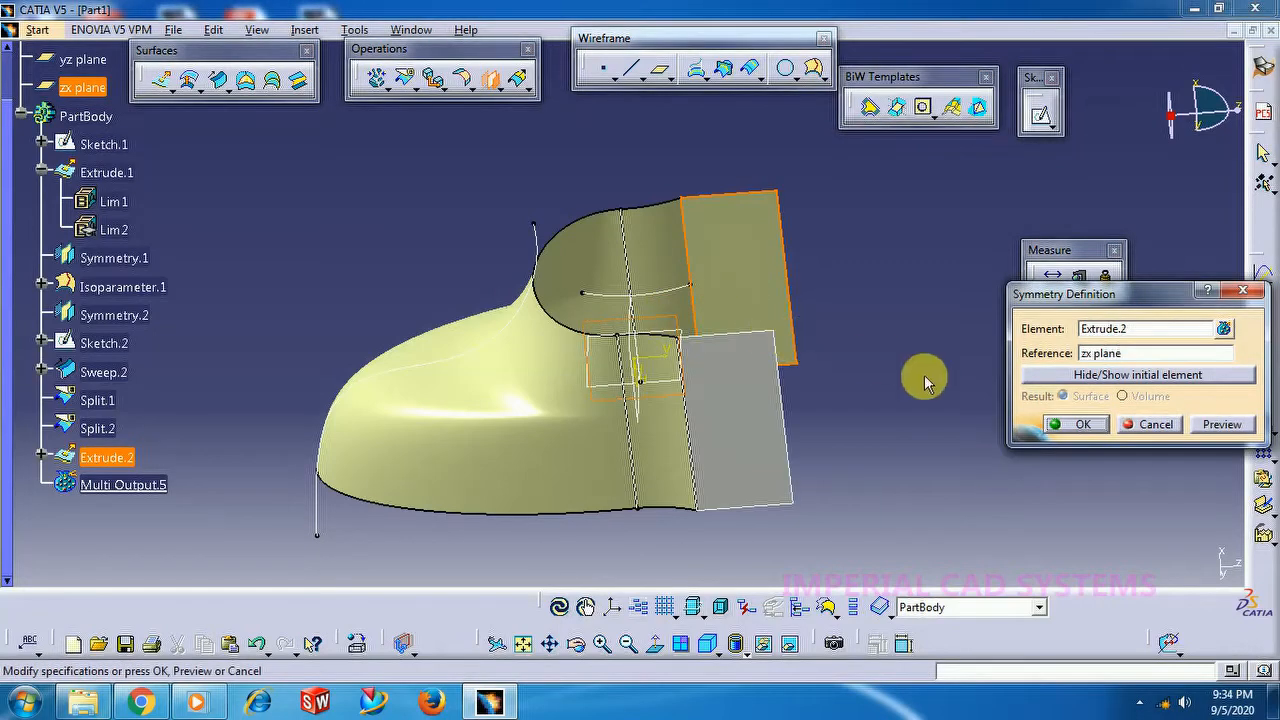
click(1068, 428)
middle_drag(851, 437, 904, 473)
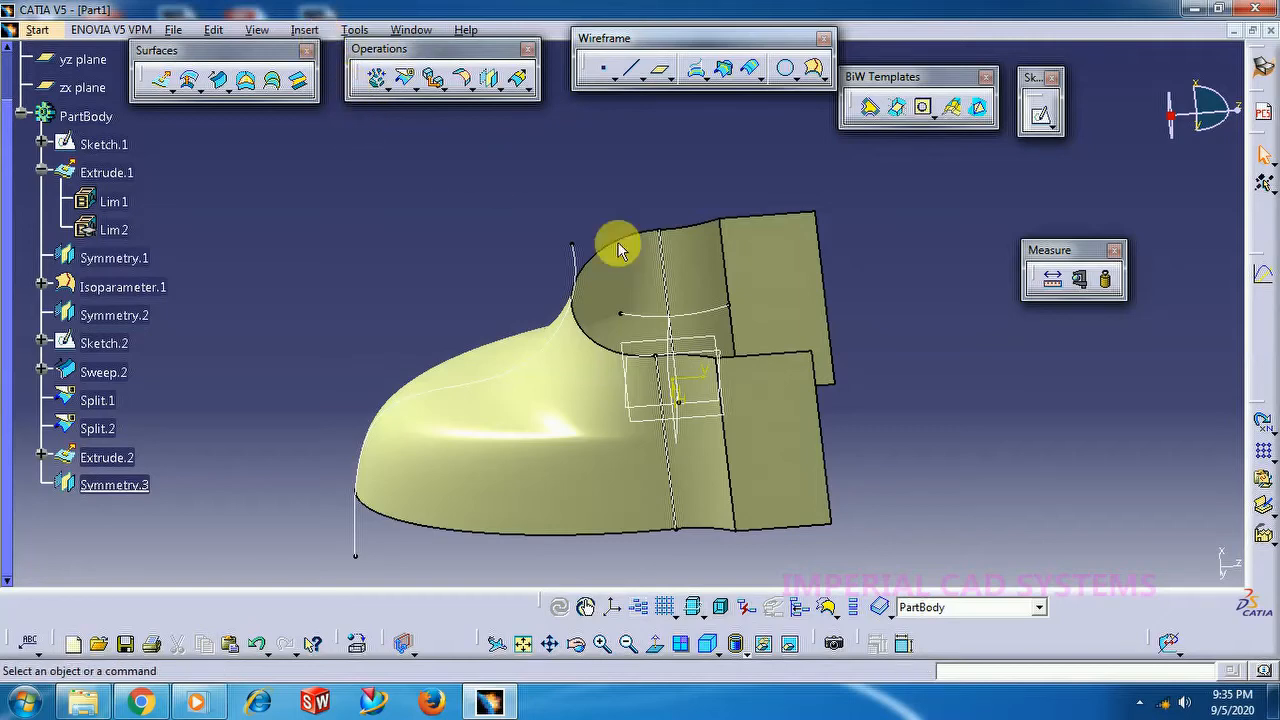
Increase the mirrored extrusion limit of the Extrude.1 surface to make the whole shape taller.
double_click(108, 176)
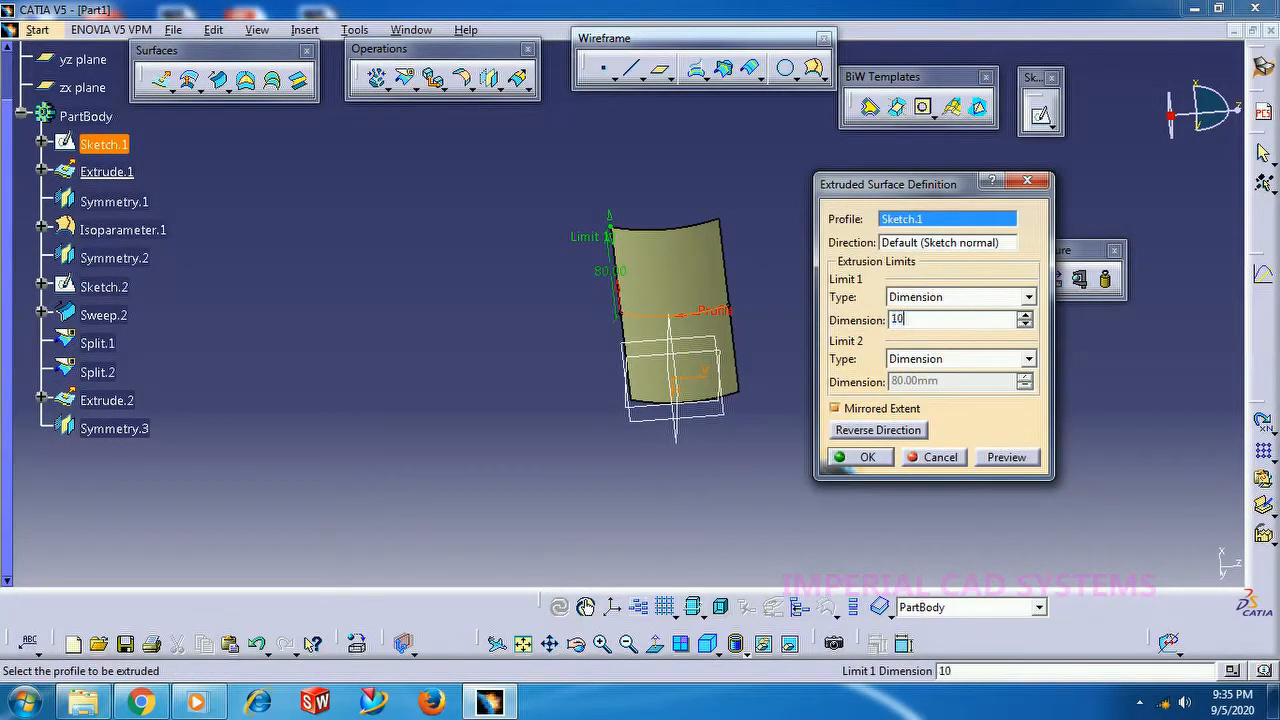
key(Return)
middle_drag(928, 425, 848, 320)
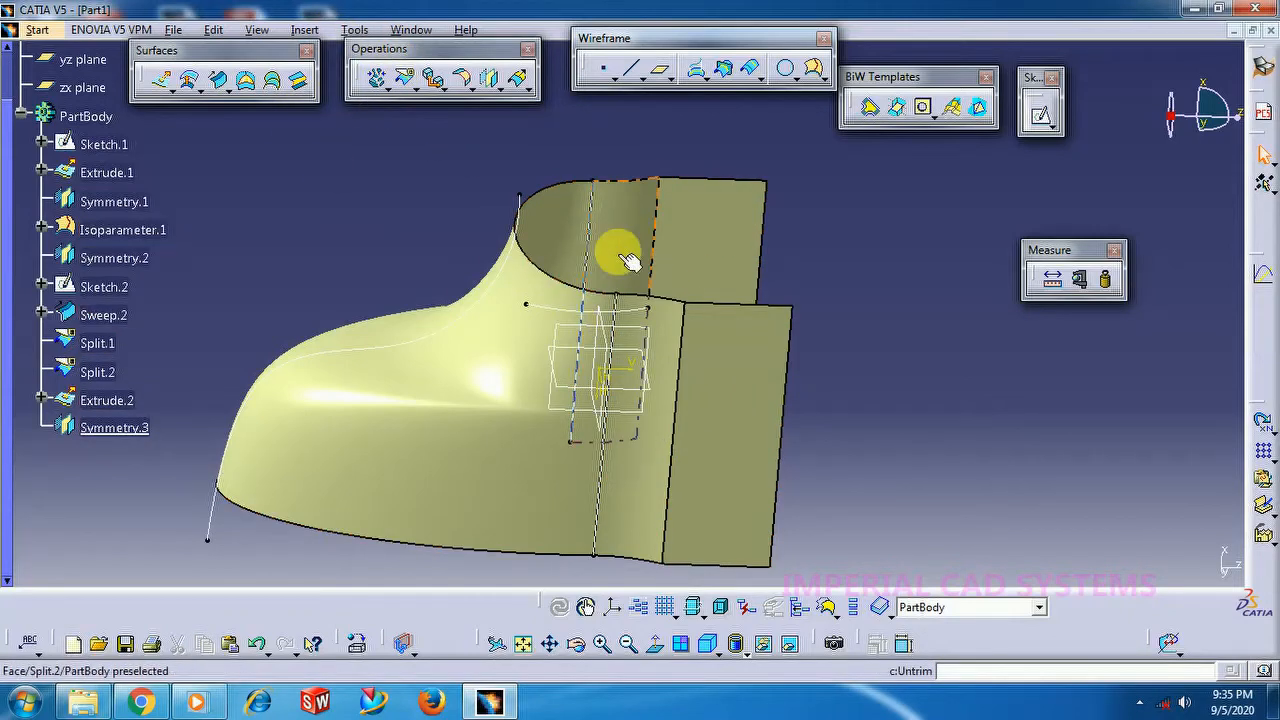
Hide the Symmetry.2 curve, all sketches and the Isoparameter.1 curve so that the surfaces are cleared of construction wireframe.
click(352, 30)
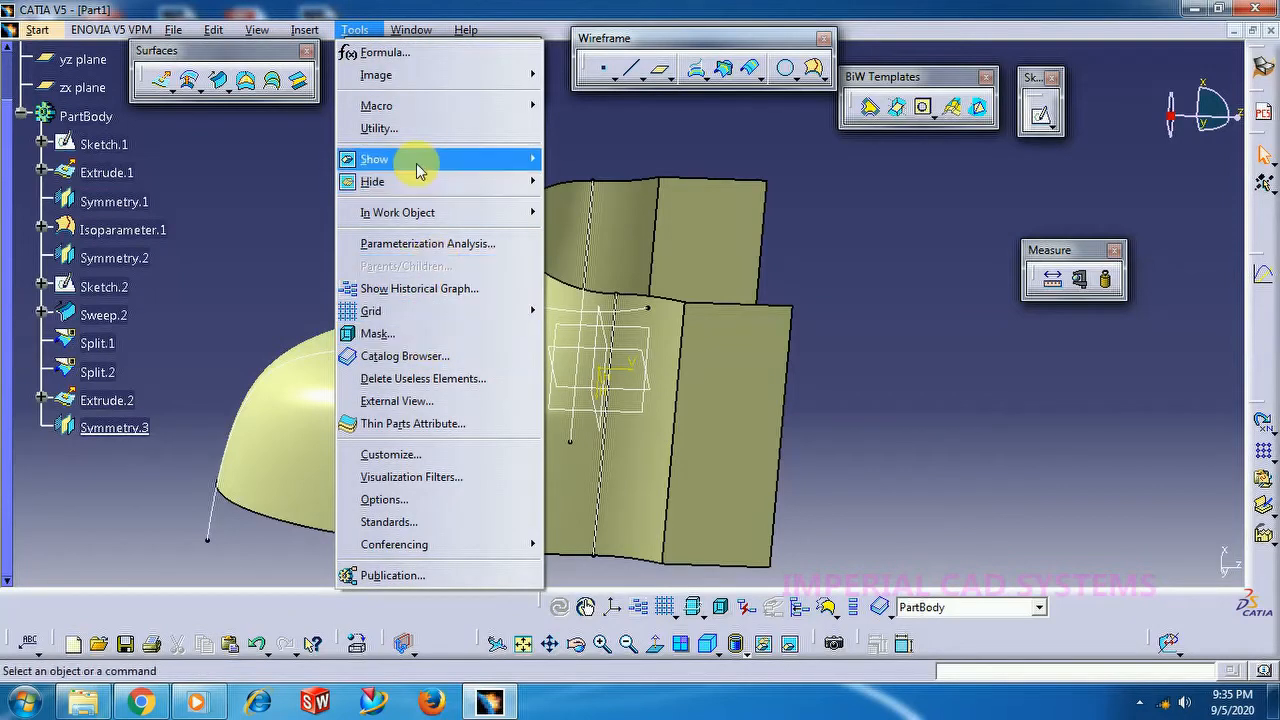
mouse_move(423, 180)
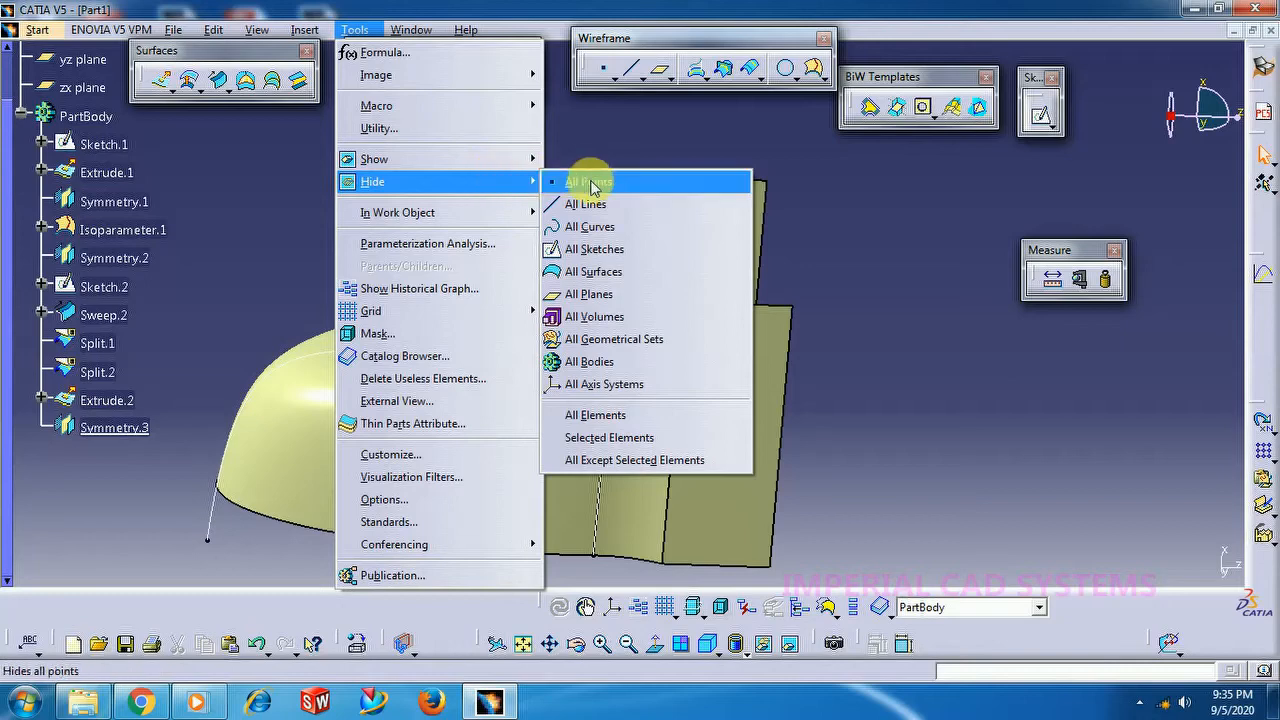
click(592, 207)
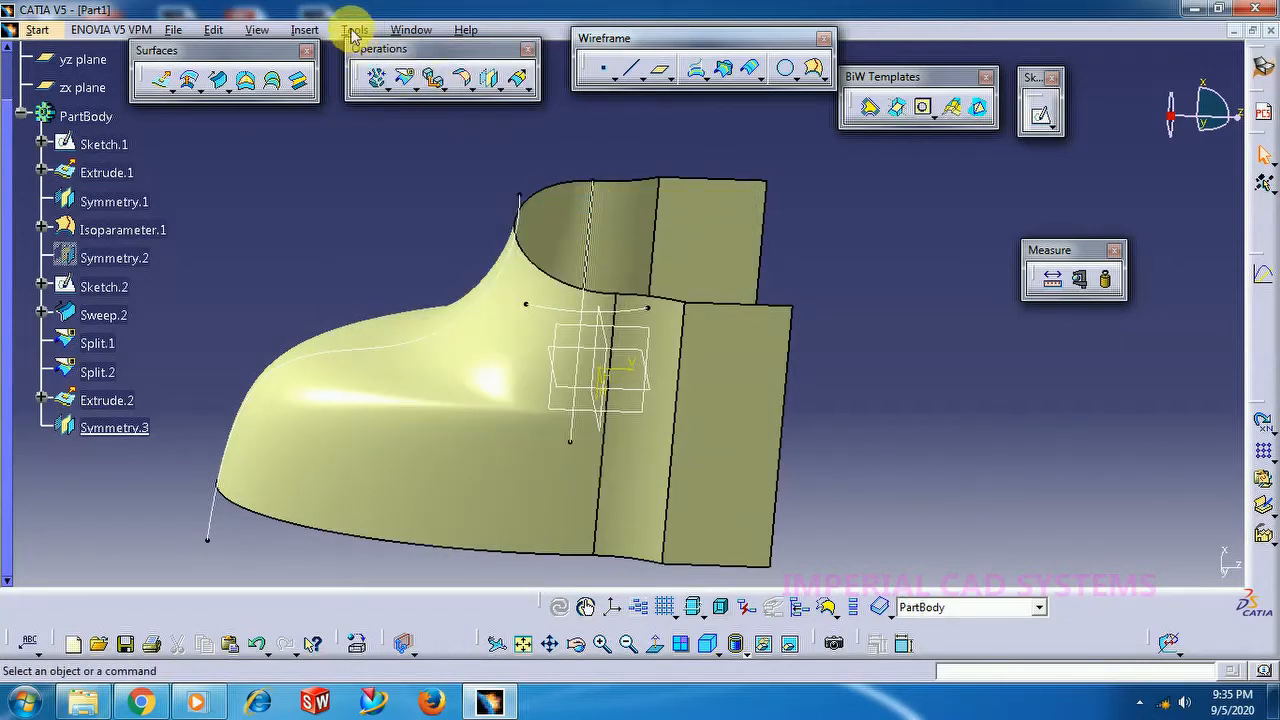
click(353, 30)
mouse_move(430, 181)
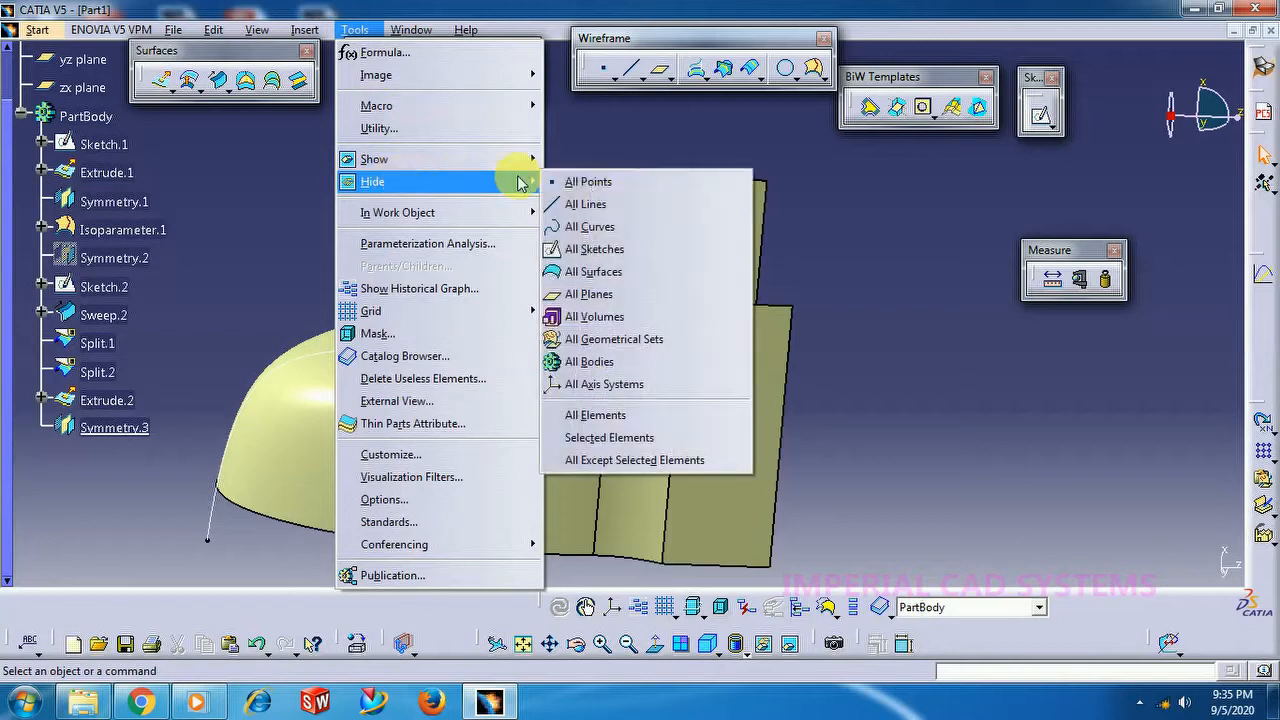
click(622, 230)
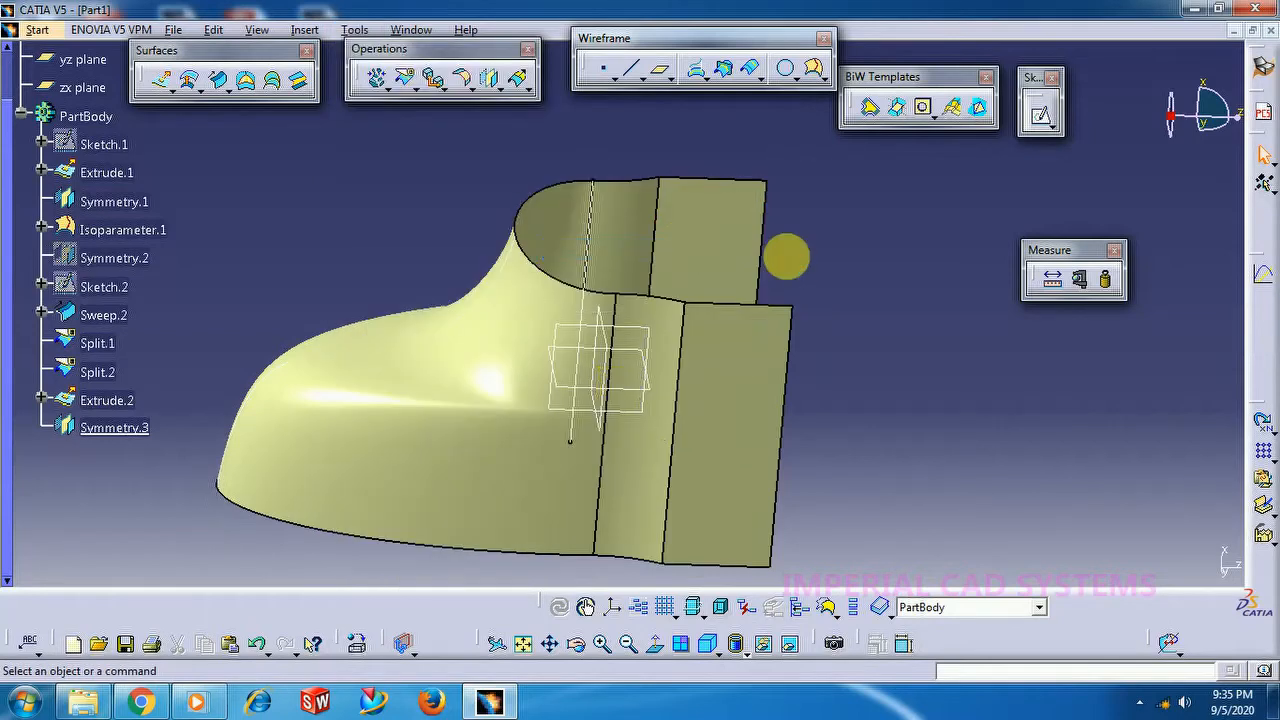
right_click(592, 240)
click(737, 294)
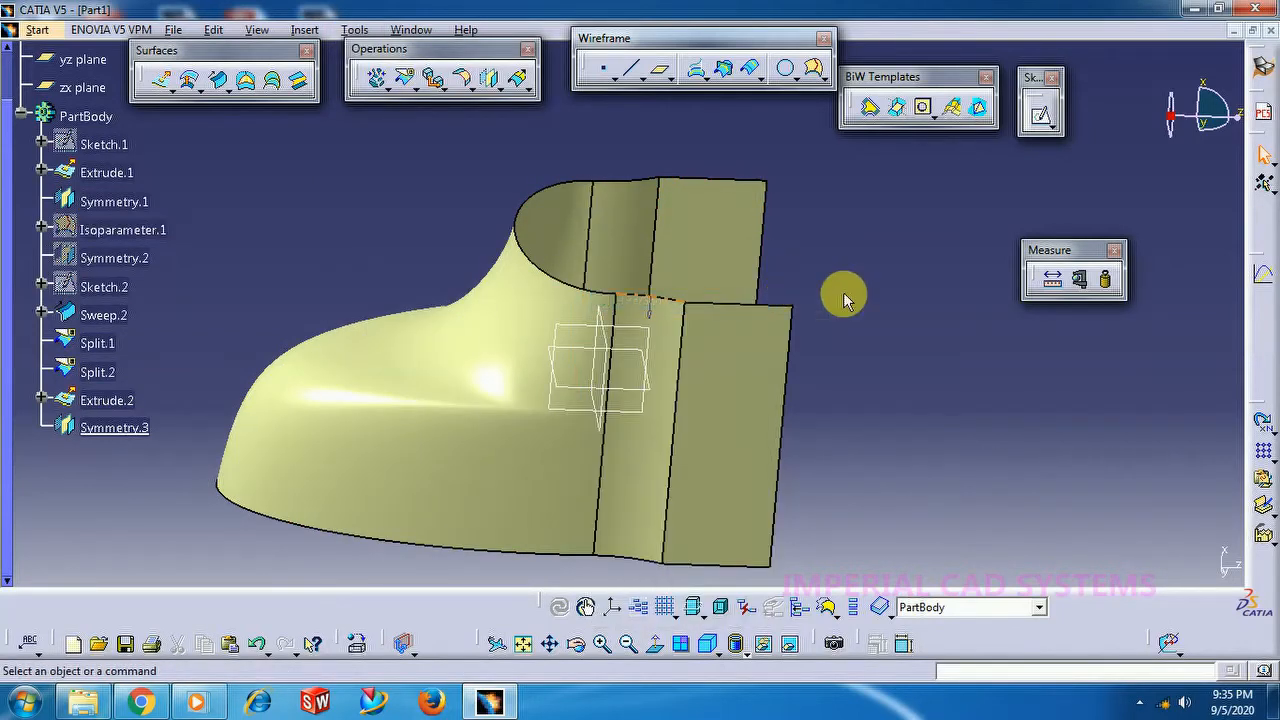
Join Symmetry.3, Split.1, Sweep.2, Split.2 and Extrude.2 into one surface with connexity checked and a 0.001 mm merging distance.
middle_drag(843, 298, 800, 286)
middle_drag(823, 340, 788, 430)
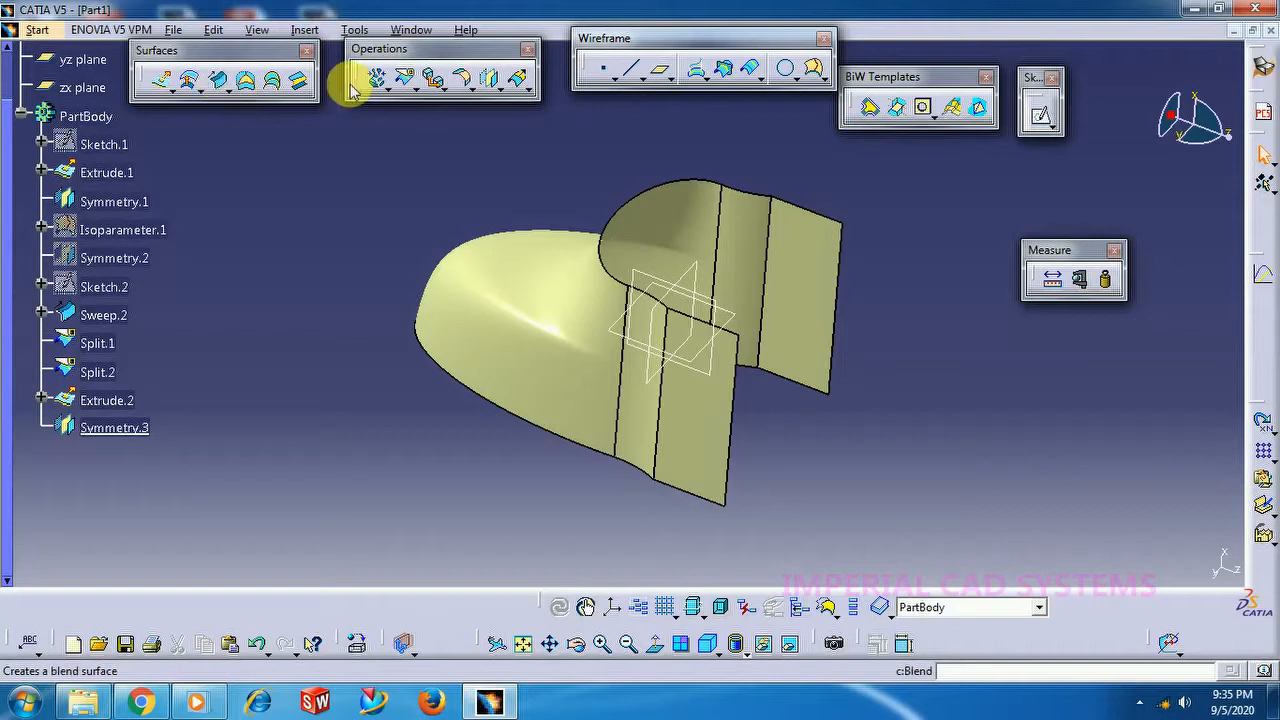
click(388, 95)
click(403, 103)
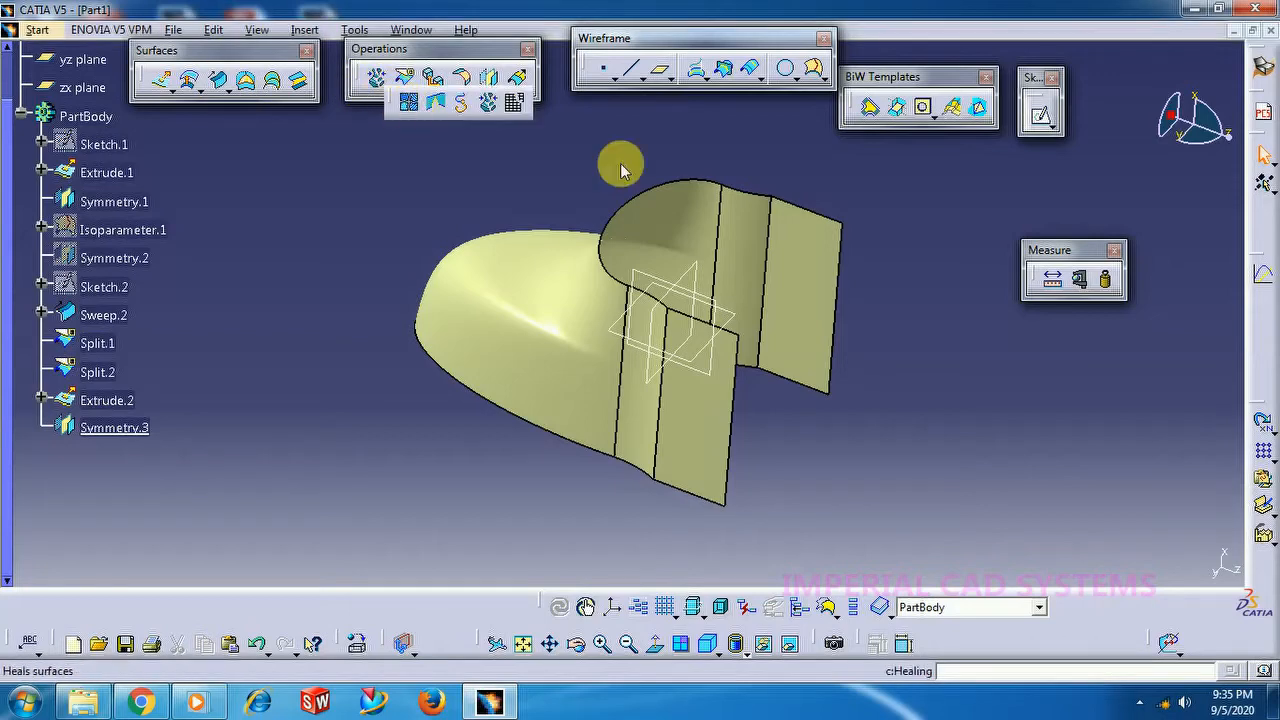
click(706, 435)
click(638, 426)
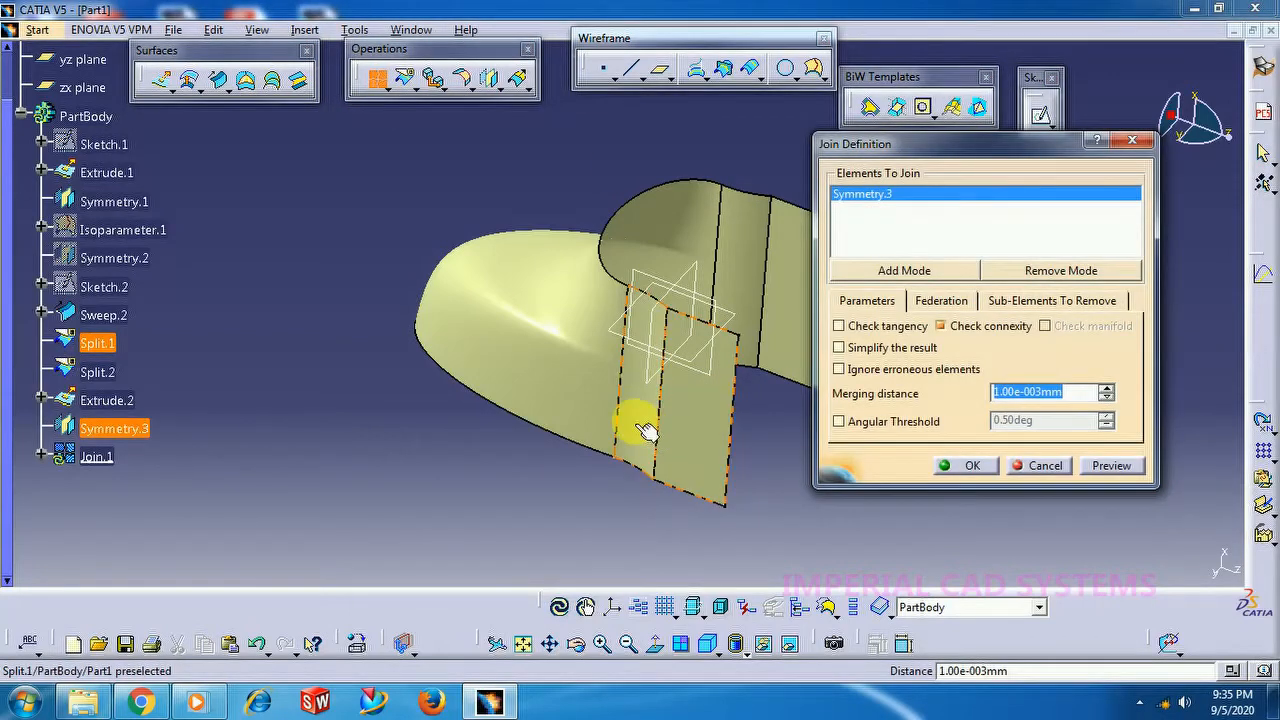
click(560, 380)
click(748, 235)
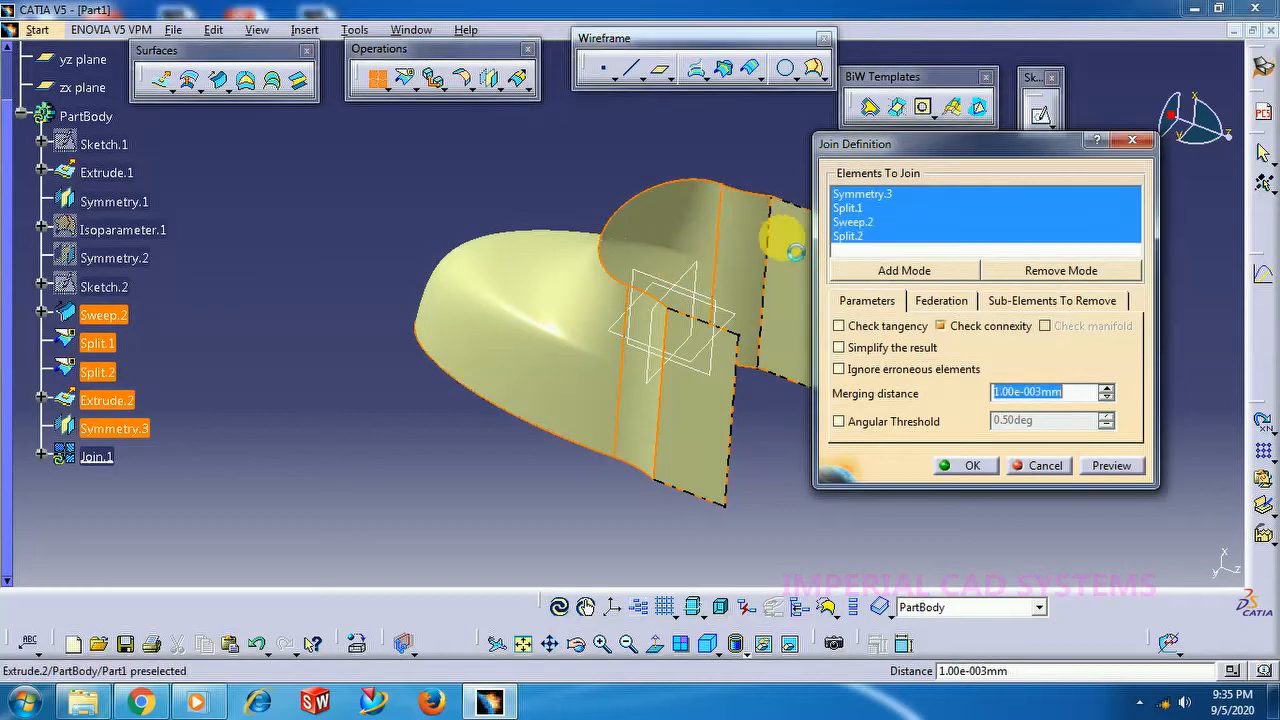
click(798, 240)
click(972, 464)
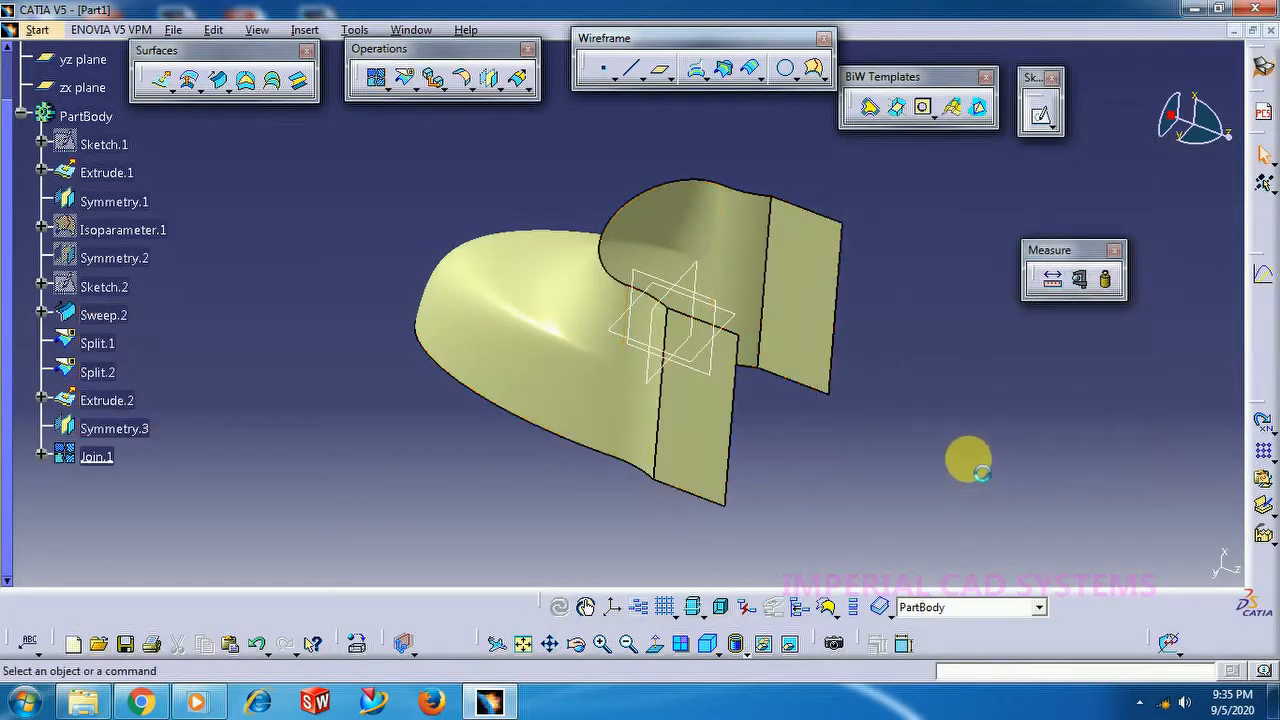
Apply a 10 mm edge fillet to the two upright edges where the flat side walls meet the curved joined surface.
middle_drag(486, 329, 760, 490)
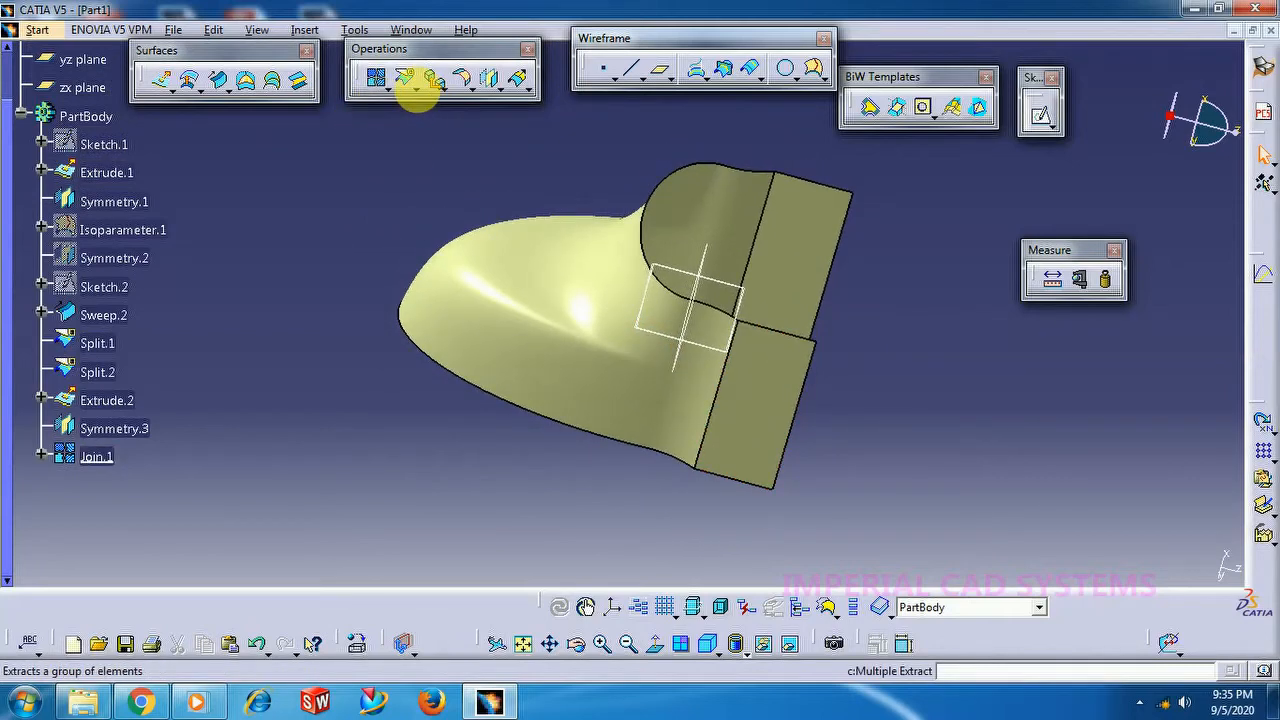
click(469, 88)
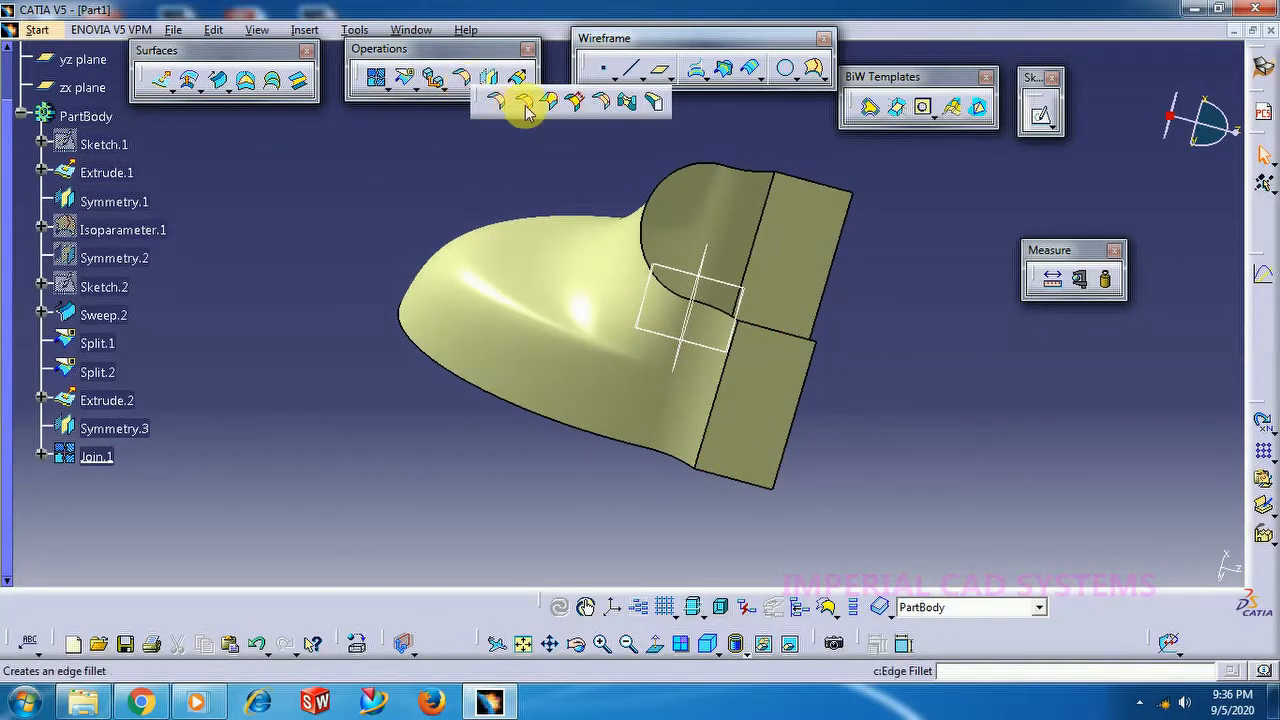
click(525, 103)
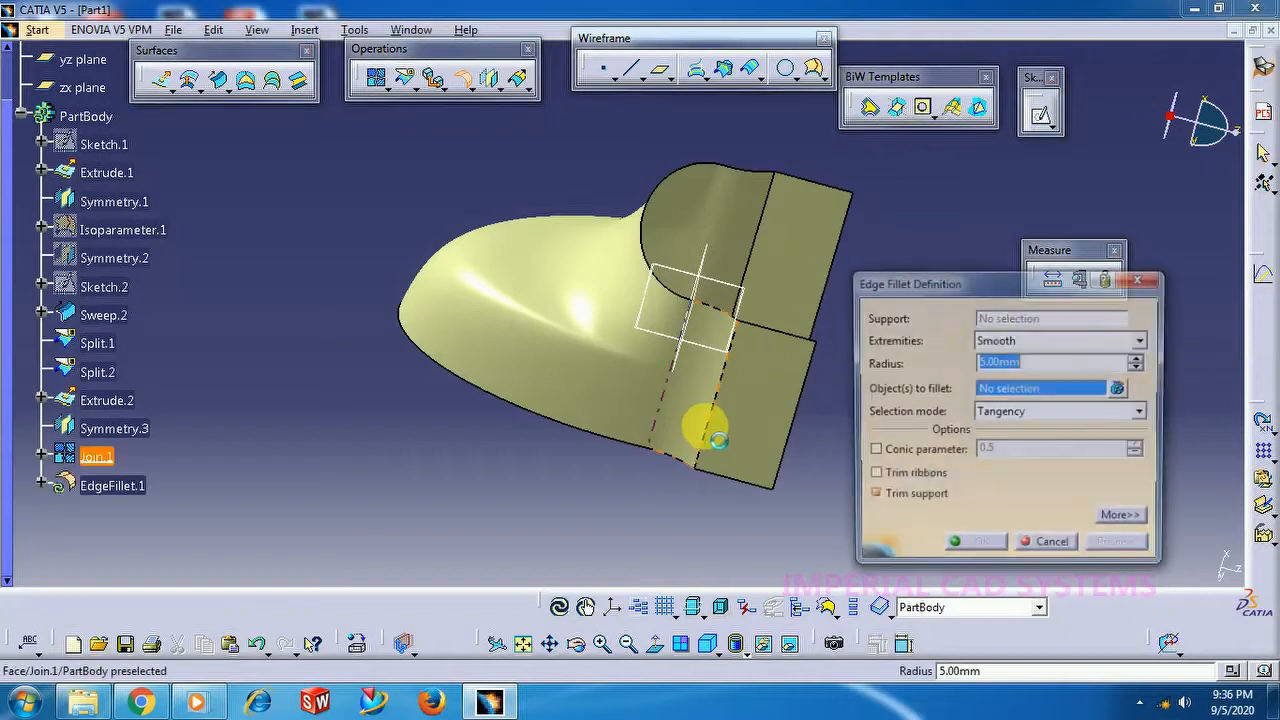
click(763, 256)
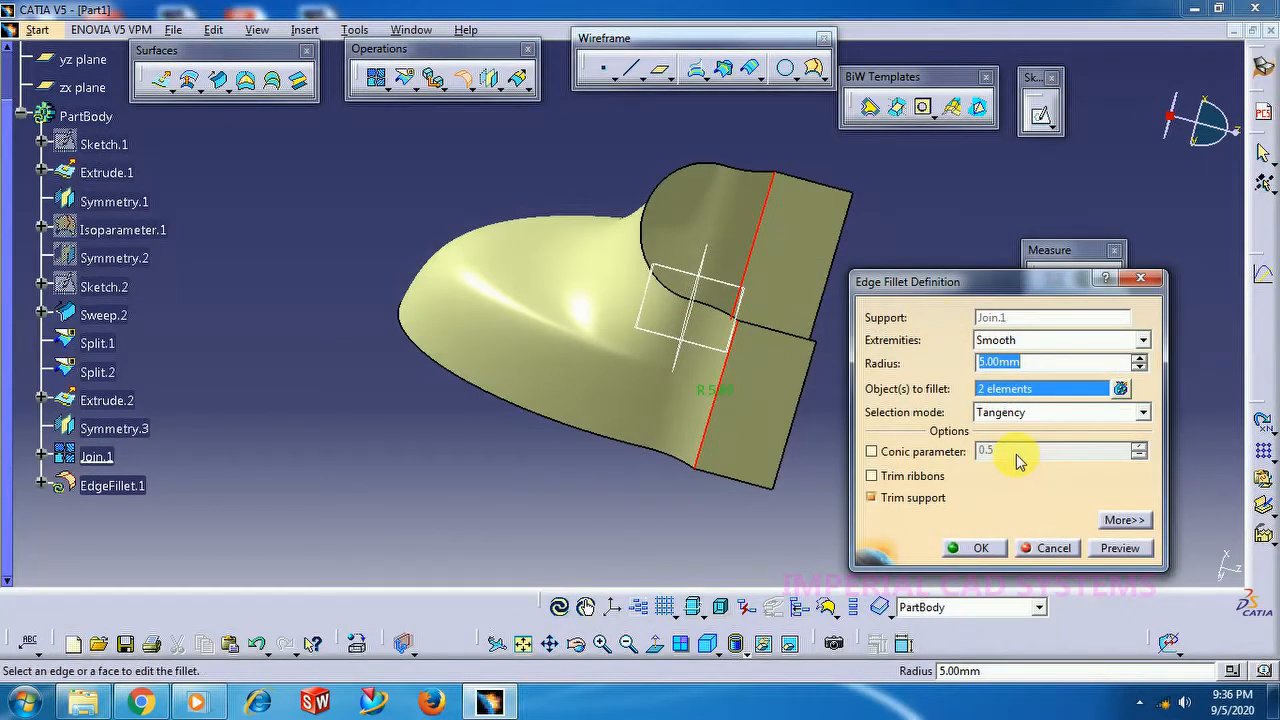
key(Return)
click(918, 363)
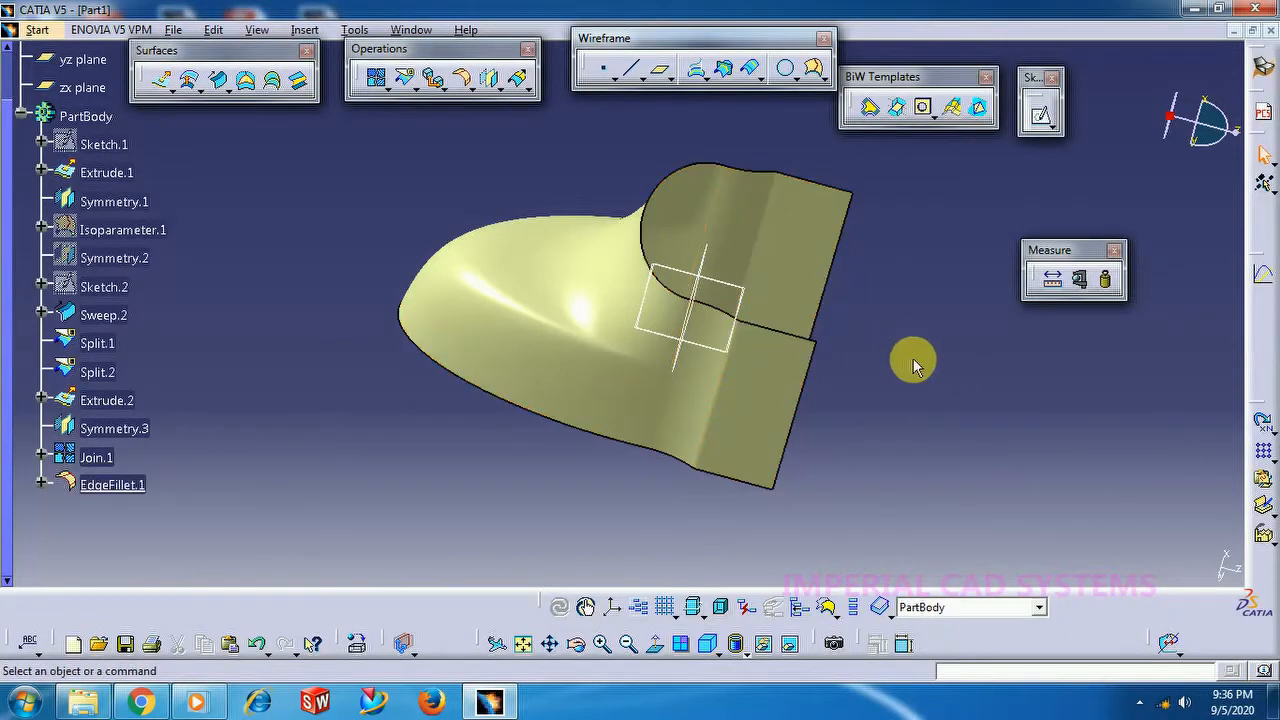
Set the radius of the EdgeFillet.1 side-wall fillets to 40 mm.
double_click(90, 486)
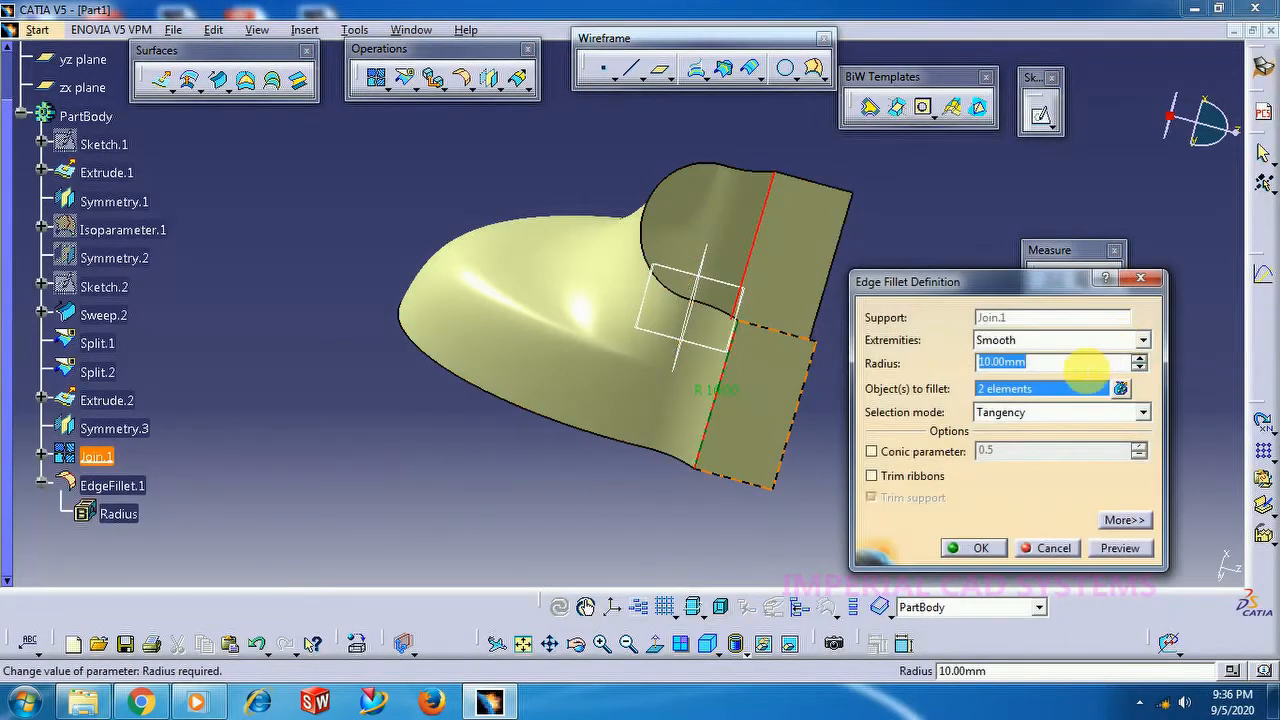
text(40)
key(Return)
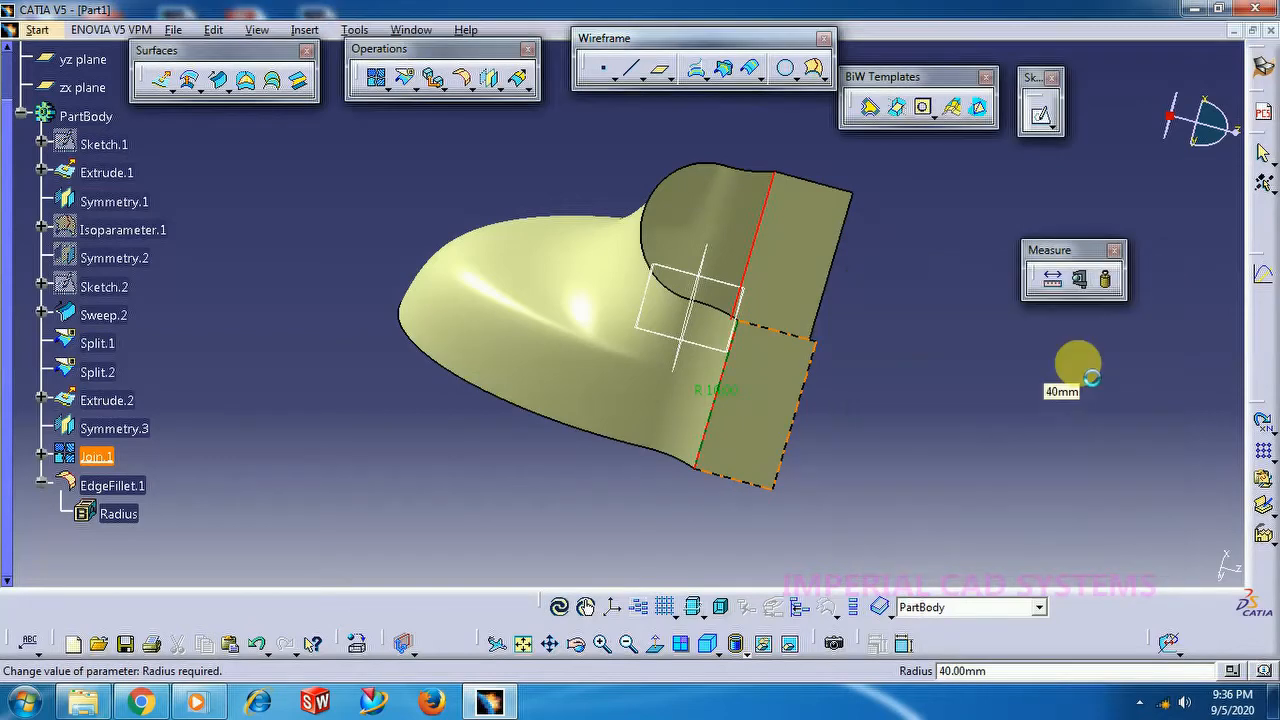
click(903, 433)
Create a point-point line connecting the upper free corners of the two side walls across the open end.
middle_drag(902, 432, 755, 517)
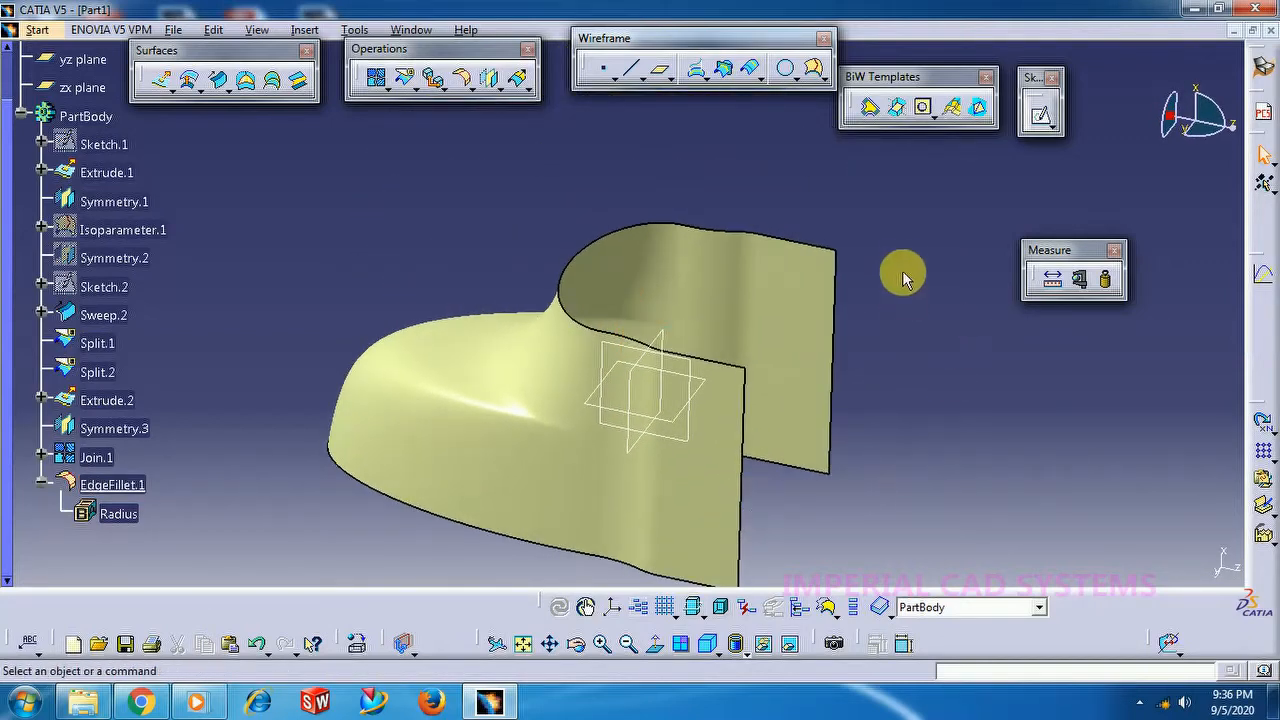
click(636, 70)
click(836, 249)
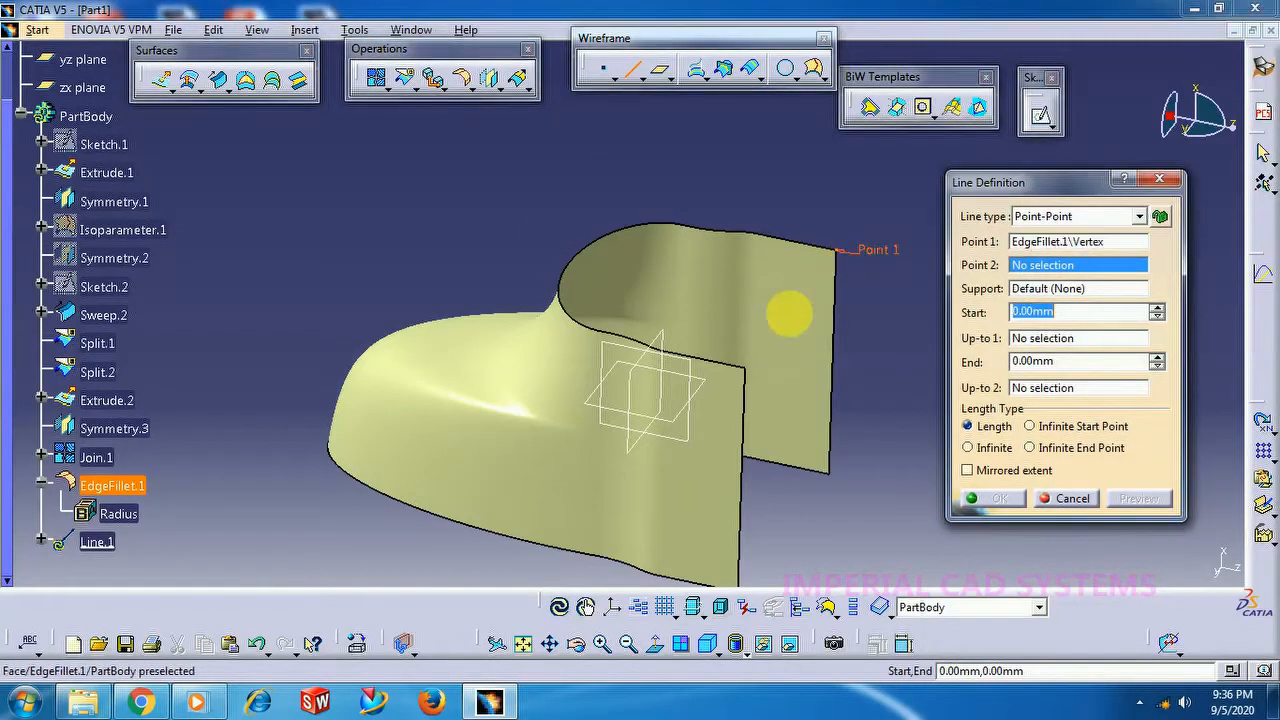
click(752, 372)
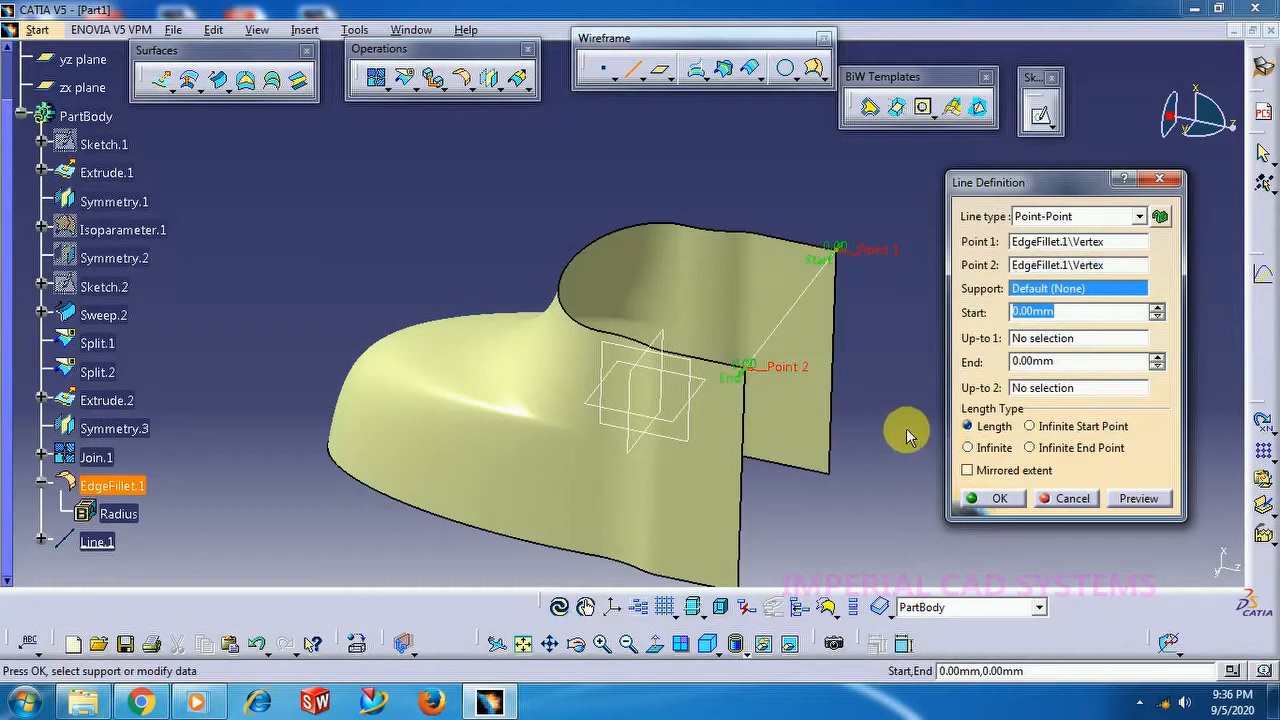
middle_drag(905, 415, 975, 492)
click(1000, 499)
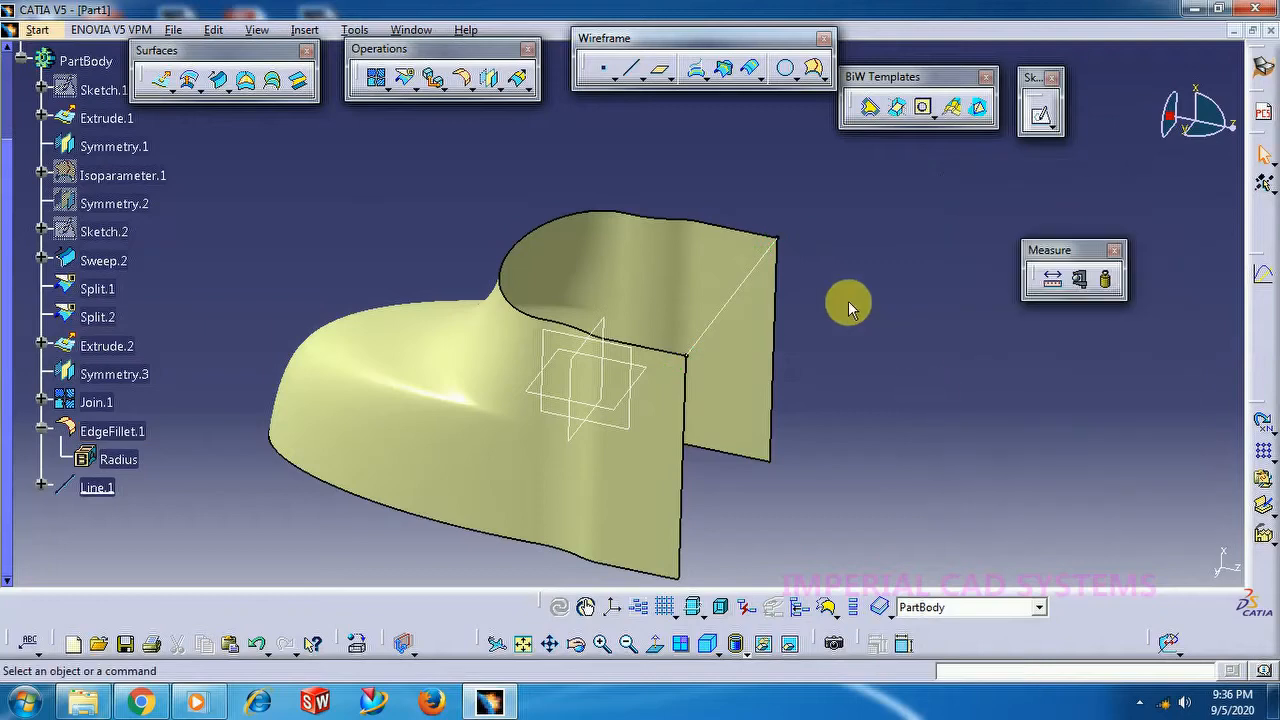
Extract the upper rim of the filleted surface as a boundary curve with tangent continuity propagation.
click(489, 78)
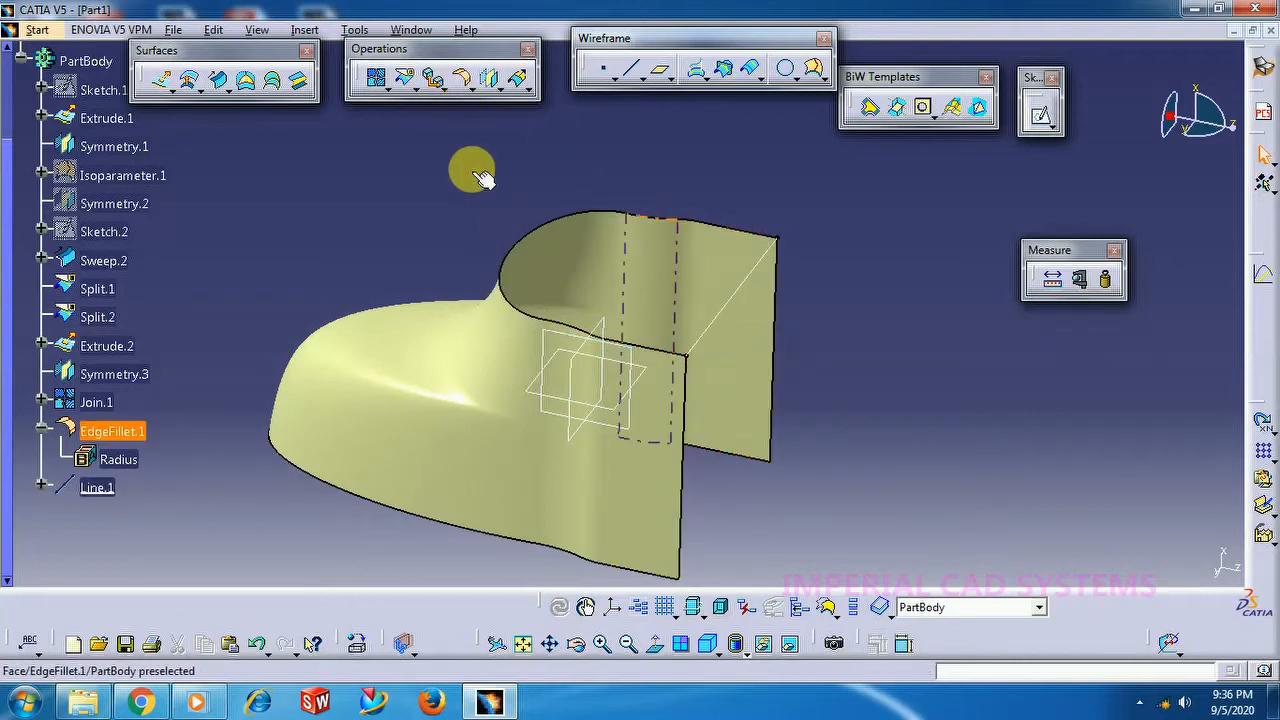
click(447, 92)
click(470, 113)
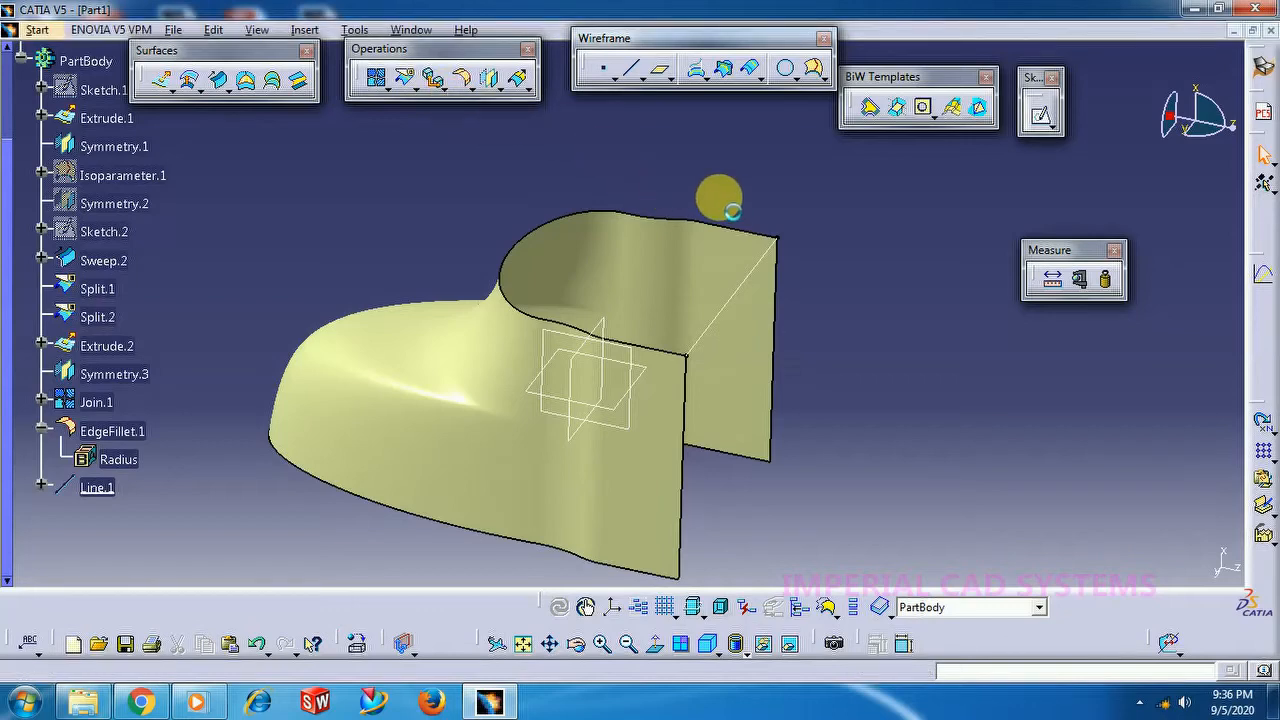
click(724, 226)
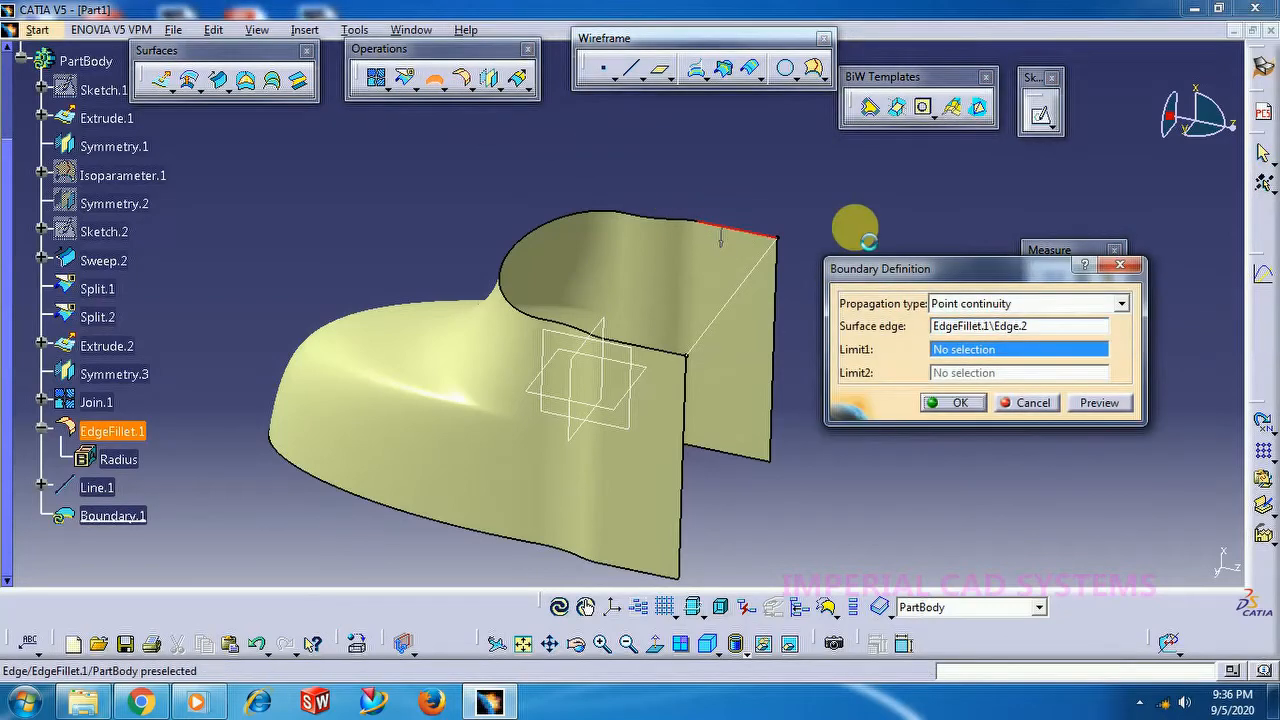
click(962, 303)
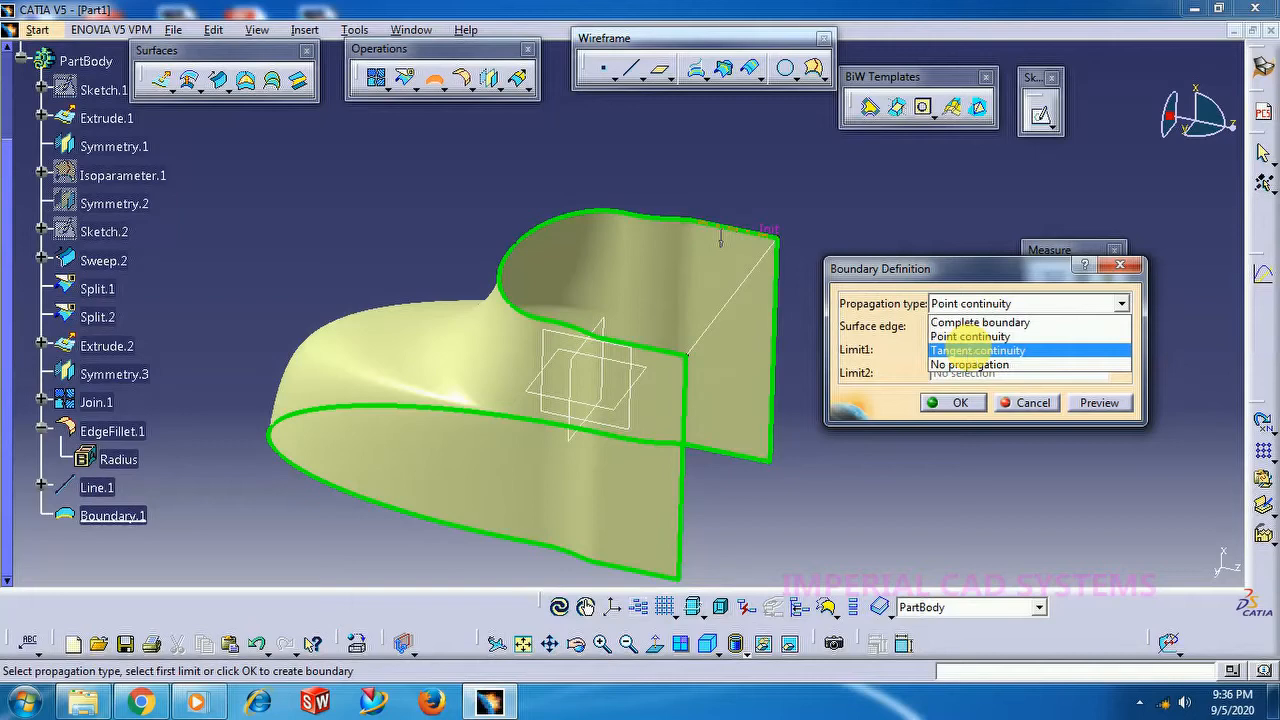
click(970, 350)
click(960, 403)
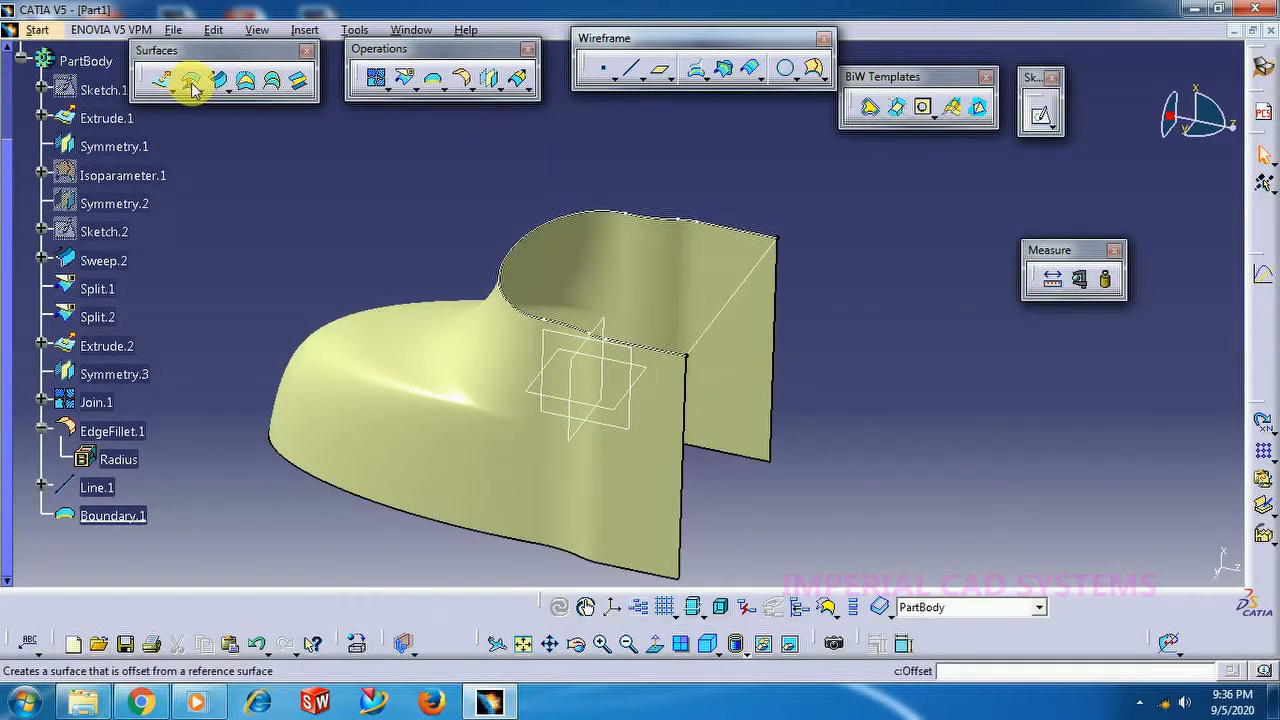
Fill the upper opening with a surface bounded by Line.1 and Boundary.1.
click(248, 88)
click(743, 282)
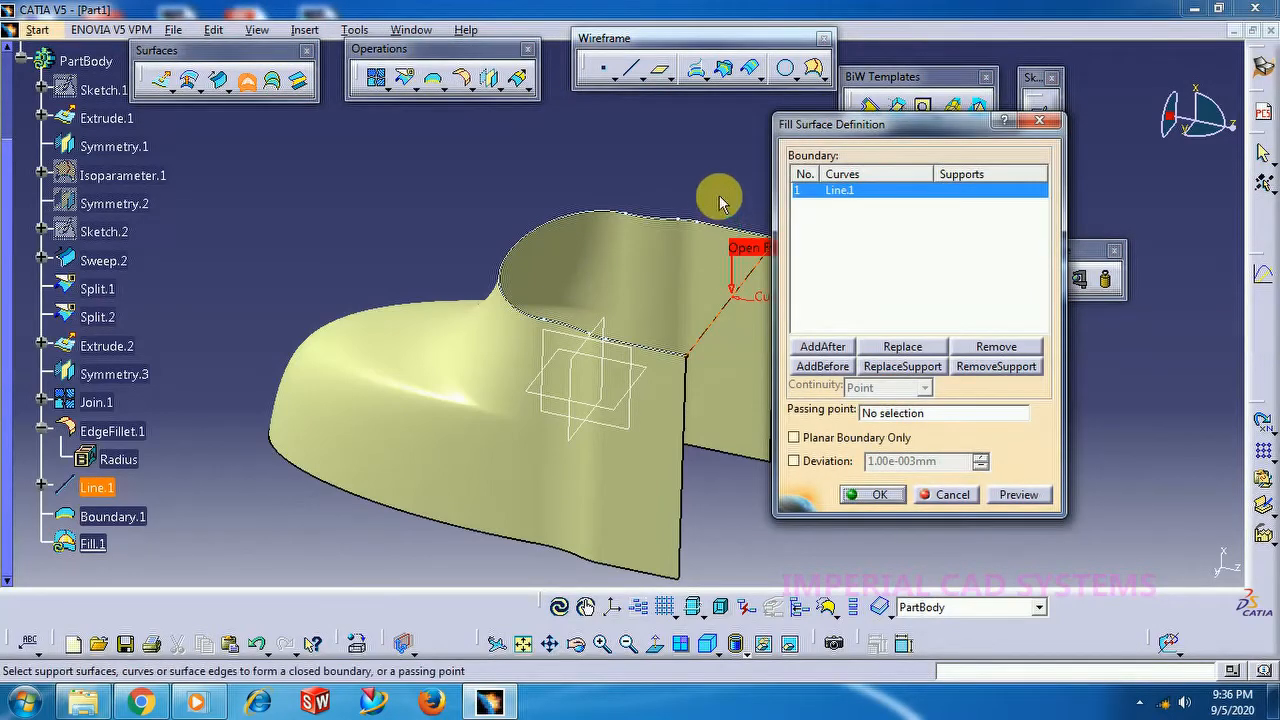
click(709, 223)
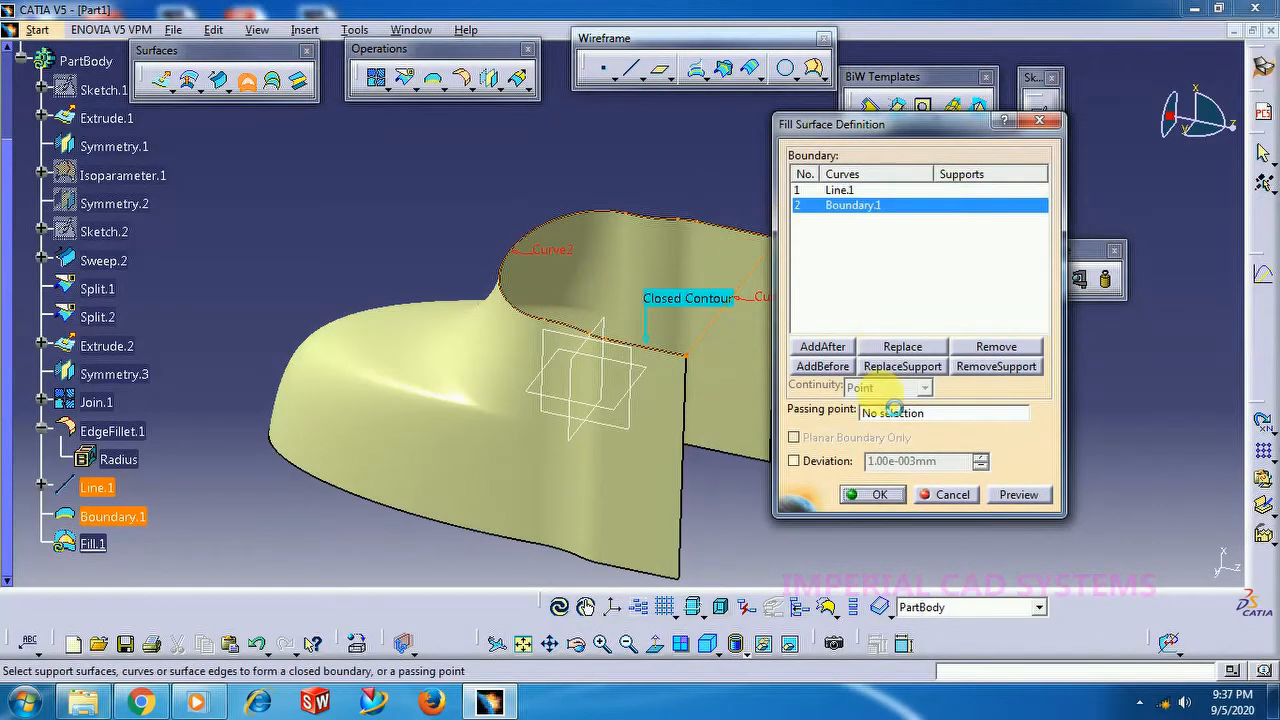
click(889, 494)
Hide the Boundary.1 curve and Line.1 around the filled top surface.
middle_drag(800, 435, 938, 484)
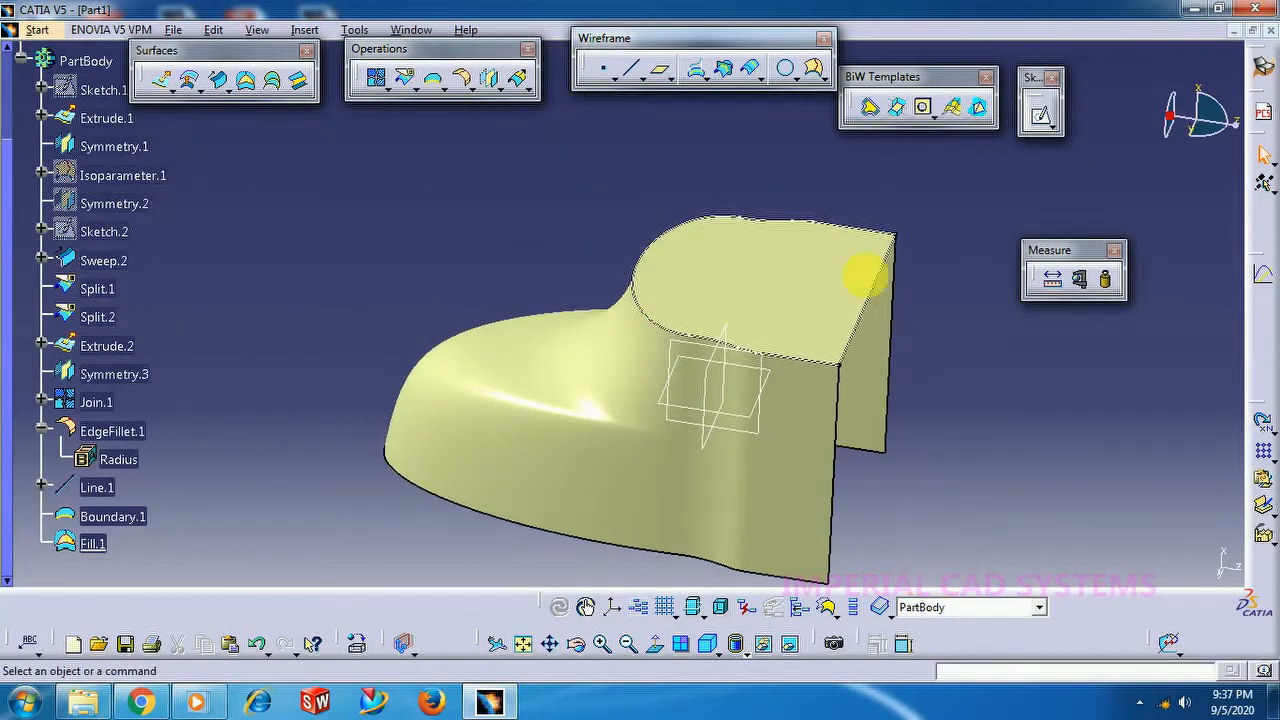
right_click(778, 212)
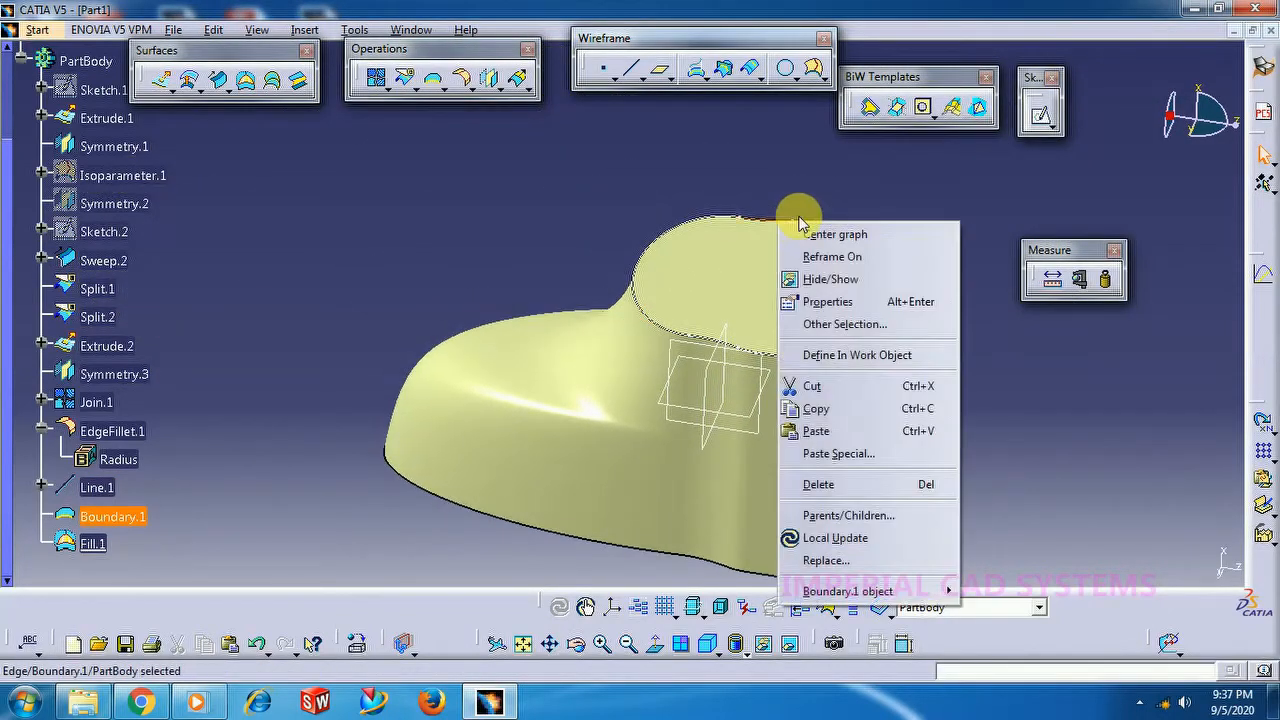
click(829, 280)
right_click(874, 283)
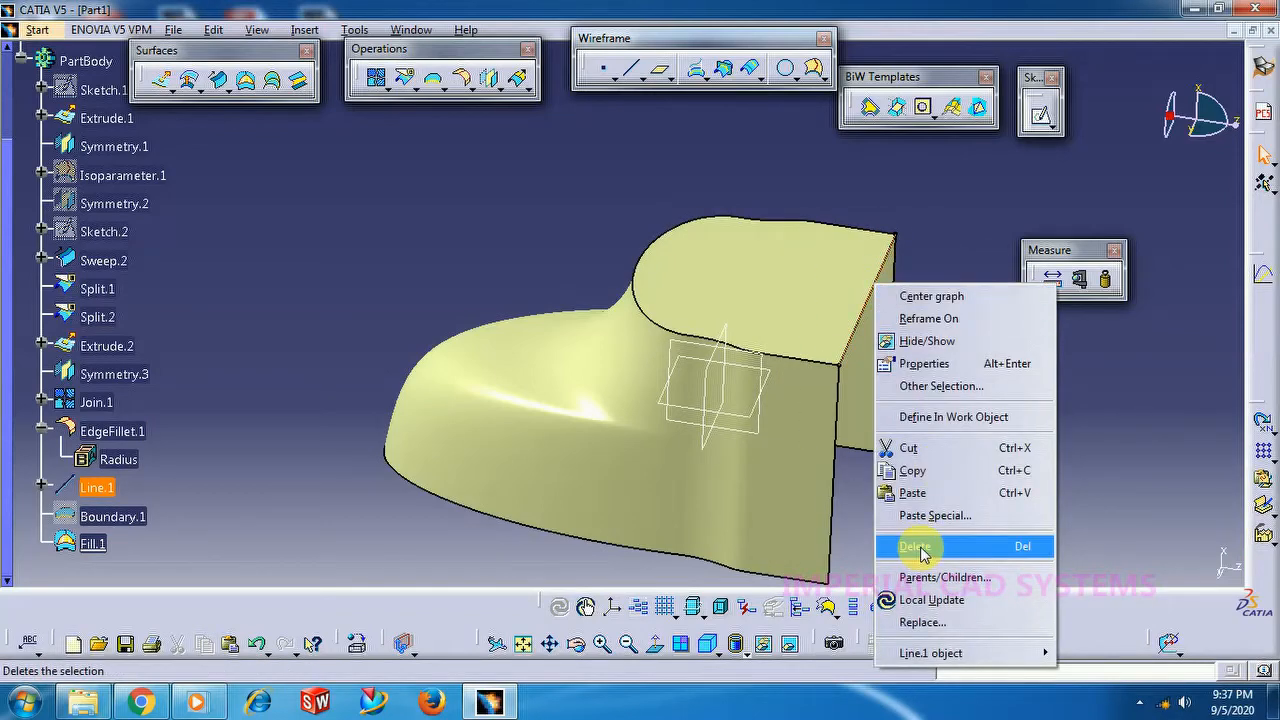
click(922, 341)
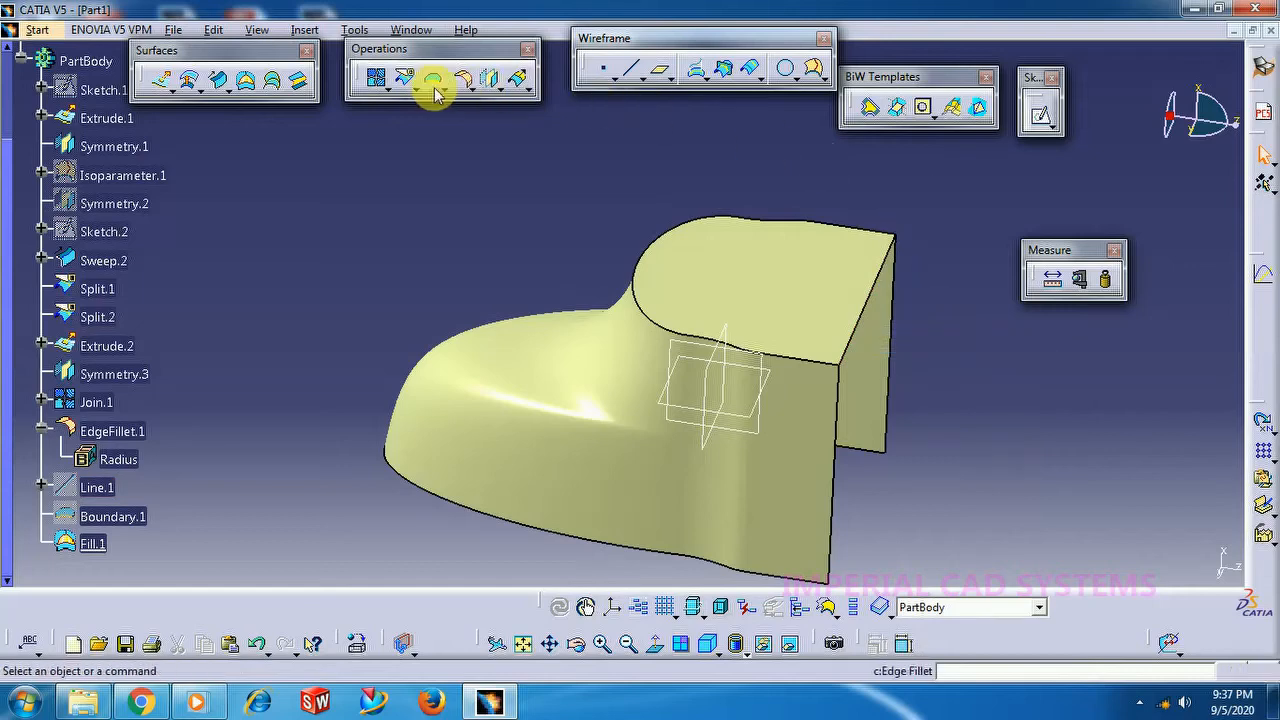
Join the EdgeFillet.1 surface and the Fill.1 top surface into a single surface.
click(377, 84)
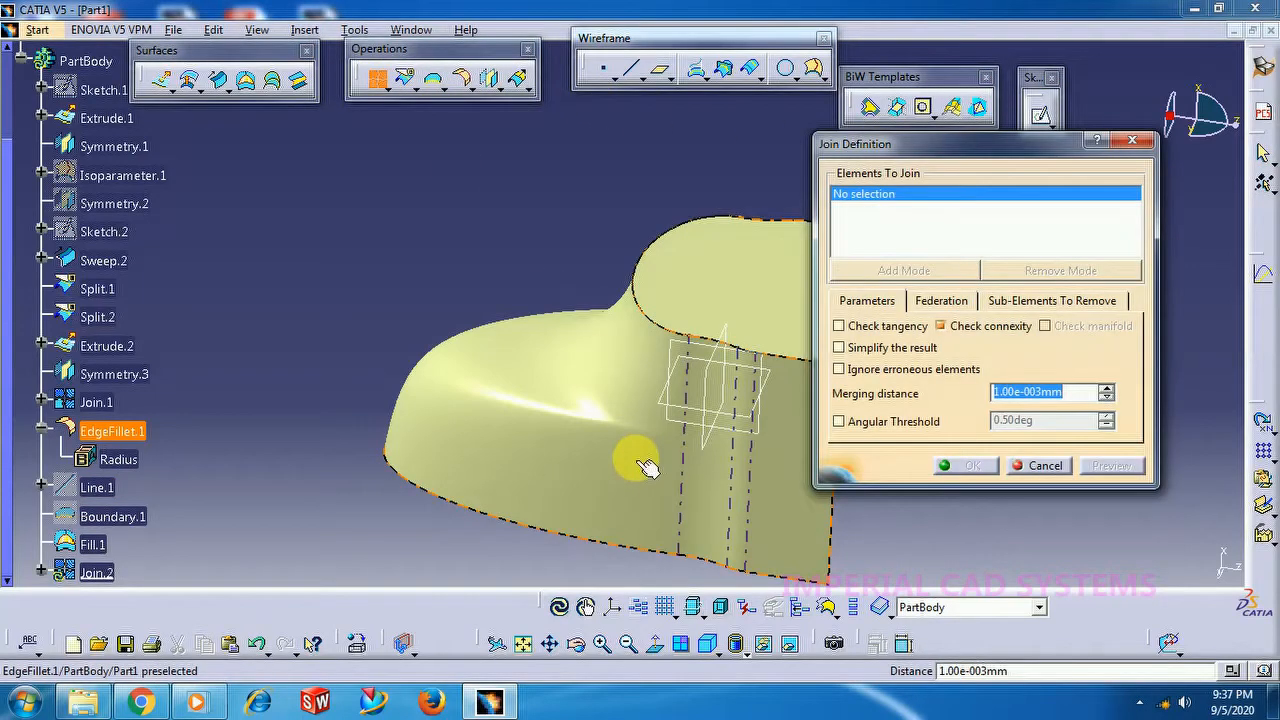
click(623, 450)
click(737, 300)
click(966, 466)
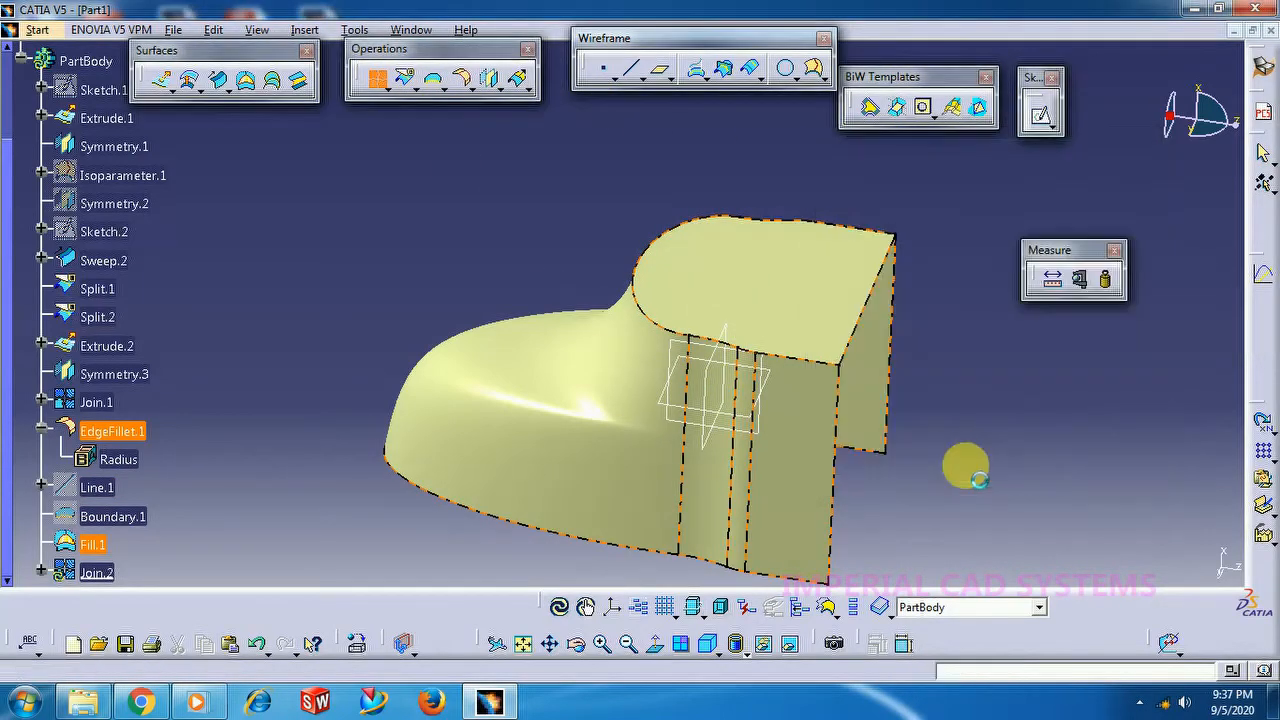
Fillet the outer rim edge of the top surface on Join.2 with a 40 mm radius.
click(466, 86)
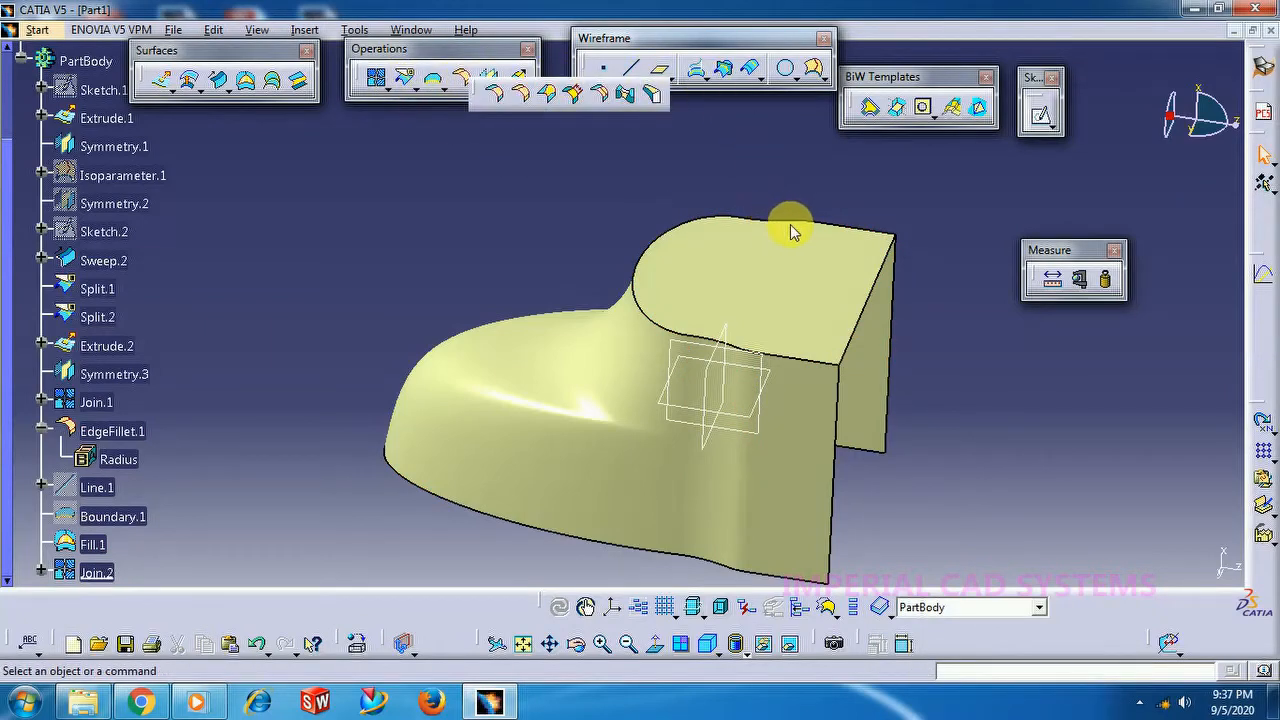
click(525, 100)
click(851, 226)
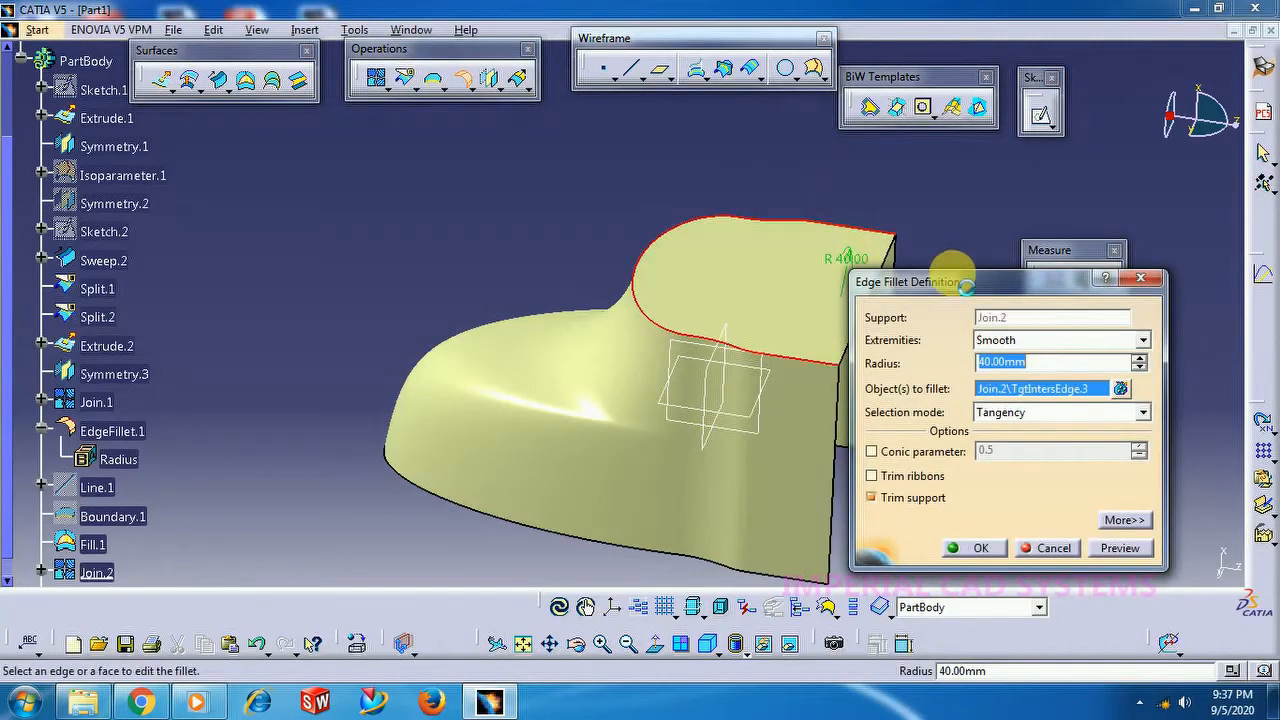
click(998, 547)
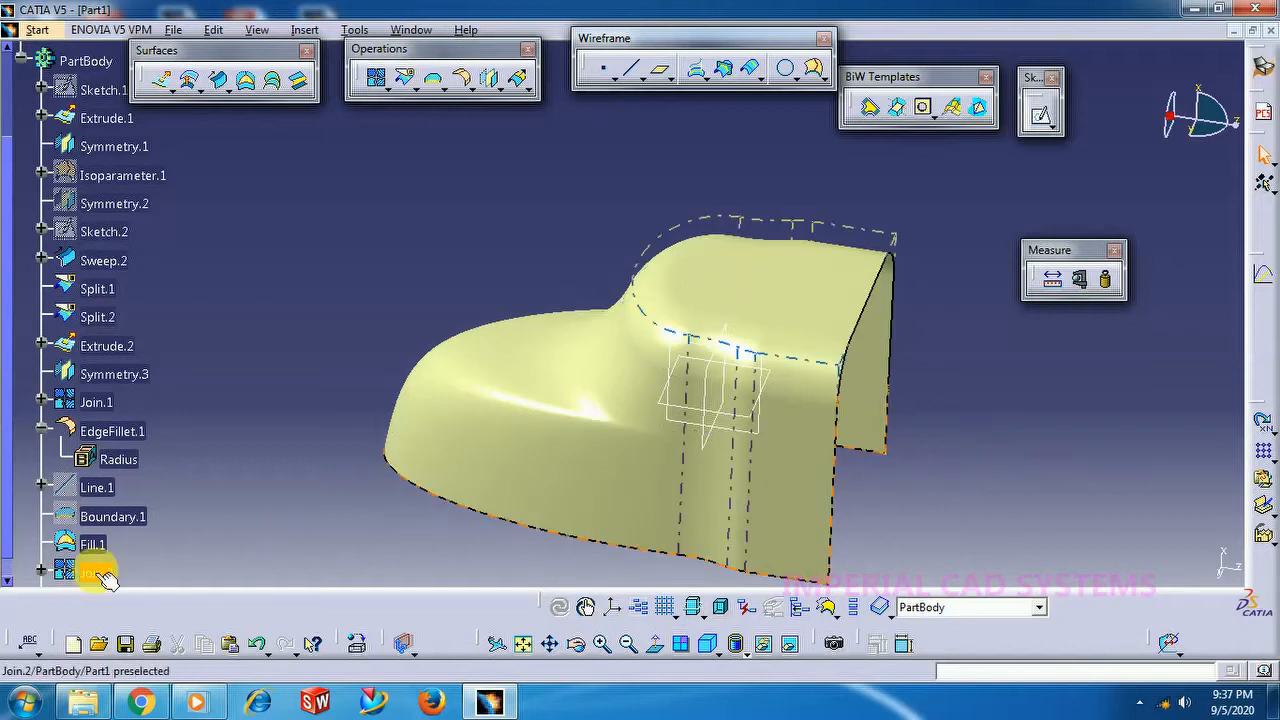
Reduce the radius of the EdgeFillet.2 rounding along the top rim.
scroll(108, 482, down, 2)
double_click(112, 437)
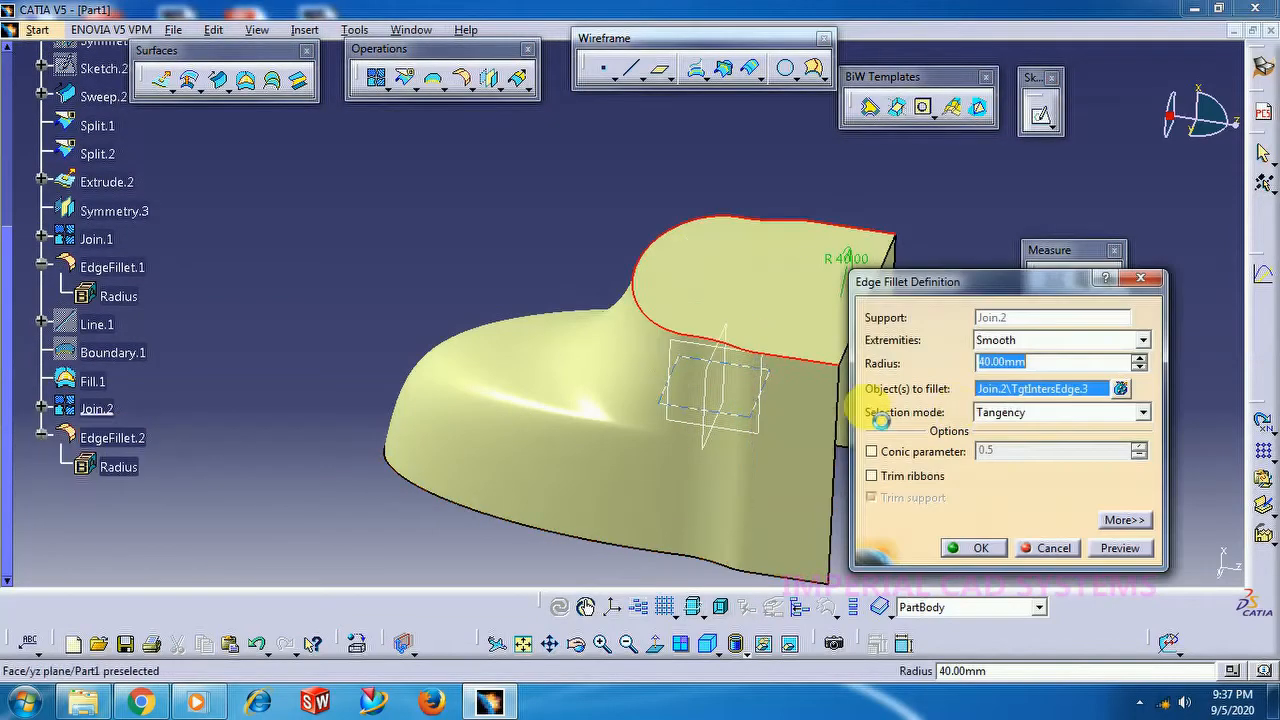
text(2)
key(Return)
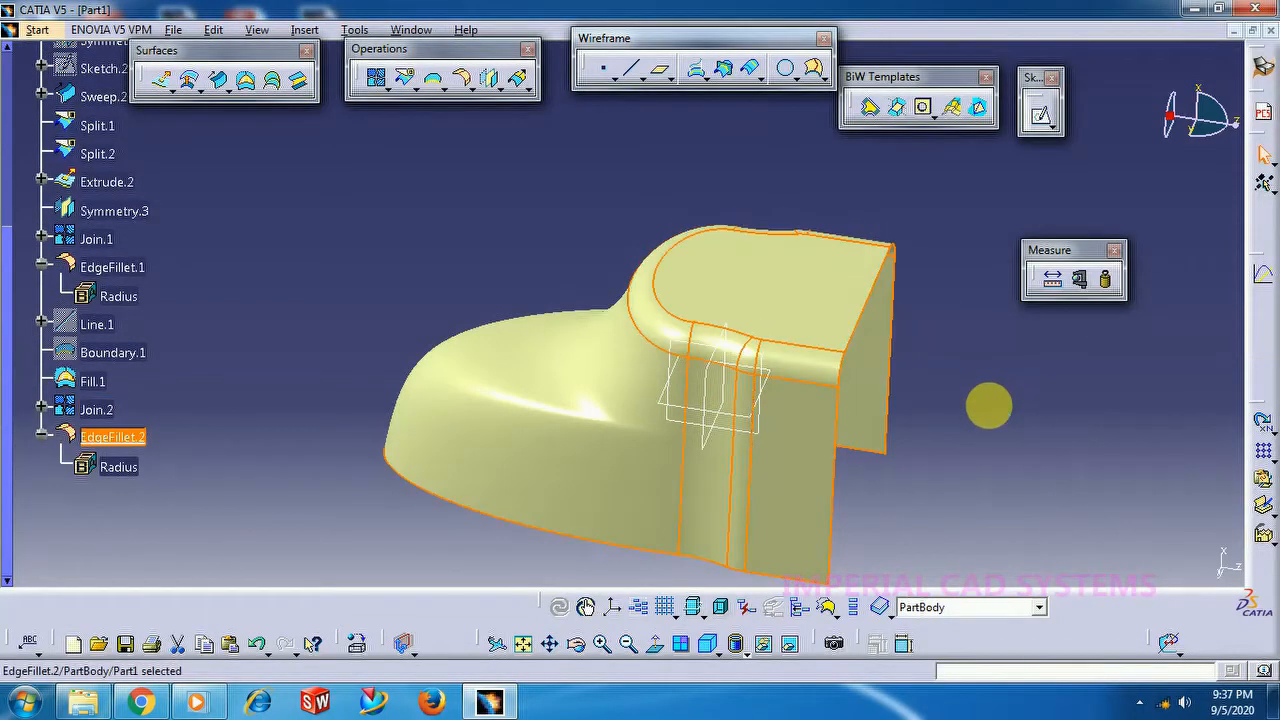
Set the fill colour of the EdgeFillet.2 surface to blue.
middle_drag(990, 412, 660, 282)
click(114, 440)
right_click(118, 438)
click(178, 138)
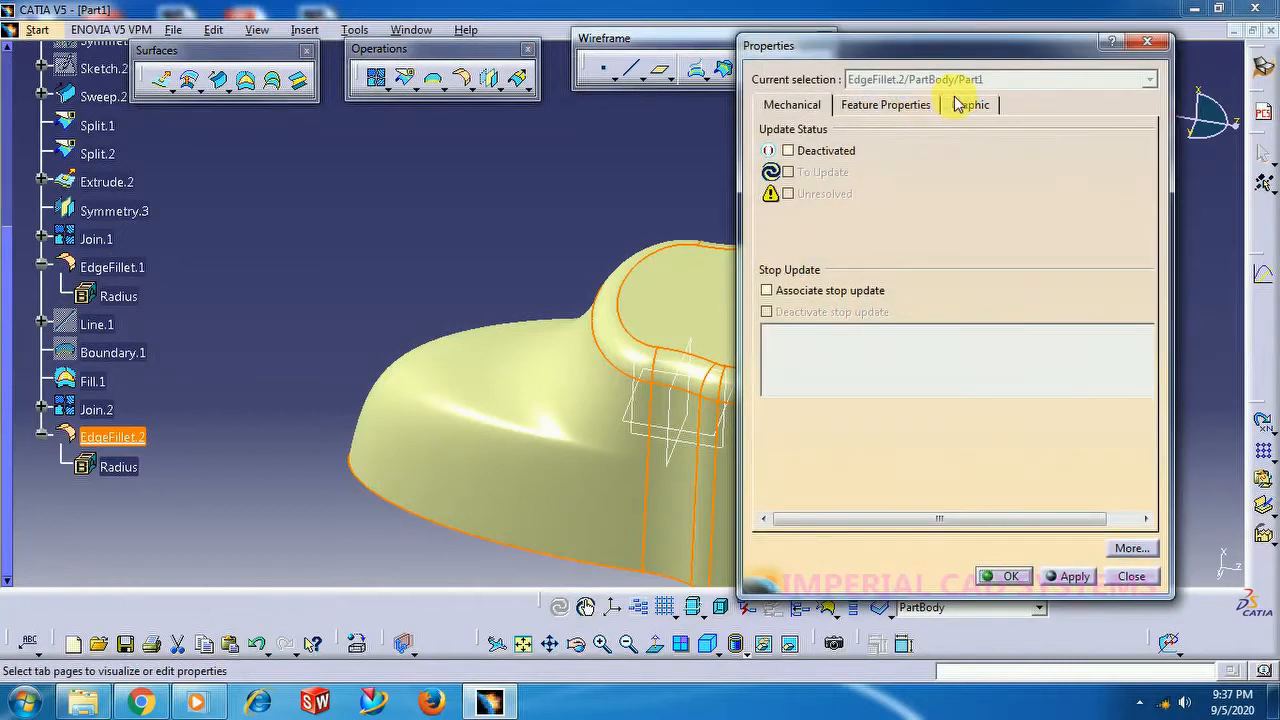
click(969, 110)
click(840, 166)
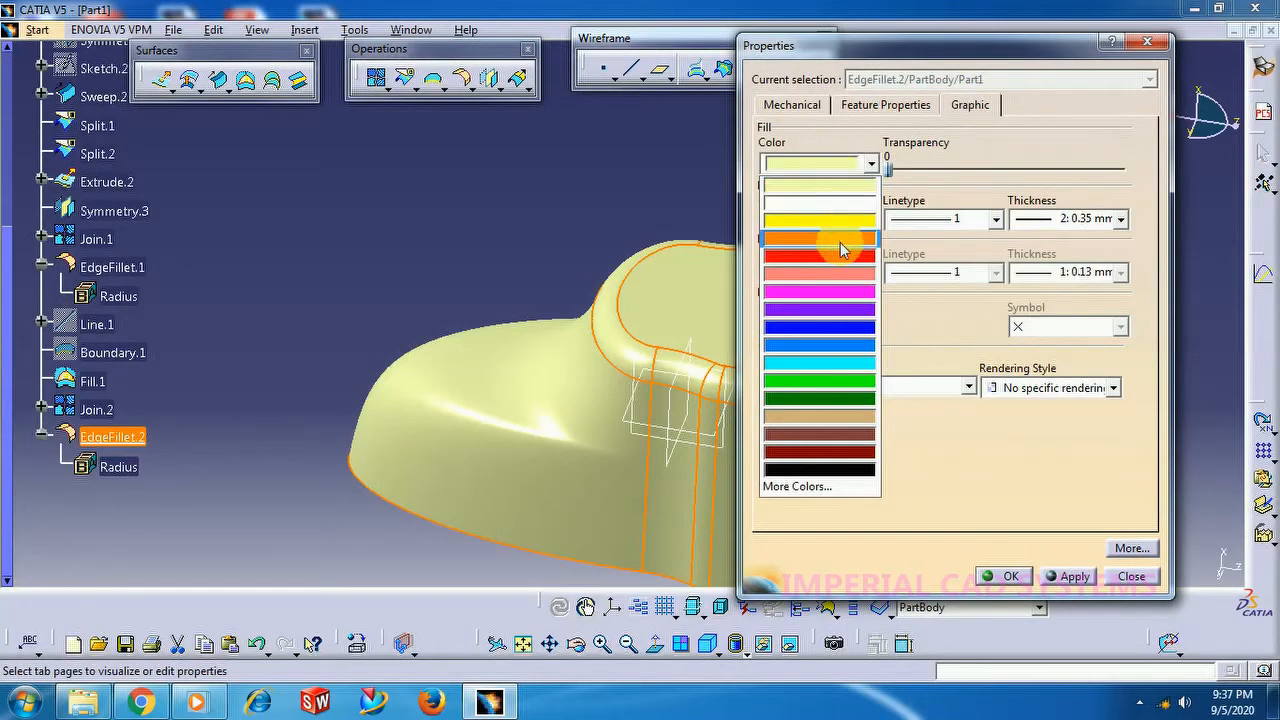
click(846, 345)
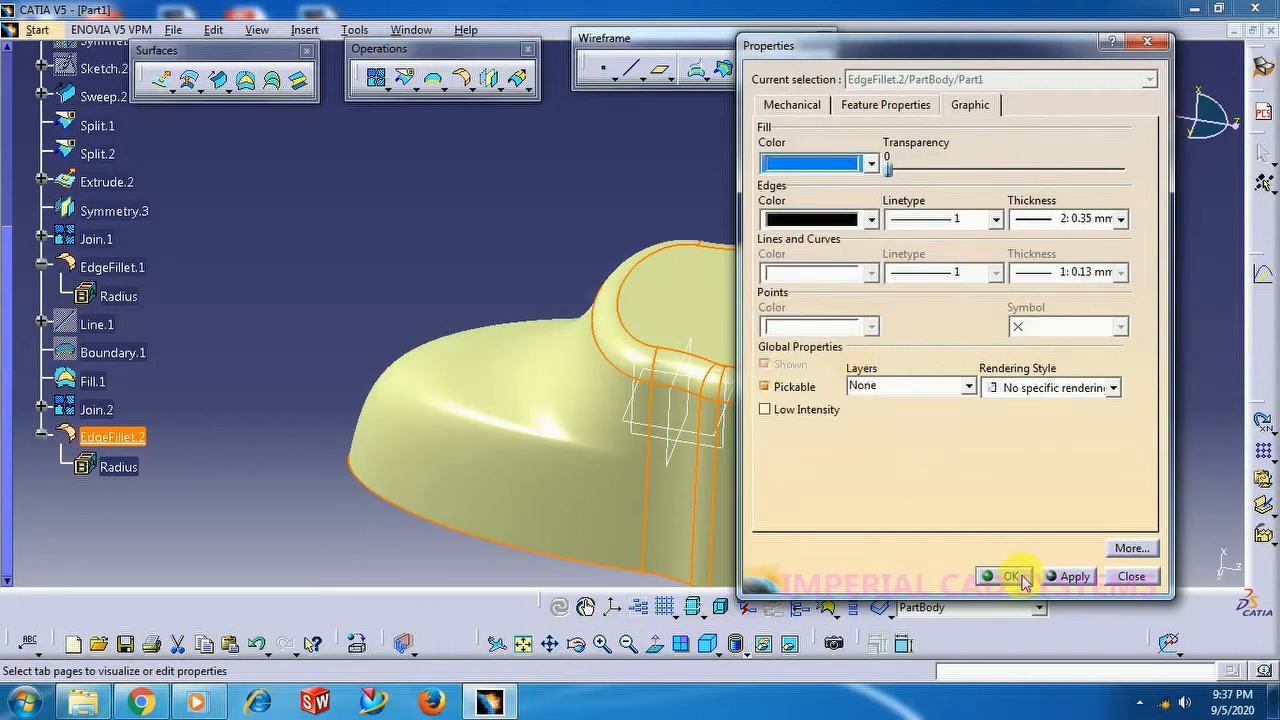
click(1003, 576)
Change the fill colour of the EdgeFillet.2 surface to yellow.
middle_drag(961, 339, 857, 371)
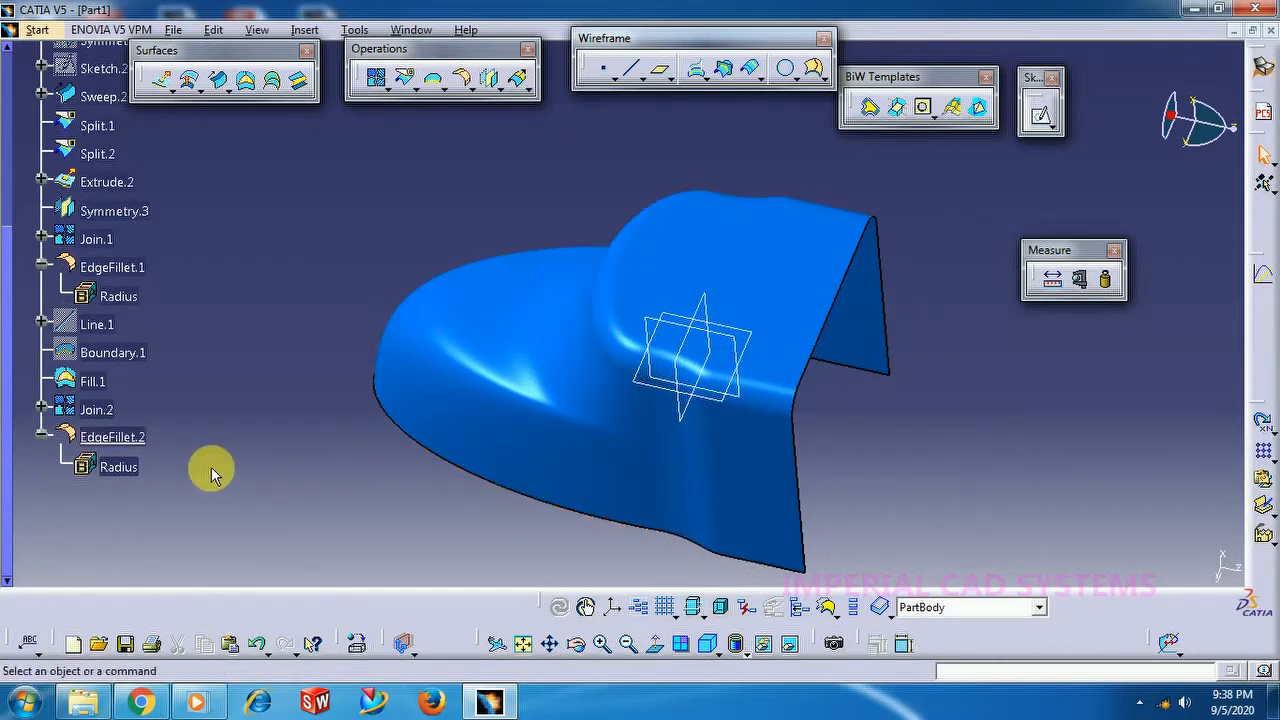
right_click(125, 437)
click(180, 135)
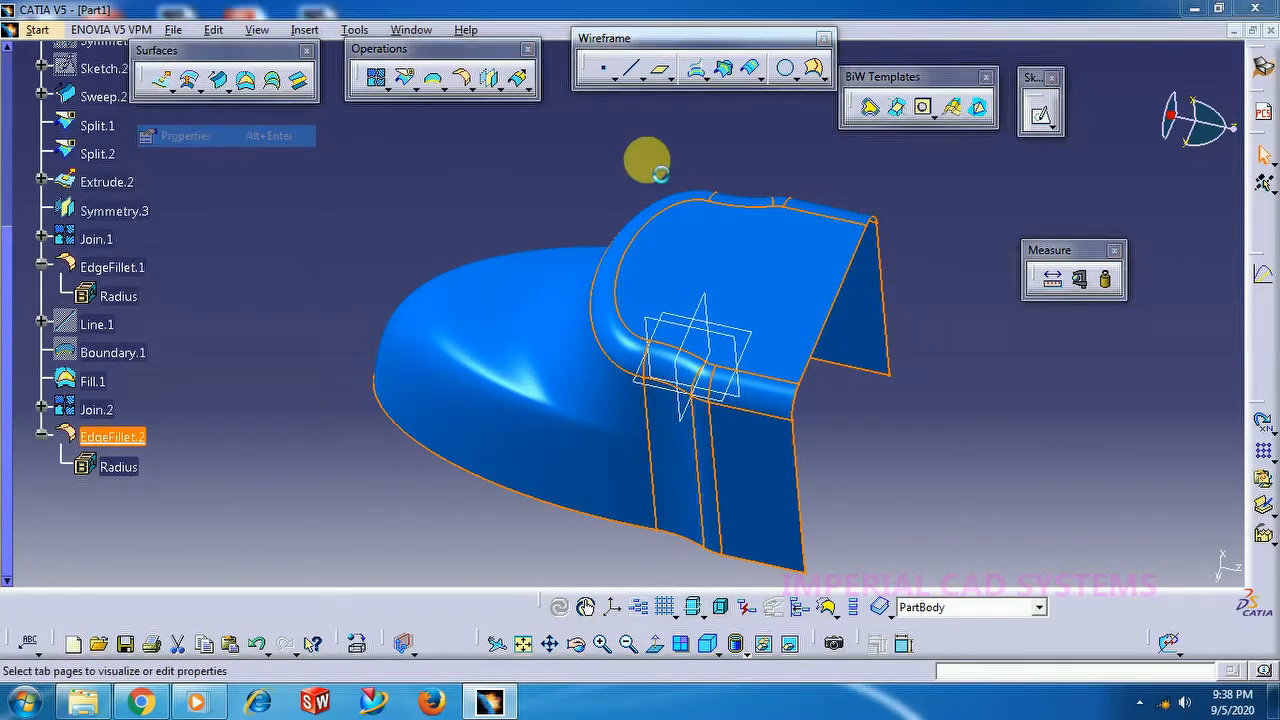
click(848, 162)
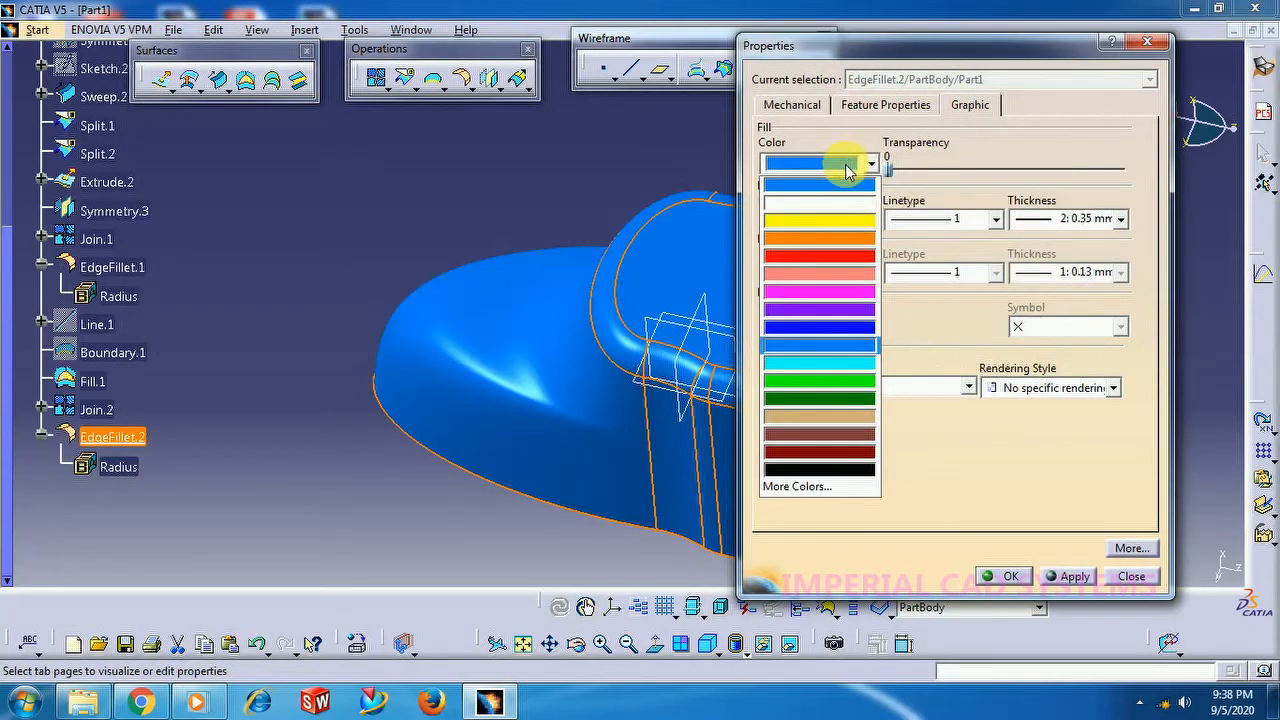
click(856, 218)
click(1010, 577)
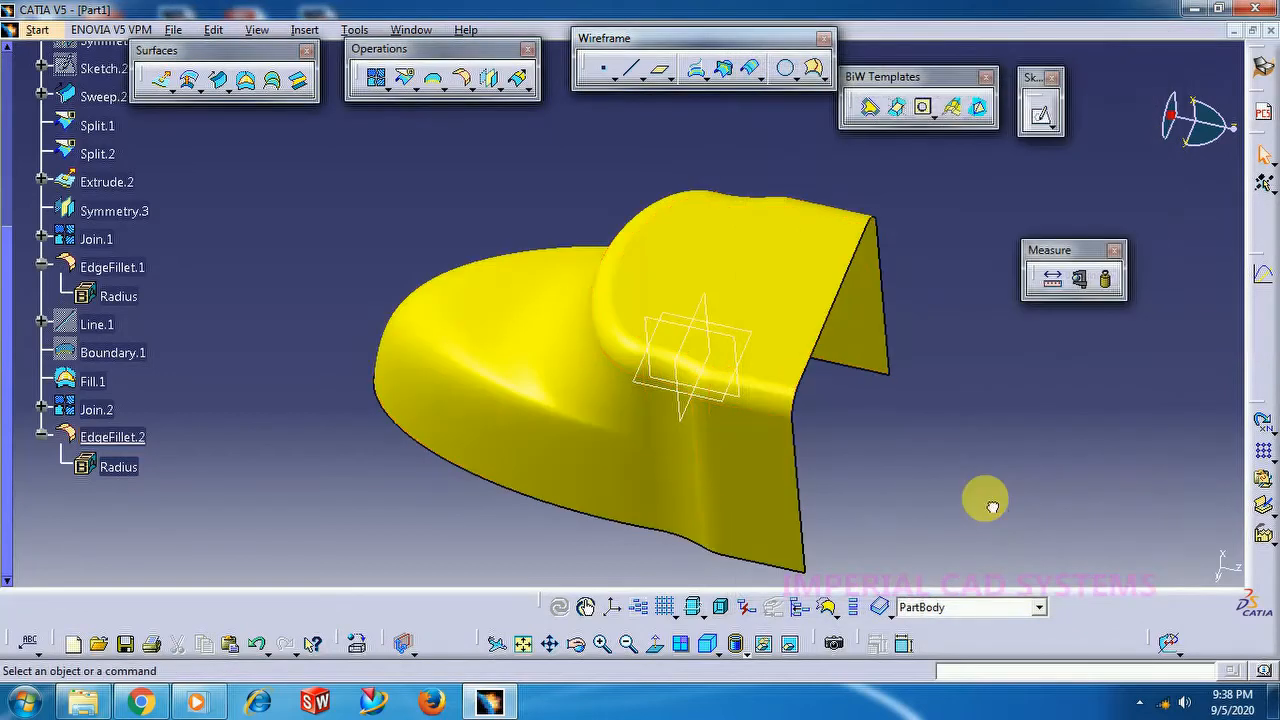
Change the fill colour of the EdgeFillet.2 surface to salmon pink.
middle_drag(589, 200, 648, 208)
middle_drag(858, 422, 700, 380)
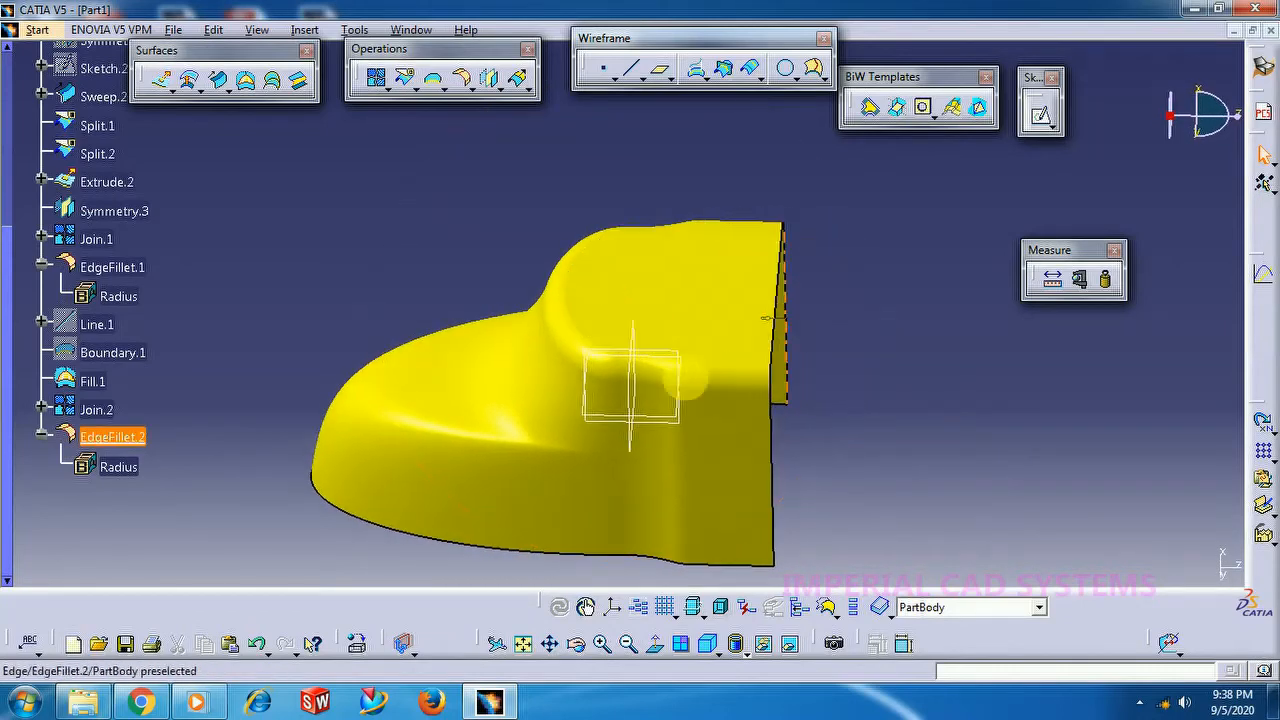
right_click(150, 438)
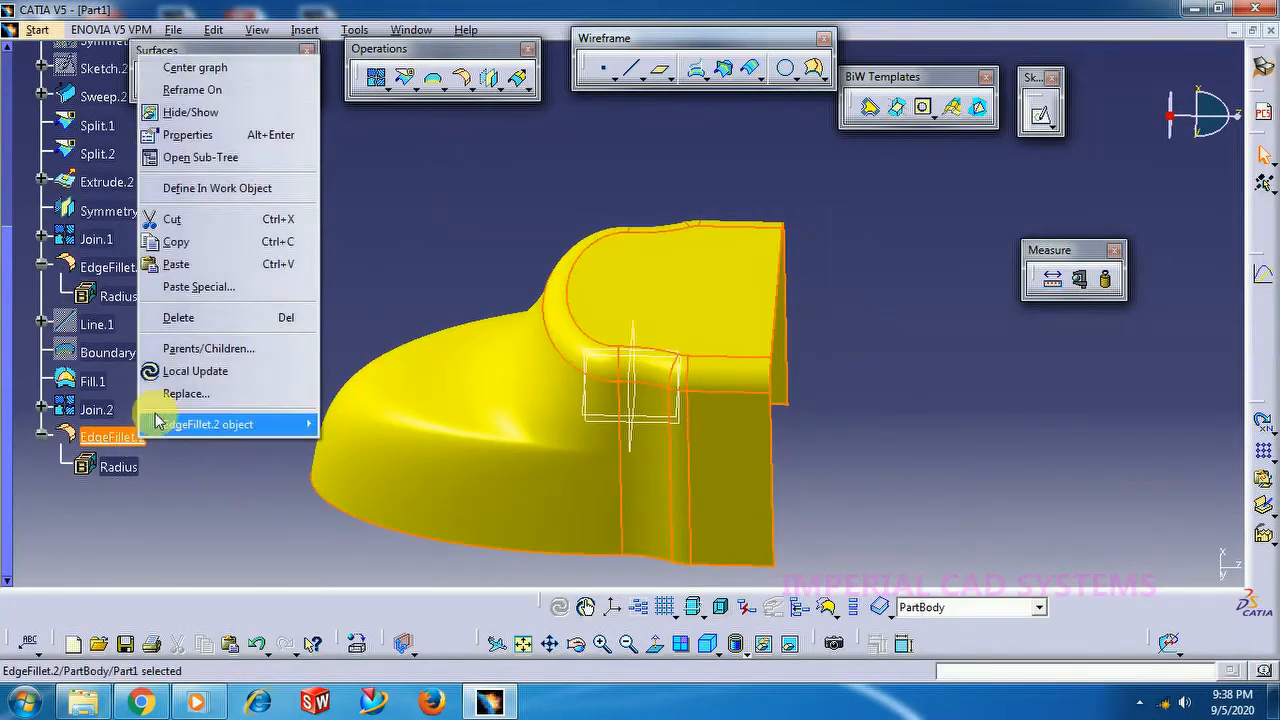
click(188, 134)
click(871, 163)
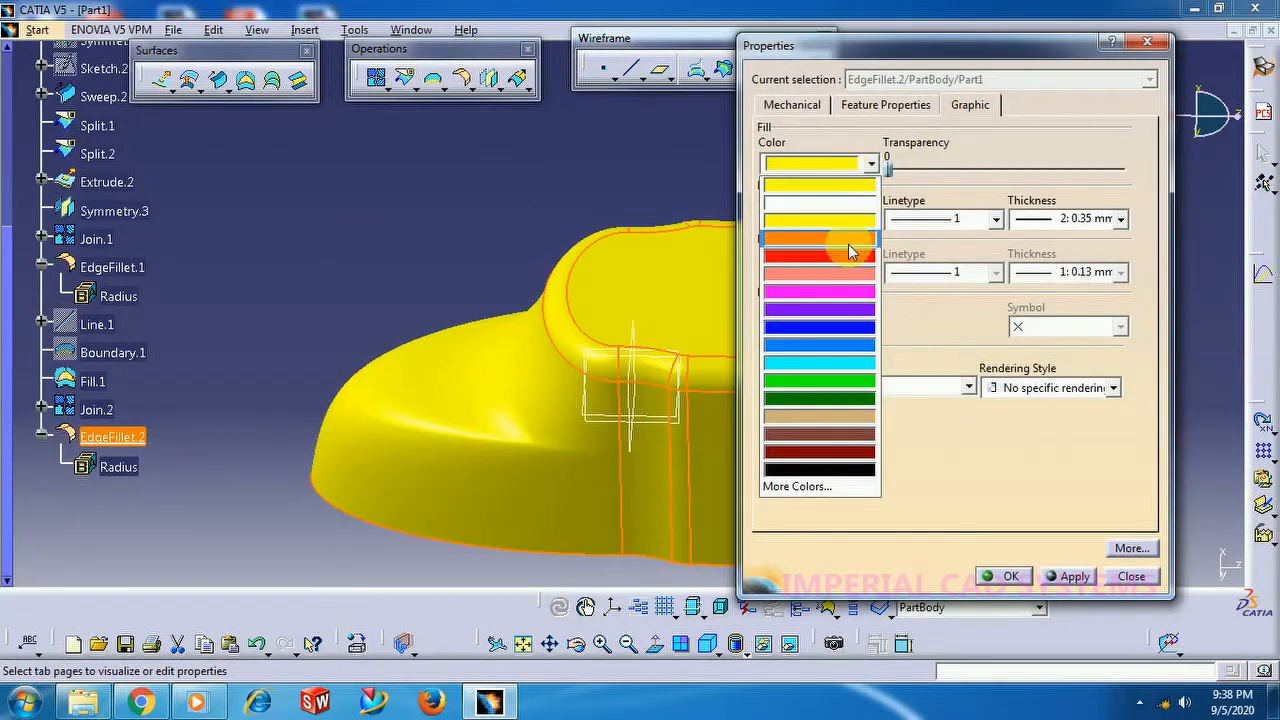
click(860, 273)
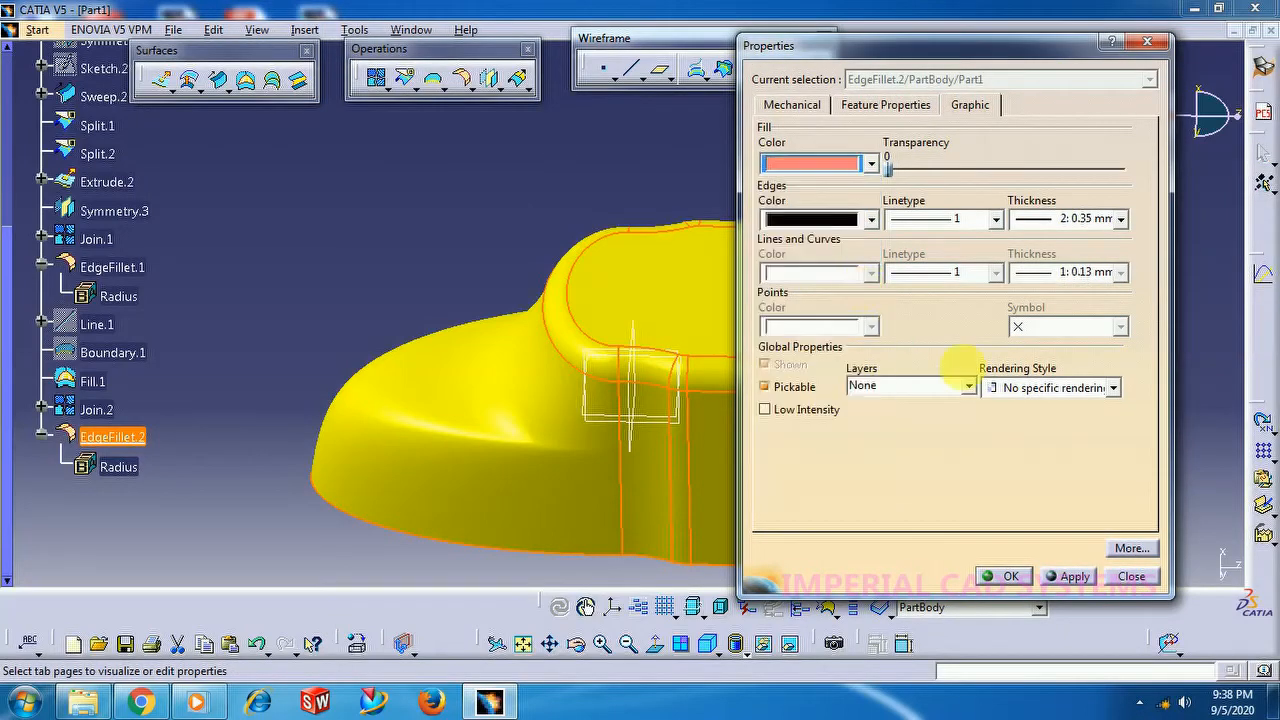
click(1005, 576)
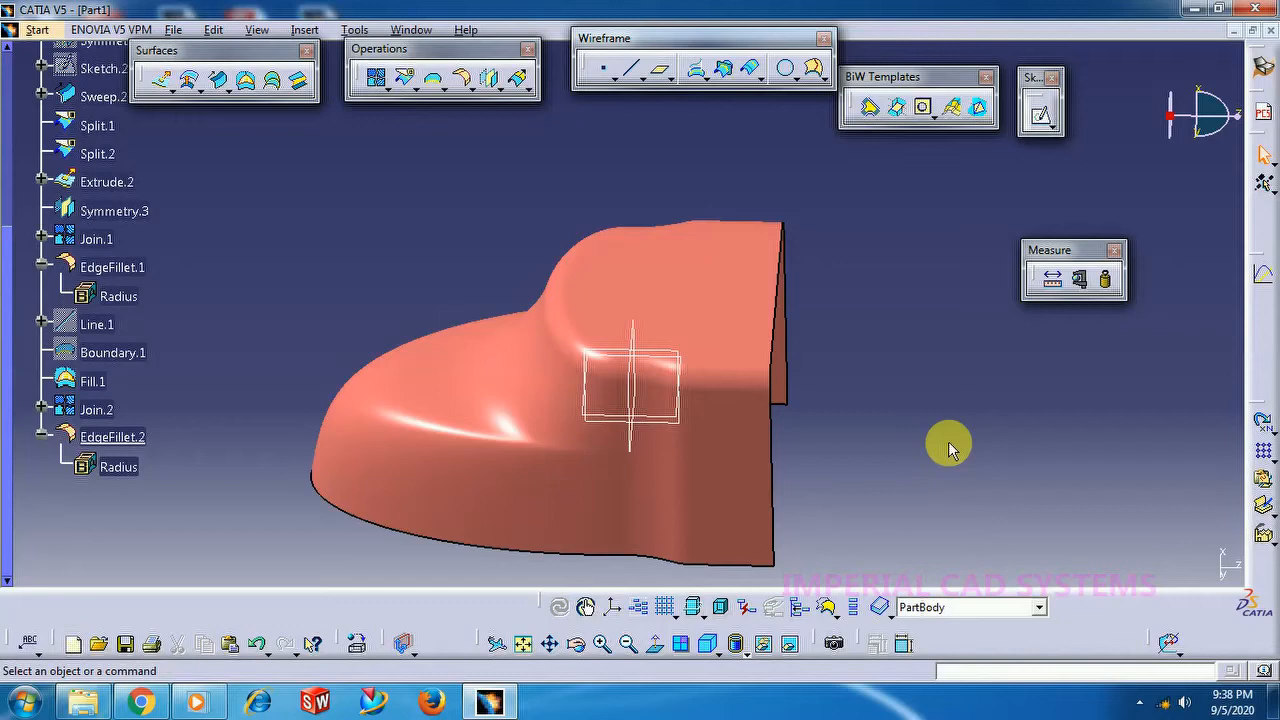
Switch from surface modelling to the Part Design workbench.
middle_drag(868, 418, 820, 407)
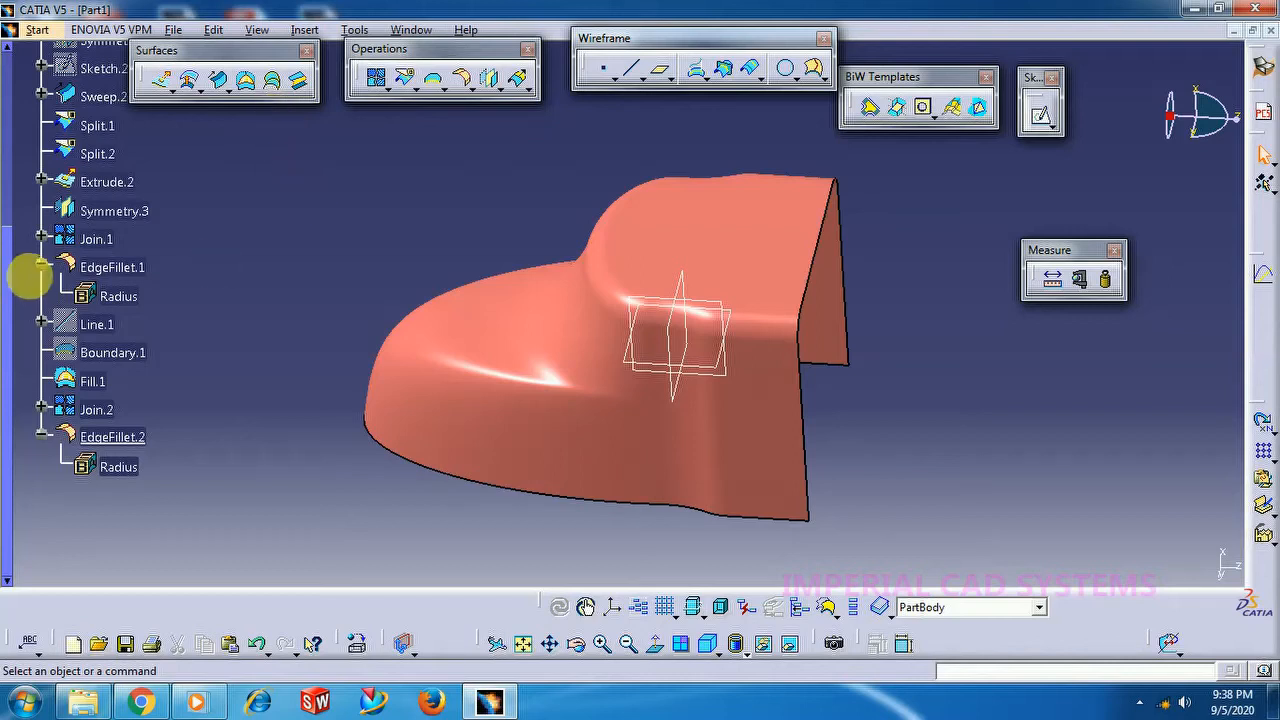
click(36, 30)
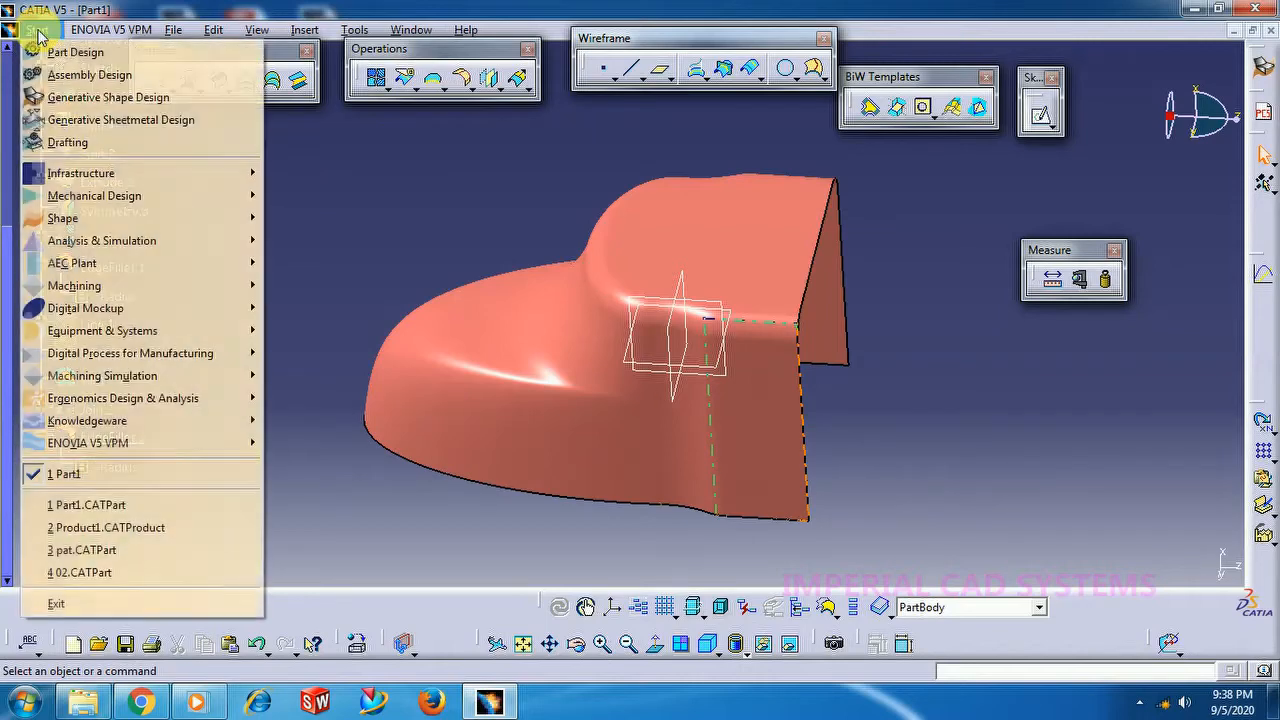
mouse_move(149, 195)
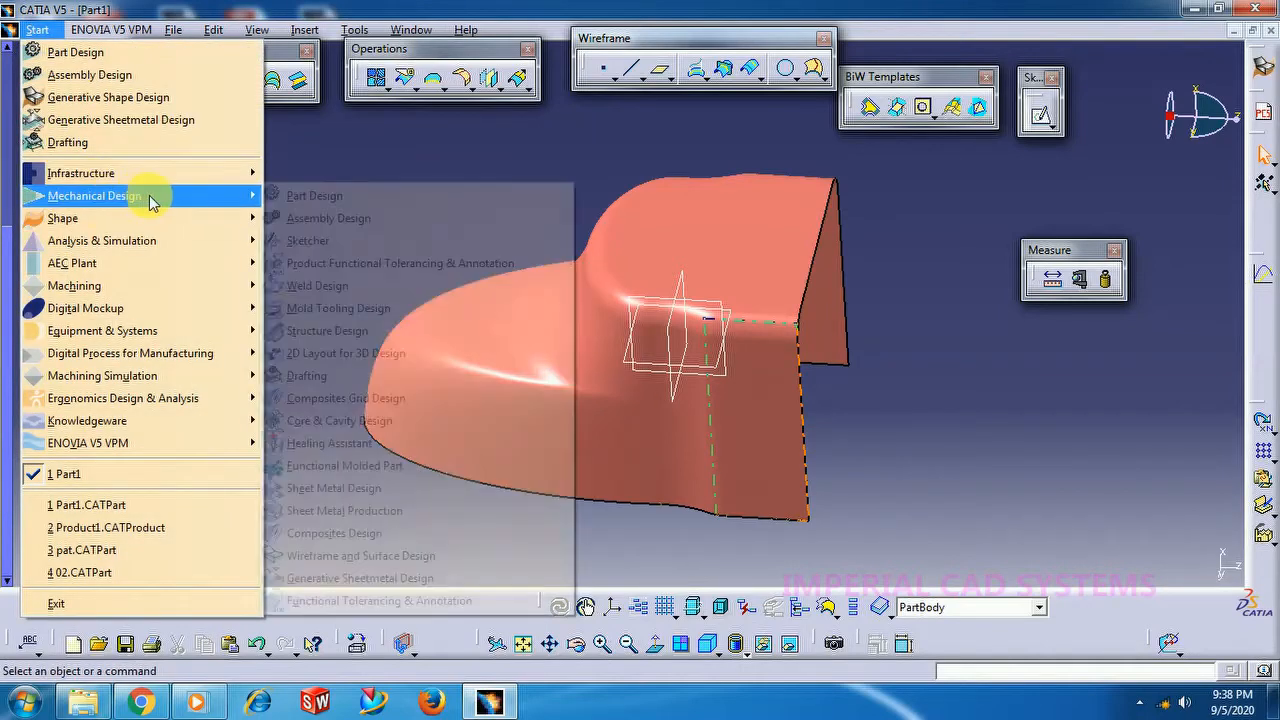
click(300, 196)
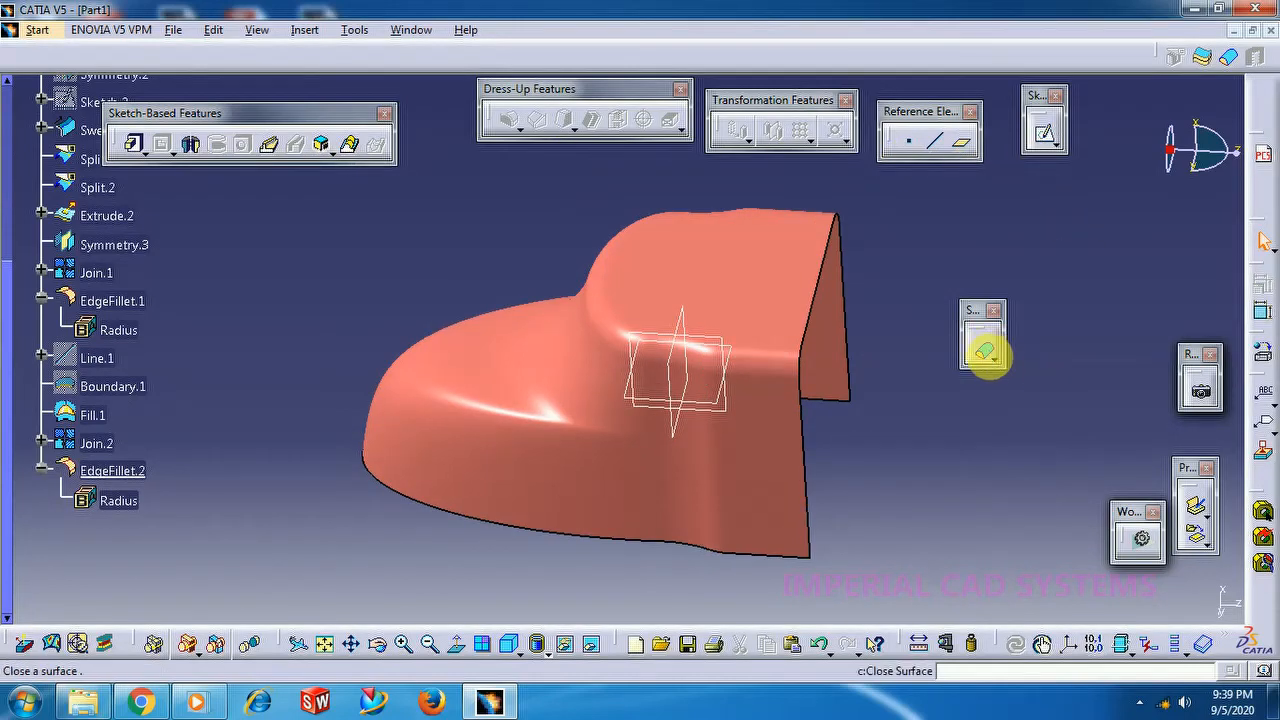
Thicken the EdgeFillet.2 surface with the offset direction reversed inward, using first and second offsets of 1 mm each.
click(990, 355)
click(1043, 378)
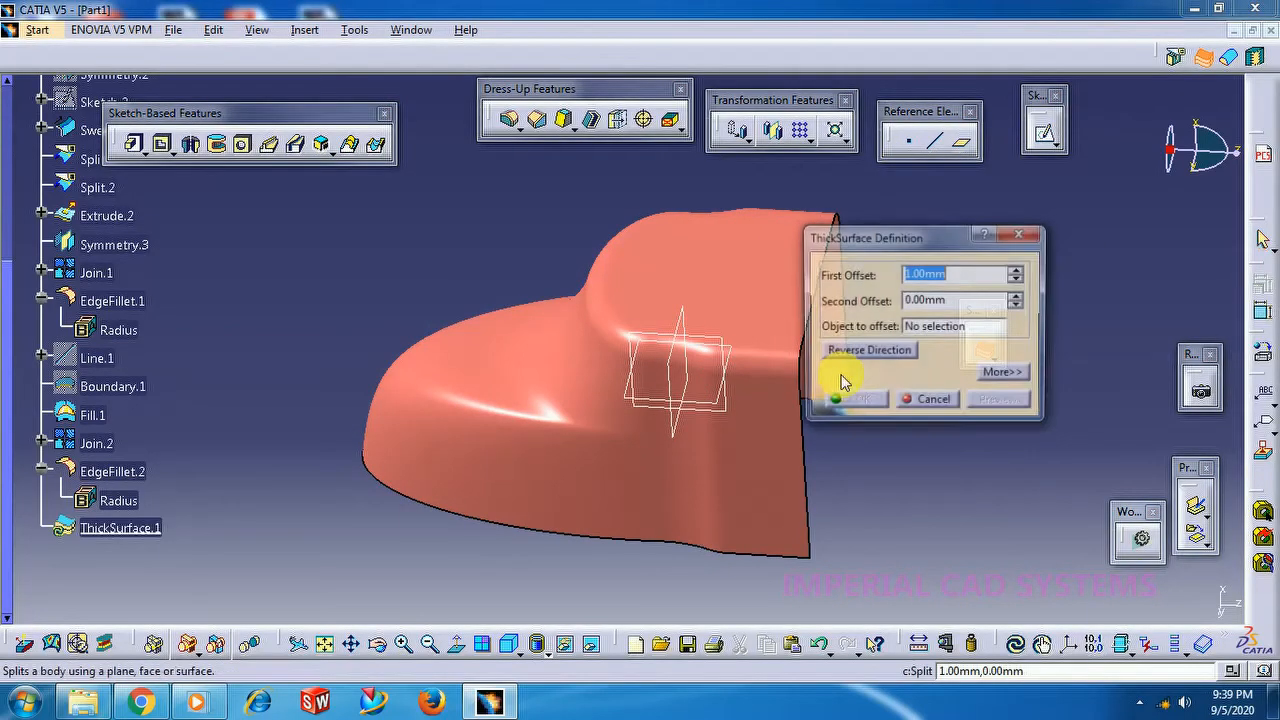
click(758, 488)
middle_drag(866, 491, 954, 590)
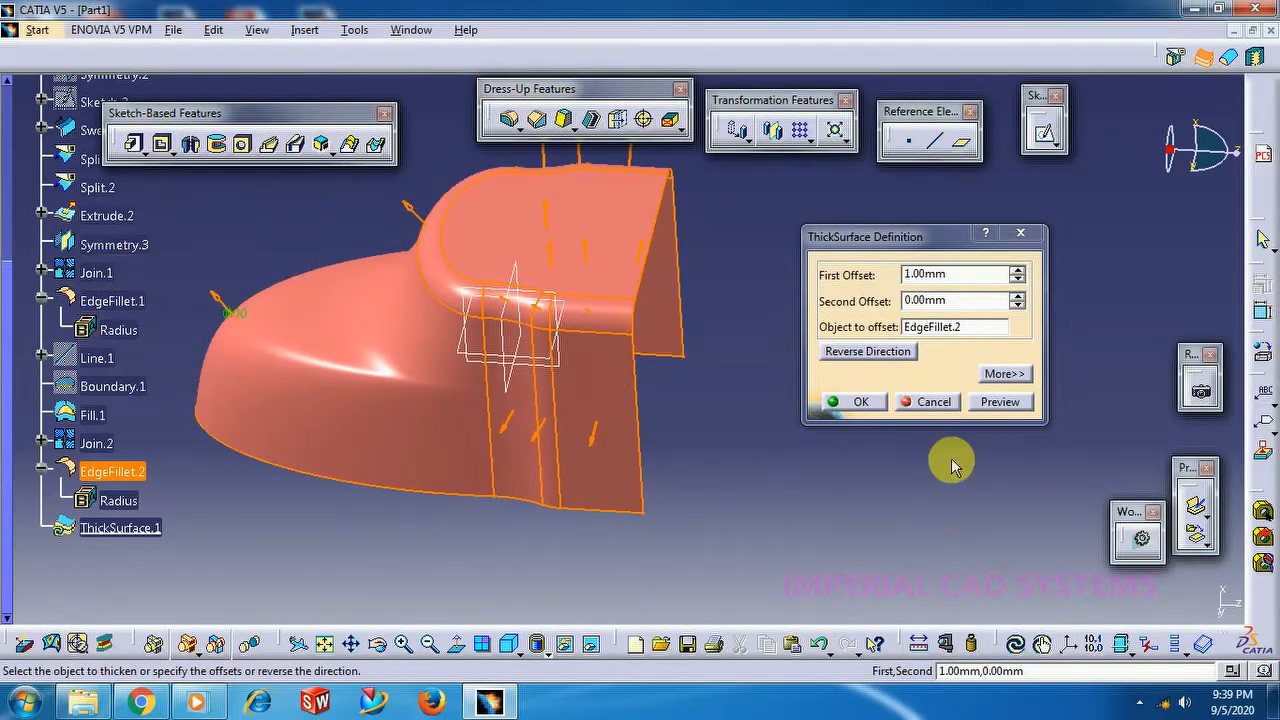
click(636, 160)
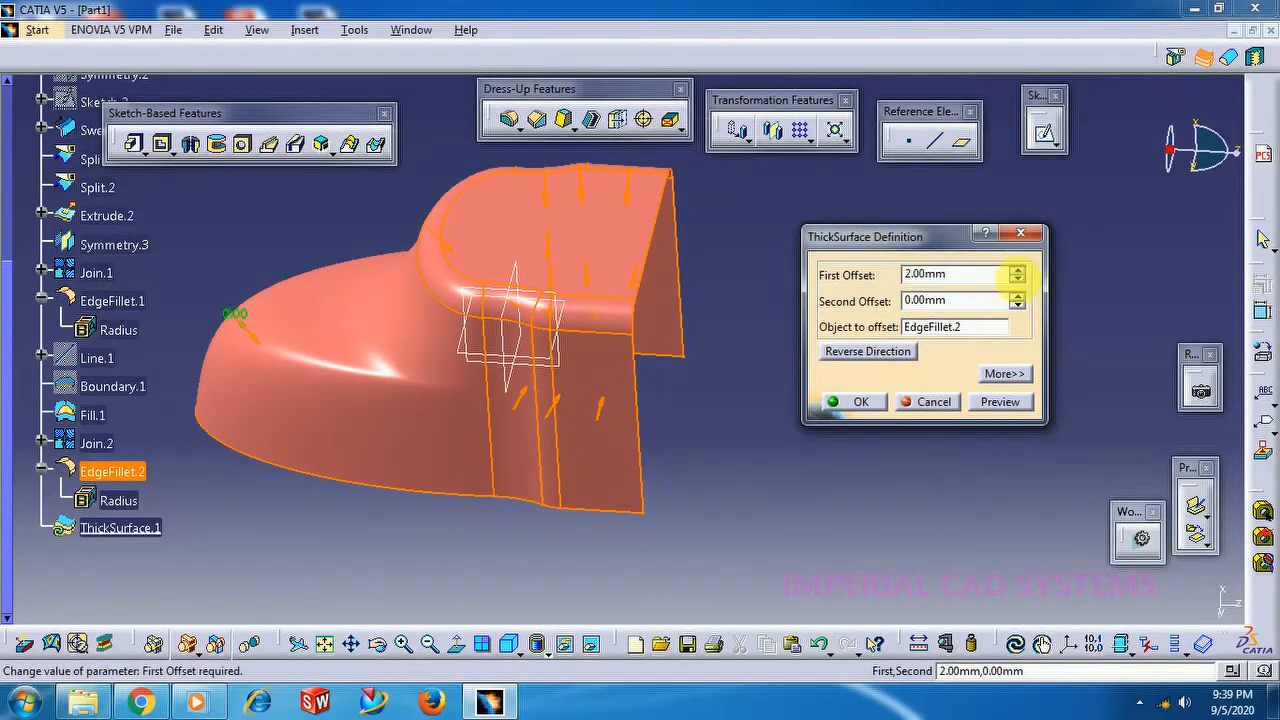
click(1003, 403)
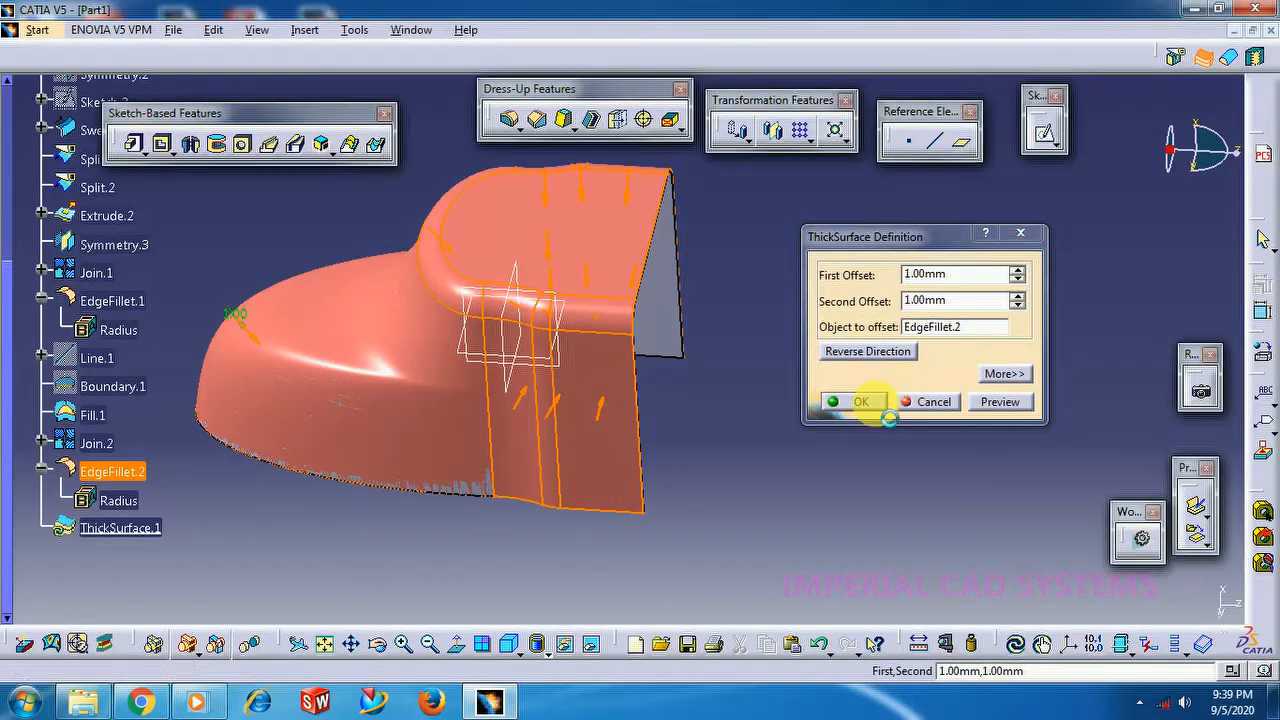
click(861, 401)
Set both the first and second offsets of ThickSurface.1 to 2 mm.
middle_drag(832, 333, 386, 294)
click(388, 289)
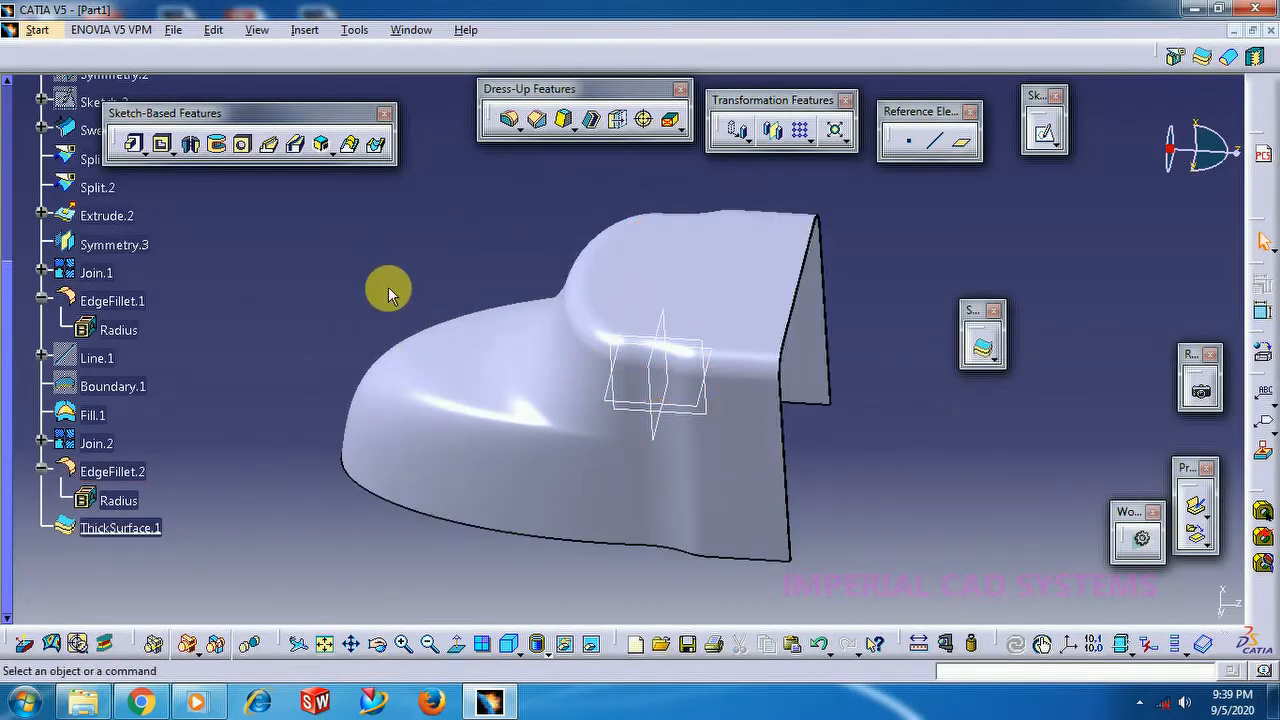
double_click(152, 527)
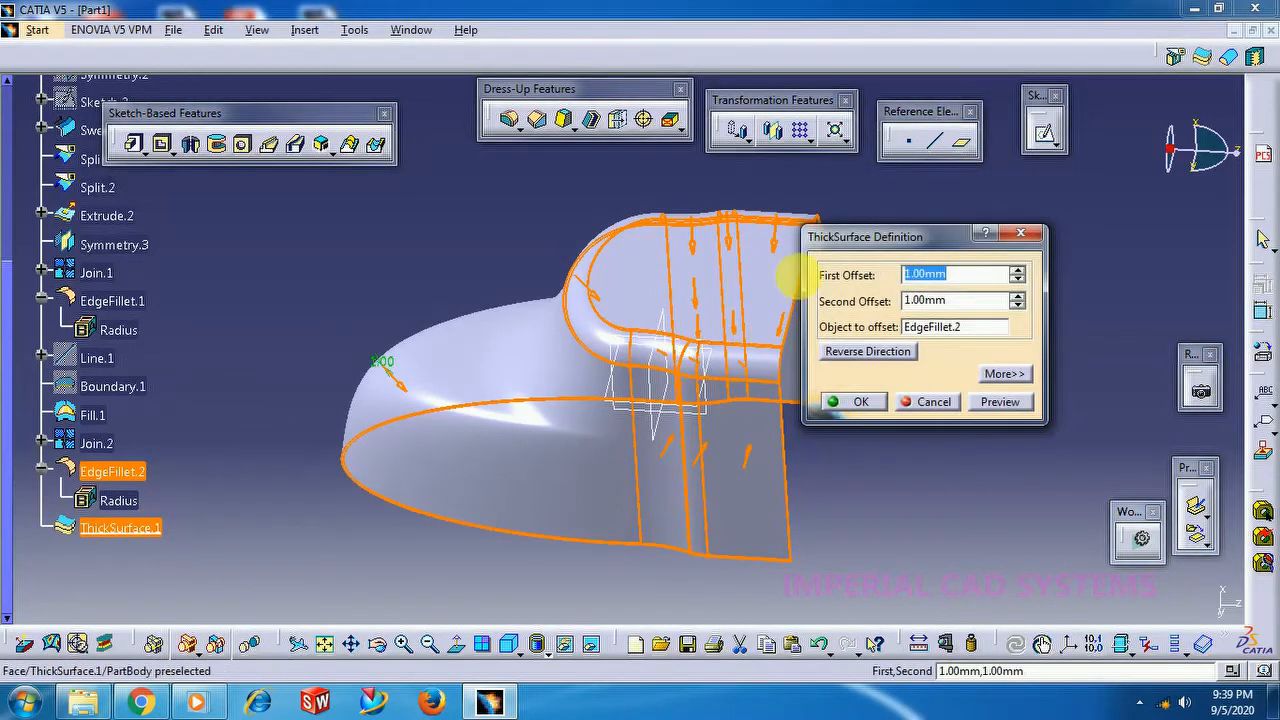
click(1016, 270)
click(1016, 296)
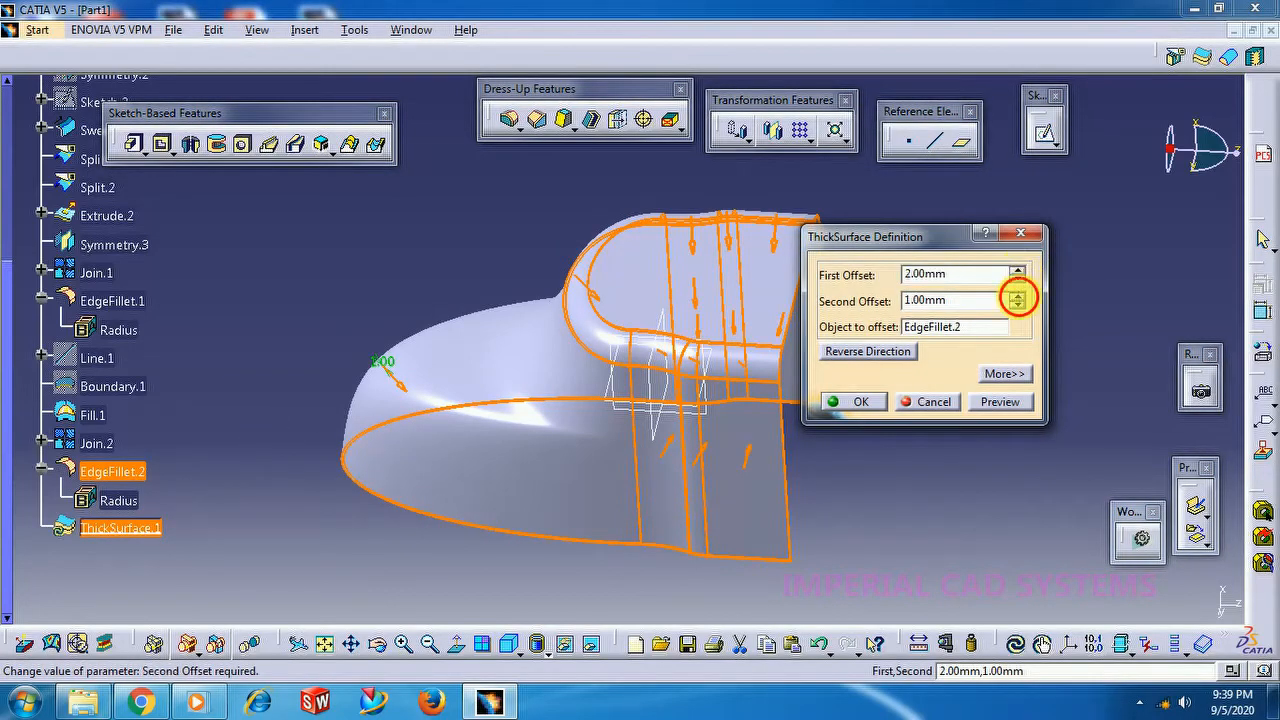
click(862, 401)
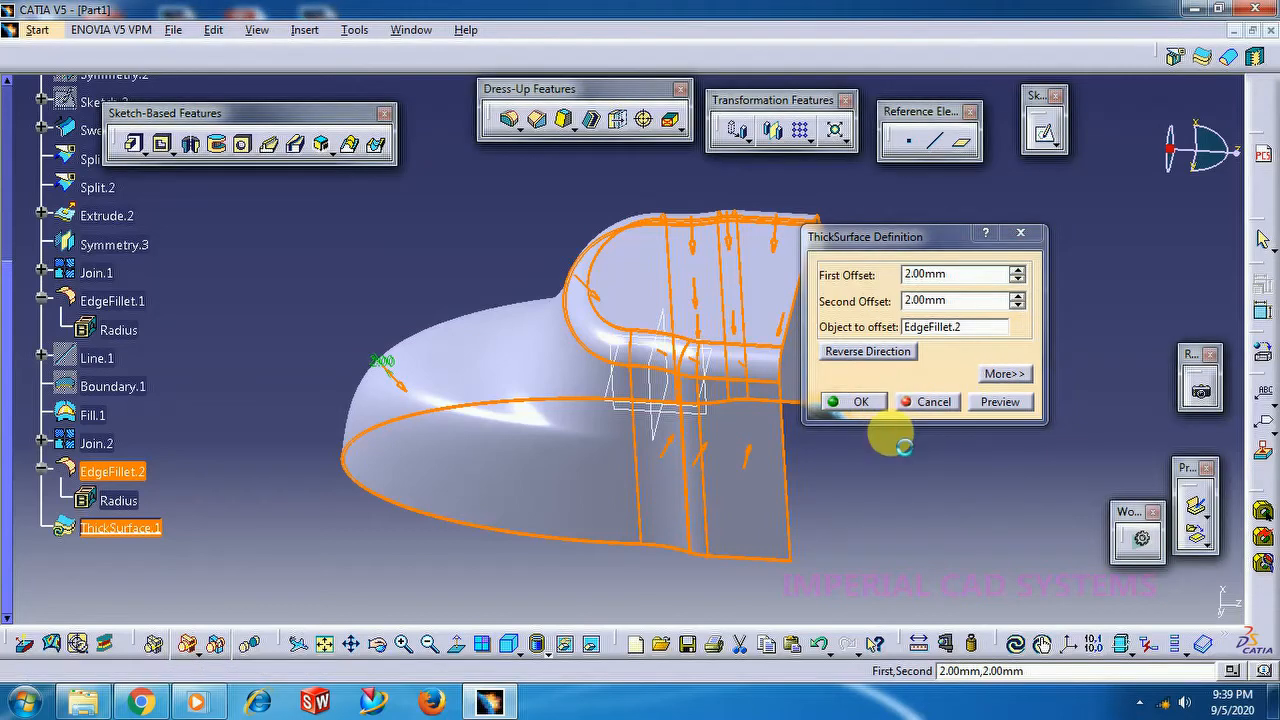
click(891, 435)
Set the fill colour of the ThickSurface.1 solid to salmon pink.
right_click(160, 540)
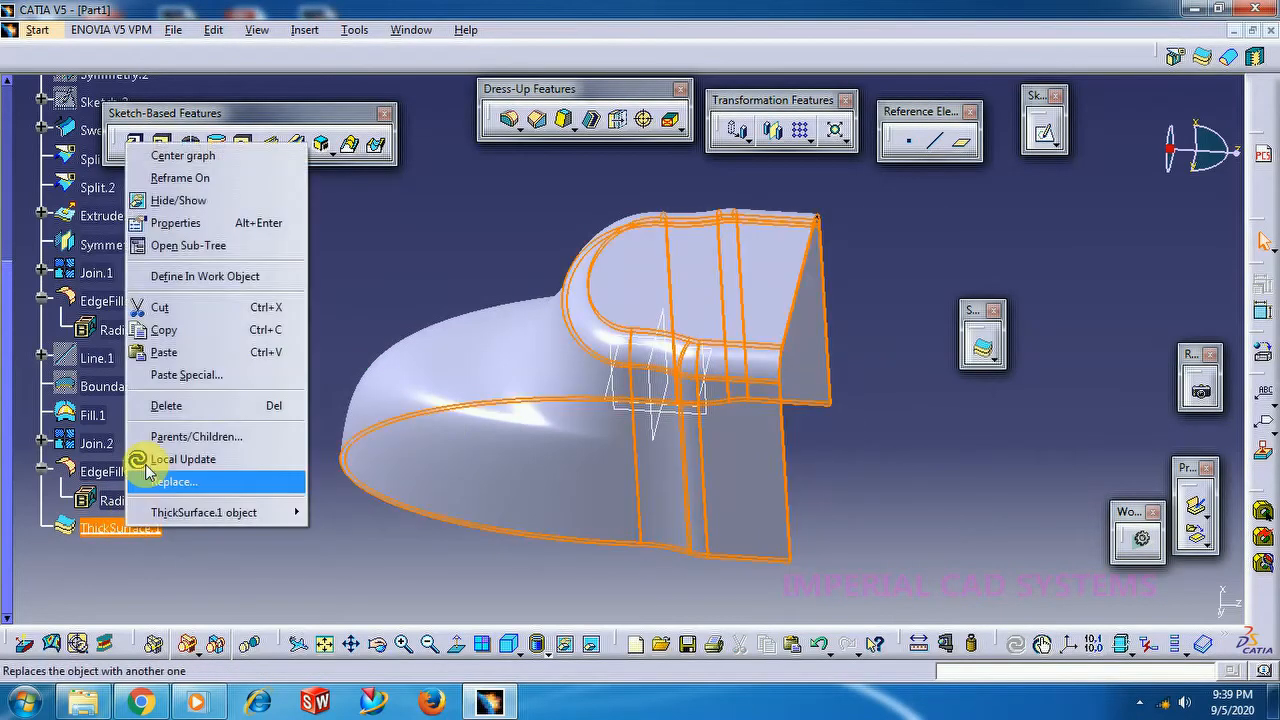
click(228, 223)
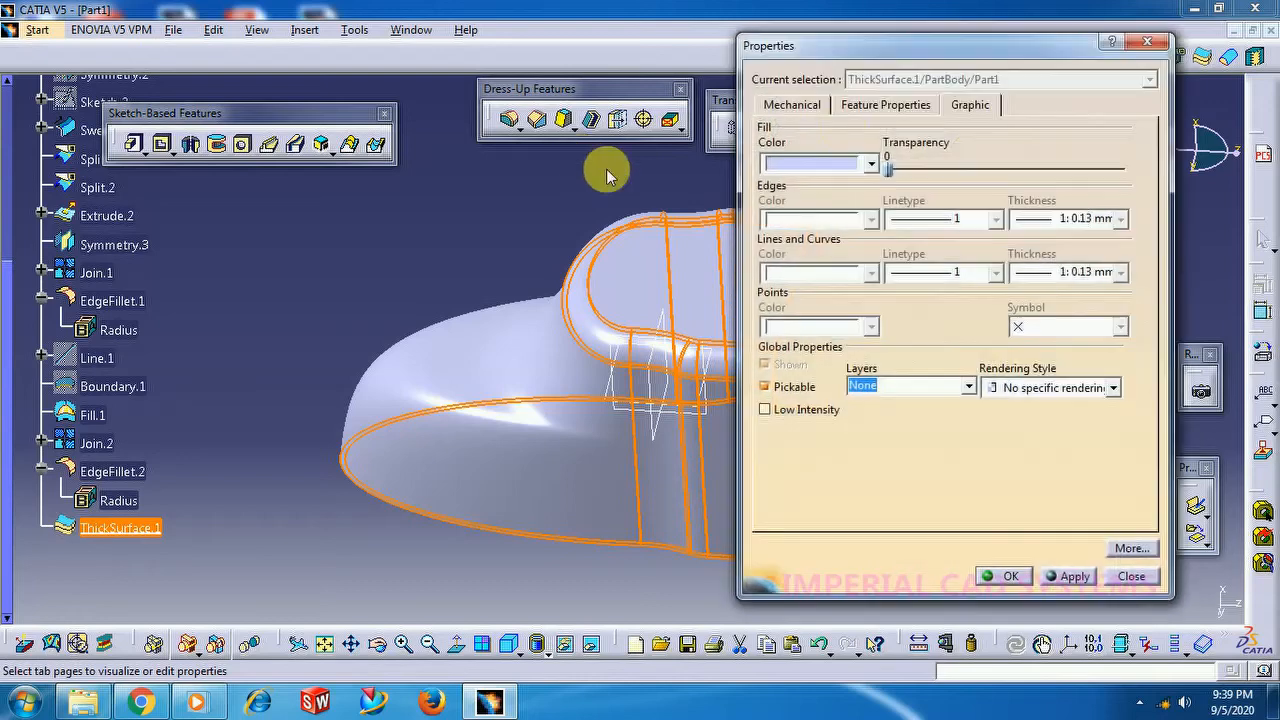
click(870, 163)
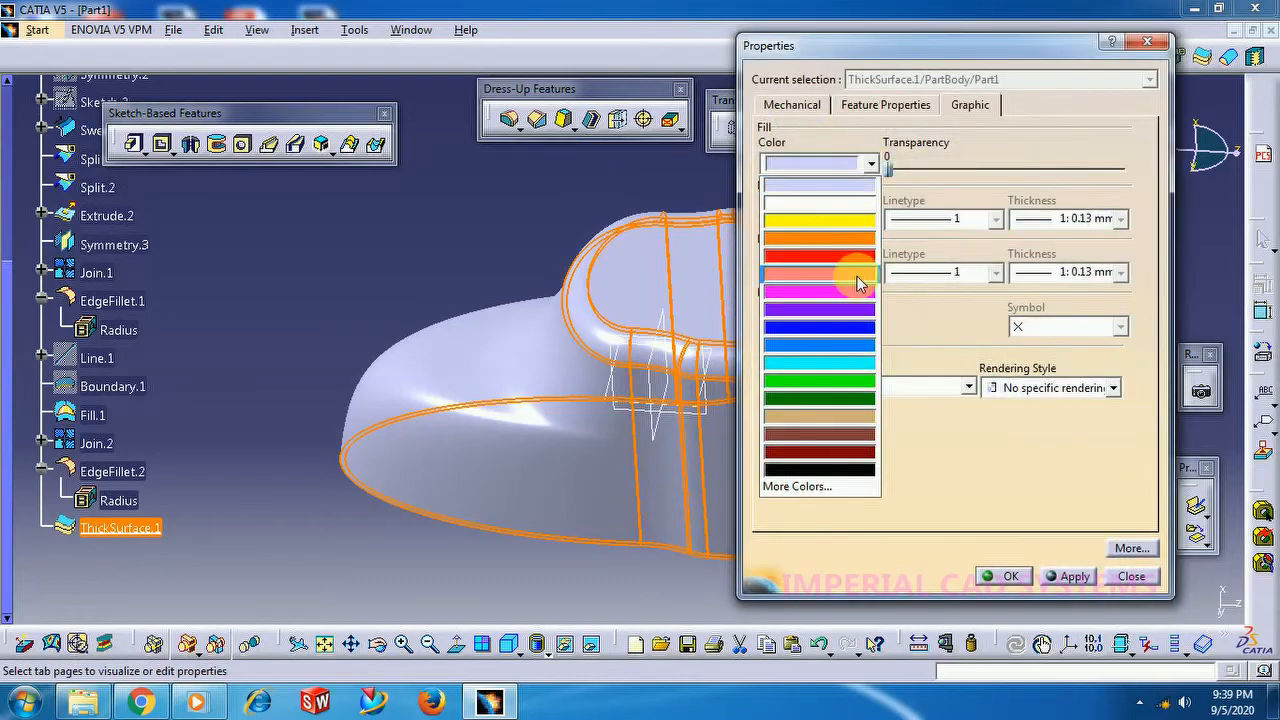
click(857, 276)
click(997, 577)
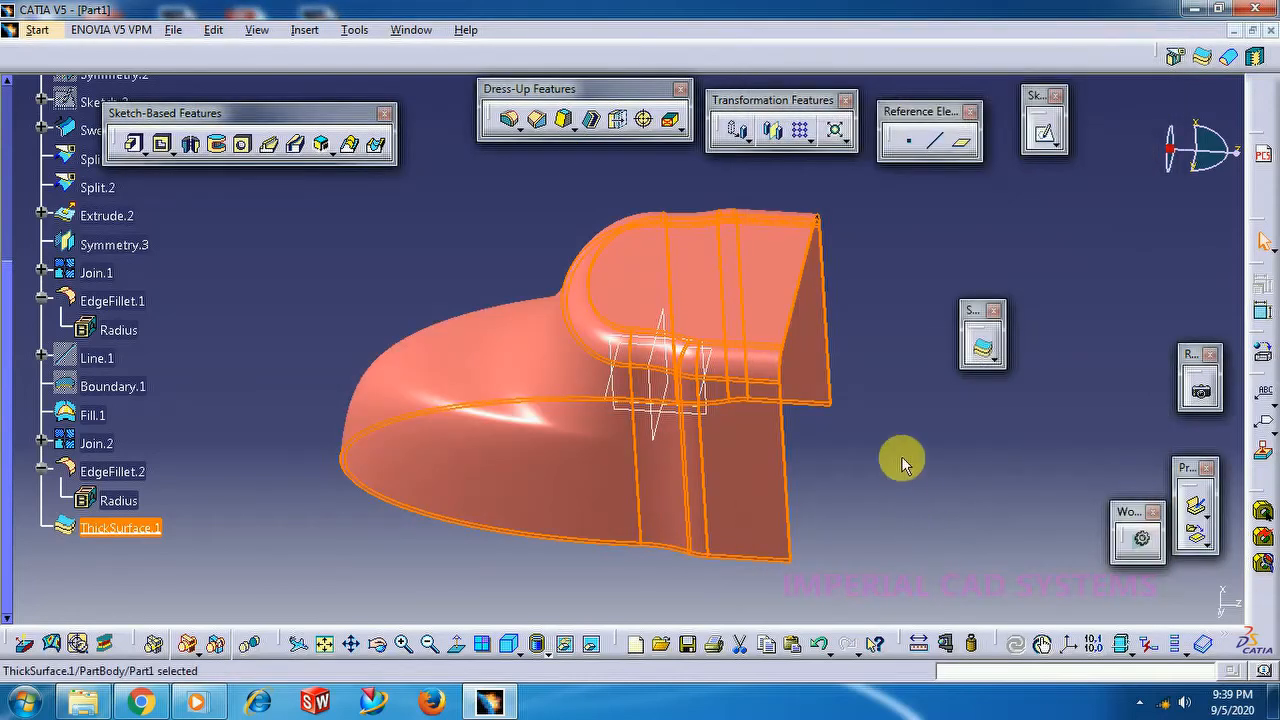
click(899, 438)
mouse_move(870, 440)
middle_down()
mouse_move(810, 447)
mouse_move(879, 458)
middle_up()
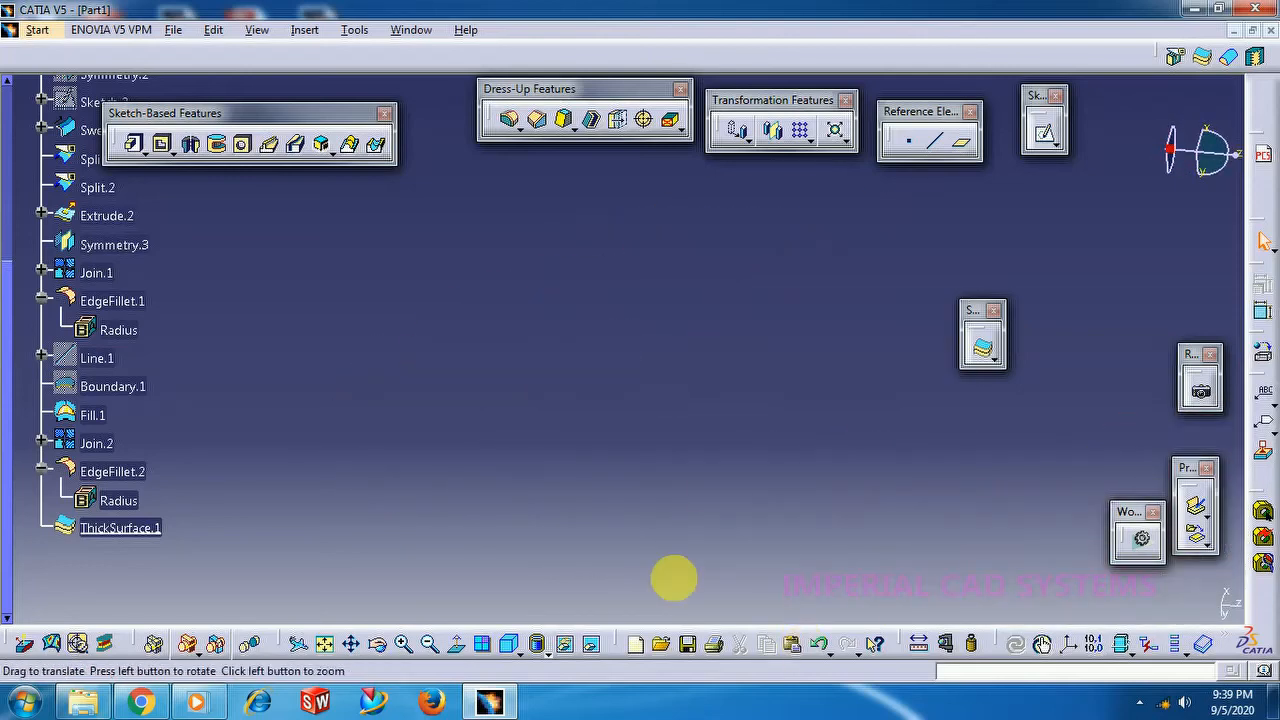
click(326, 642)
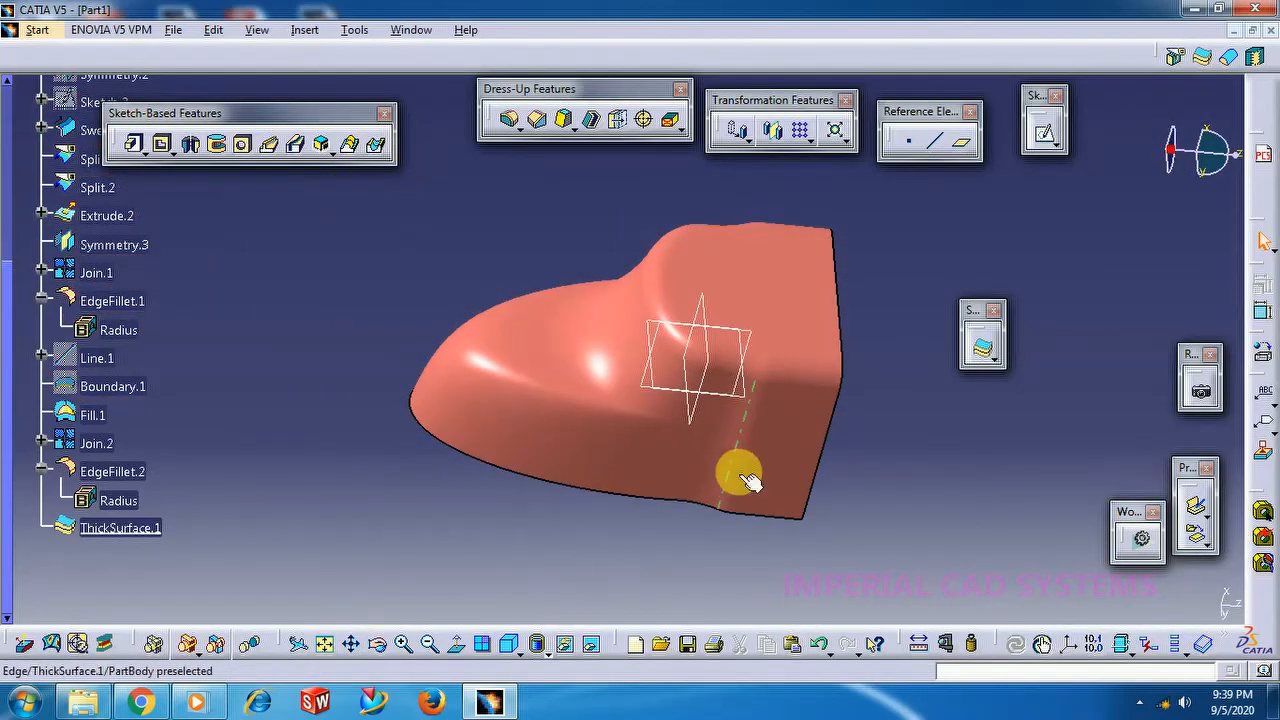
middle_drag(866, 503, 846, 409)
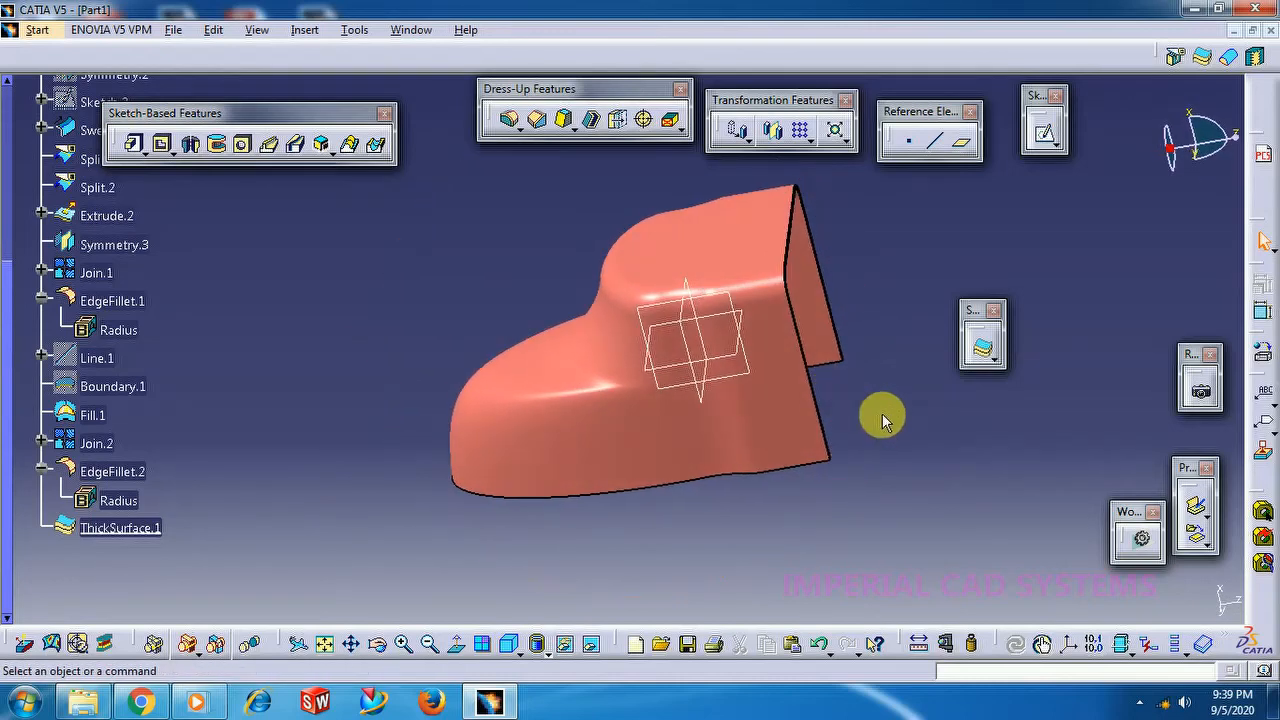